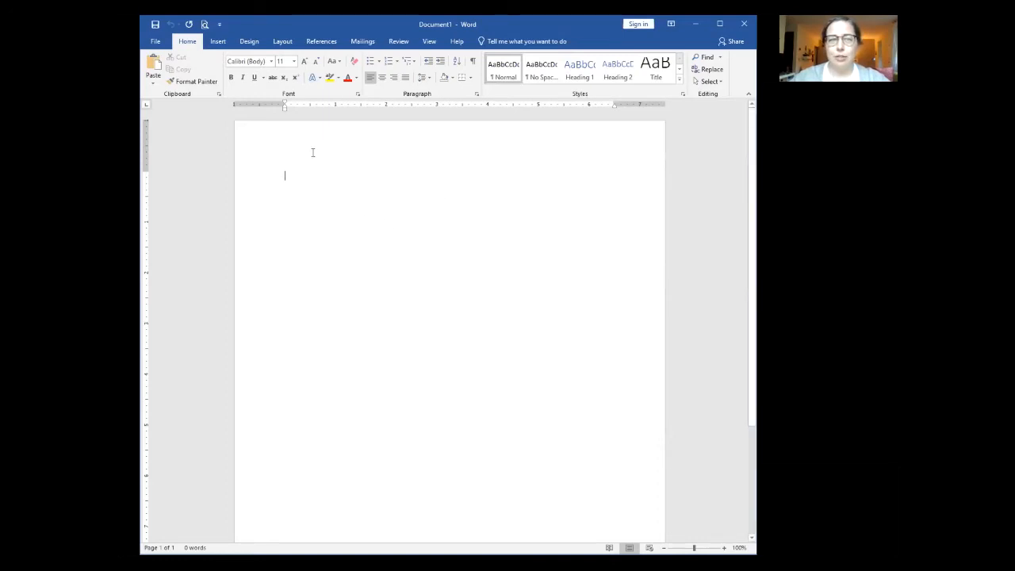
# Step: Browse the Layout margin, orientation, paper size and column options without changing anything
pyautogui.click(282, 45)
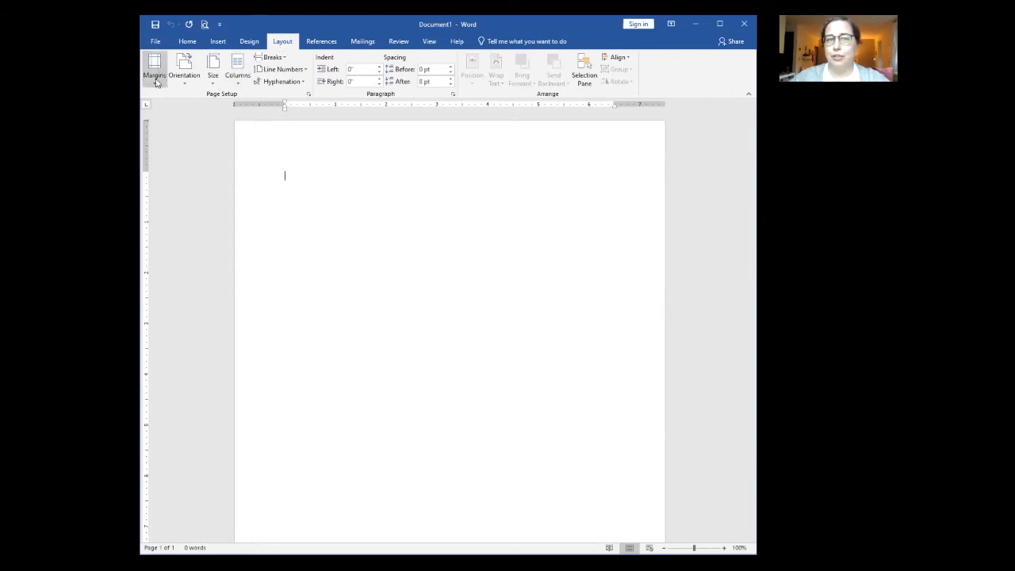
pyautogui.click(154, 76)
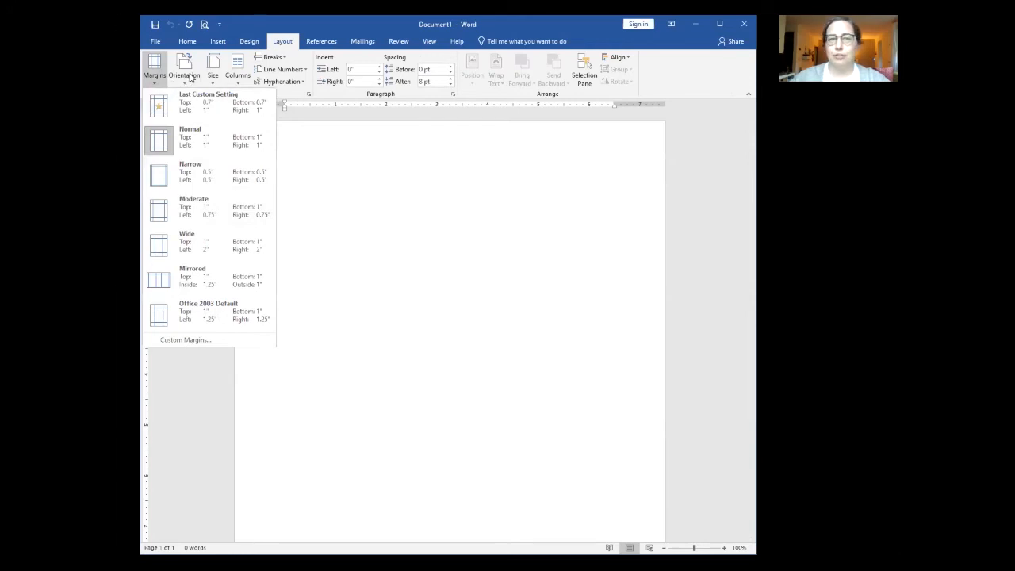
pyautogui.click(190, 76)
pyautogui.press('Escape')
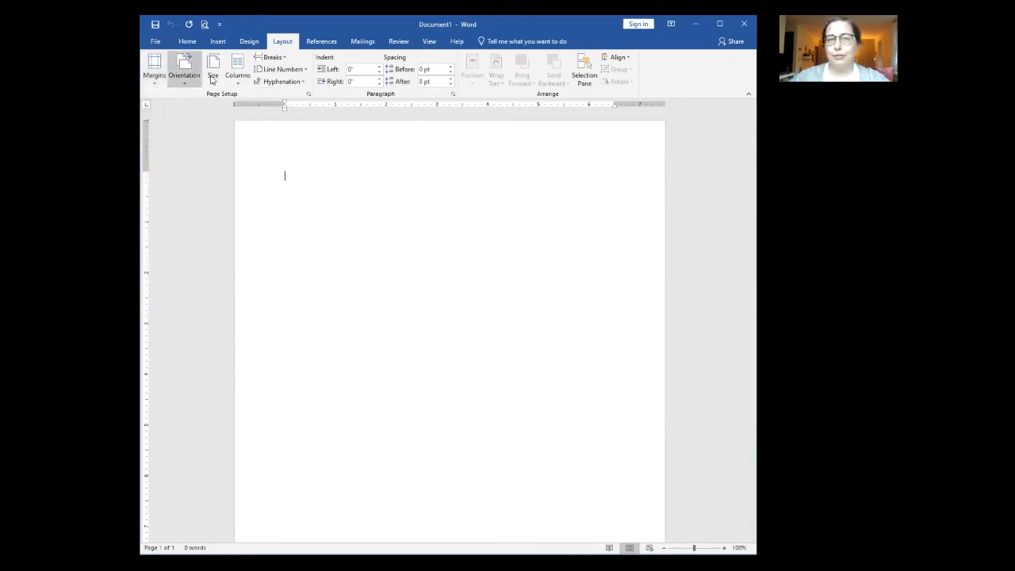
pyautogui.click(213, 76)
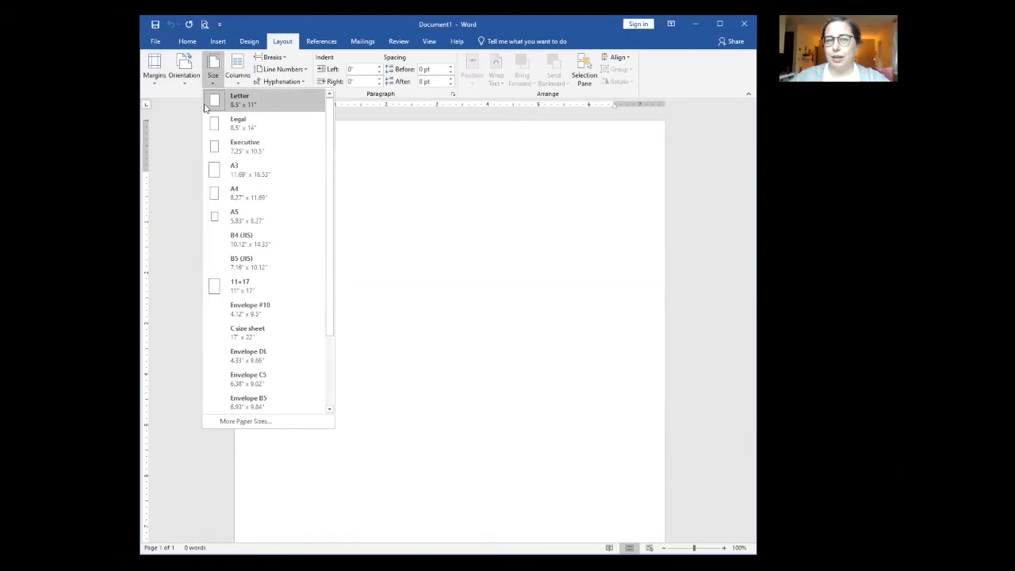
pyautogui.click(238, 76)
pyautogui.press('Escape')
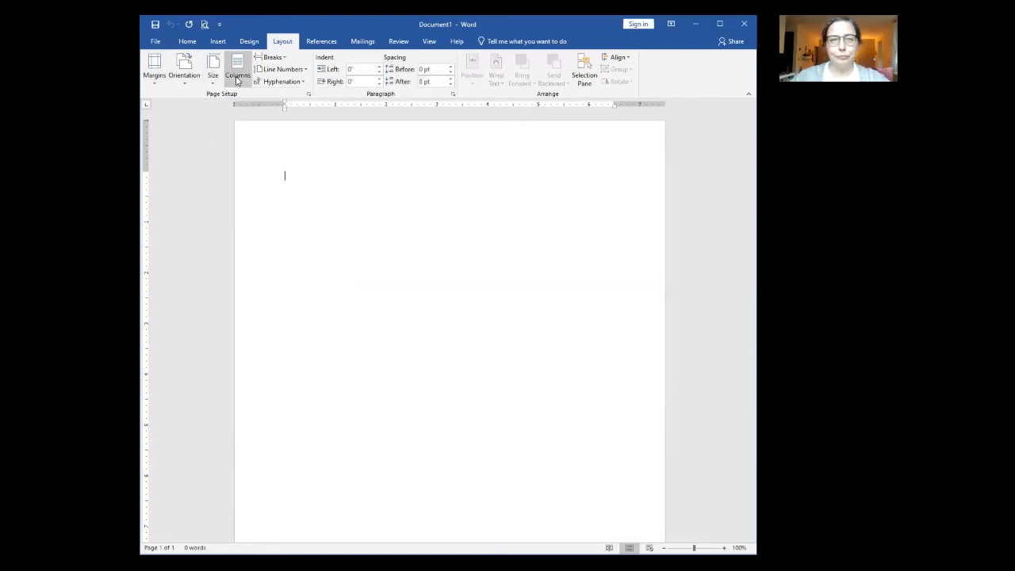
pyautogui.click(187, 42)
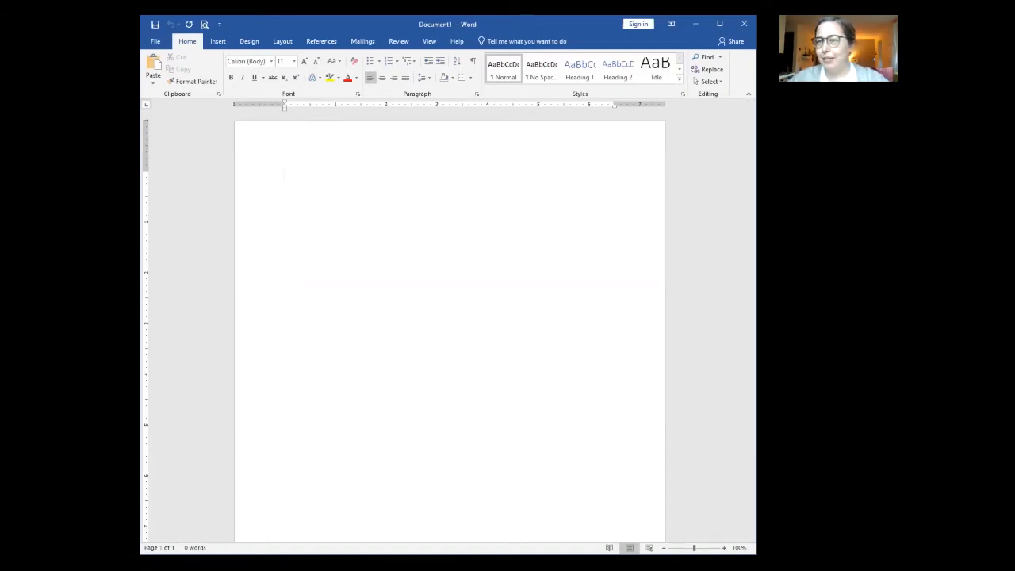
# Step: Paste the Chocolate Chip Cookies and Pretzel Salad recipes, separated by blank lines
pyautogui.hotkey('alt', 'Tab')
pyautogui.click(315, 190)
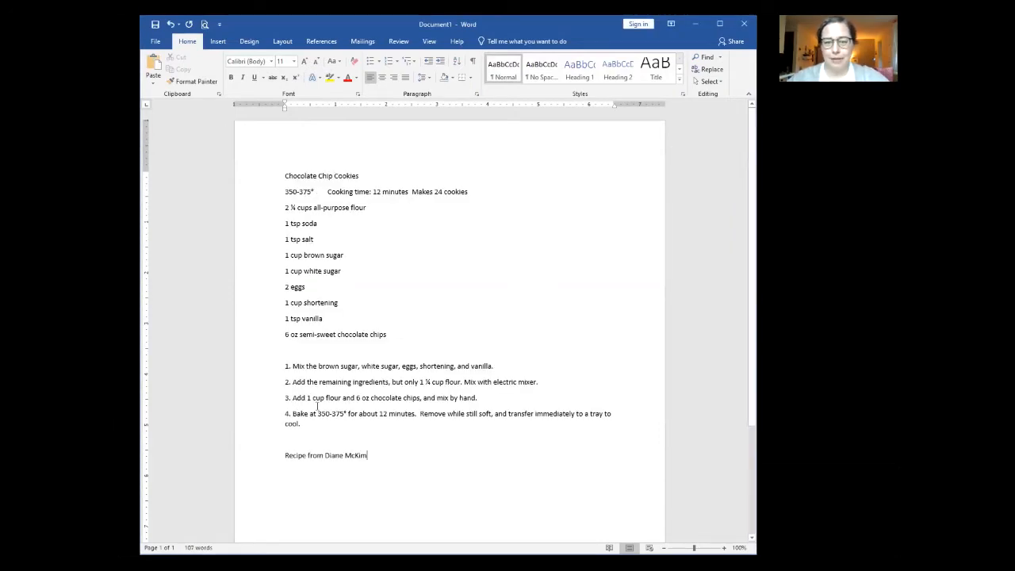
pyautogui.press('Return')
pyautogui.press('Return')
pyautogui.press('Return')
pyautogui.press('Return')
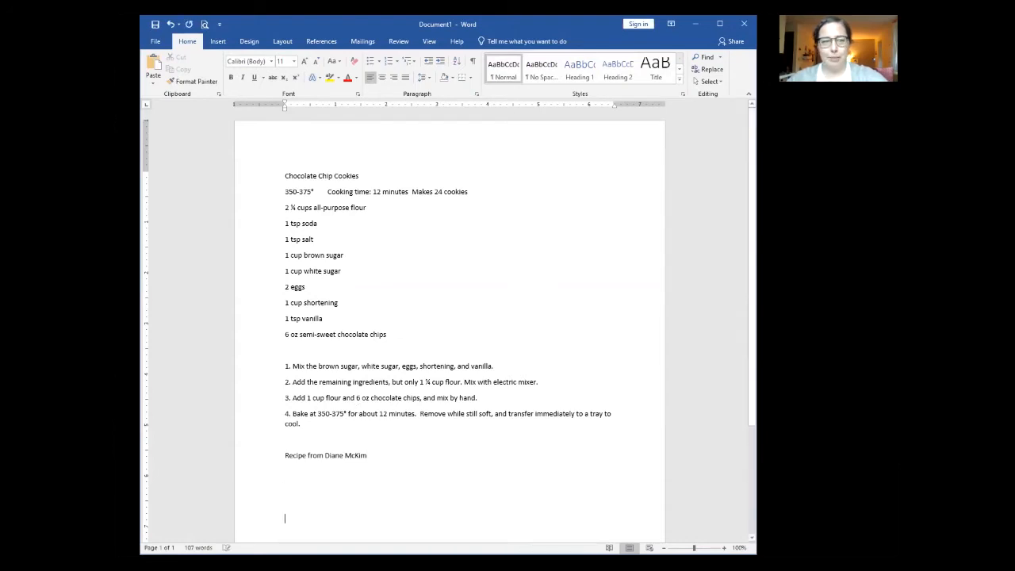
pyautogui.hotkey('alt', 'Tab')
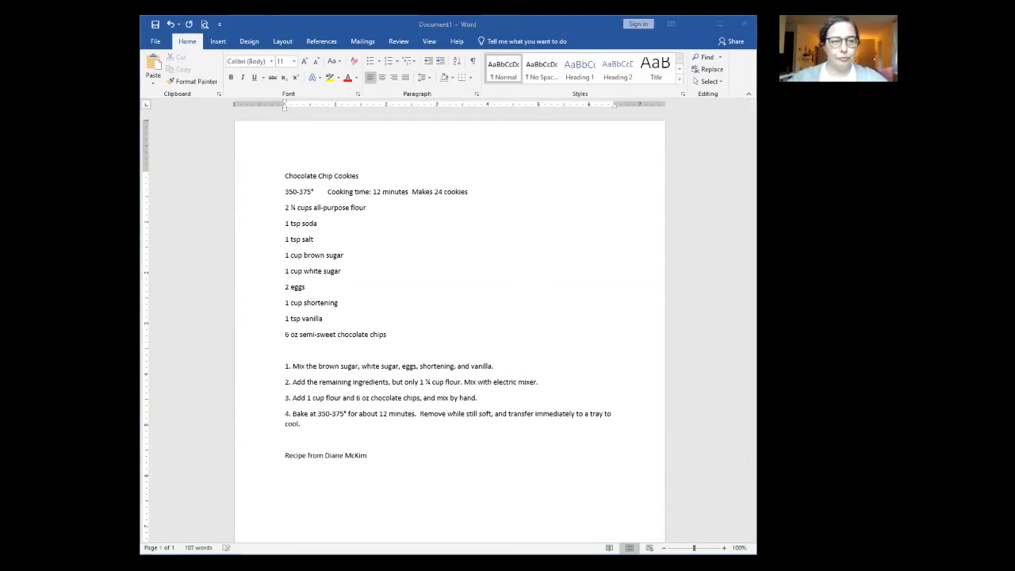
pyautogui.click(560, 328)
pyautogui.scroll(-2, 385, 364)
pyautogui.click(325, 444)
pyautogui.hotkey('ctrl', 'v')
pyautogui.scroll(-4, 299, 412)
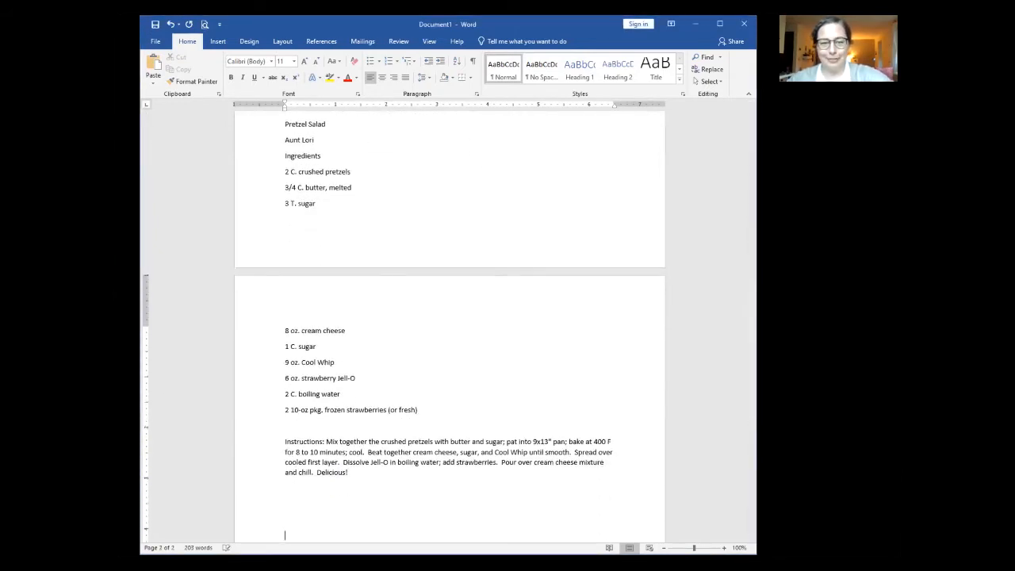
# Step: Copy the Punch recipe and set the insertion point below the pretzel instructions
pyautogui.hotkey('alt', 'Tab')
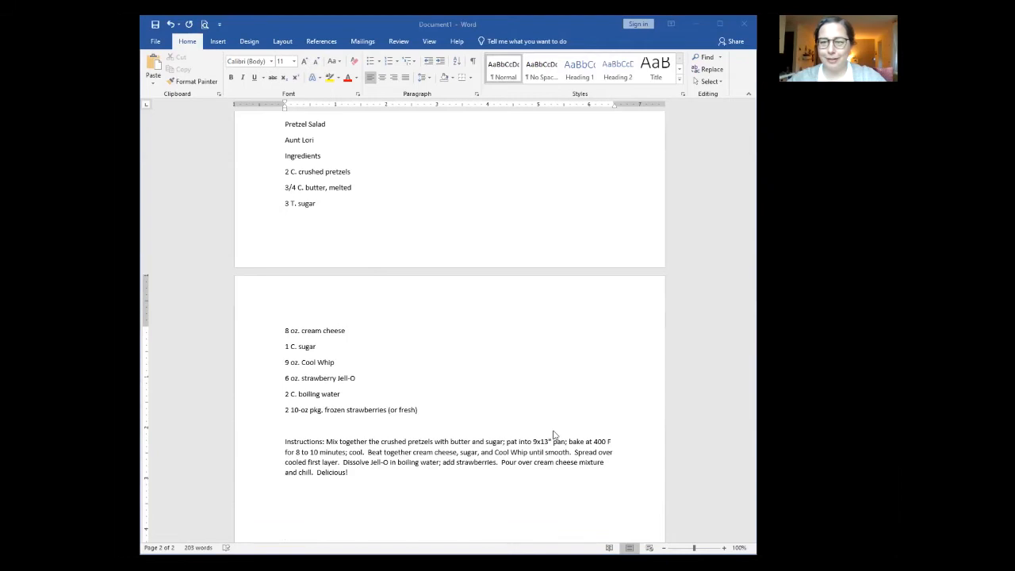
pyautogui.click(302, 494)
pyautogui.scroll(-10, 302, 500)
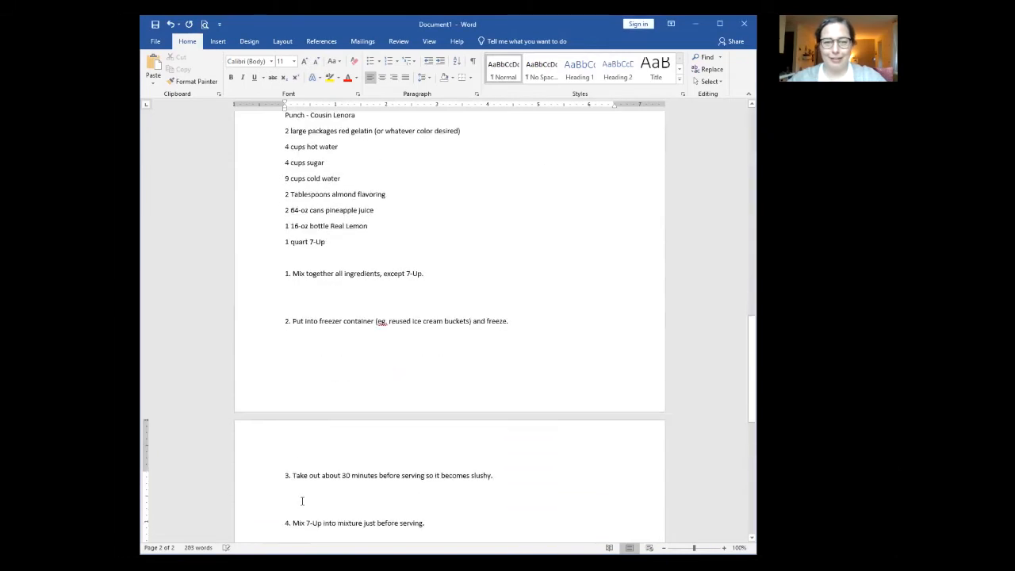
pyautogui.scroll(4, 404, 415)
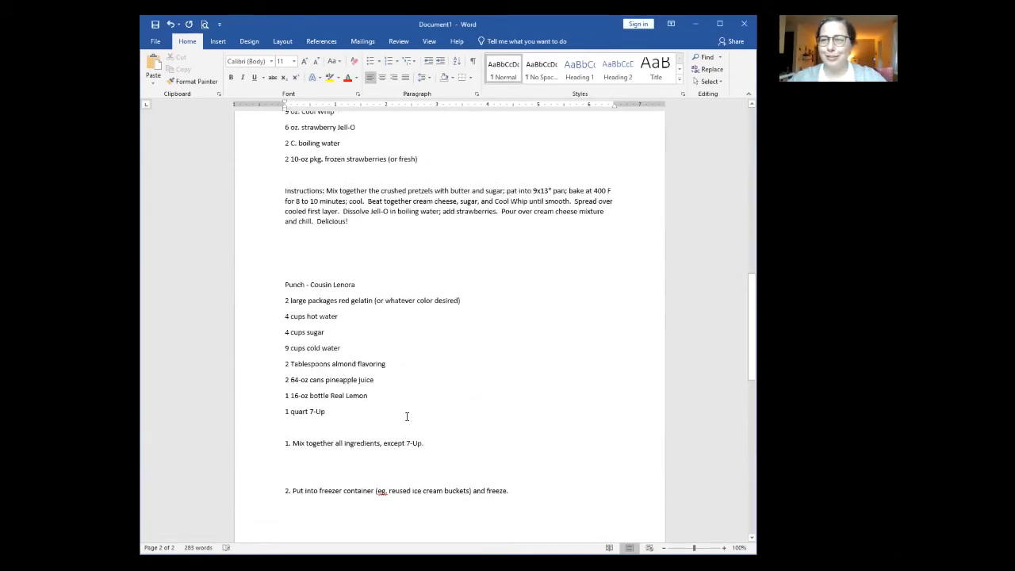
pyautogui.scroll(3, 407, 417)
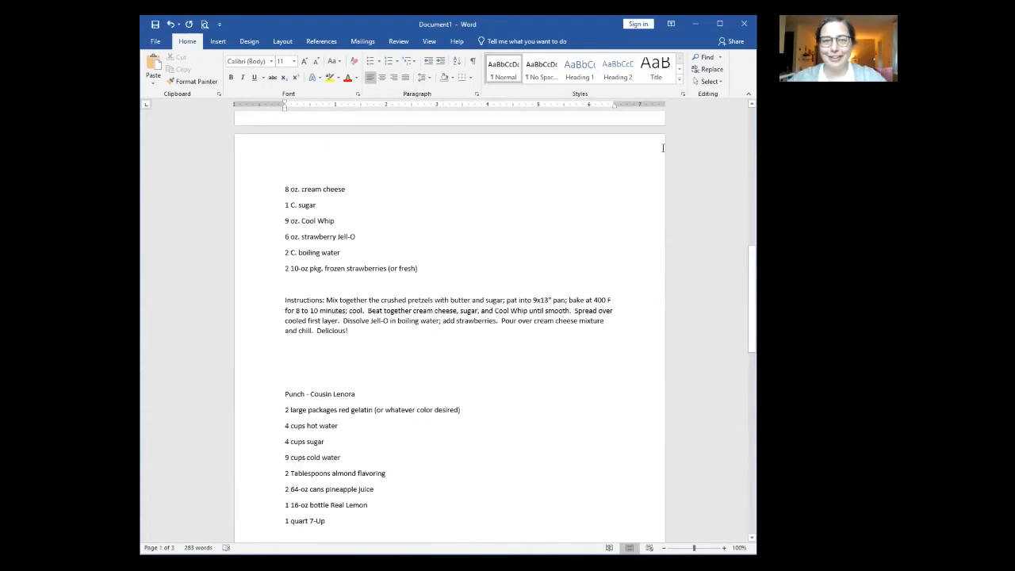
pyautogui.scroll(-2, 442, 398)
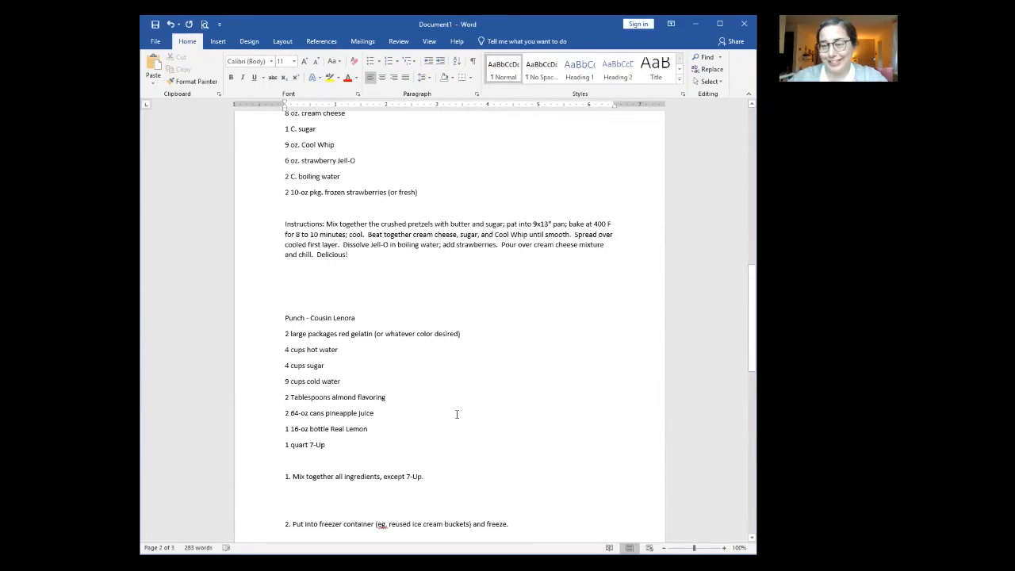
pyautogui.scroll(4, 458, 414)
pyautogui.scroll(4, 458, 414)
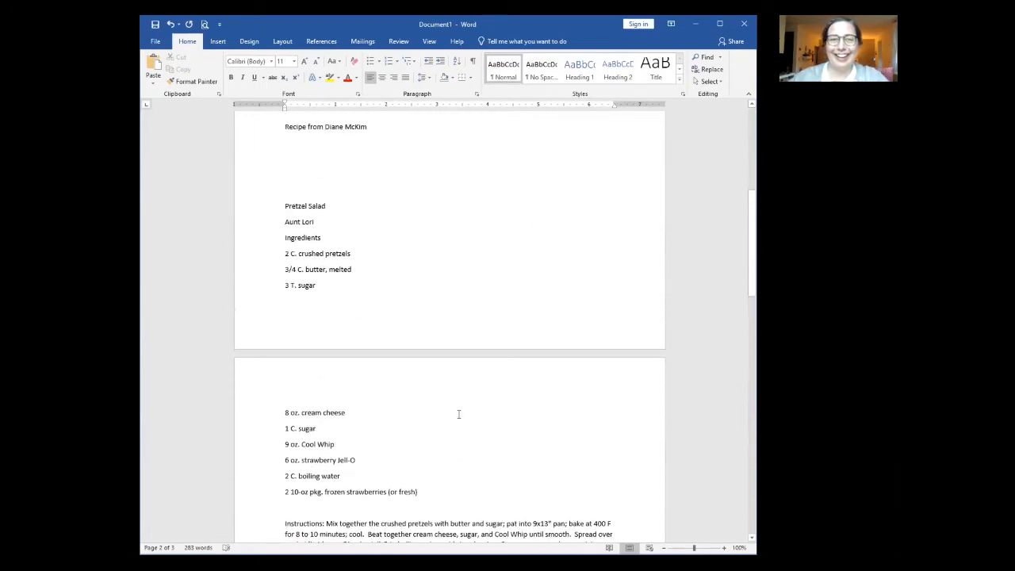
# Step: Insert 'Strawberry' before the Pretzel Salad title
pyautogui.click(286, 211)
pyautogui.write('Stra')
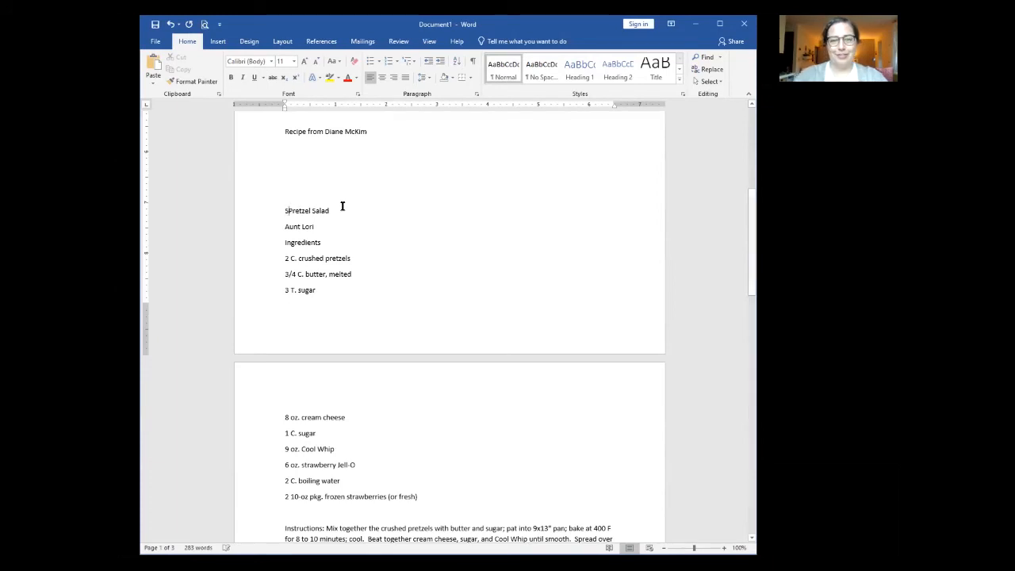
pyautogui.write('wberry')
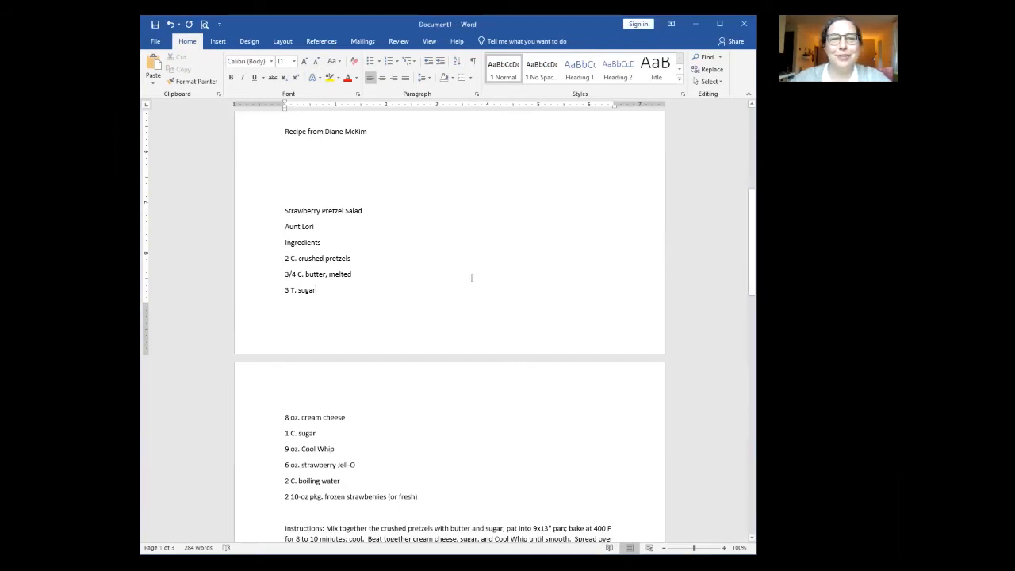
pyautogui.scroll(6, 471, 277)
pyautogui.scroll(1, 470, 278)
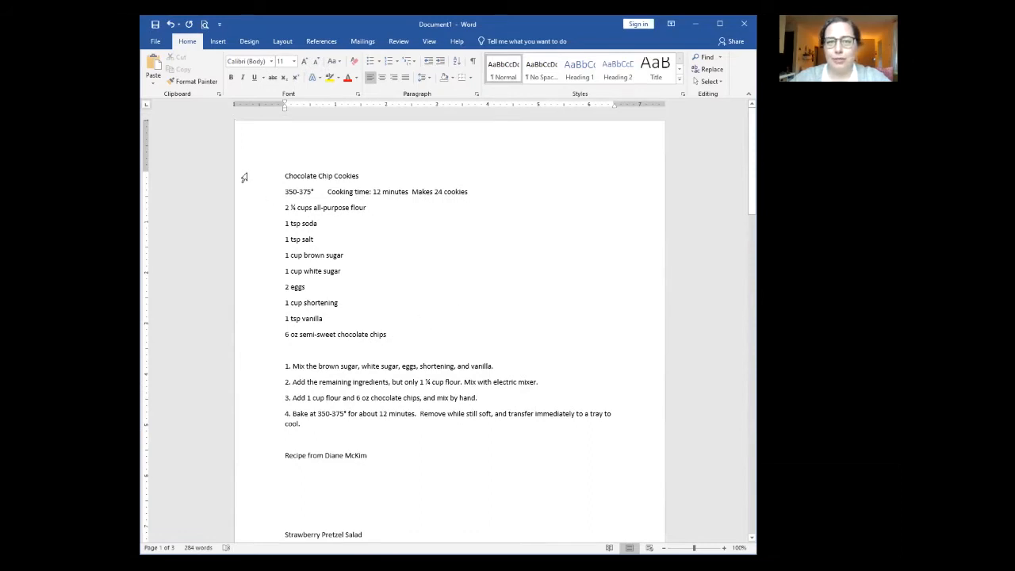
pyautogui.moveTo(245, 177); pyautogui.dragTo(252, 461)
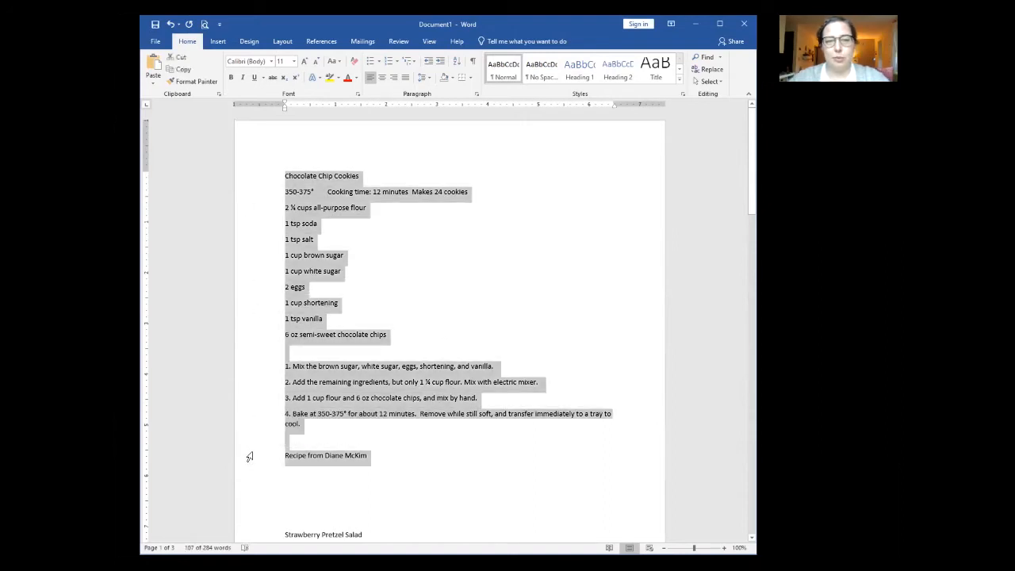
pyautogui.press('Delete')
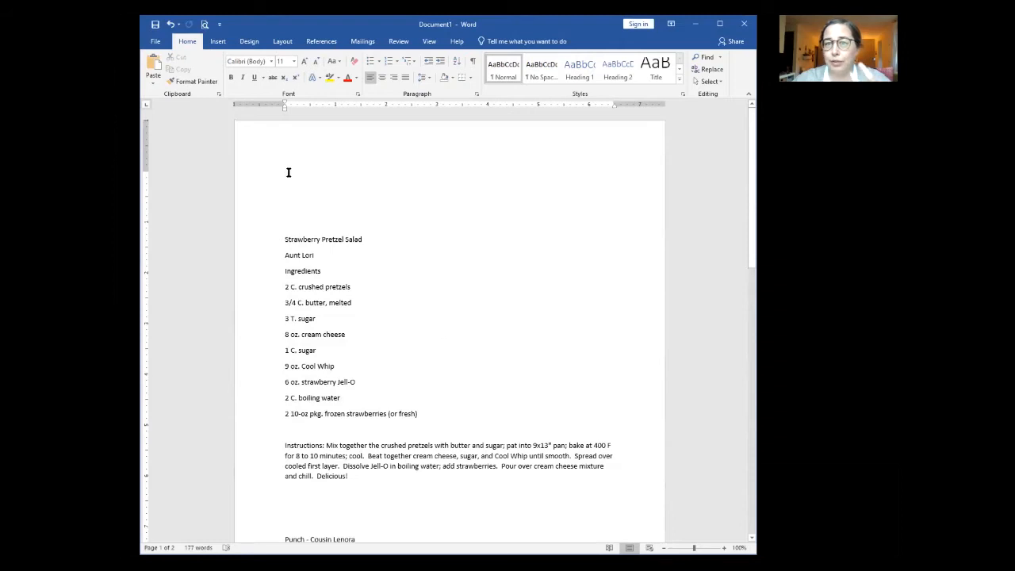
pyautogui.rightClick(288, 174)
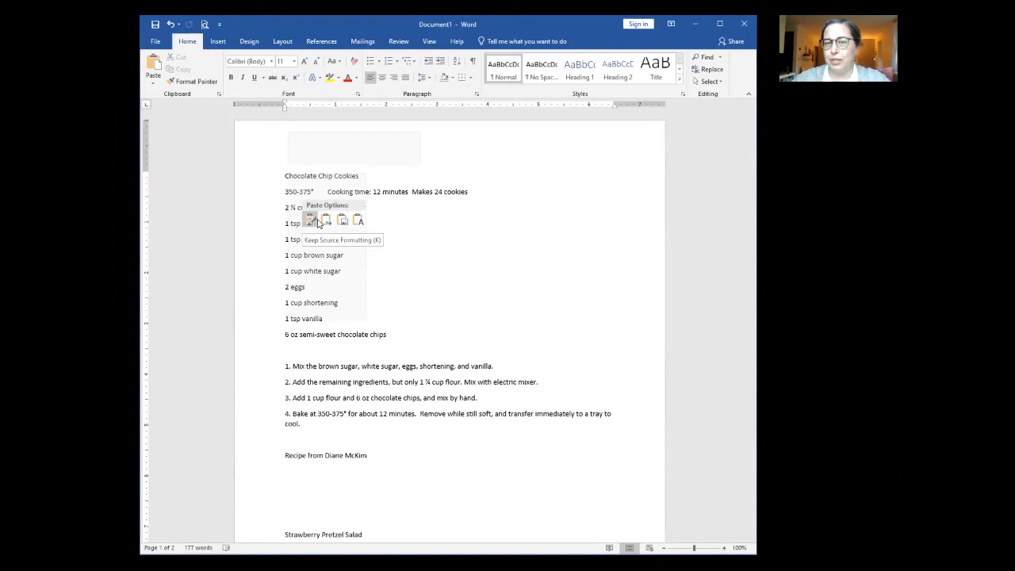
pyautogui.click(357, 223)
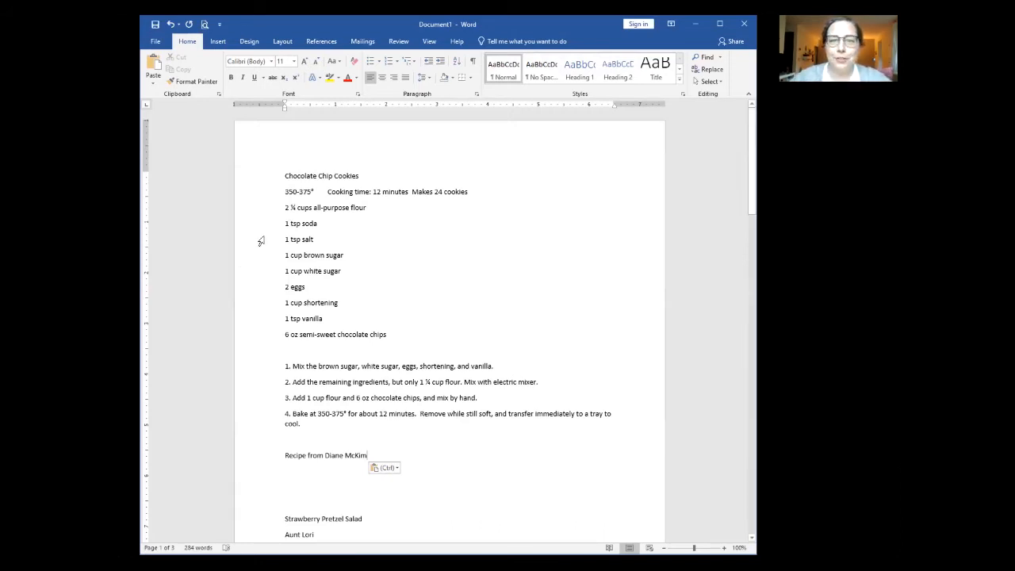
# Step: Remove the dash after Punch and move the contributor's name onto its own line
pyautogui.scroll(-2, 293, 287)
pyautogui.scroll(1, 300, 290)
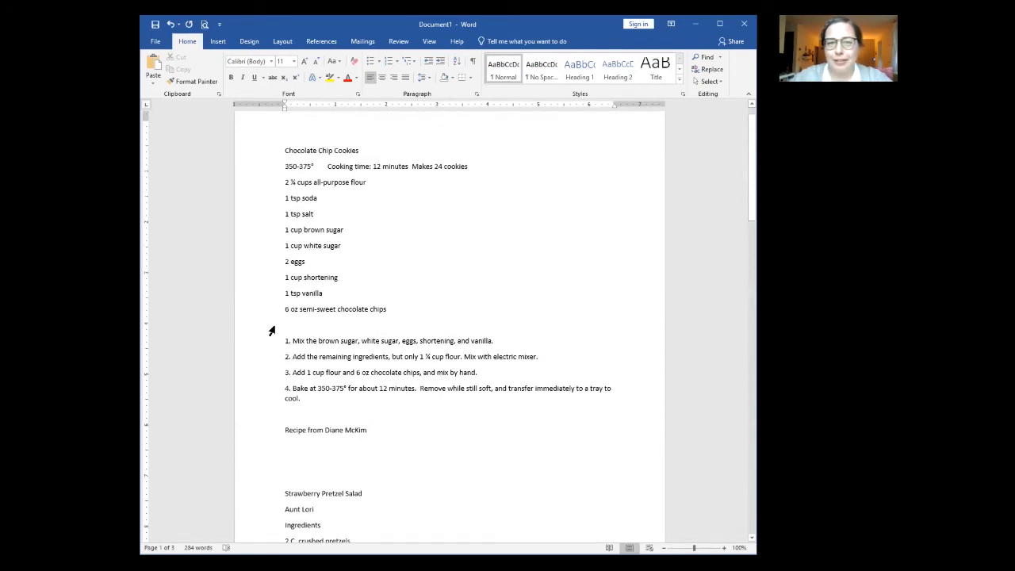
pyautogui.scroll(-1, 272, 330)
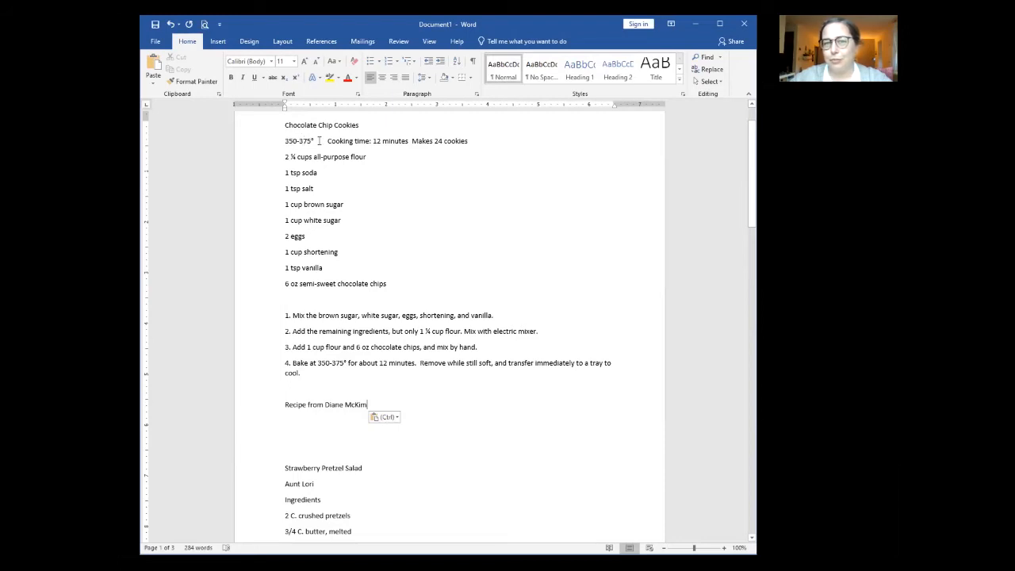
pyautogui.scroll(-3, 272, 283)
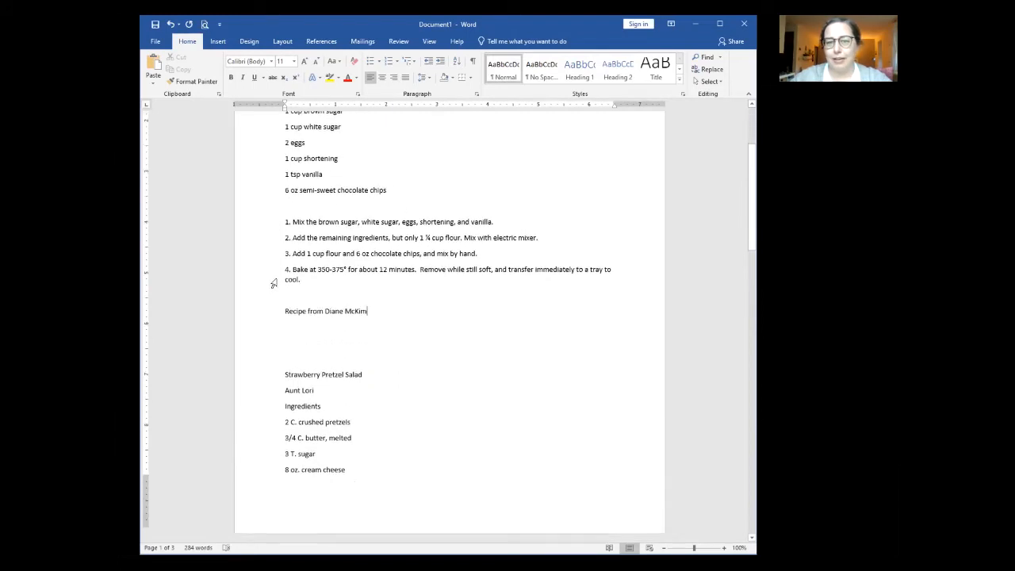
pyautogui.scroll(-3, 273, 281)
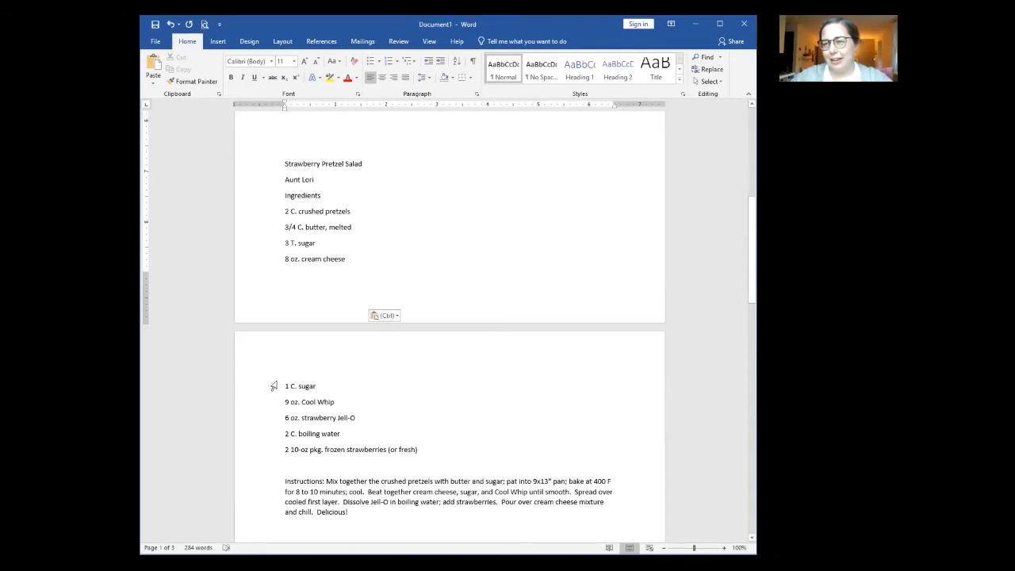
pyautogui.click(283, 178)
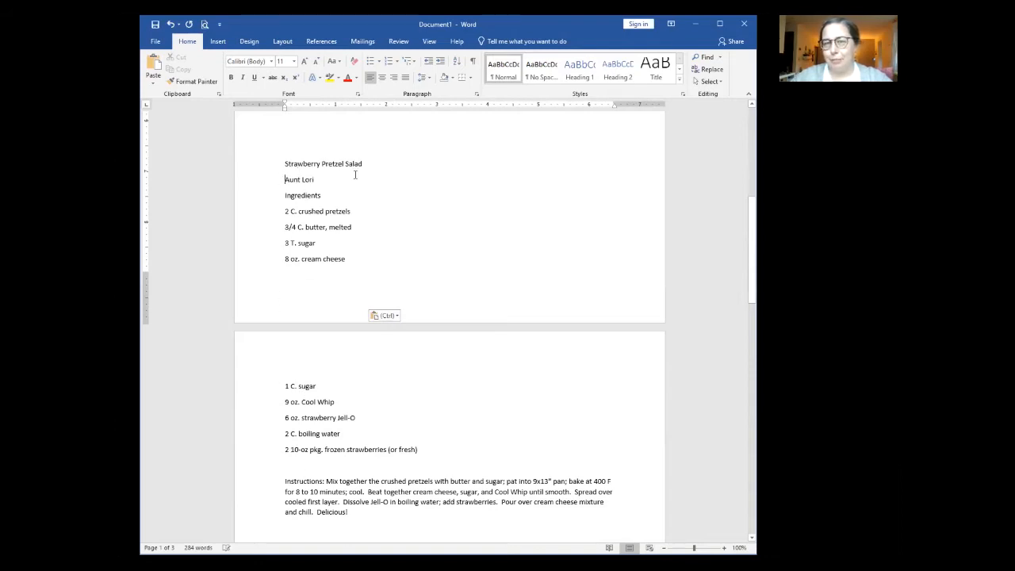
pyautogui.scroll(-7, 281, 270)
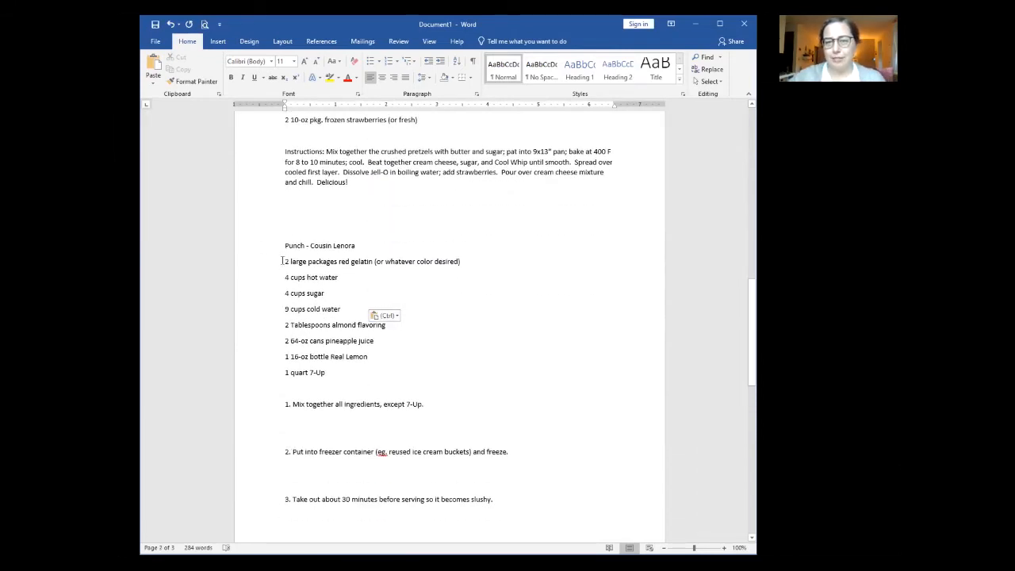
pyautogui.click(311, 246)
pyautogui.press('BackSpace')
pyautogui.press('BackSpace')
pyautogui.press('BackSpace')
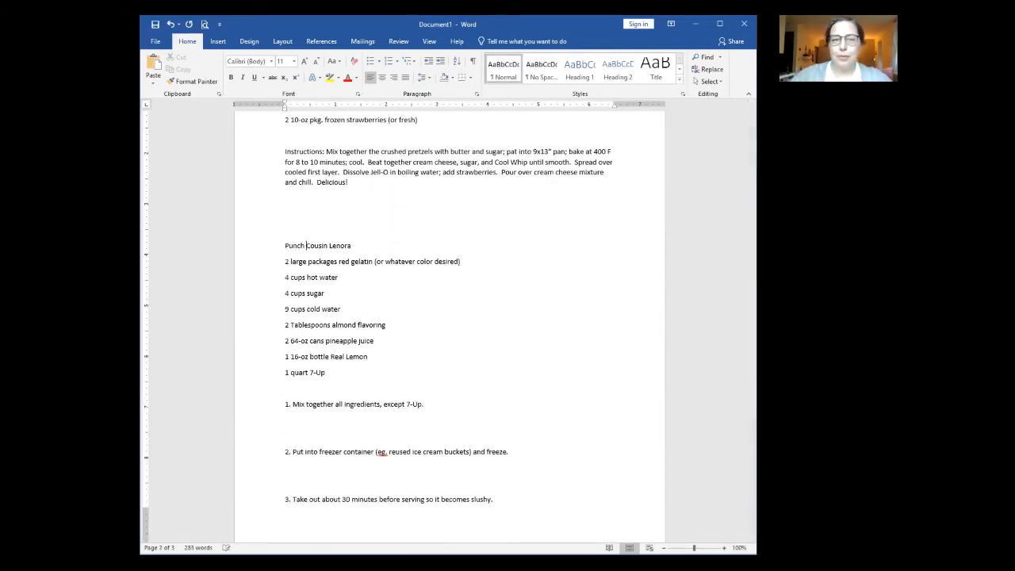
pyautogui.press('Return')
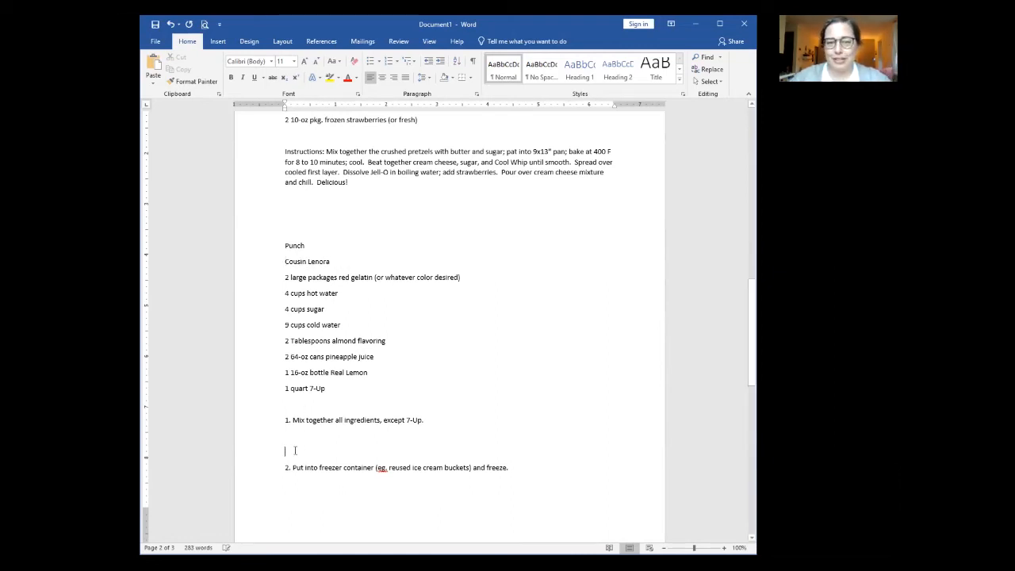
# Step: Close the blank lines between Punch steps 1–4 and before the salad instructions
pyautogui.press('BackSpace')
pyautogui.press('BackSpace')
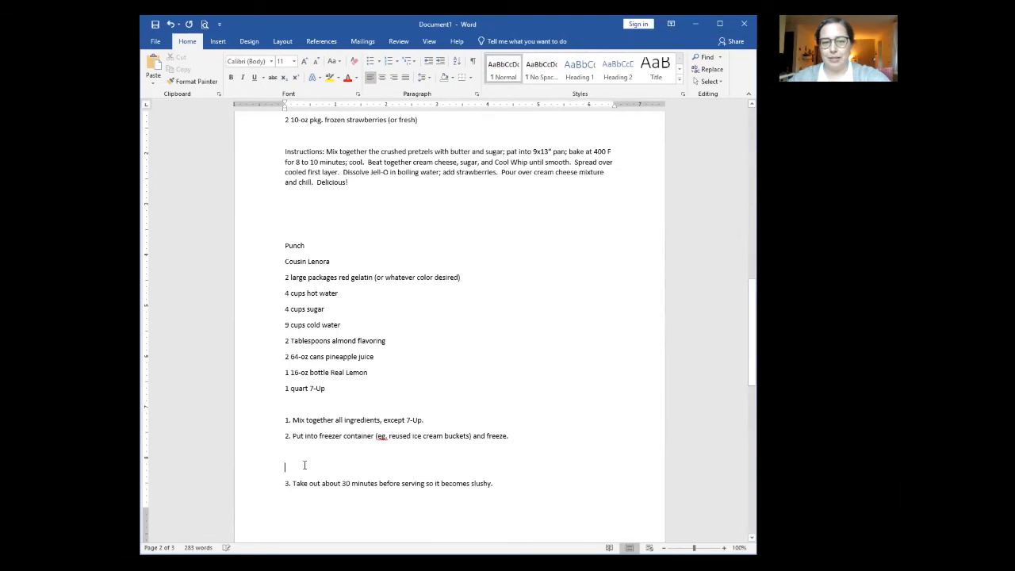
pyautogui.press('BackSpace')
pyautogui.press('BackSpace')
pyautogui.click(315, 481)
pyautogui.press('BackSpace')
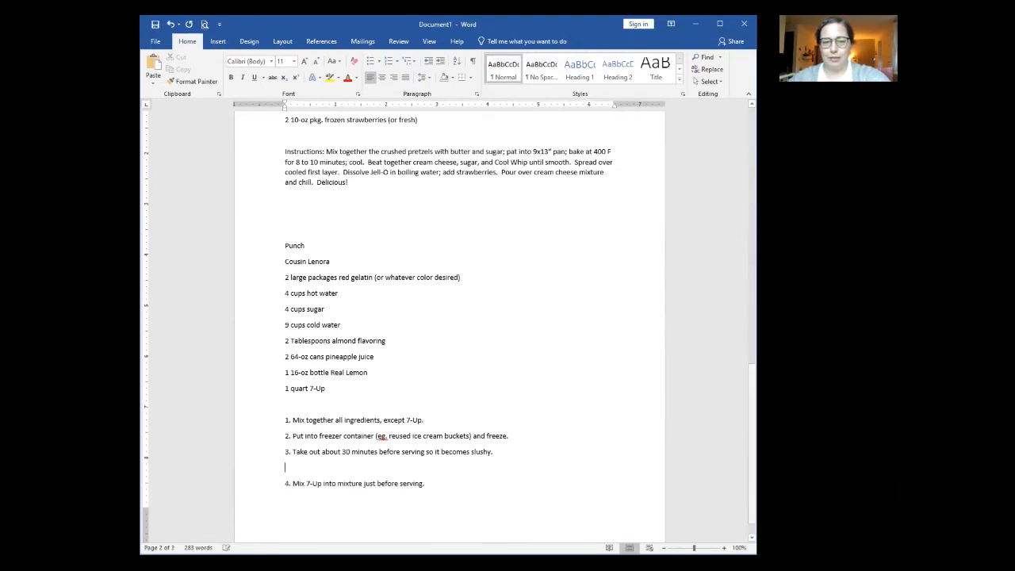
pyautogui.press('BackSpace')
pyautogui.scroll(3, 313, 437)
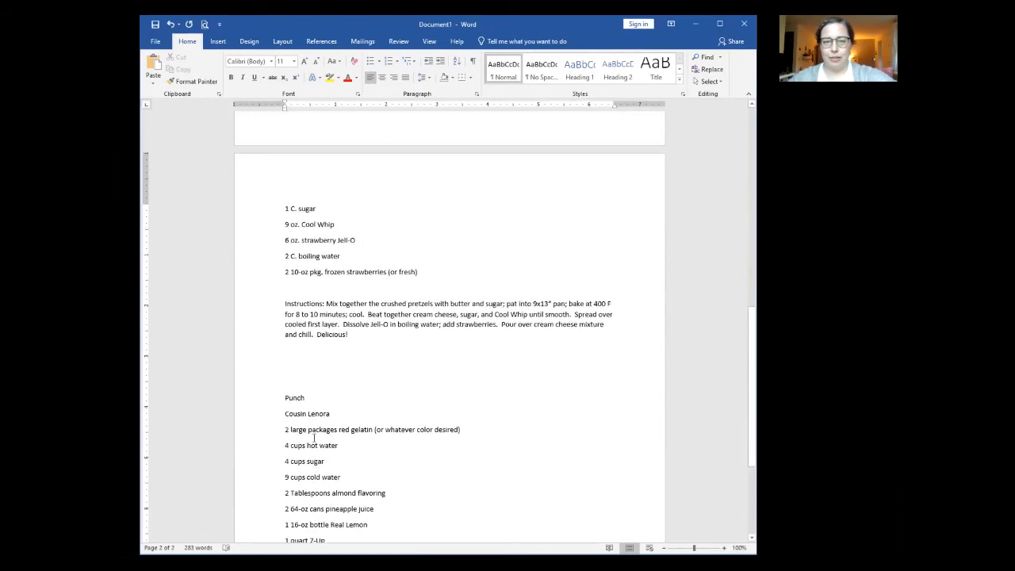
pyautogui.scroll(2, 314, 437)
pyautogui.press('BackSpace')
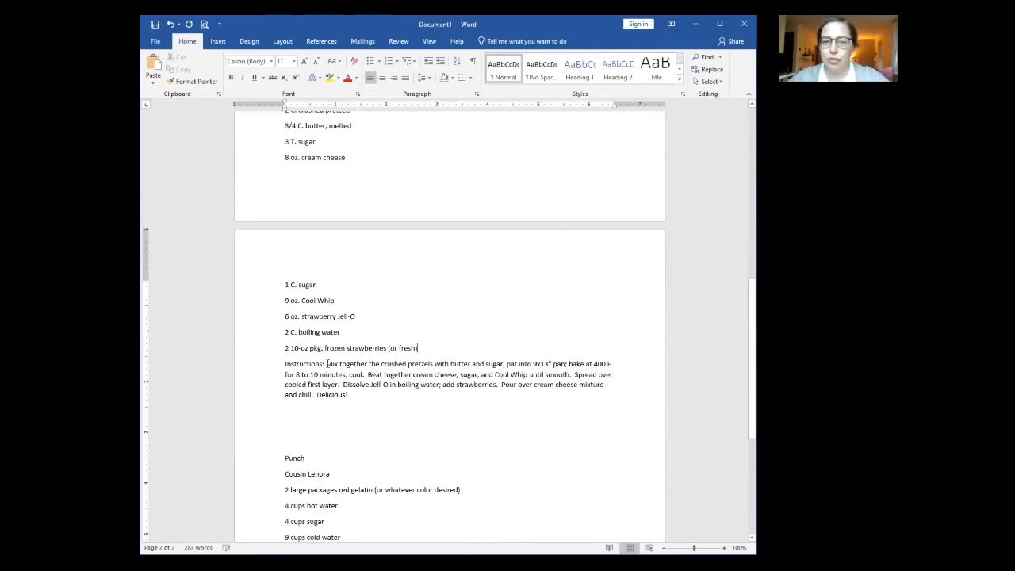
# Step: Delete the 'Instructions:' label and number the first salad step '1.' without automatic list formatting
pyautogui.moveTo(327, 364); pyautogui.dragTo(289, 363)
pyautogui.press('BackSpace')
pyautogui.scroll(3, 429, 392)
pyautogui.scroll(4, 429, 392)
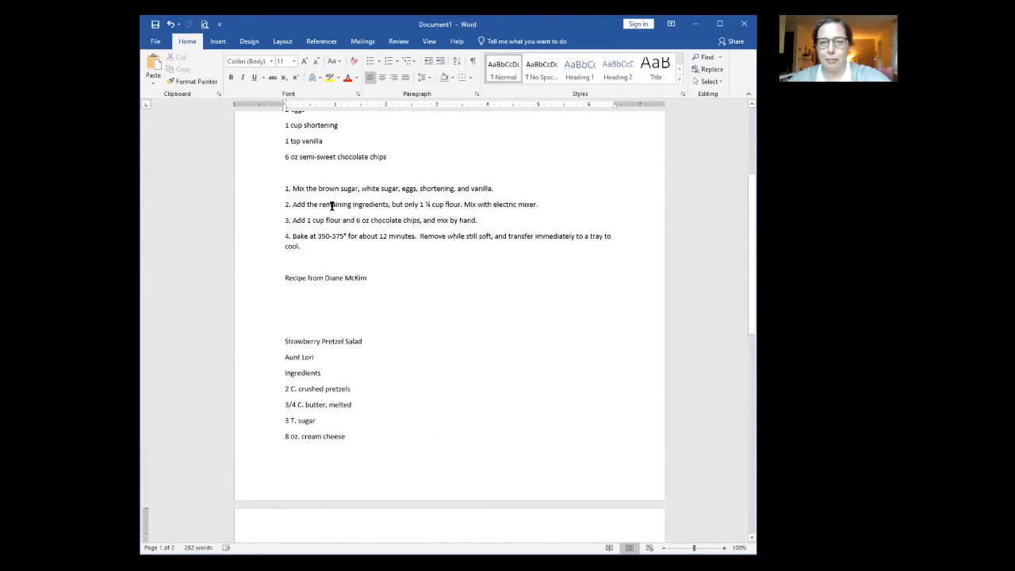
pyautogui.scroll(-1, 357, 274)
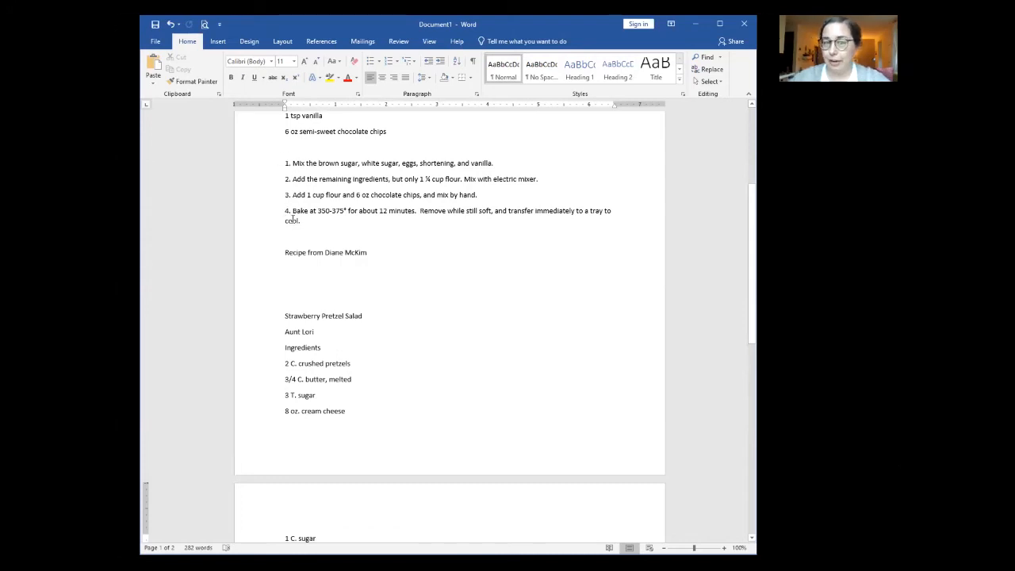
pyautogui.scroll(-6, 412, 276)
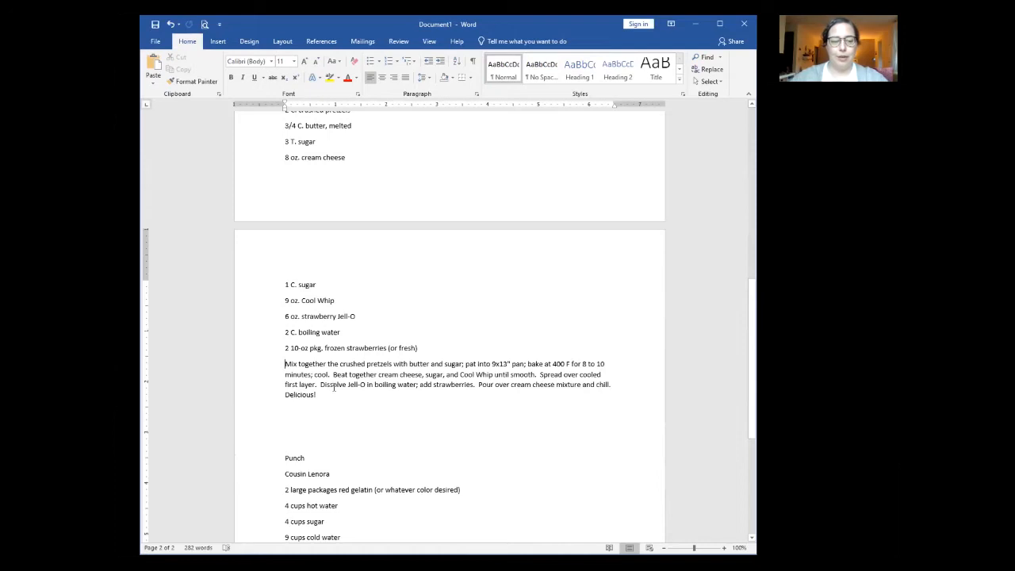
pyautogui.write('1.')
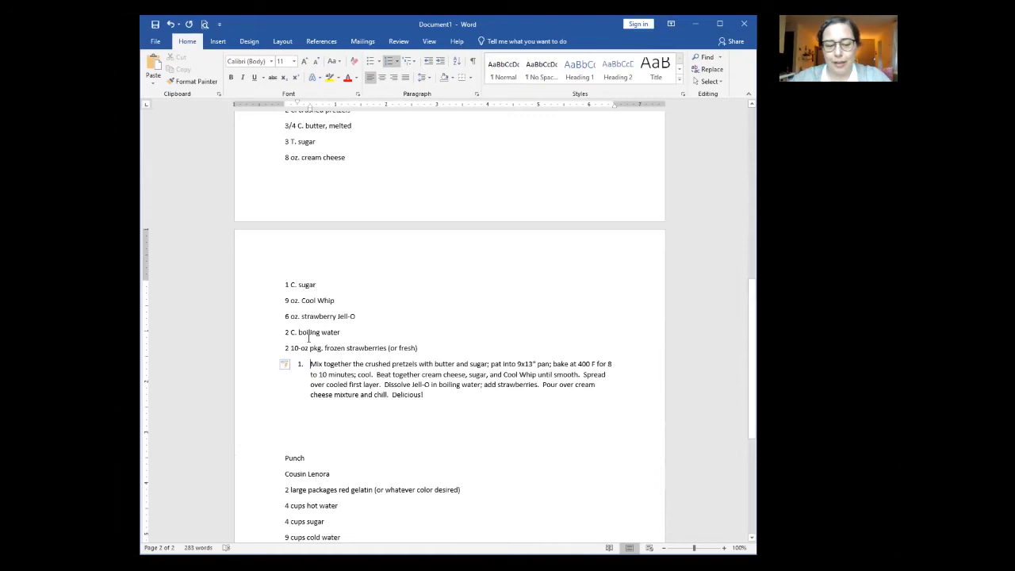
pyautogui.hotkey('ctrl', 'z')
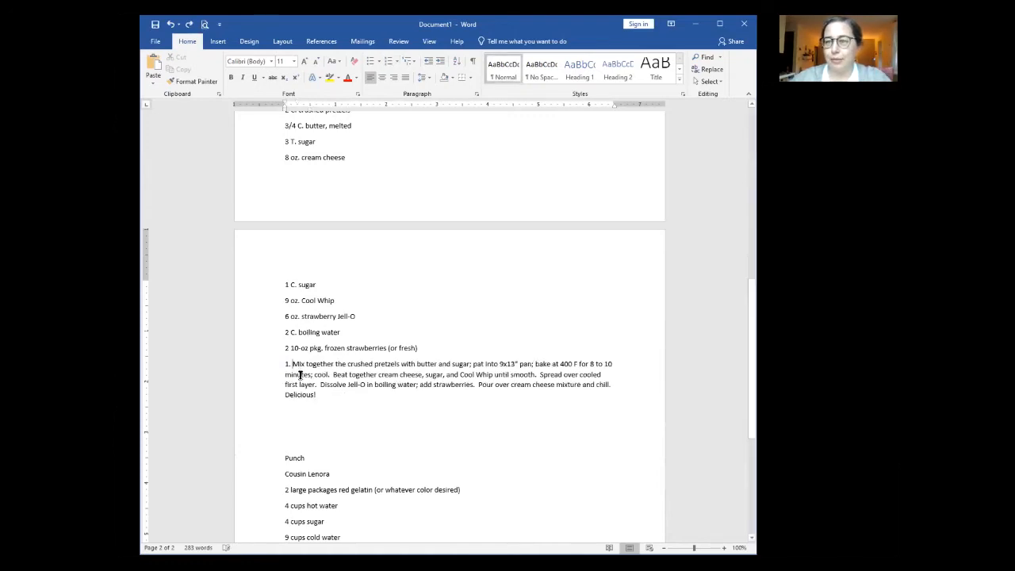
# Step: Split the pan-patting and baking sentences into numbered steps 2 and 3
pyautogui.click(474, 364)
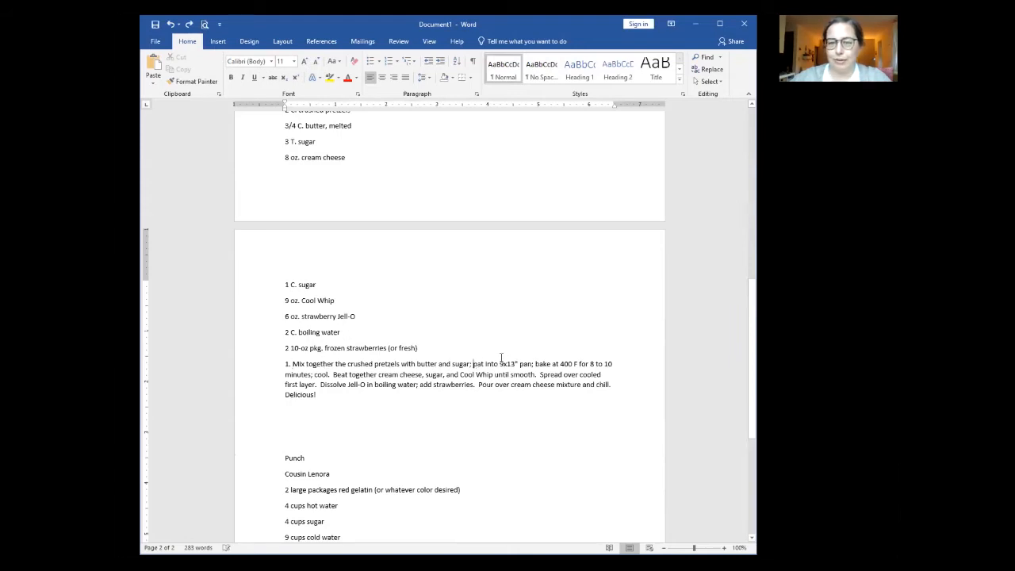
pyautogui.press('BackSpace')
pyautogui.press('BackSpace')
pyautogui.press('BackSpace')
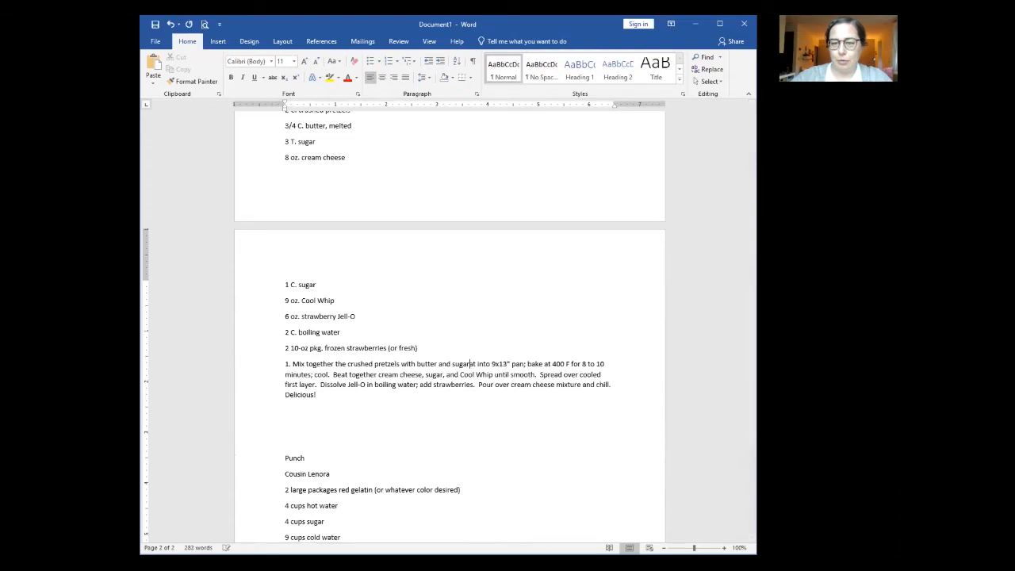
pyautogui.press('Return')
pyautogui.write('2. P')
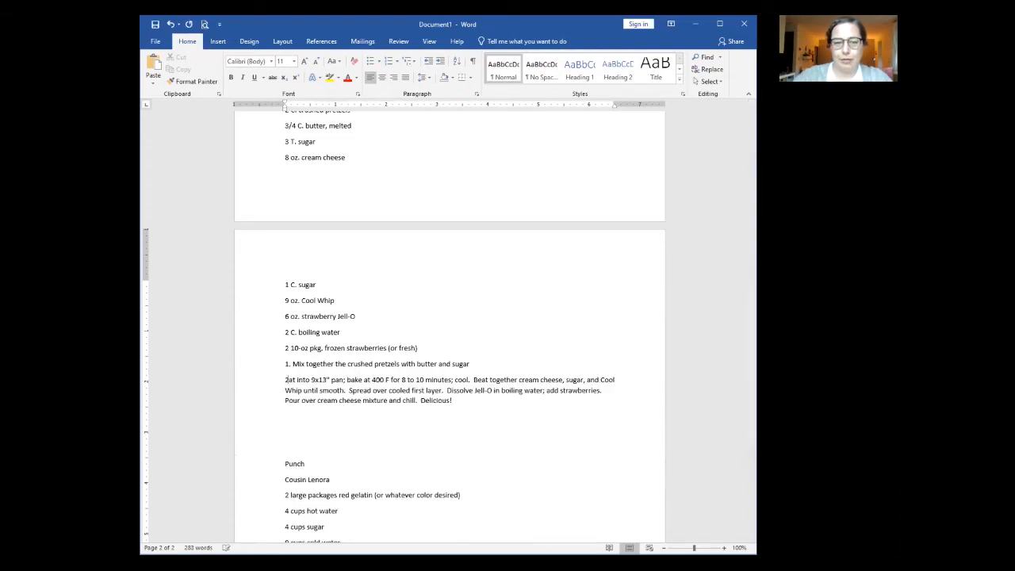
pyautogui.click(354, 380)
pyautogui.press('BackSpace')
pyautogui.press('BackSpace')
pyautogui.press('Return')
pyautogui.press('Return')
pyautogui.press('BackSpace')
pyautogui.write('3. B')
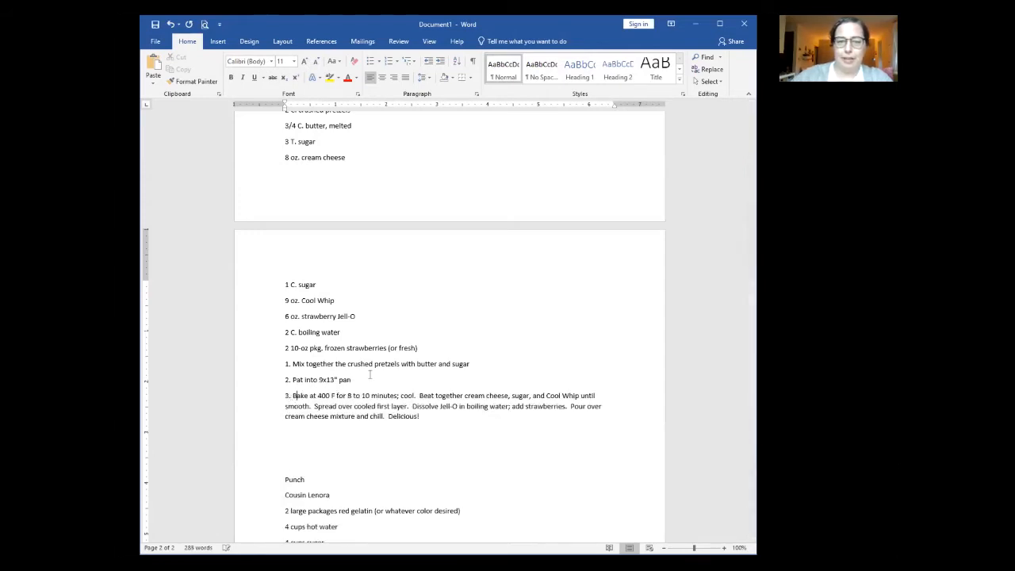
# Step: Split the Beat, Spread, Dissolve Jell-O and Pour sentences into steps 4–7
pyautogui.click(419, 394)
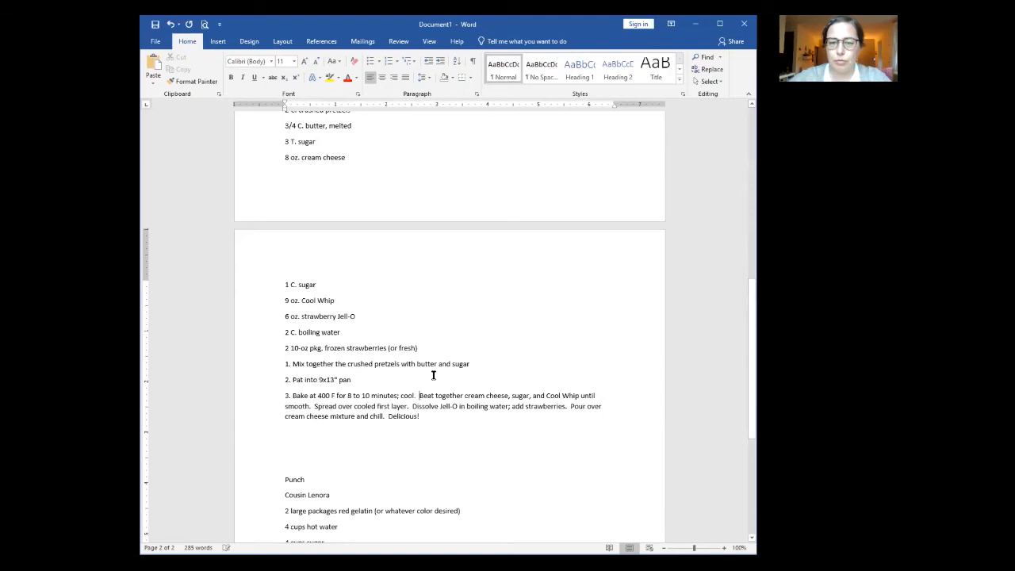
pyautogui.press('Return')
pyautogui.write('4.')
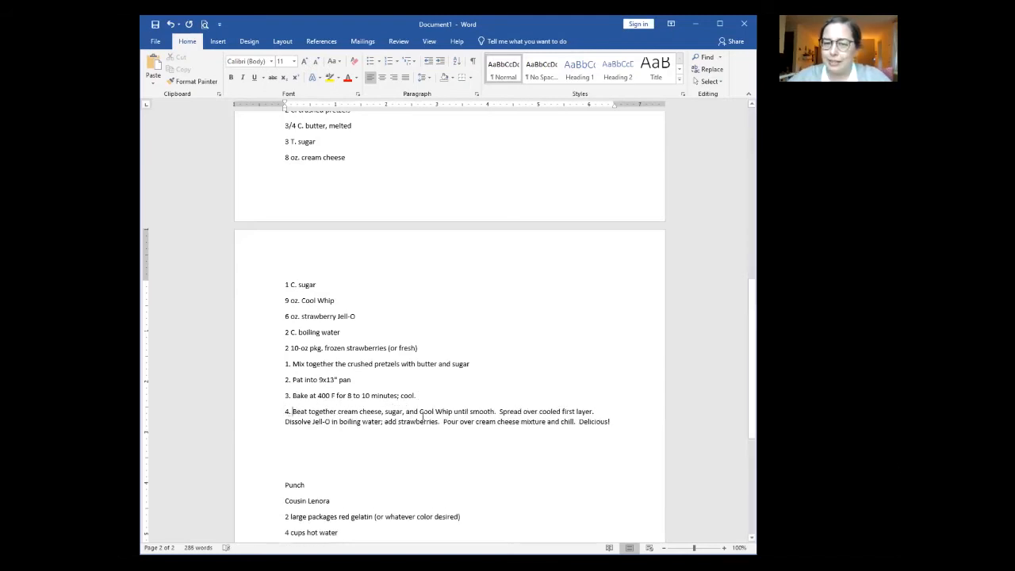
pyautogui.press('Return')
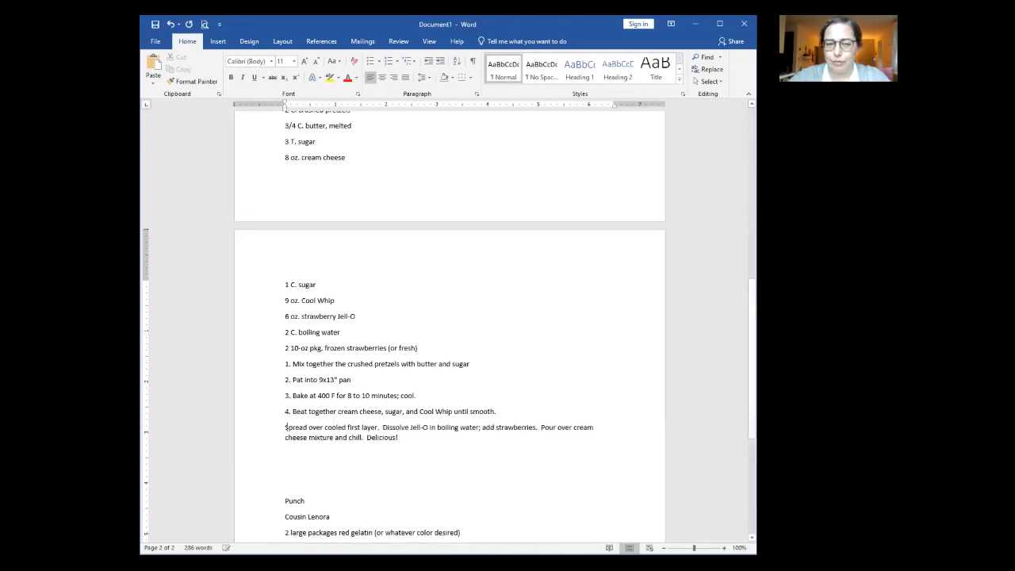
pyautogui.write('5.')
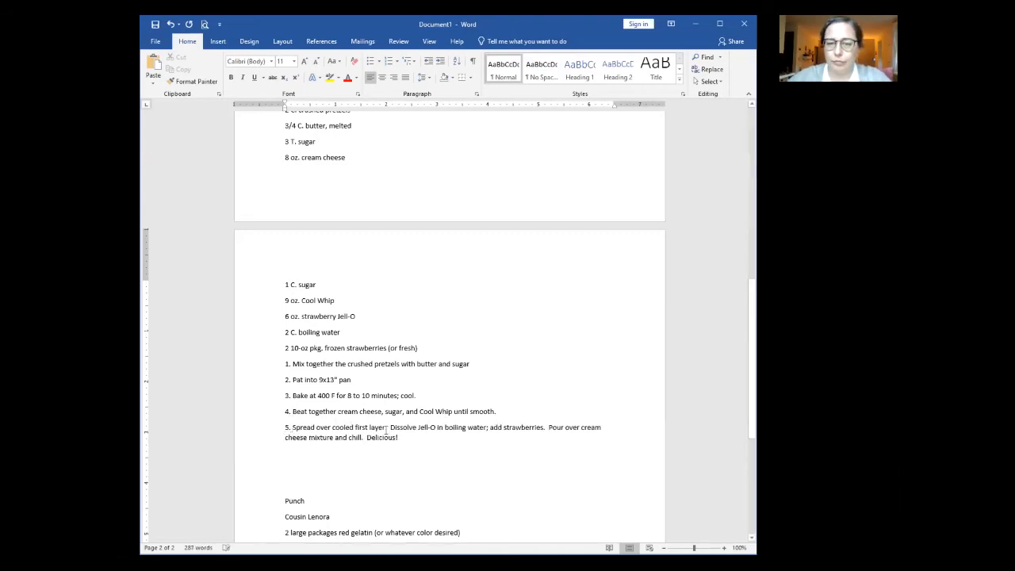
pyautogui.press('Return')
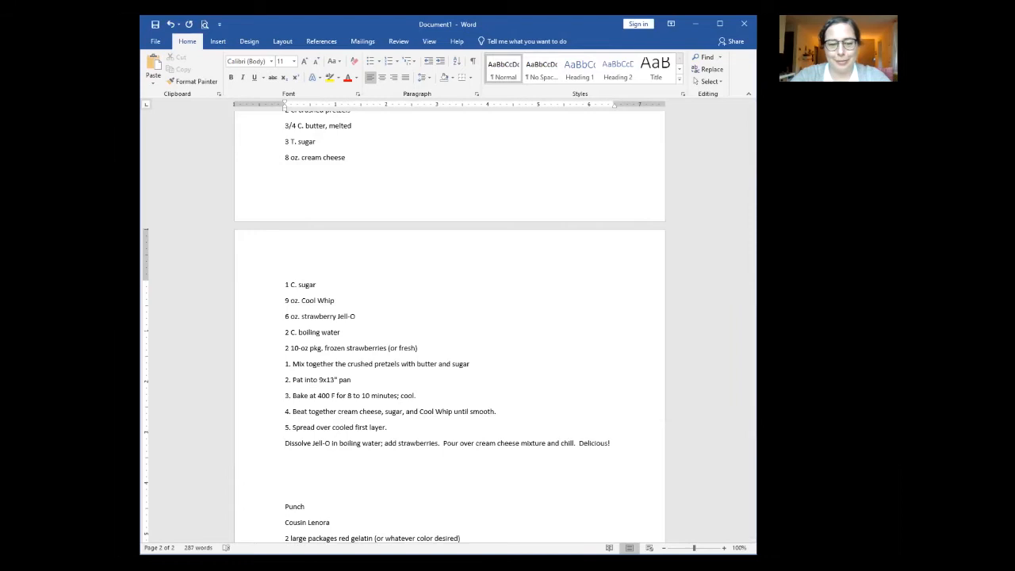
pyautogui.write('6.')
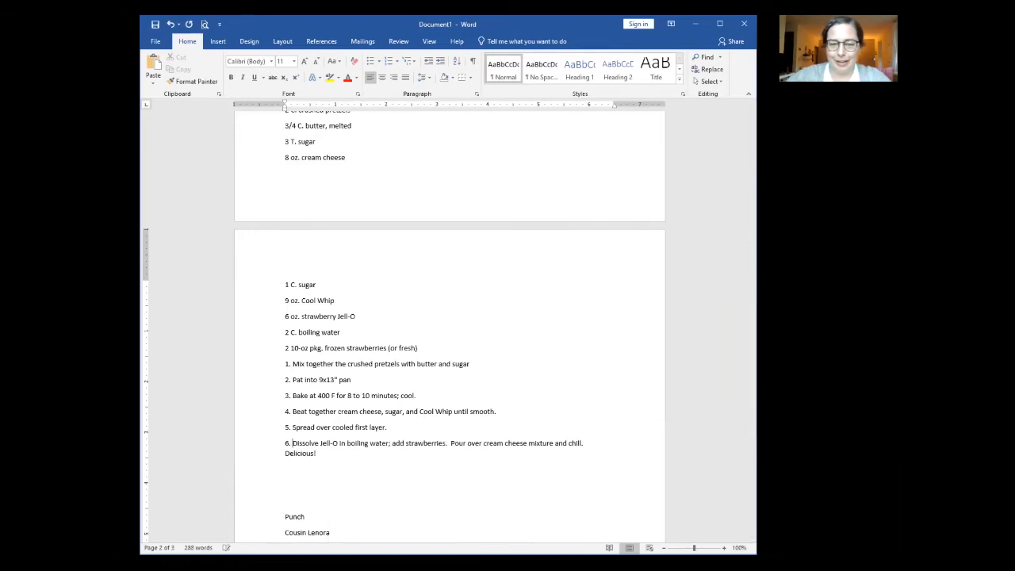
pyautogui.click(450, 442)
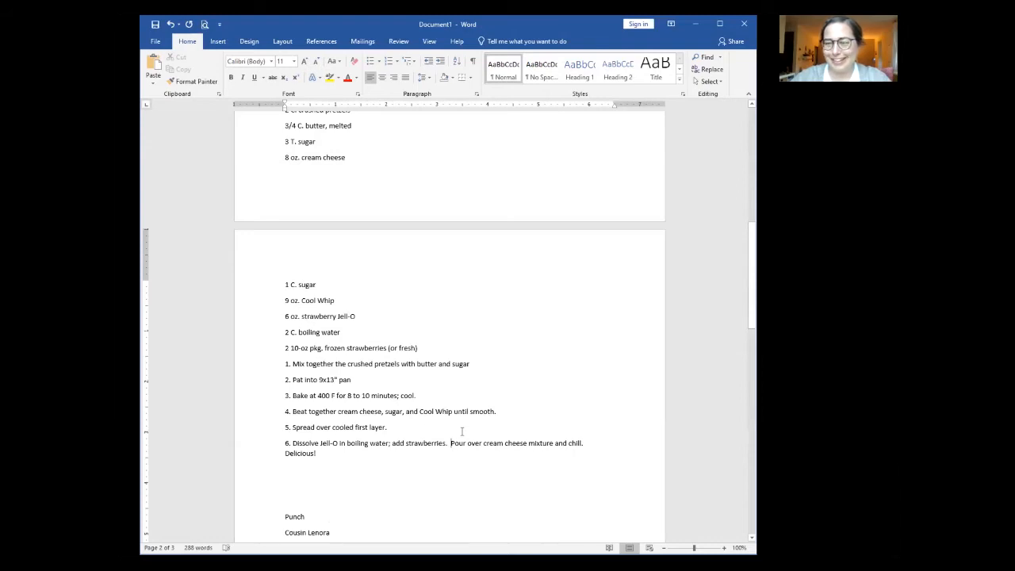
pyautogui.press('Return')
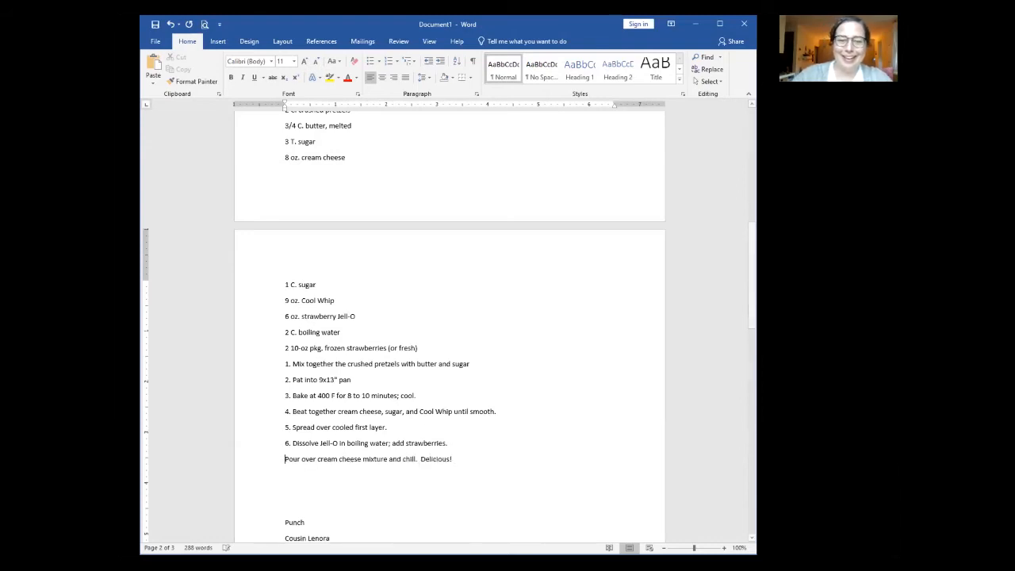
pyautogui.write('7.')
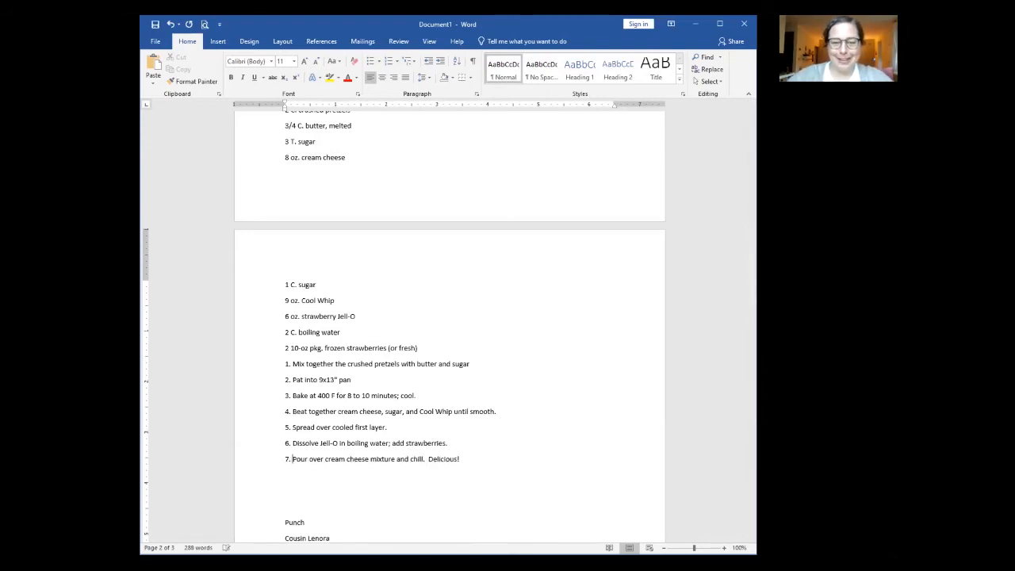
# Step: Add a blank line above step 1 to separate the steps from the ingredients
pyautogui.click(478, 454)
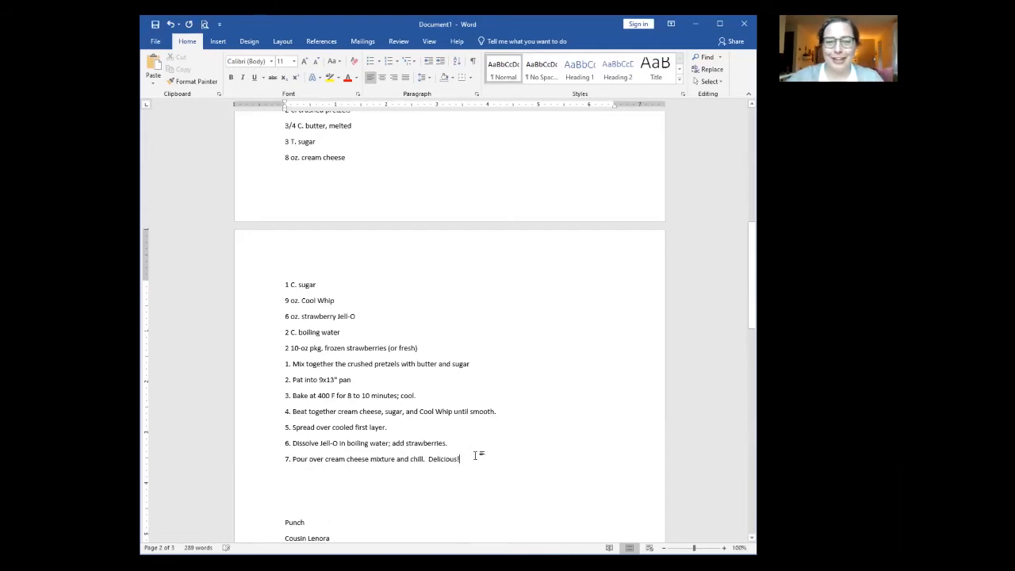
pyautogui.click(284, 364)
pyautogui.press('Return')
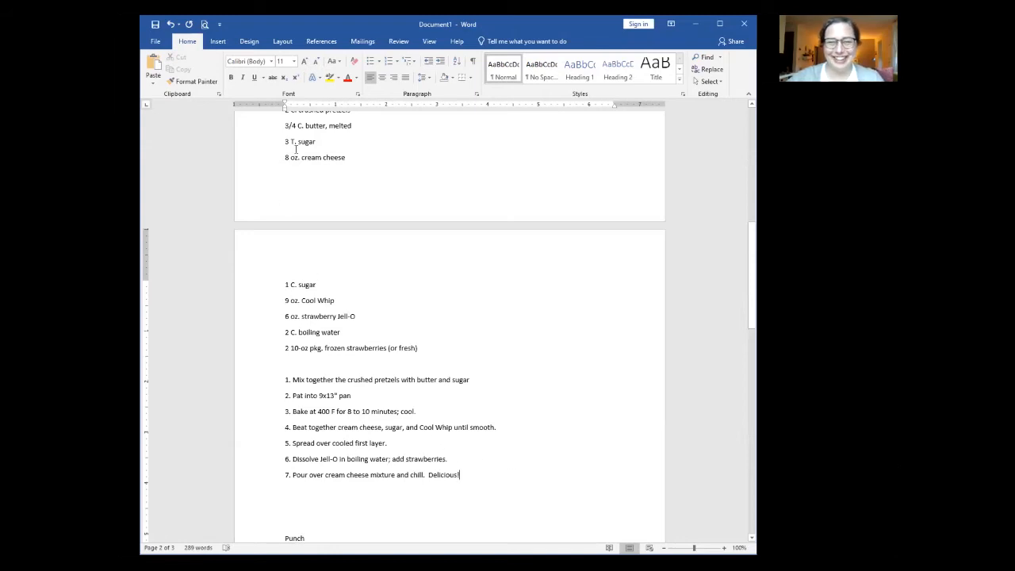
# Step: Move the cookie attribution line under its title and delete the words 'Recipe from'
pyautogui.scroll(1, 295, 148)
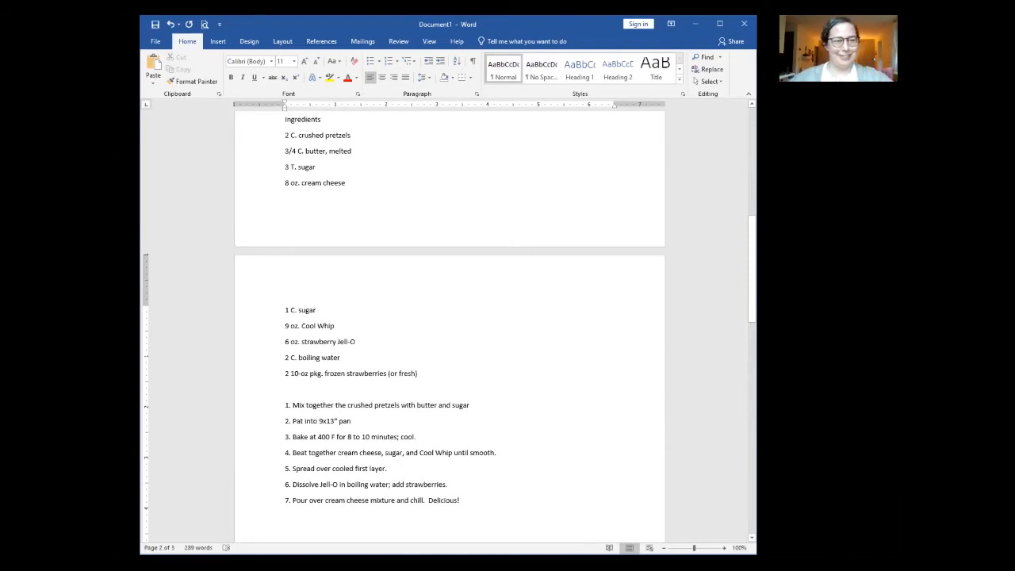
pyautogui.scroll(10, 456, 330)
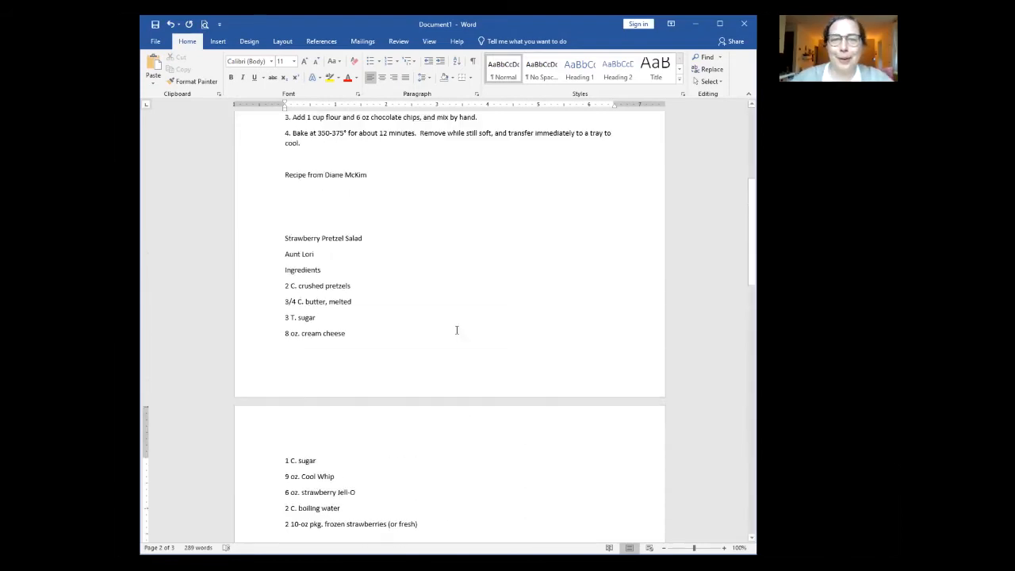
pyautogui.scroll(-1, 250, 436)
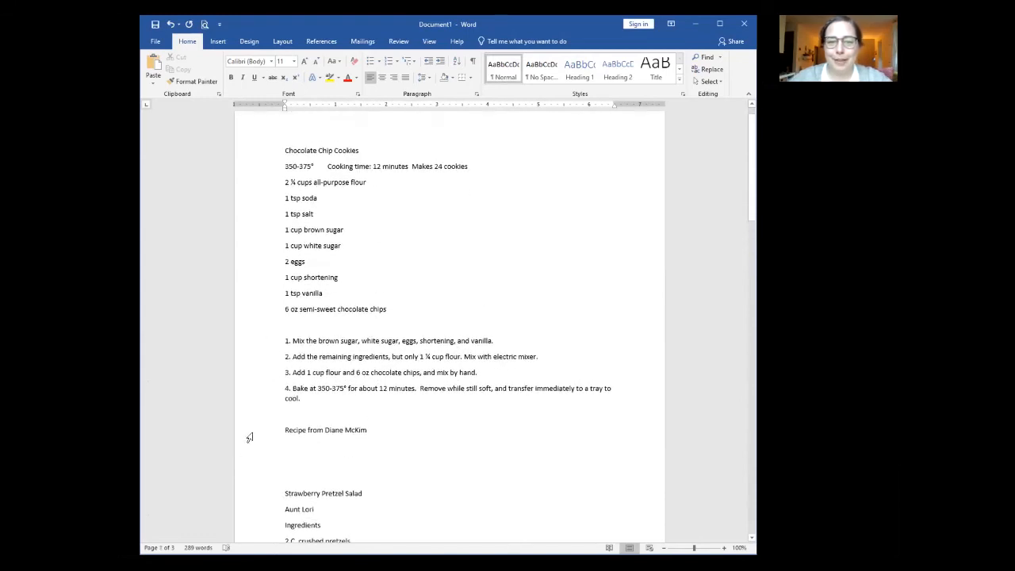
pyautogui.click(256, 433)
pyautogui.hotkey('ctrl', 'x')
pyautogui.click(285, 166)
pyautogui.hotkey('ctrl', 'v')
pyautogui.moveTo(324, 166); pyautogui.dragTo(276, 166)
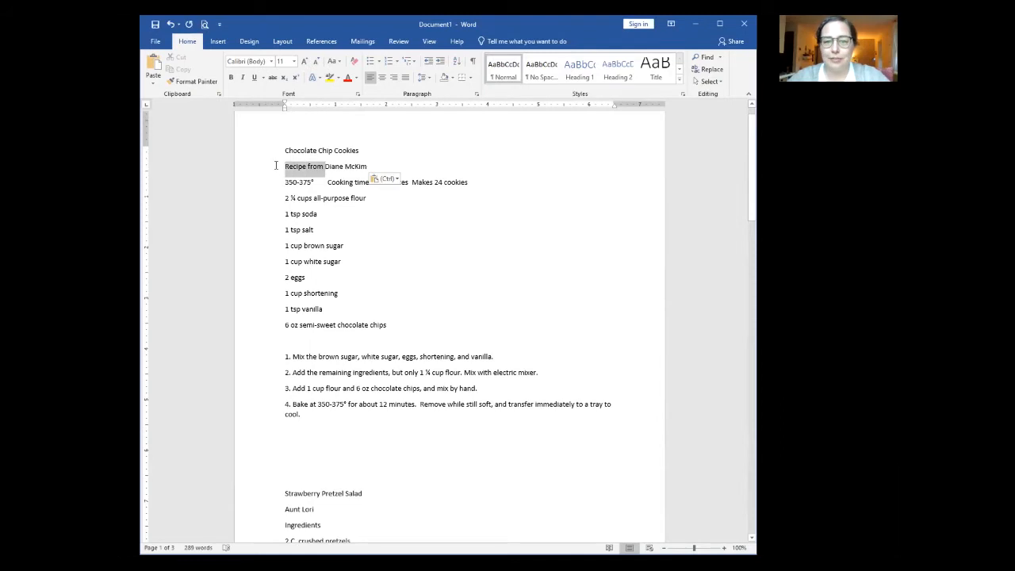
pyautogui.press('Delete')
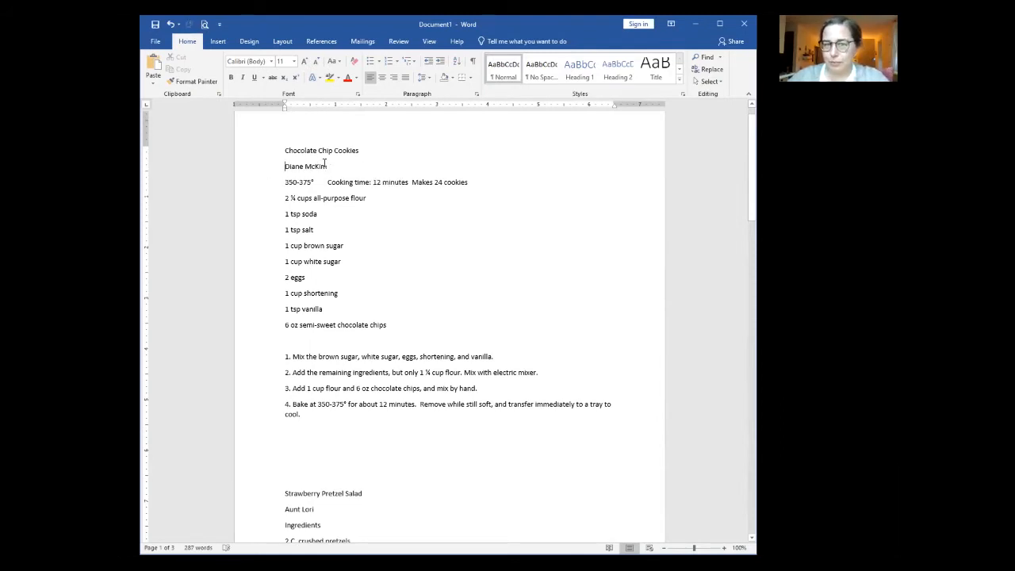
# Step: Delete the cooking time and yield line and add an 'Ingredients' label above the flour
pyautogui.click(255, 186)
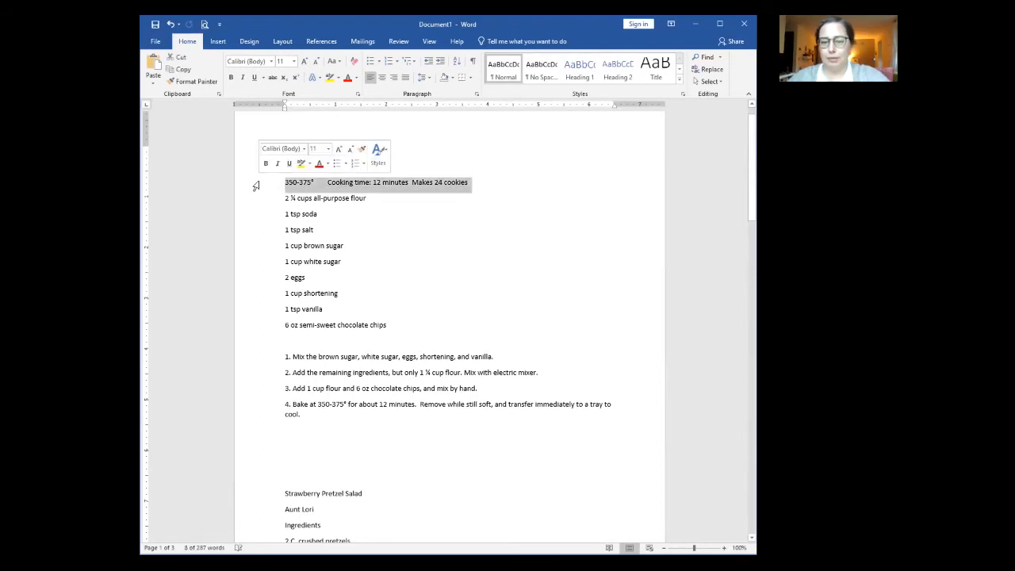
pyautogui.press('Delete')
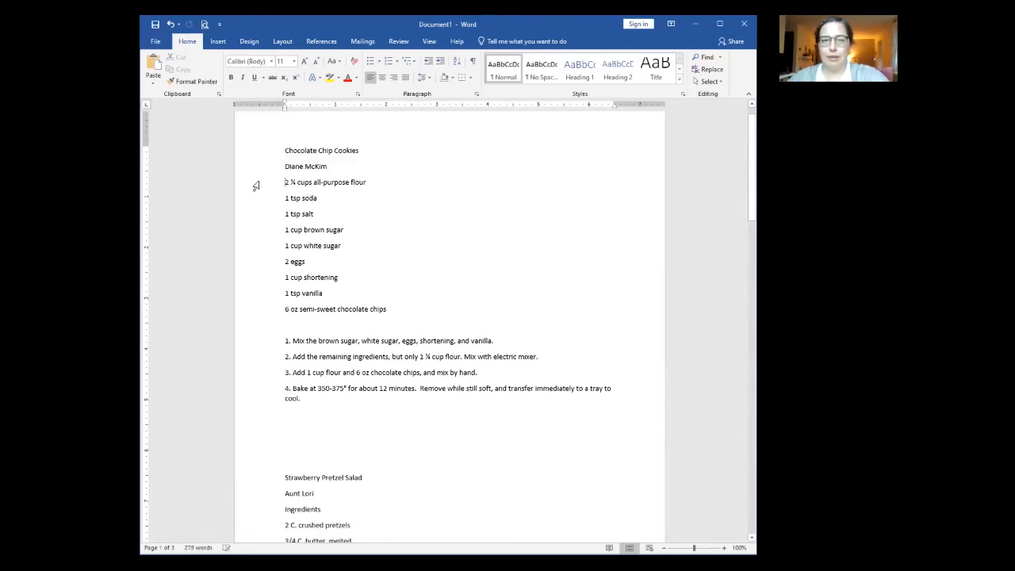
pyautogui.press('Return')
pyautogui.write('Ingredients')
pyautogui.press('Return')
pyautogui.click(308, 181)
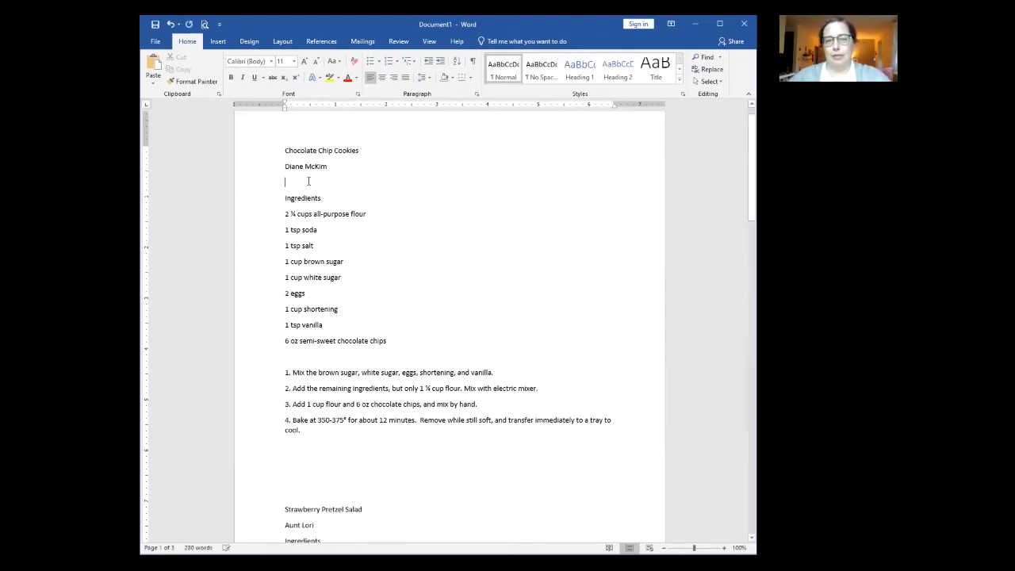
pyautogui.press('BackSpace')
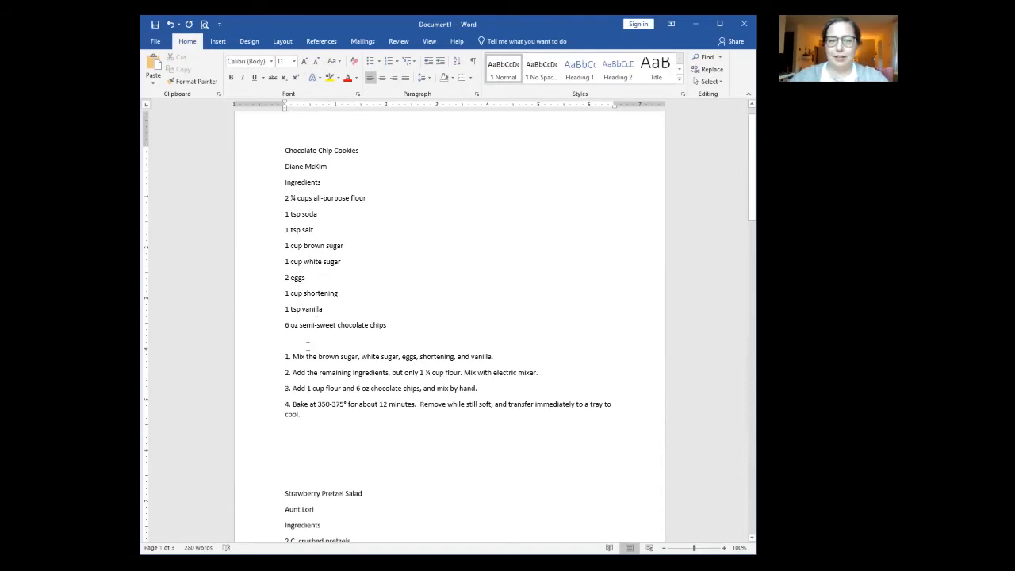
# Step: Select the entire document and apply the Normal style
pyautogui.scroll(-8, 302, 414)
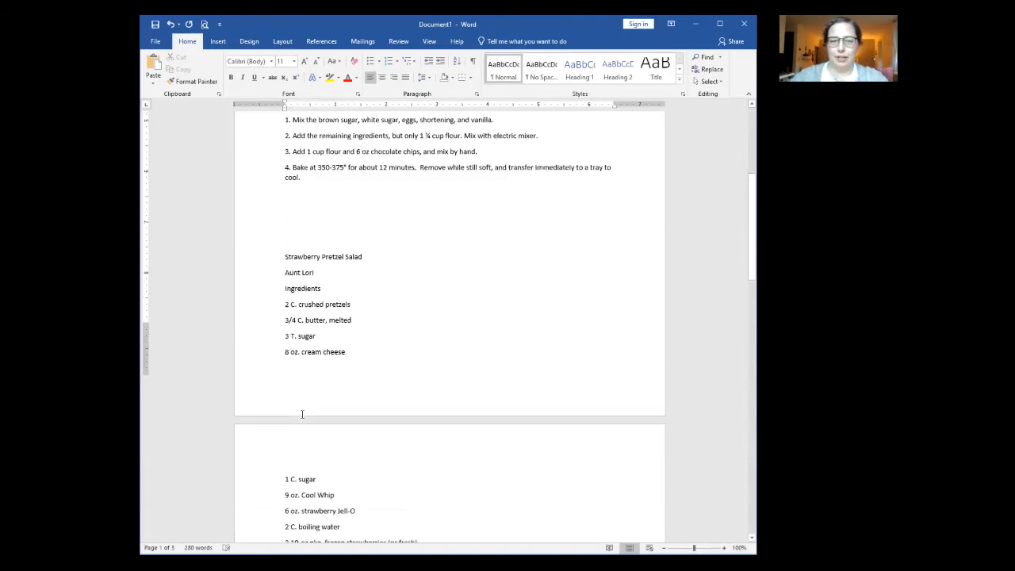
pyautogui.scroll(-1, 303, 403)
pyautogui.scroll(-6, 304, 439)
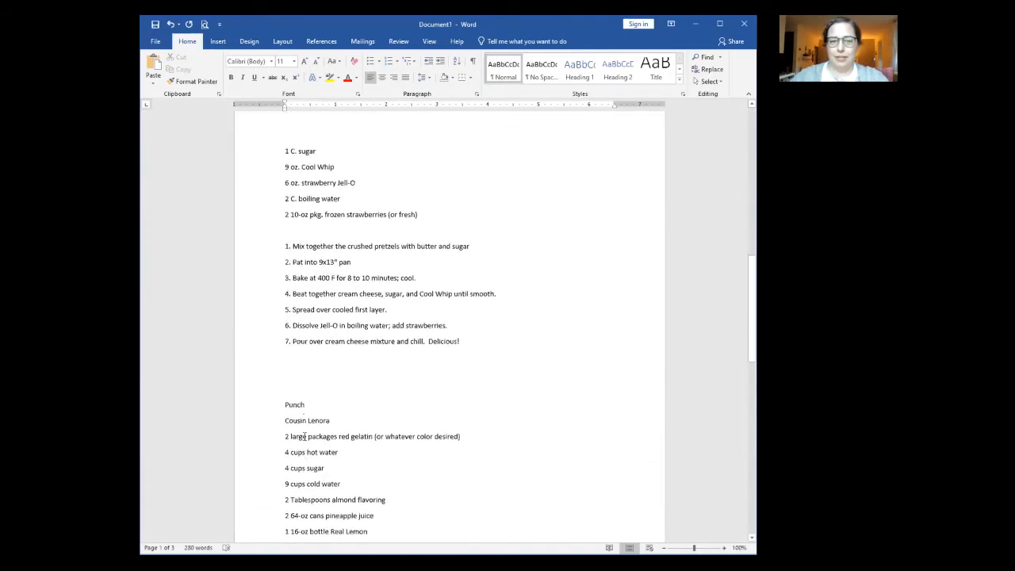
pyautogui.click(303, 420)
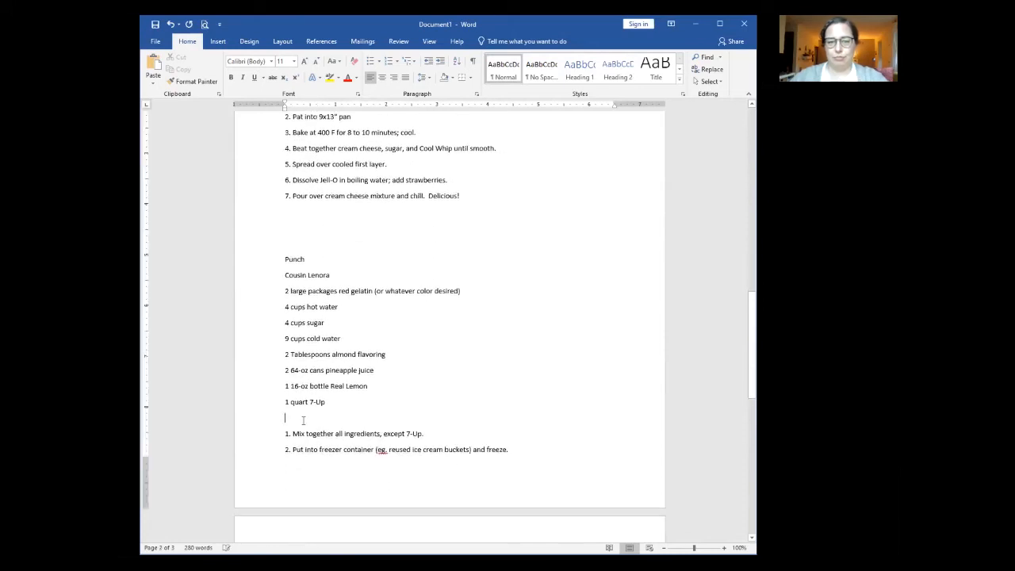
pyautogui.scroll(-3, 302, 421)
pyautogui.scroll(20, 444, 429)
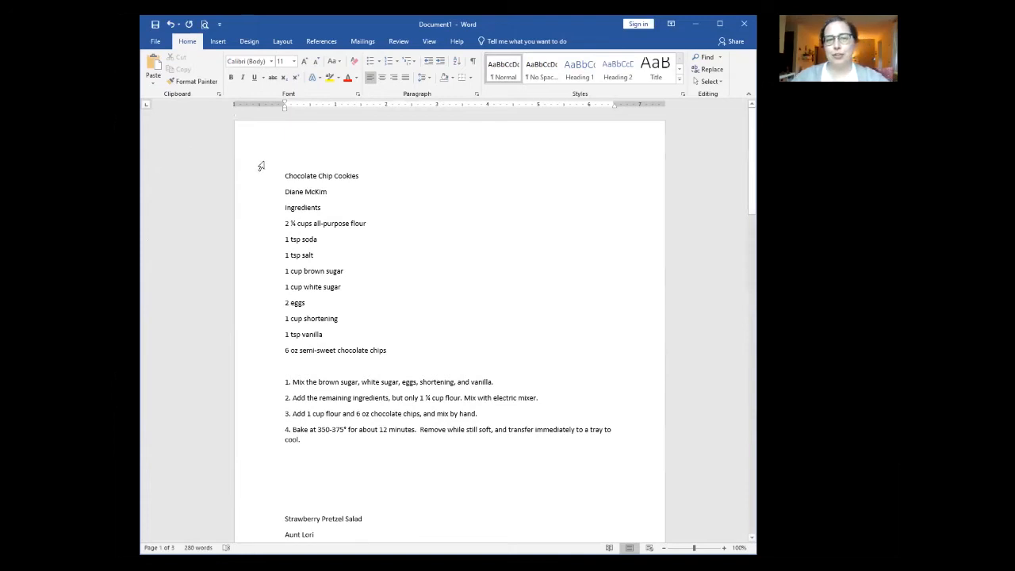
pyautogui.click(290, 175)
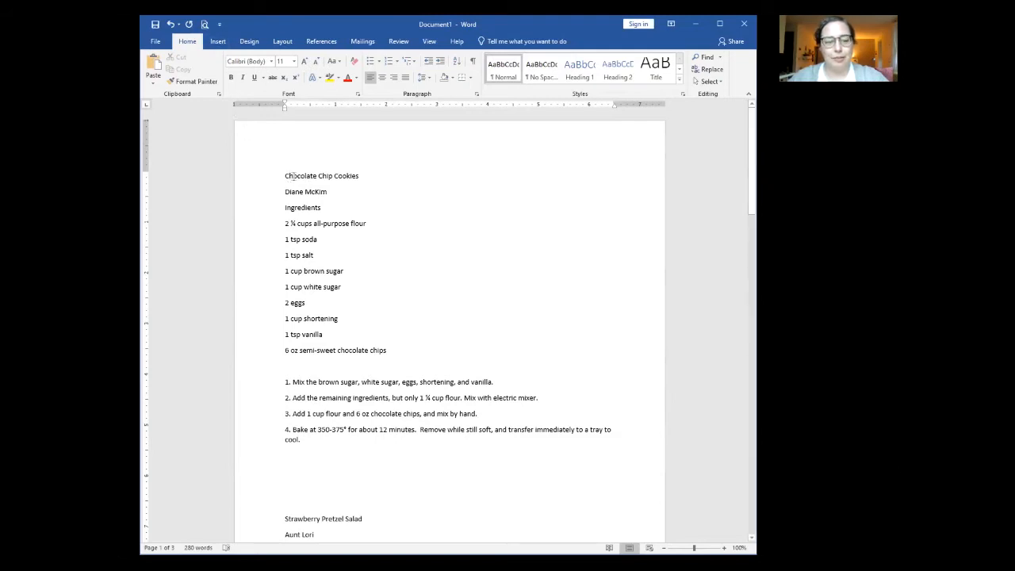
pyautogui.hotkey('ctrl', 'a')
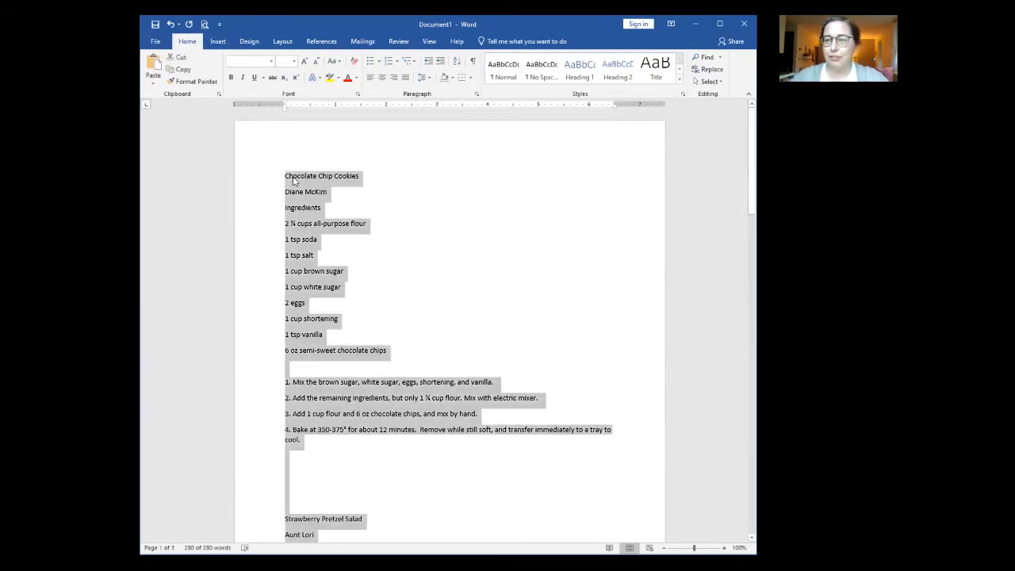
pyautogui.click(504, 72)
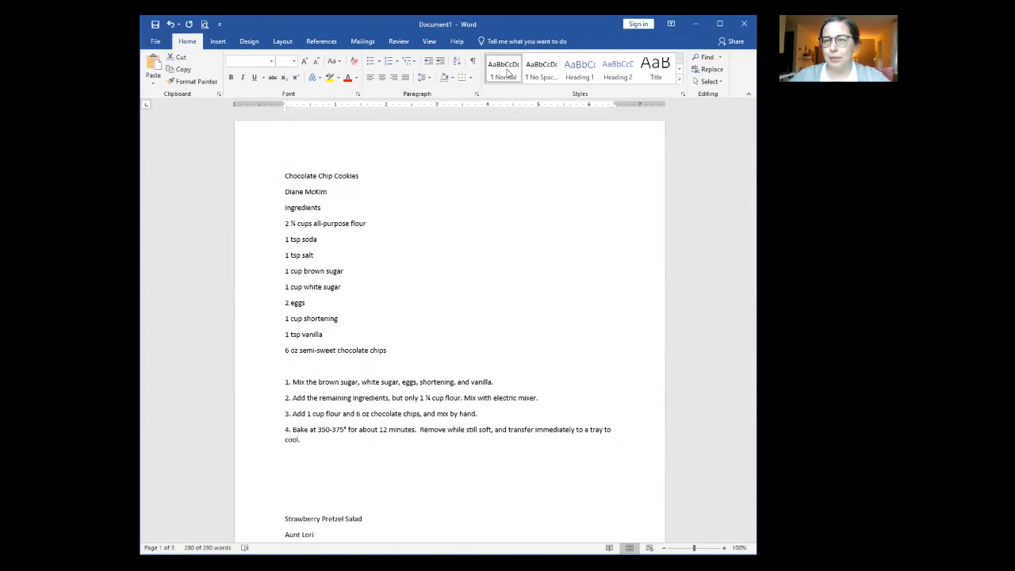
# Step: Set all the text to 12 pt with Automatic font colour
pyautogui.click(272, 61)
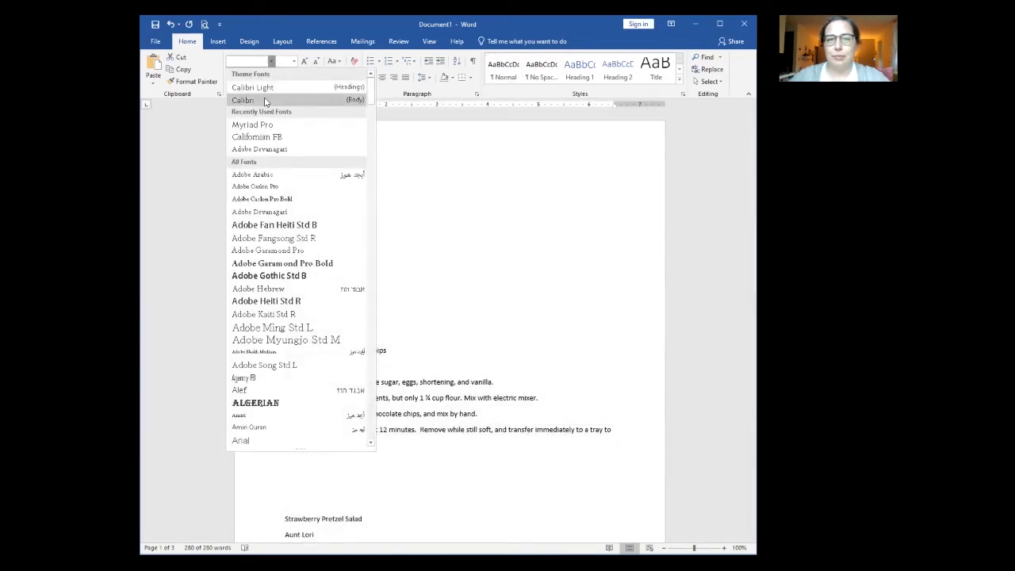
pyautogui.press('Escape')
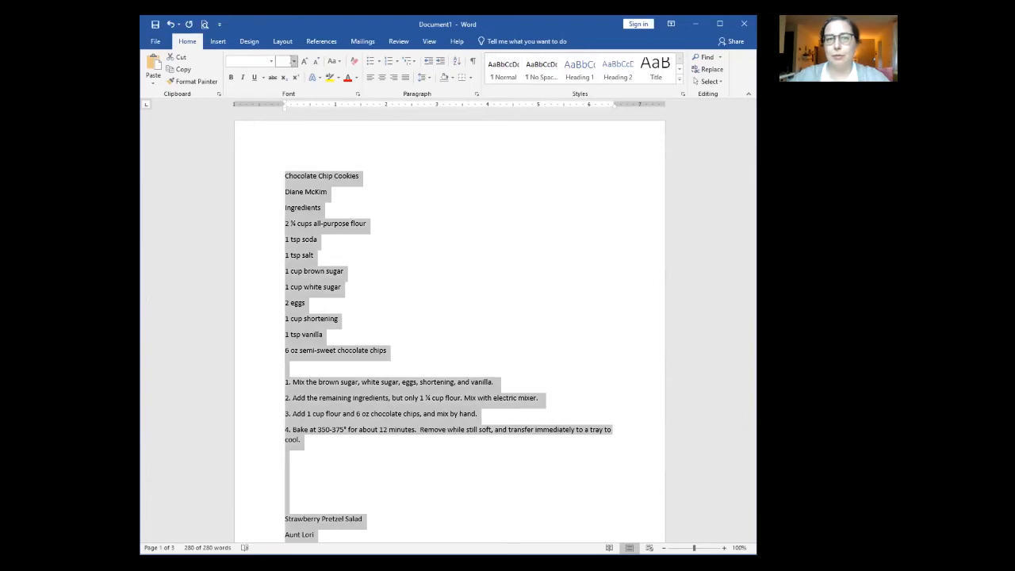
pyautogui.click(293, 61)
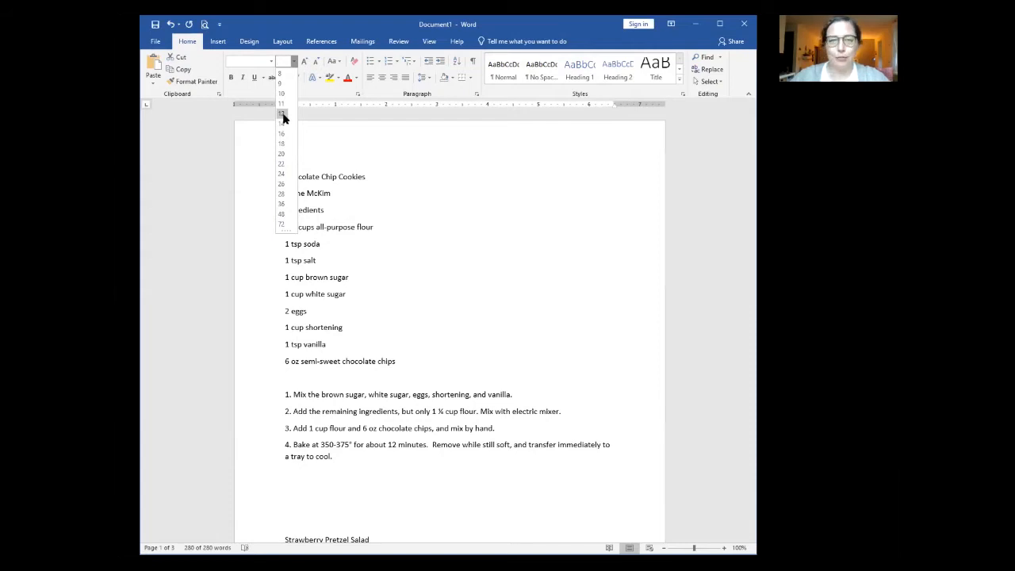
pyautogui.click(283, 115)
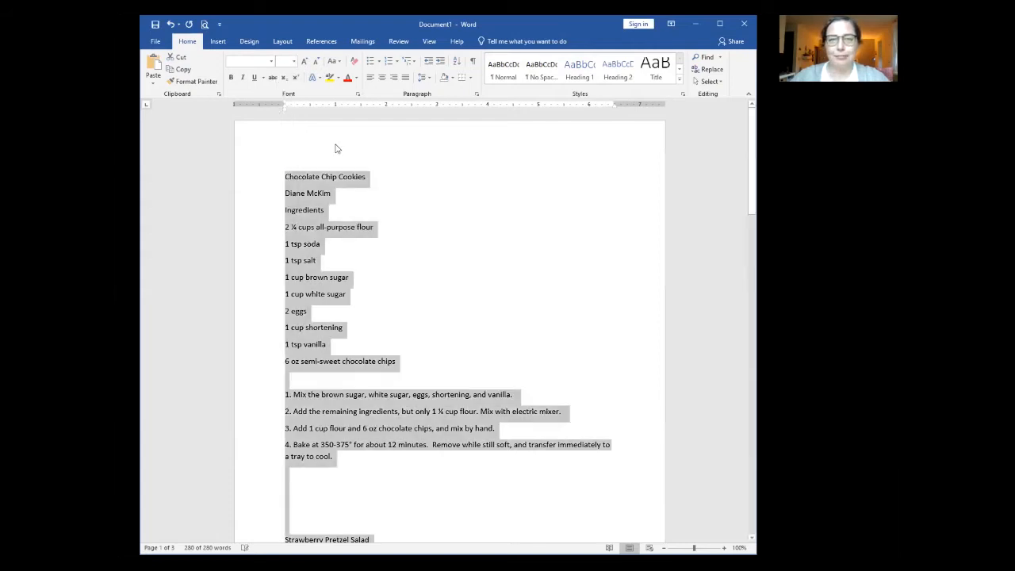
pyautogui.click(356, 78)
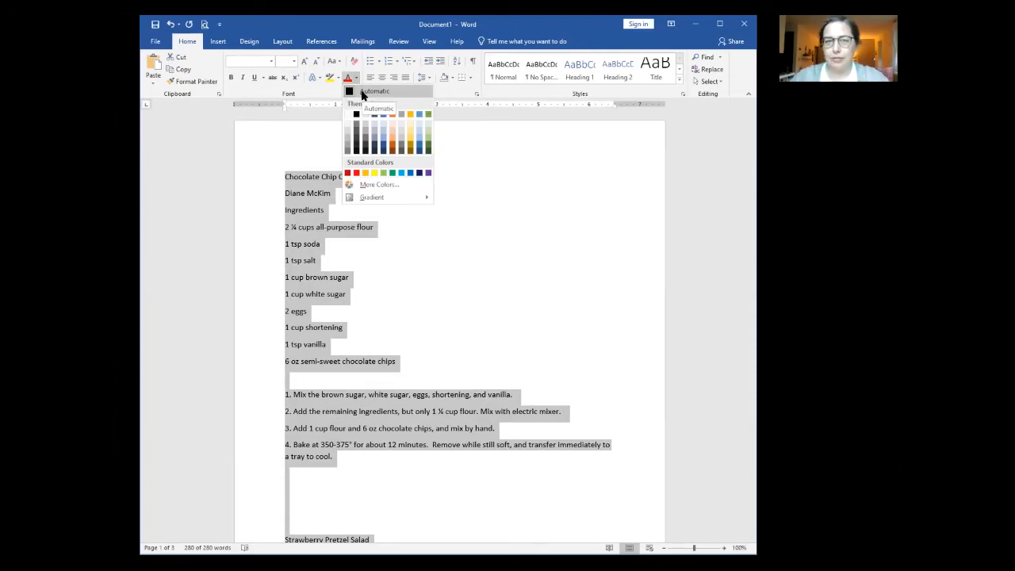
pyautogui.click(362, 92)
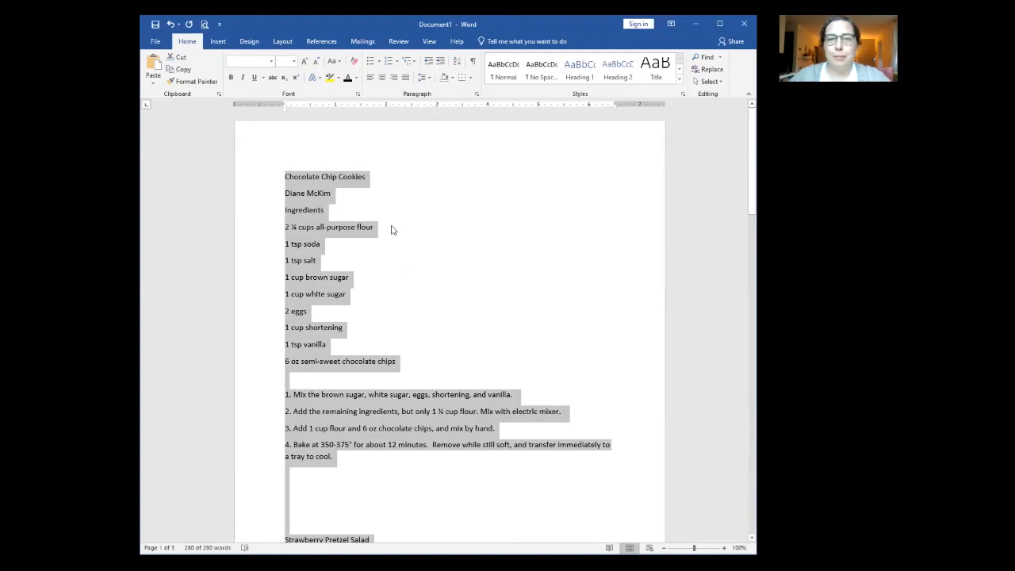
pyautogui.click(435, 300)
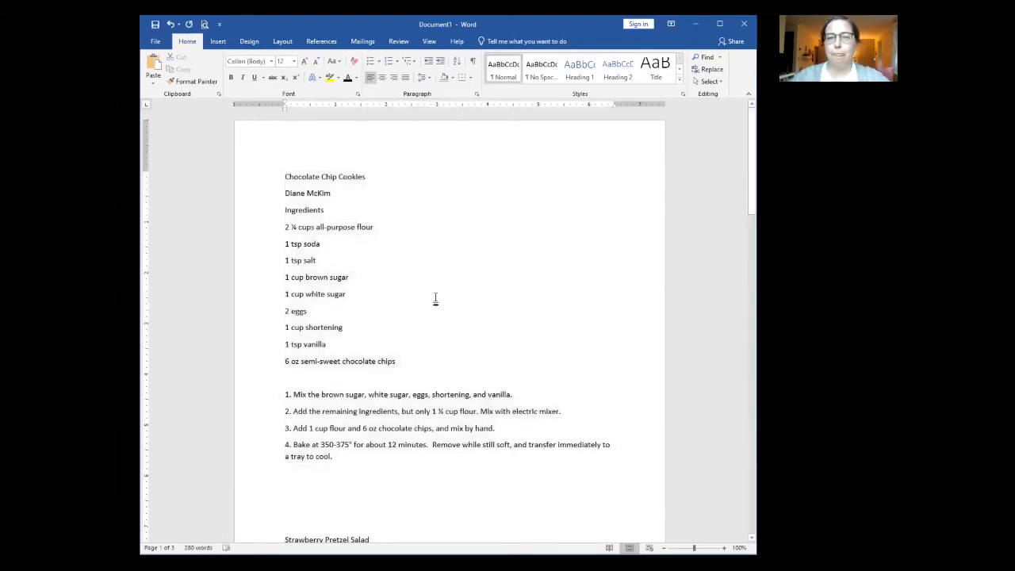
# Step: Remove the space after each paragraph throughout the whole document
pyautogui.scroll(-2, 437, 298)
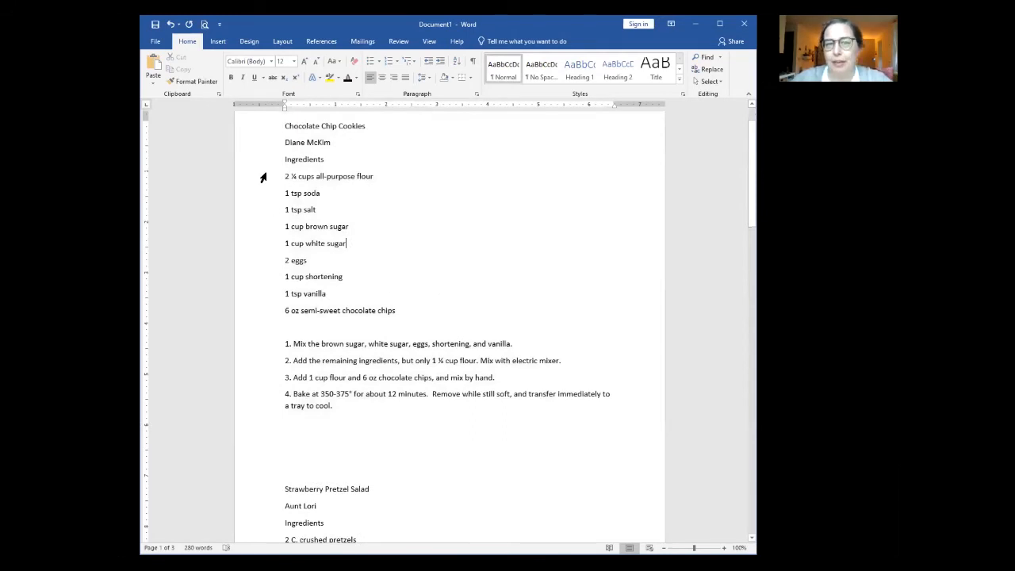
pyautogui.moveTo(253, 178); pyautogui.dragTo(274, 408)
pyautogui.click(366, 344)
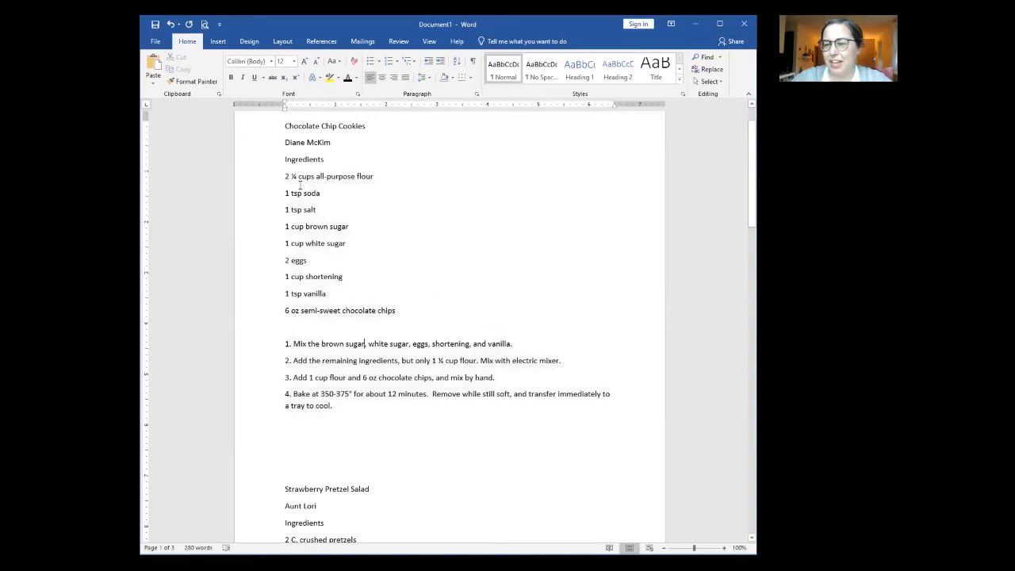
pyautogui.scroll(1, 264, 207)
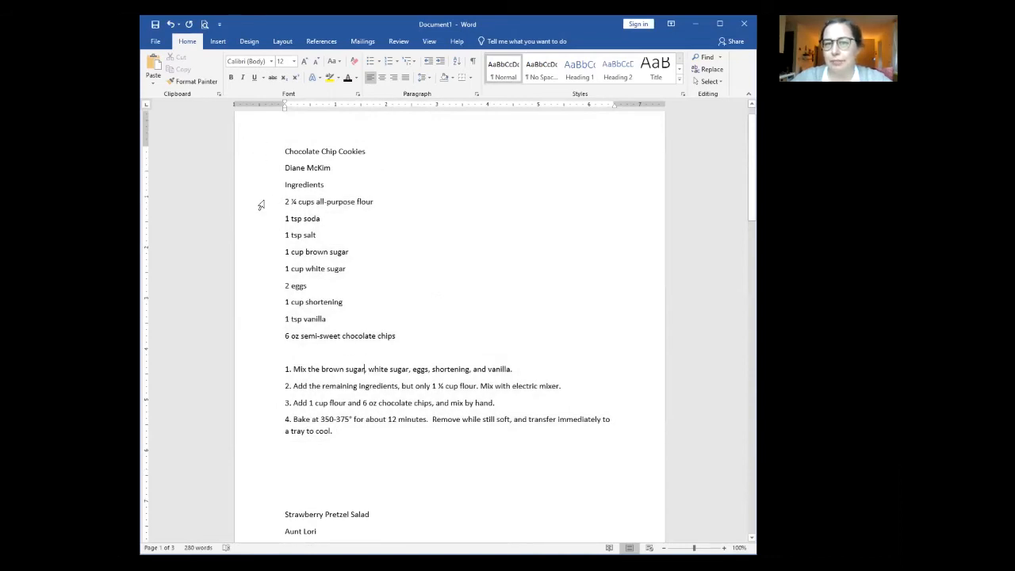
pyautogui.tripleClick(266, 142)
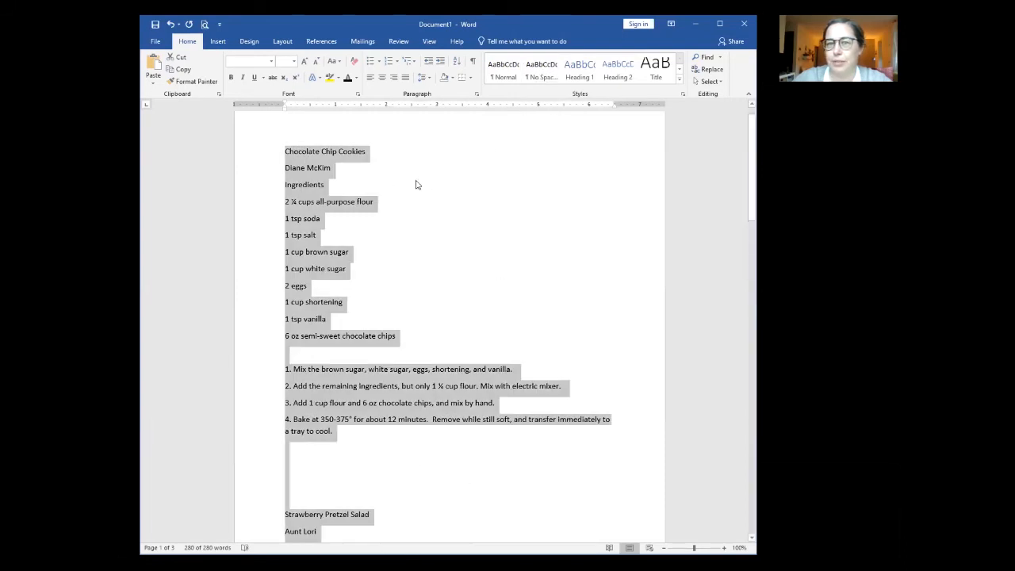
pyautogui.click(428, 80)
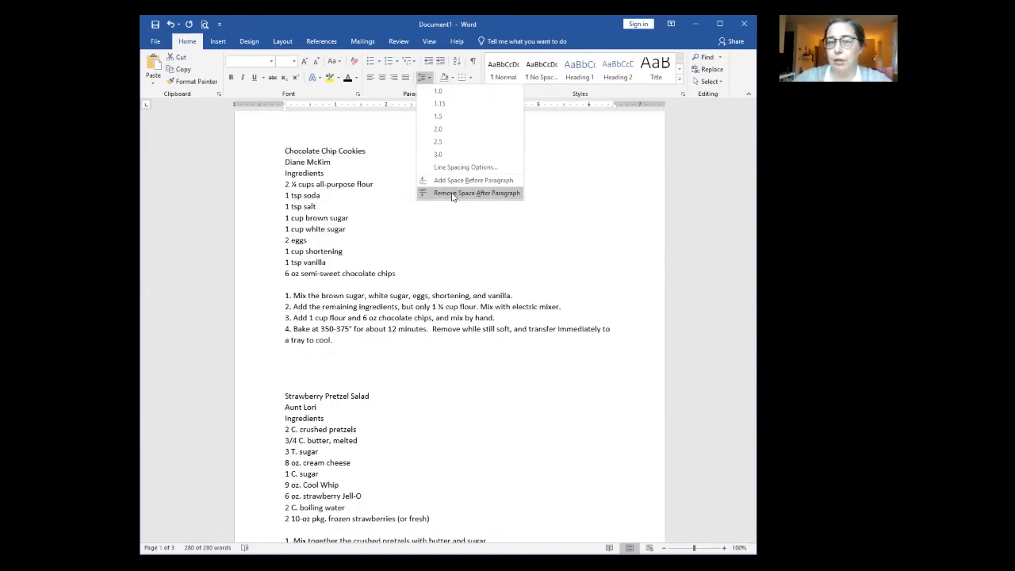
pyautogui.click(453, 196)
pyautogui.click(510, 208)
pyautogui.scroll(-10, 408, 341)
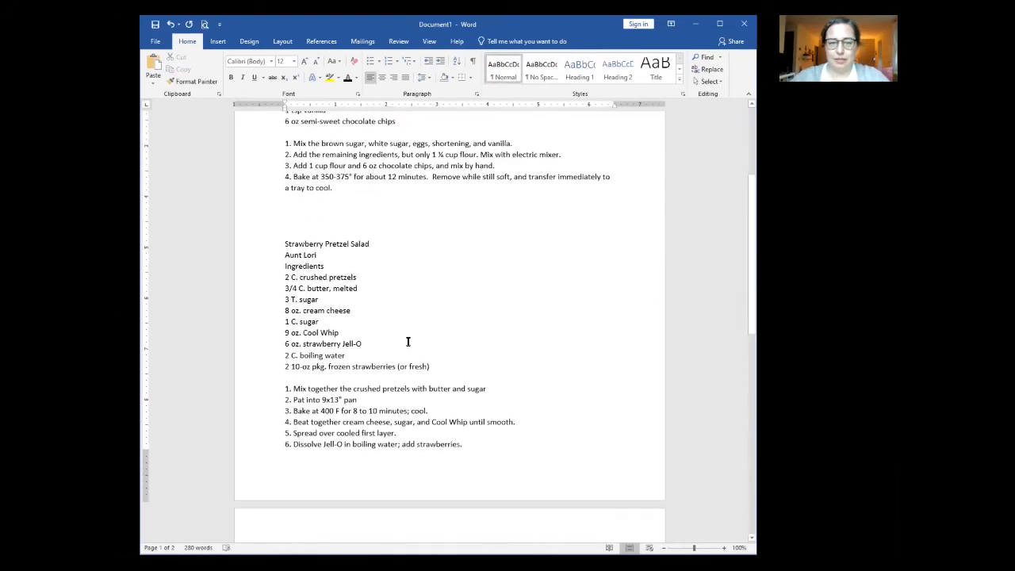
pyautogui.scroll(3, 408, 341)
pyautogui.scroll(5, 407, 341)
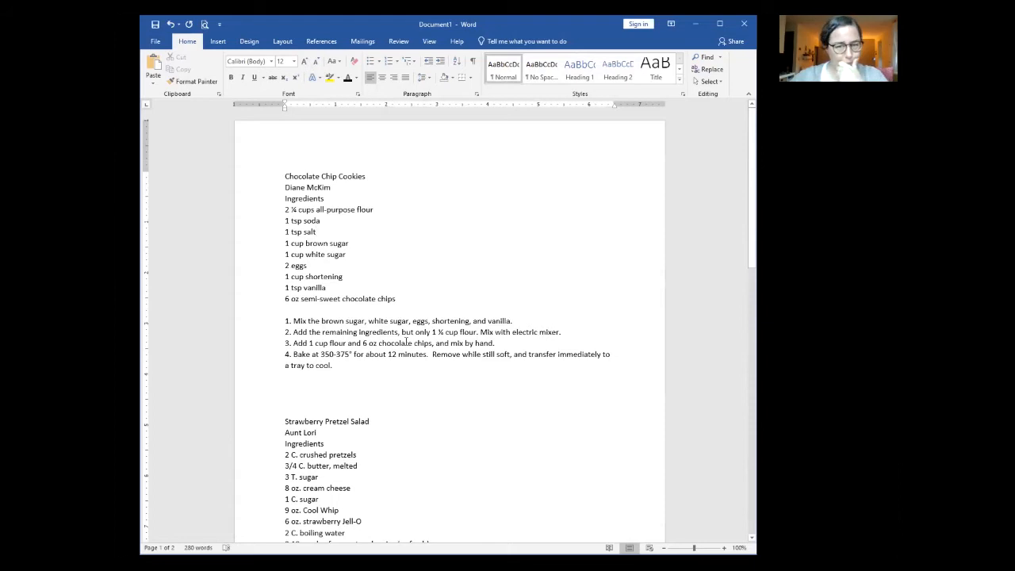
# Step: Give cookie steps 1–4 and Strawberry Pretzel Salad steps 1–7 1.5 line spacing
pyautogui.moveTo(263, 321); pyautogui.dragTo(261, 372)
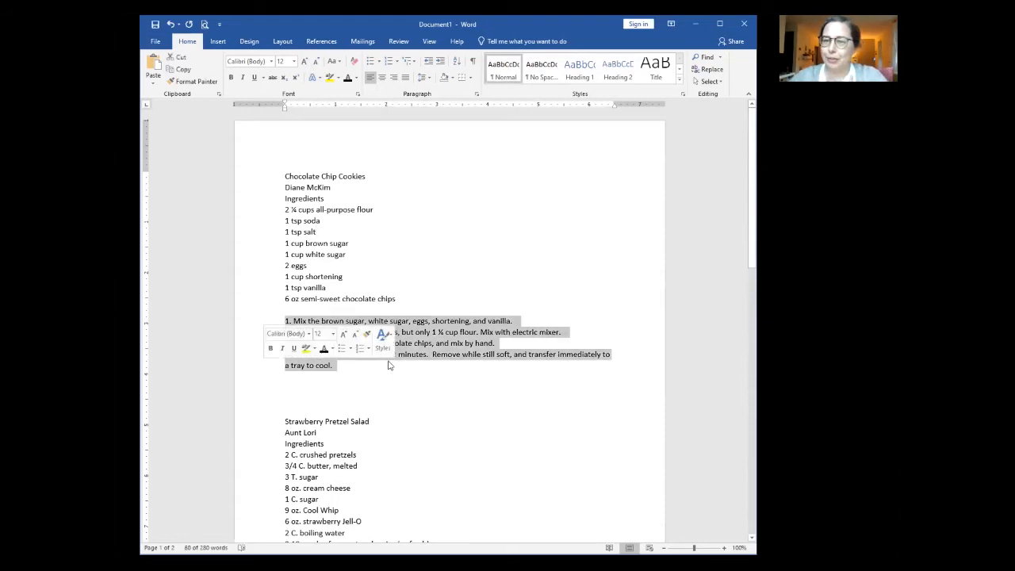
pyautogui.click(429, 81)
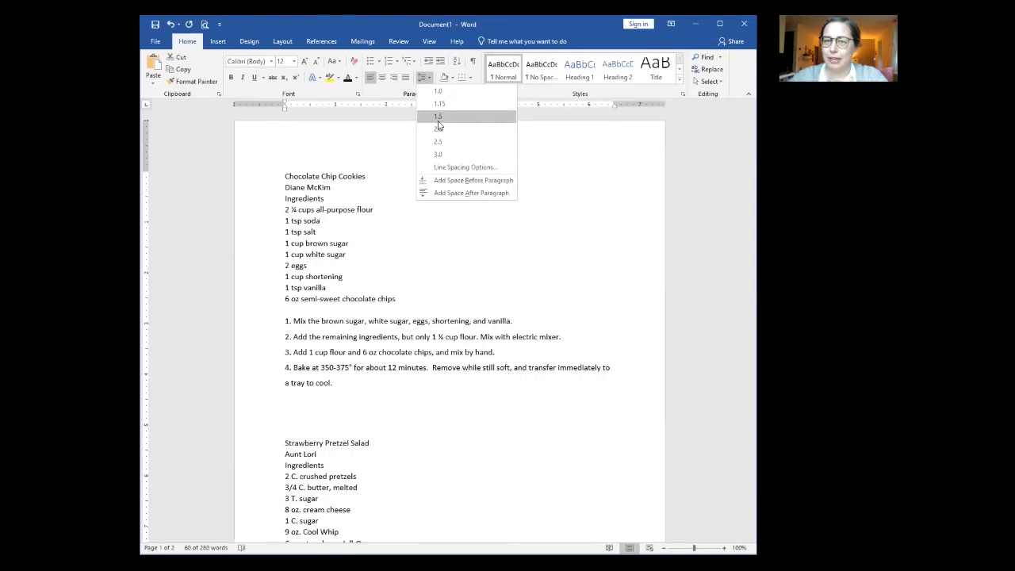
pyautogui.click(438, 119)
pyautogui.scroll(-7, 264, 286)
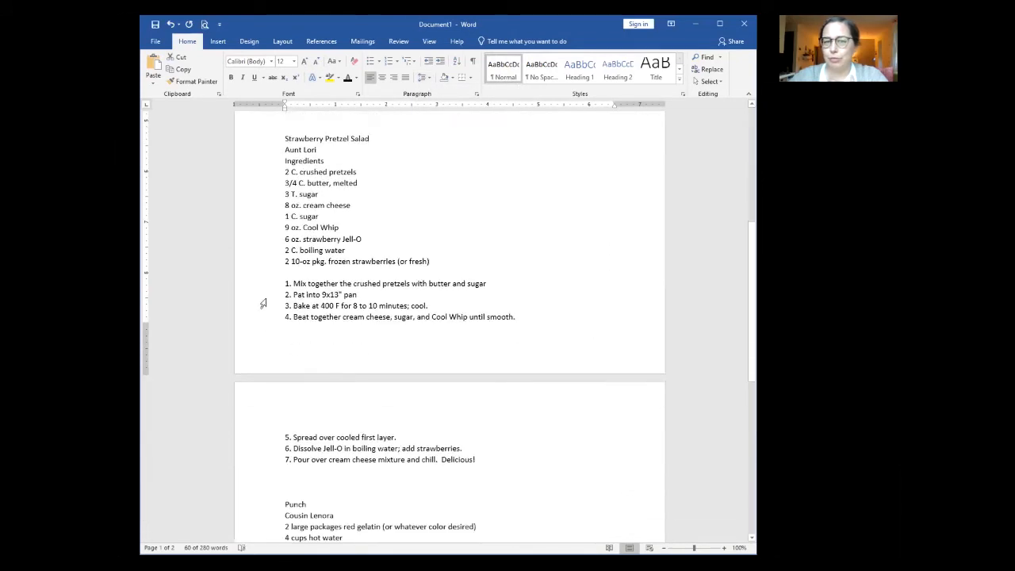
pyautogui.moveTo(264, 285); pyautogui.dragTo(267, 471)
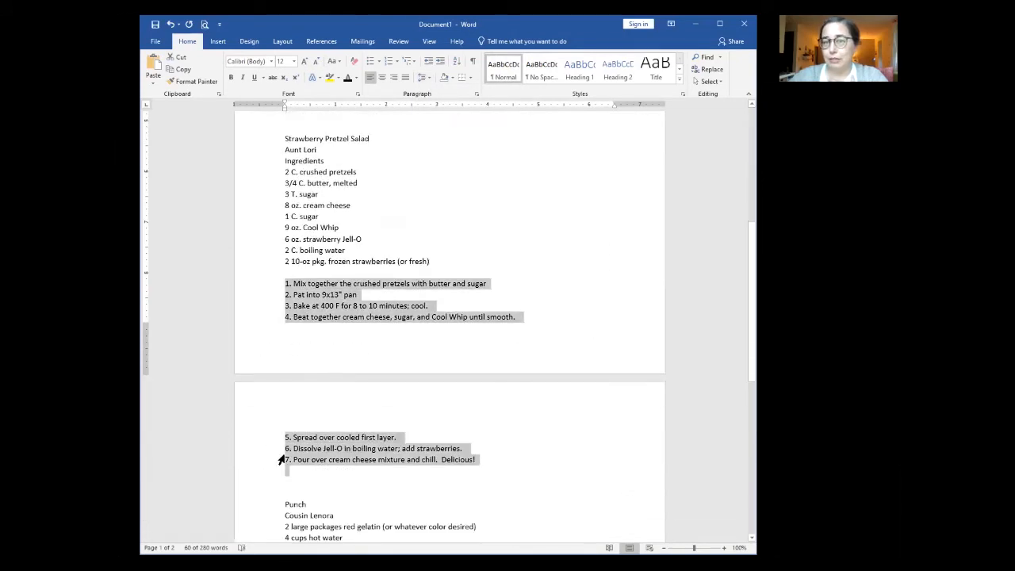
pyautogui.click(429, 80)
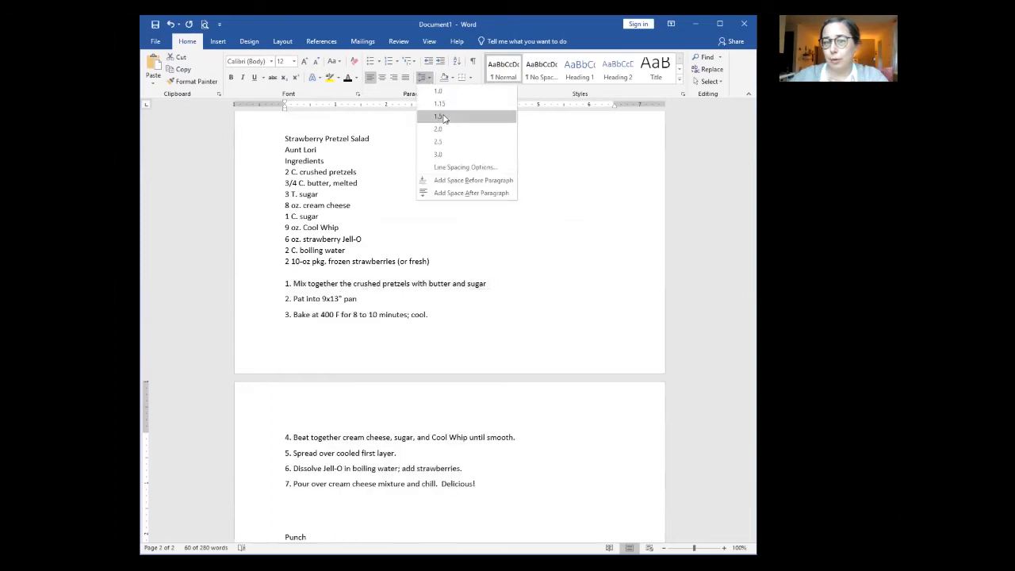
pyautogui.click(439, 117)
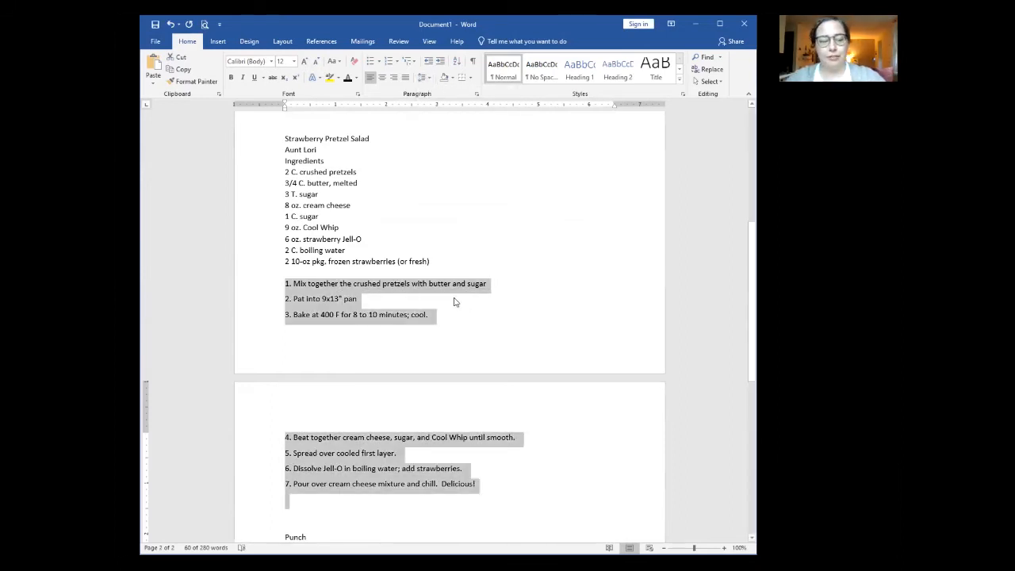
# Step: Undo the extra spacing that was added to the recipe steps
pyautogui.hotkey('ctrl', 'z')
pyautogui.hotkey('ctrl', 'z')
pyautogui.hotkey('ctrl', 'a')
pyautogui.scroll(3, 447, 299)
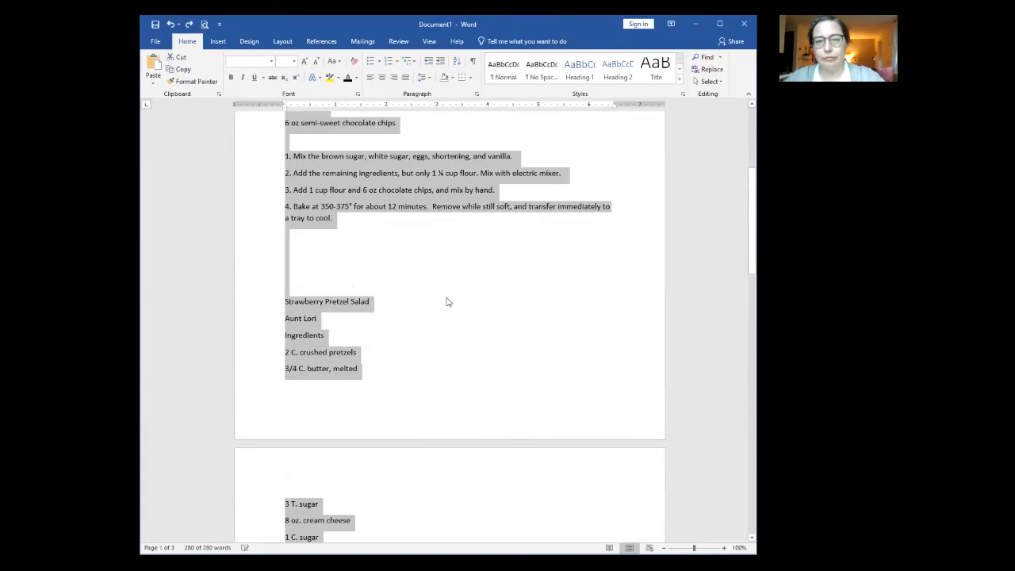
pyautogui.scroll(5, 441, 301)
pyautogui.click(422, 291)
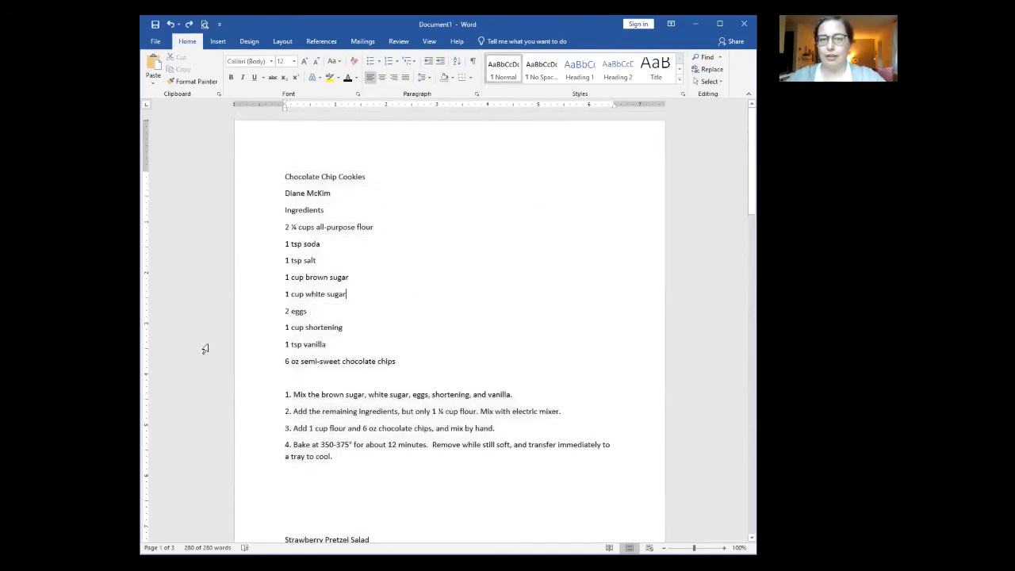
# Step: Apply No Spacing to the Chocolate Chip Cookies, Strawberry Pretzel Salad and Punch ingredient lines
pyautogui.moveTo(243, 362); pyautogui.dragTo(251, 234)
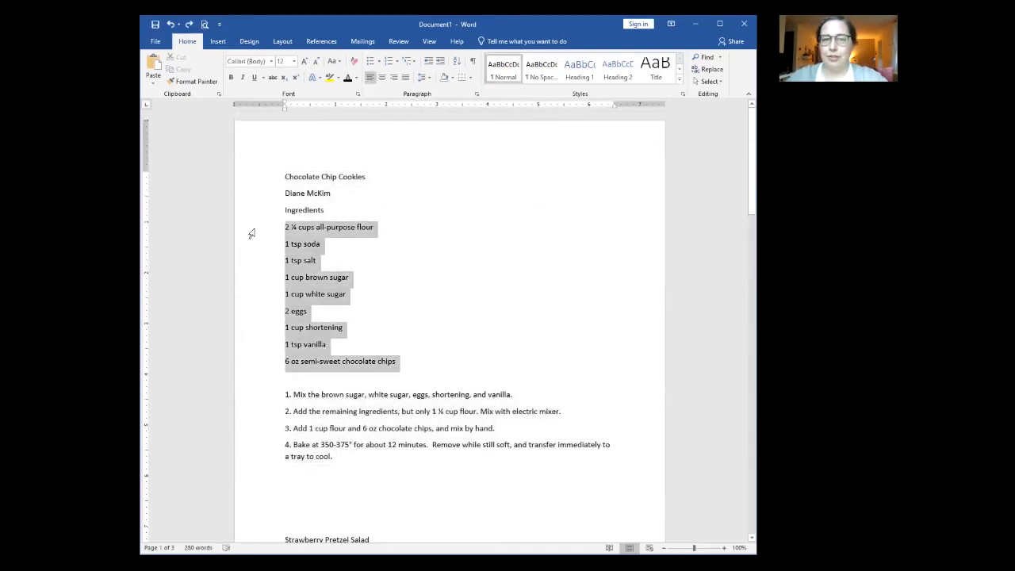
pyautogui.click(541, 70)
pyautogui.scroll(-3, 294, 356)
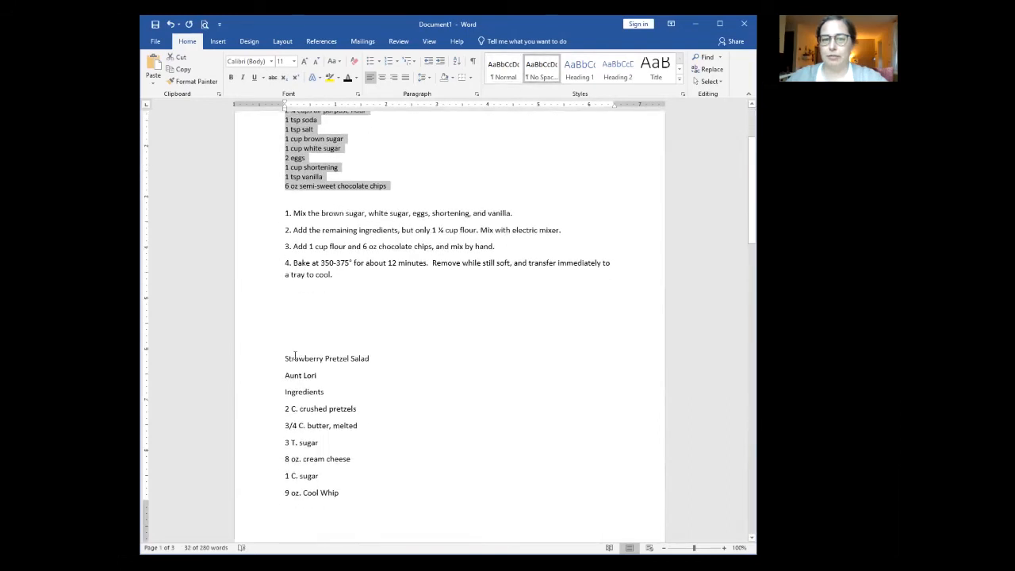
pyautogui.scroll(-3, 274, 349)
pyautogui.moveTo(259, 267); pyautogui.dragTo(246, 400)
pyautogui.scroll(-2, 260, 274)
pyautogui.scroll(-1, 261, 273)
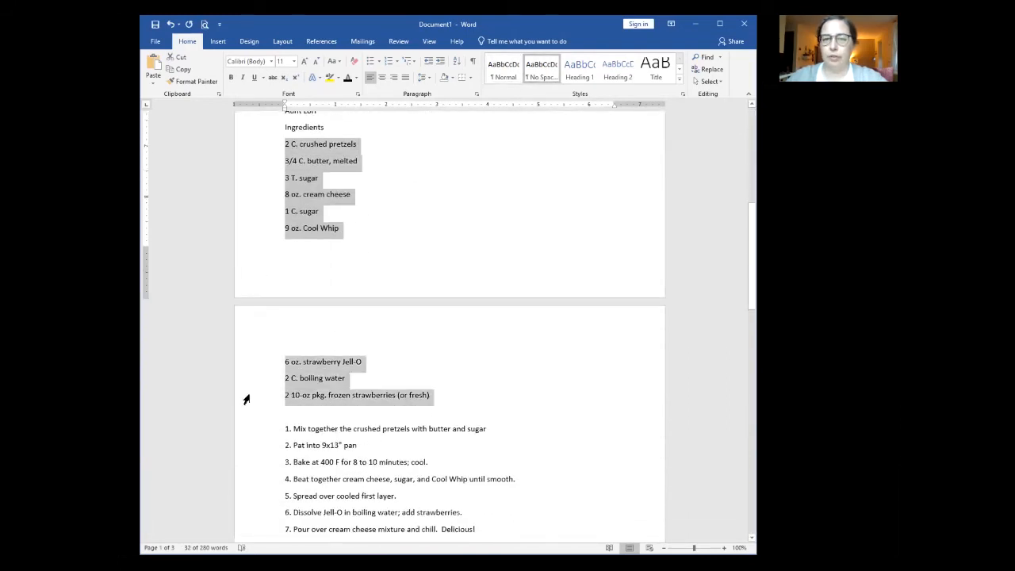
pyautogui.click(542, 70)
pyautogui.scroll(-7, 339, 290)
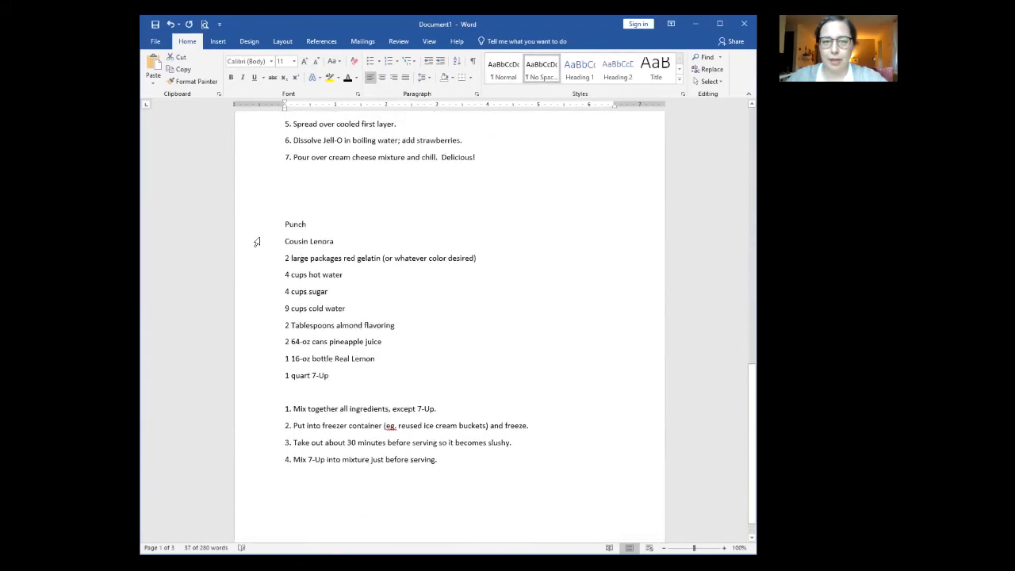
pyautogui.moveTo(264, 273)
pyautogui.mouseDown()
pyautogui.moveTo(252, 383)
pyautogui.moveTo(251, 258)
pyautogui.mouseUp()
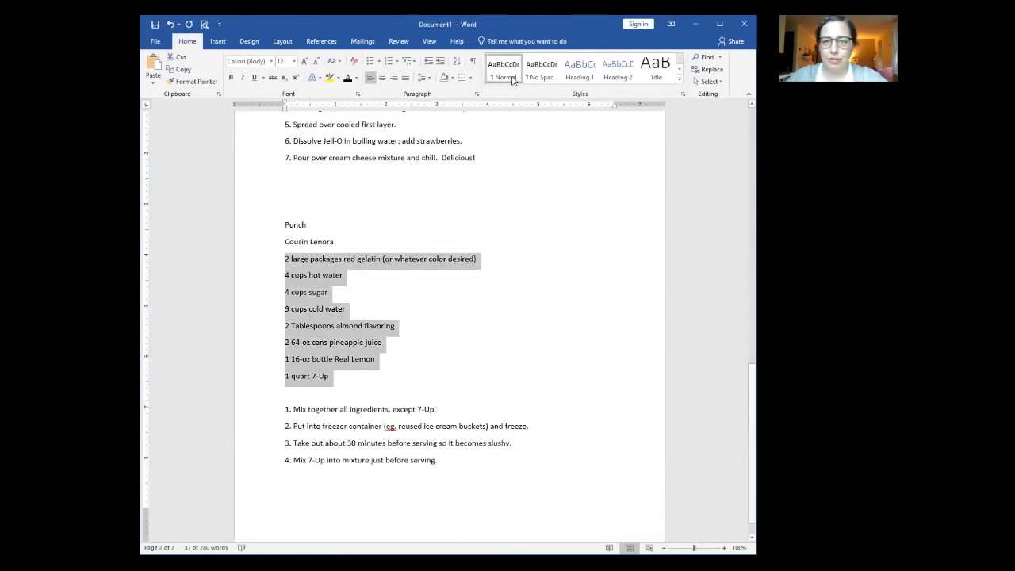
pyautogui.click(542, 70)
pyautogui.click(474, 357)
# Step: Check an ingredient line's style and select the Chocolate Chip Cookies title line
pyautogui.scroll(15, 474, 434)
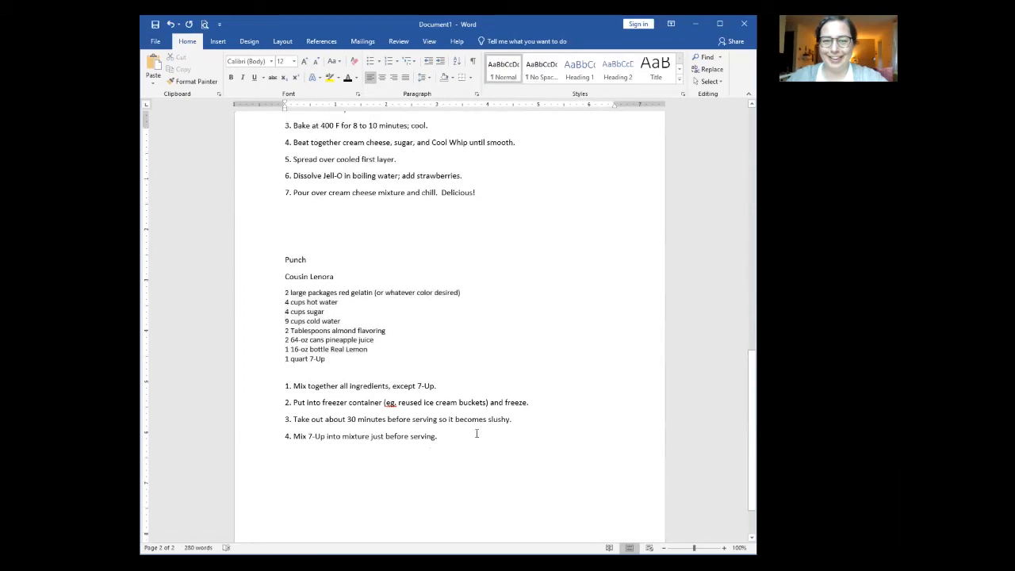
pyautogui.scroll(1, 470, 423)
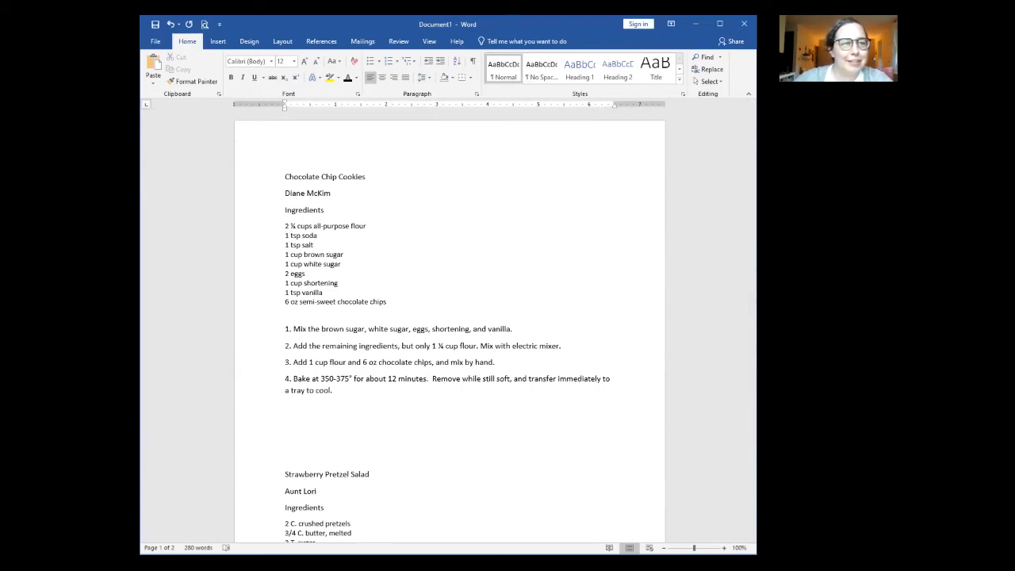
pyautogui.click(417, 245)
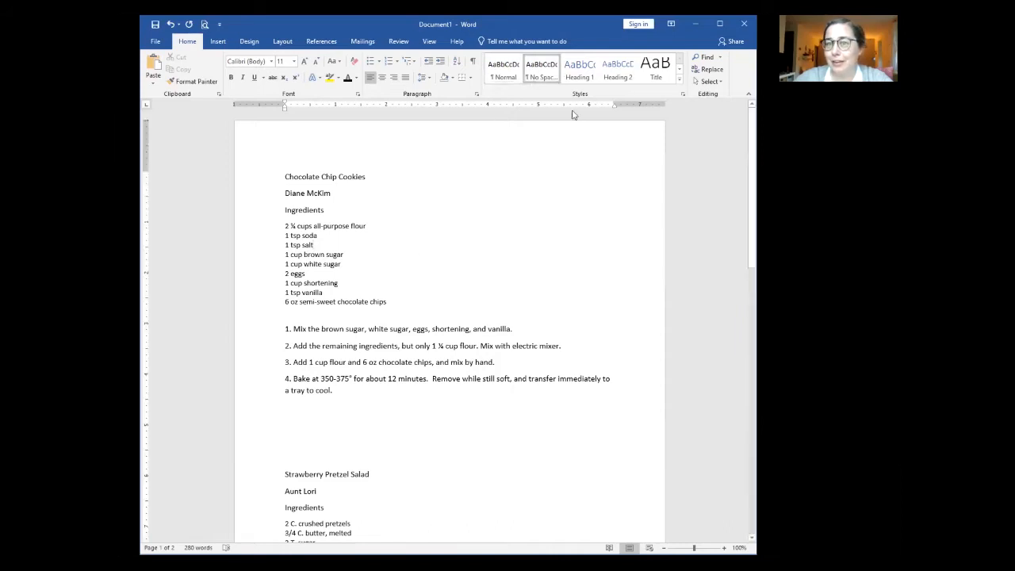
pyautogui.click(249, 181)
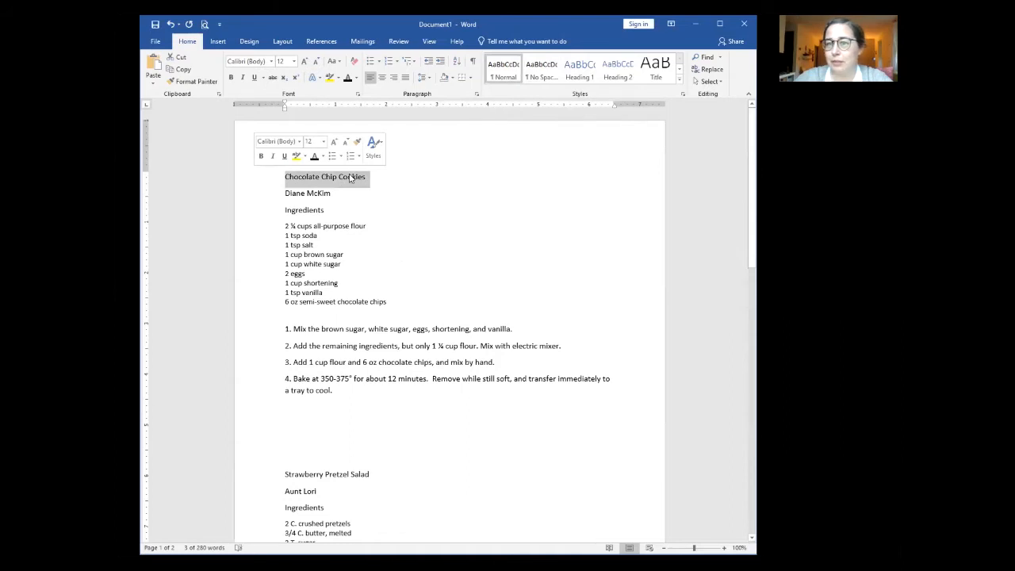
# Step: Apply the Heading 1 style to the Chocolate Chip Cookies title line
pyautogui.click(578, 75)
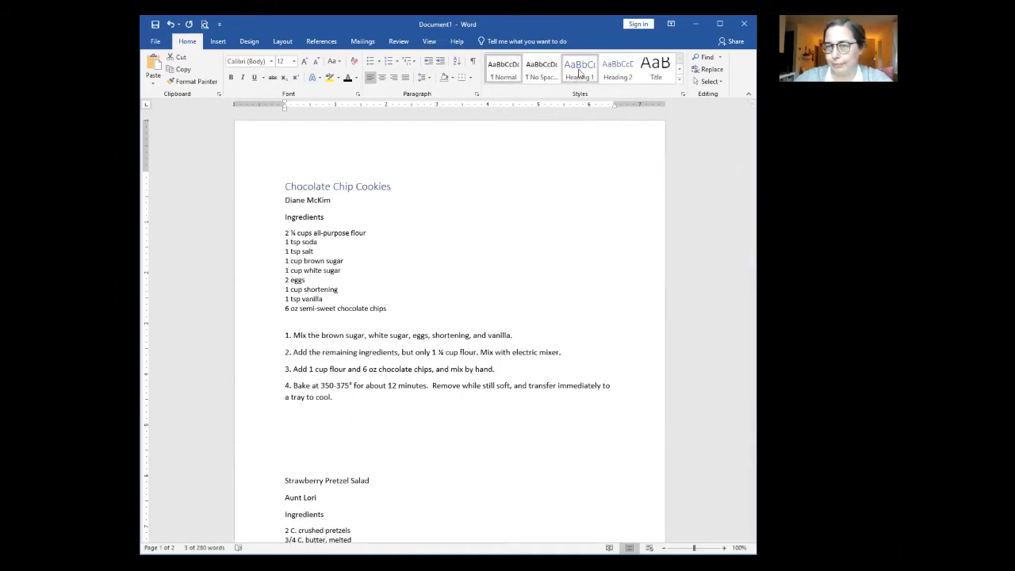
pyautogui.click(580, 73)
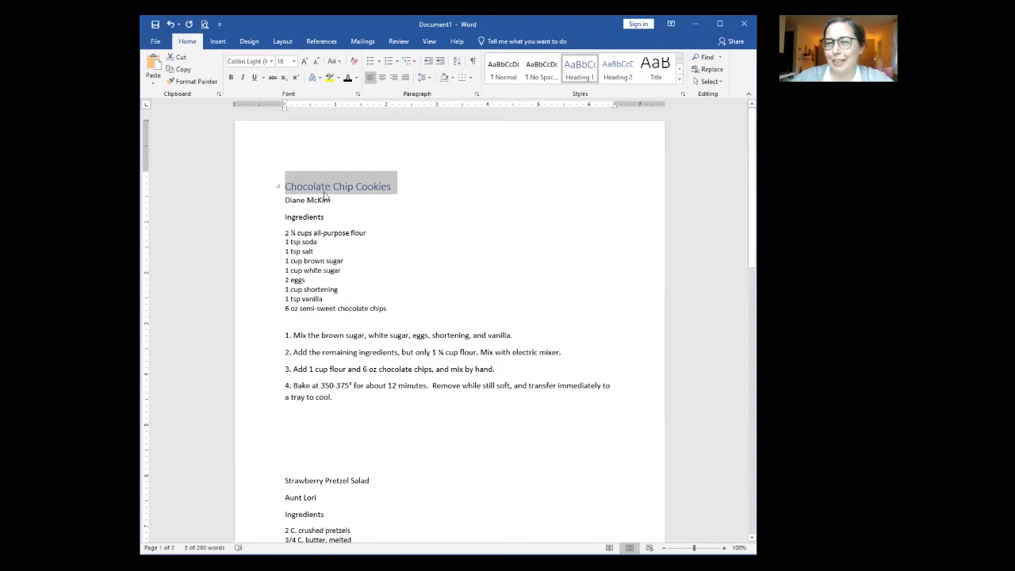
pyautogui.click(298, 114)
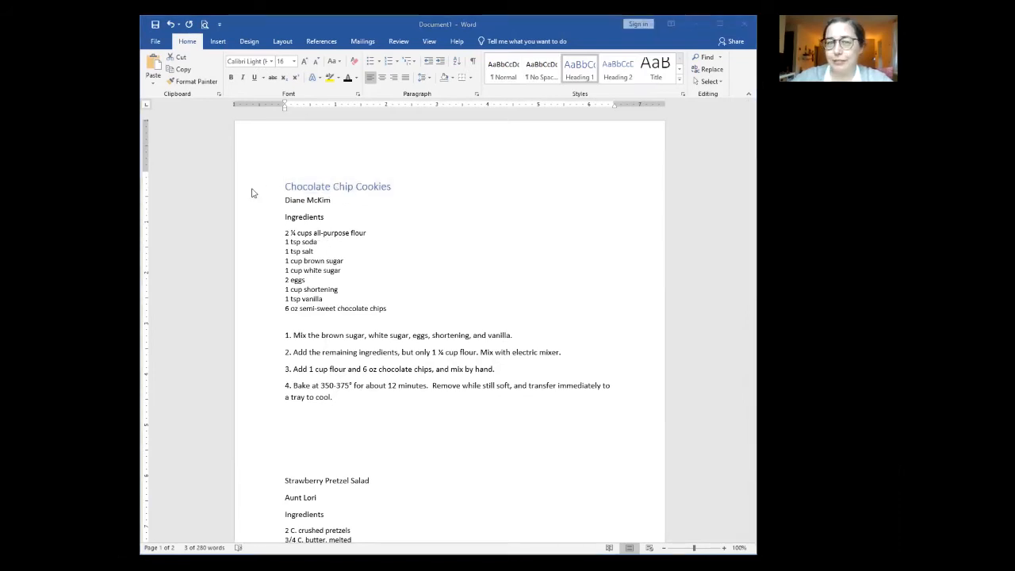
pyautogui.click(576, 71)
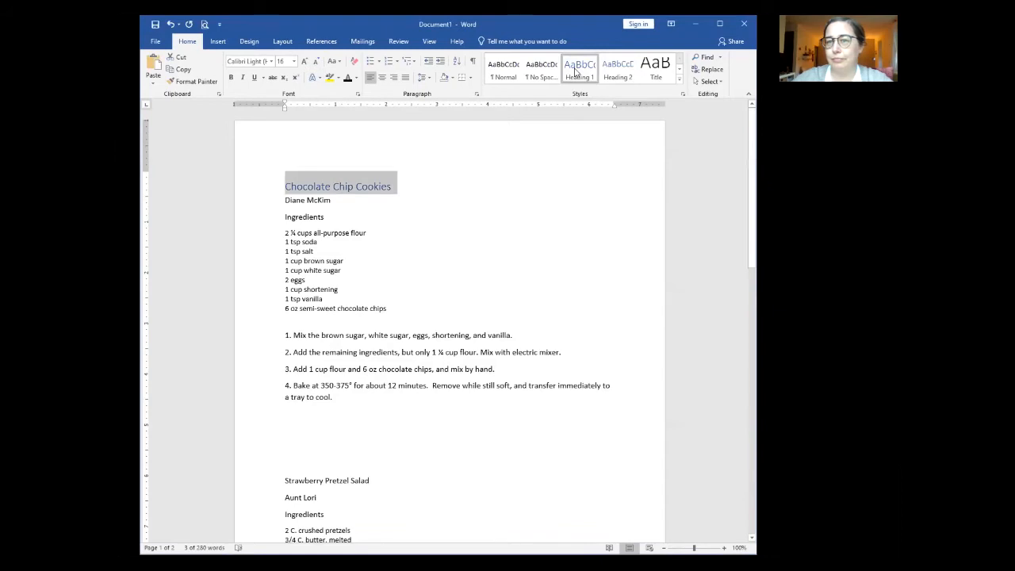
# Step: Modify Heading 1 to Calibri (Body), bold, 22 pt, with Automatic font colour
pyautogui.rightClick(576, 71)
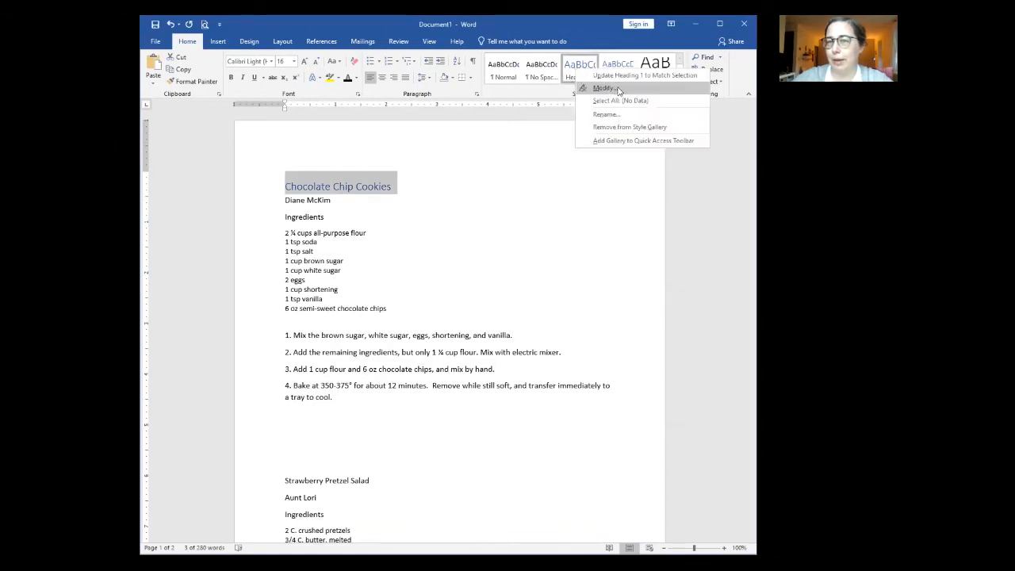
pyautogui.click(618, 88)
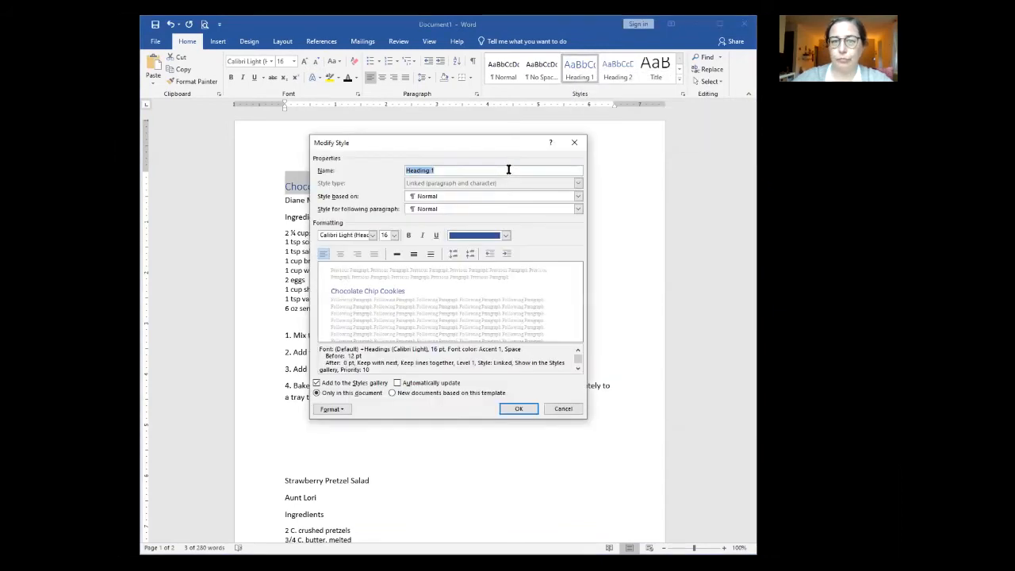
pyautogui.click(372, 236)
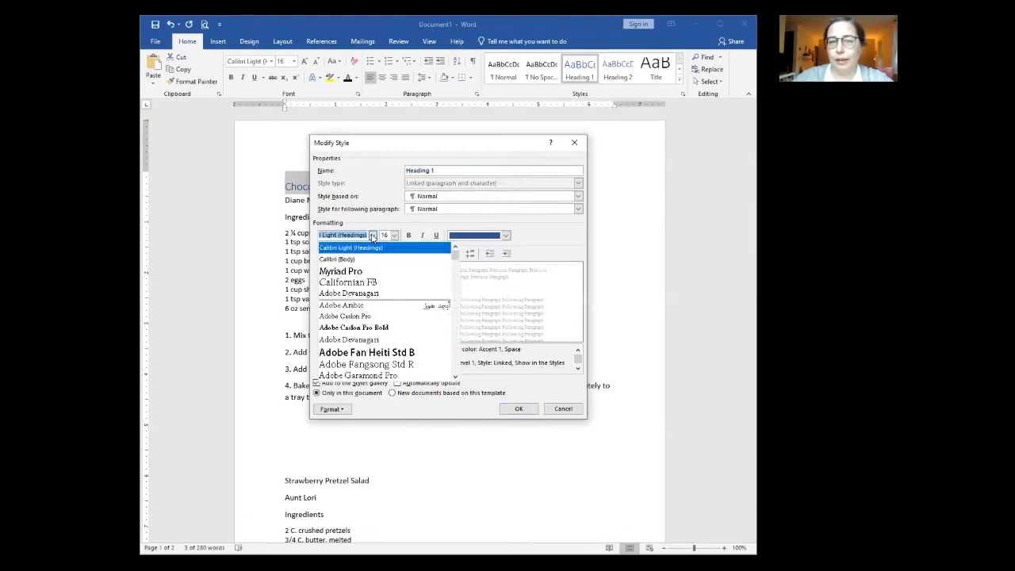
pyautogui.click(339, 259)
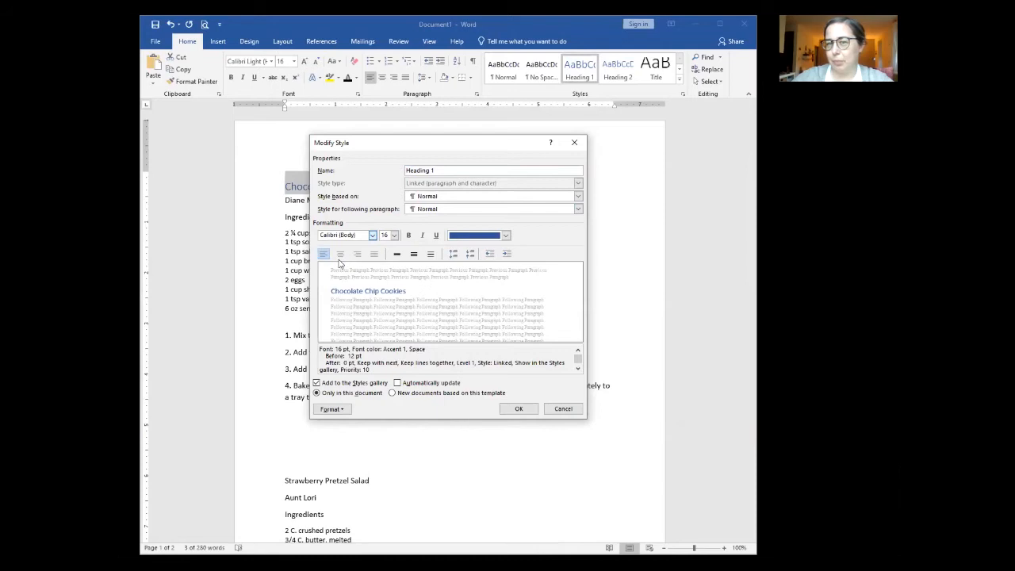
pyautogui.click(408, 235)
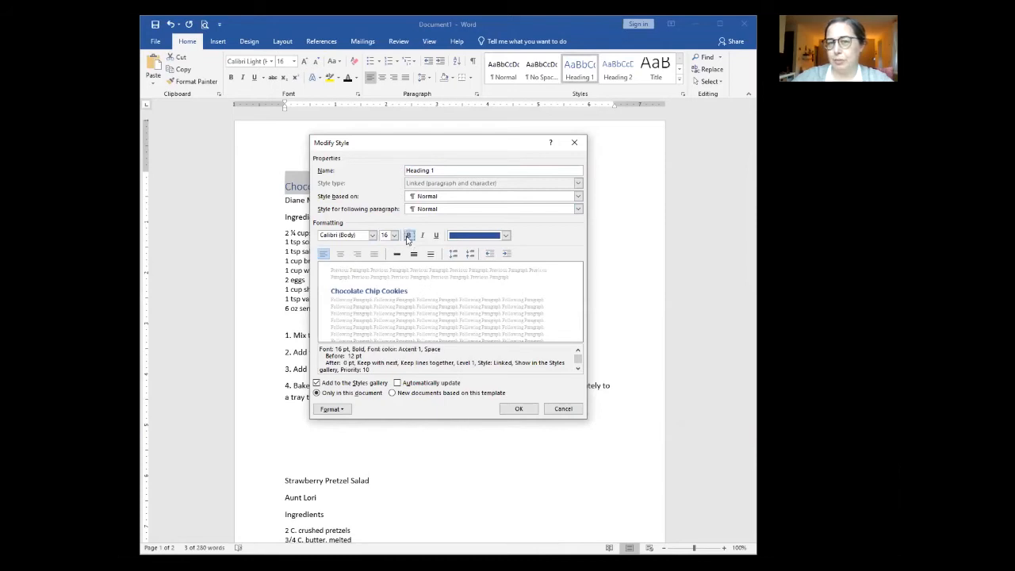
pyautogui.click(394, 236)
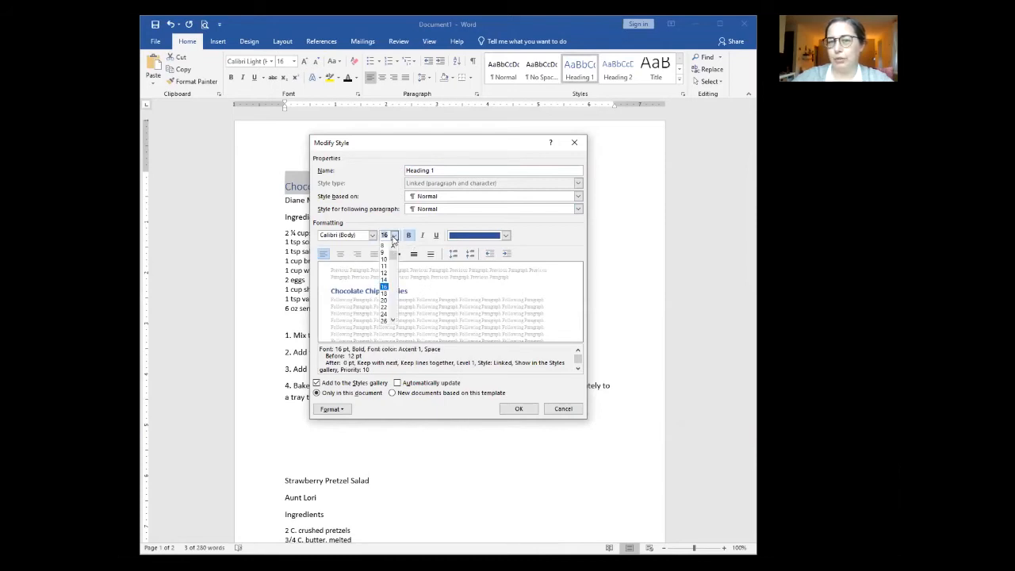
pyautogui.click(385, 308)
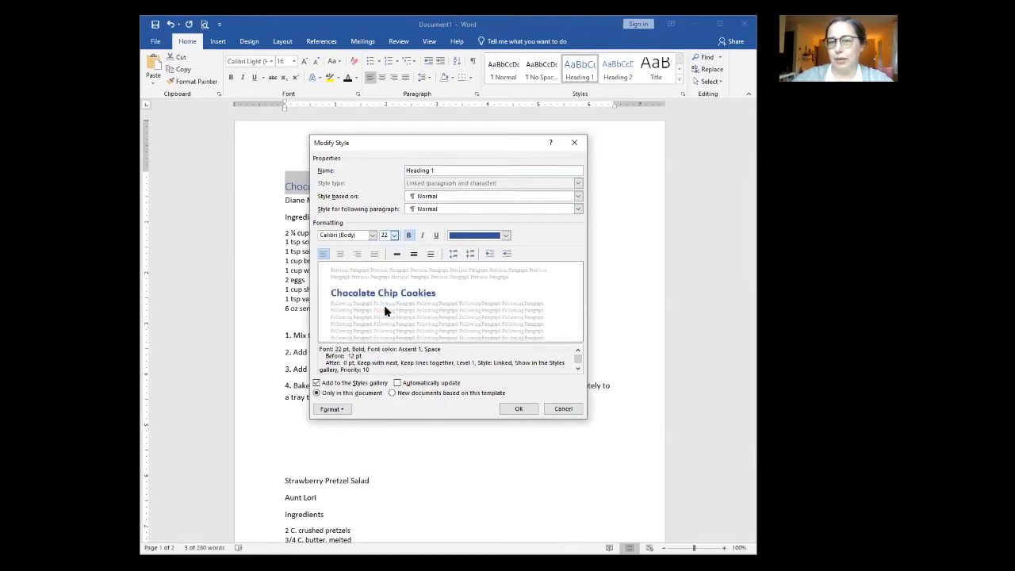
pyautogui.click(505, 237)
pyautogui.click(470, 251)
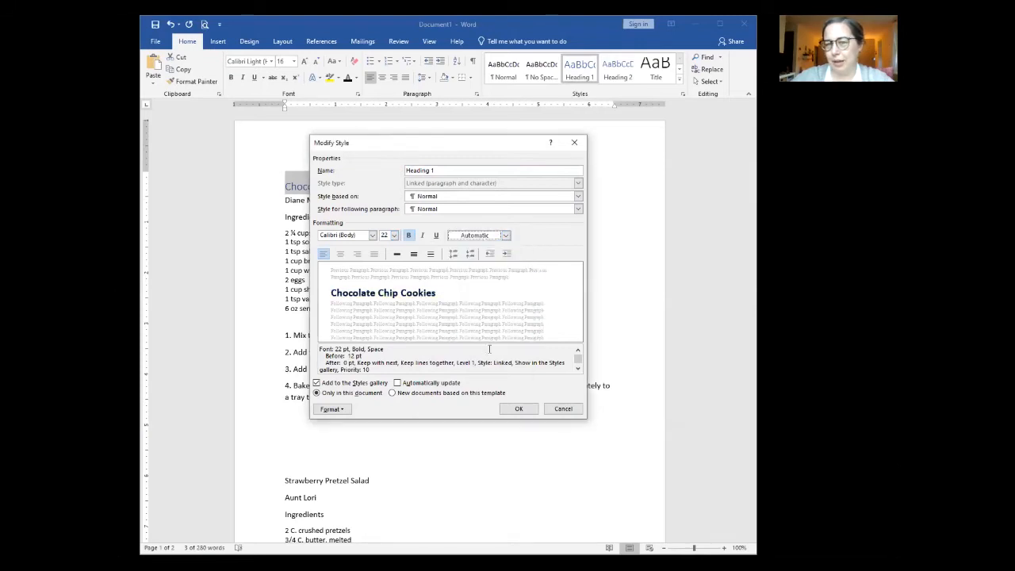
pyautogui.click(519, 410)
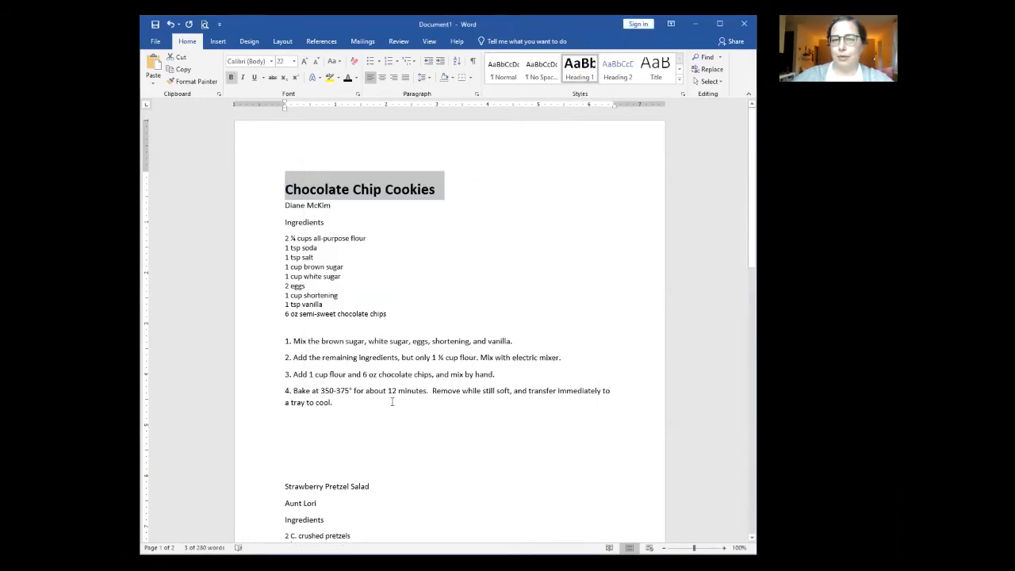
pyautogui.click(380, 411)
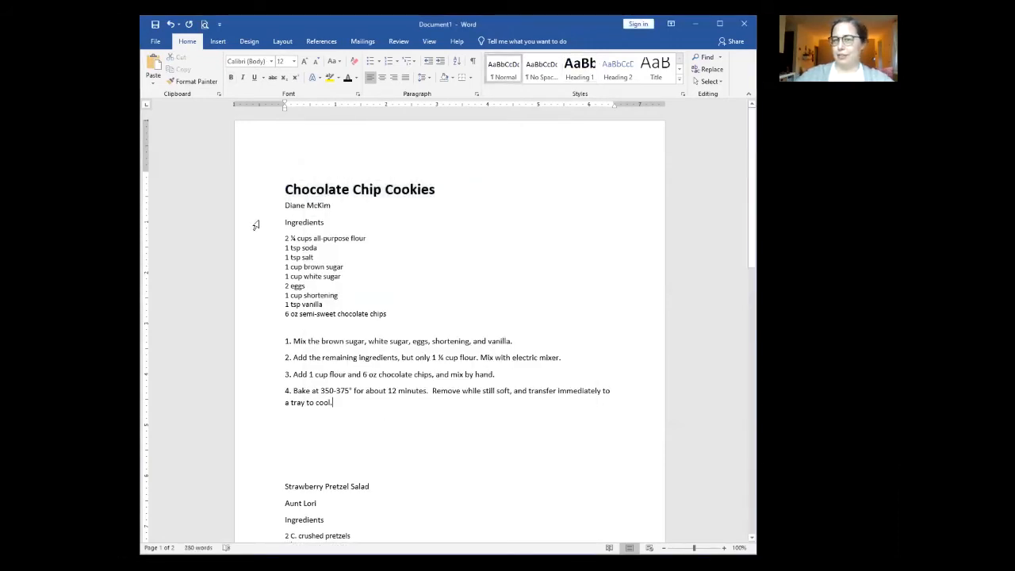
pyautogui.click(239, 193)
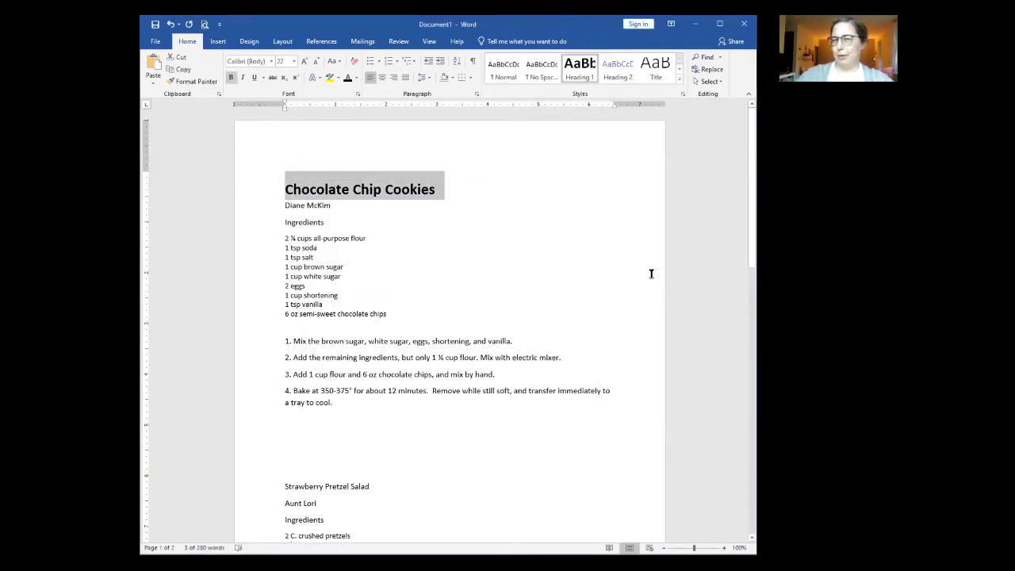
pyautogui.rightClick(580, 69)
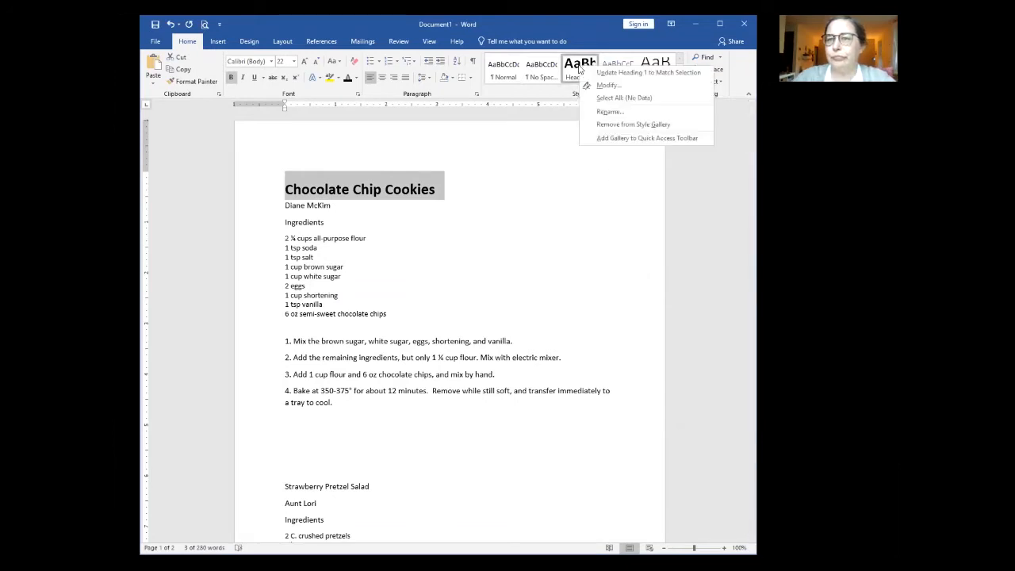
pyautogui.click(609, 85)
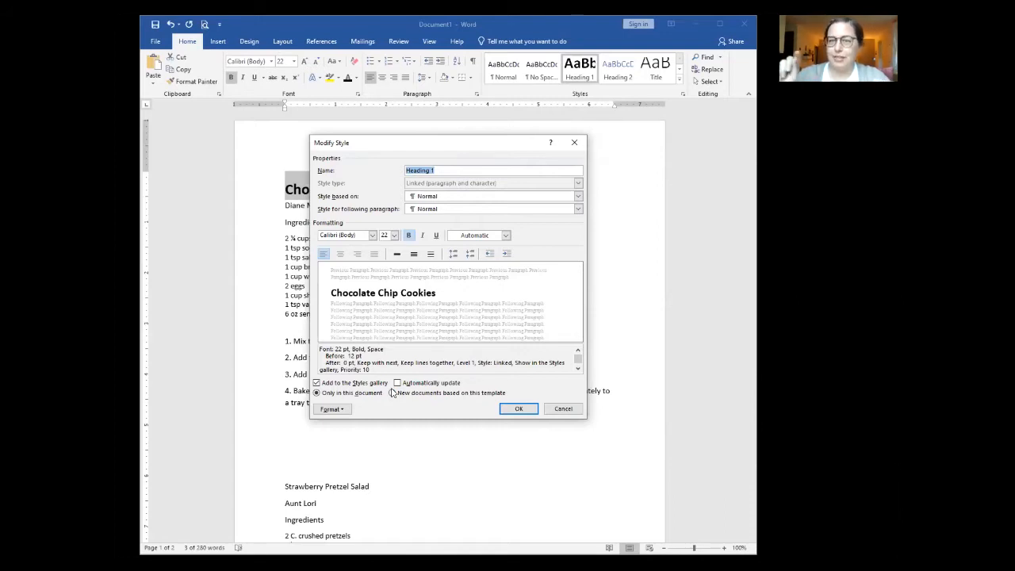
pyautogui.click(516, 410)
pyautogui.click(391, 409)
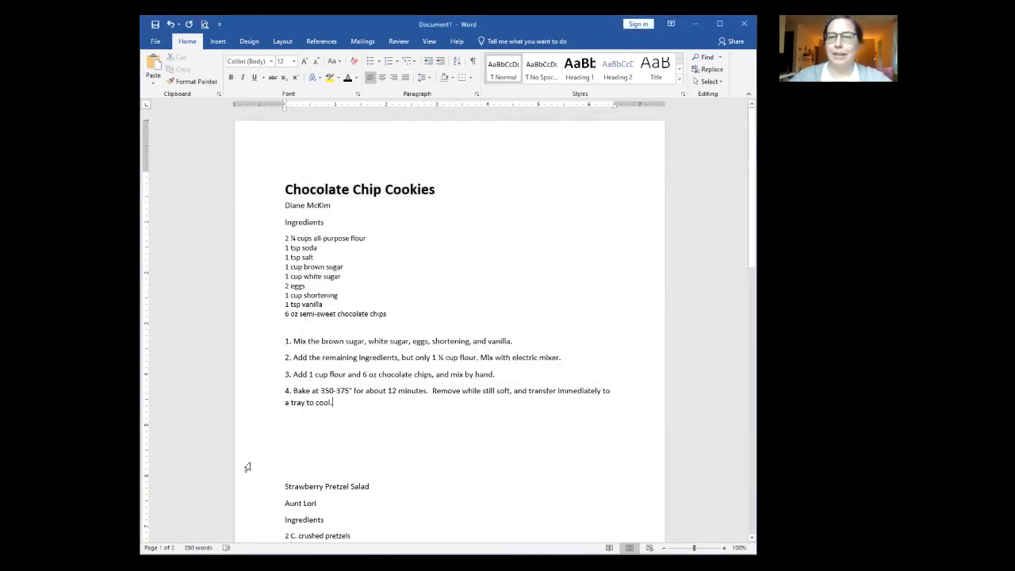
# Step: Apply Heading 1 to the Strawberry Pretzel Salad and Punch title lines
pyautogui.click(261, 190)
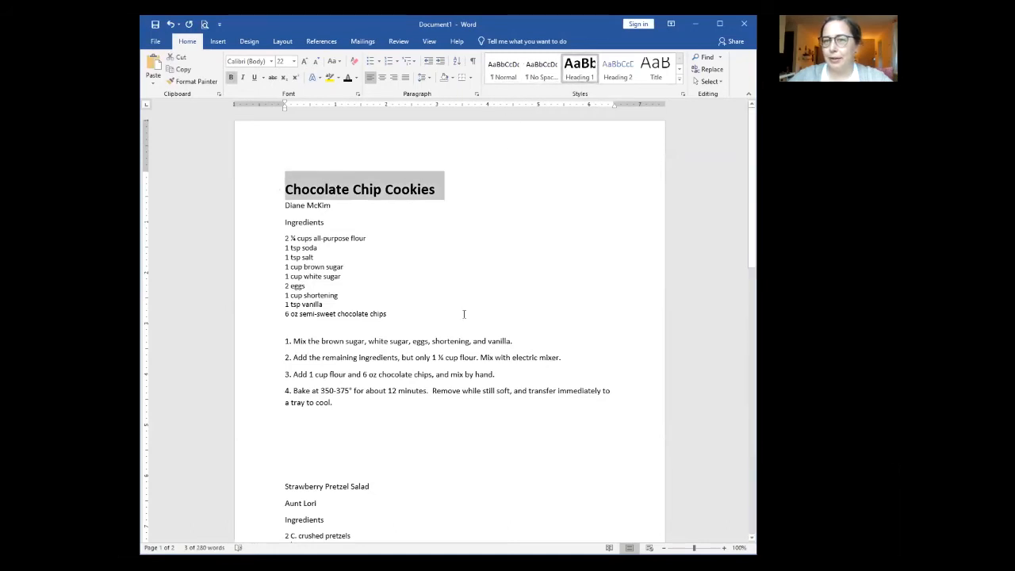
pyautogui.scroll(-4, 337, 346)
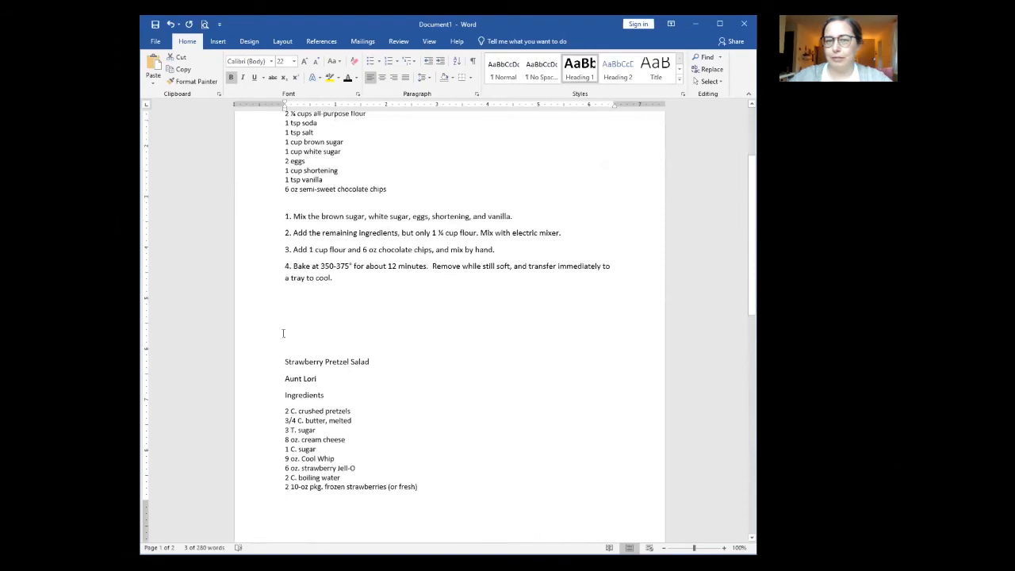
pyautogui.click(254, 361)
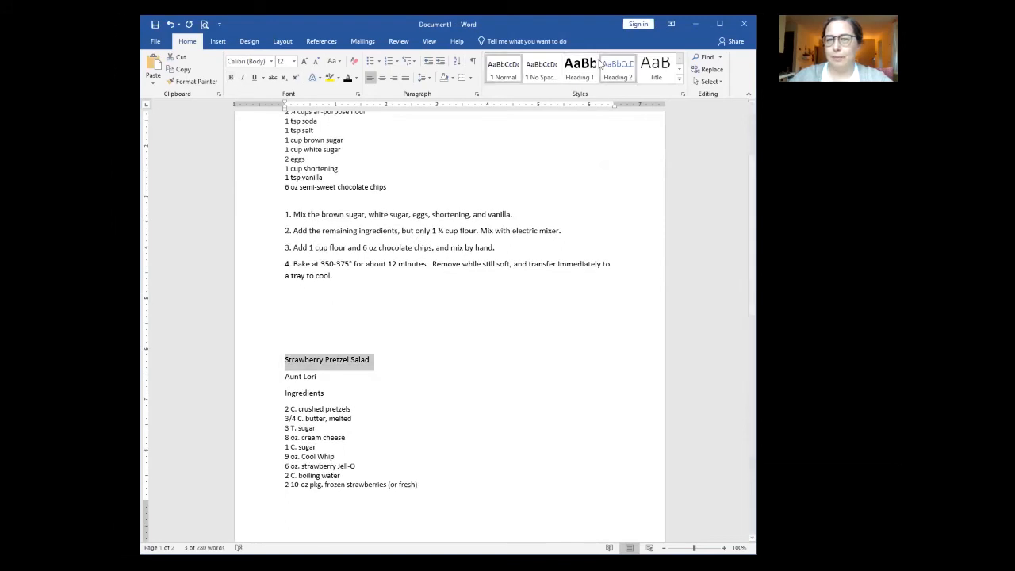
pyautogui.click(579, 69)
pyautogui.scroll(-15, 528, 430)
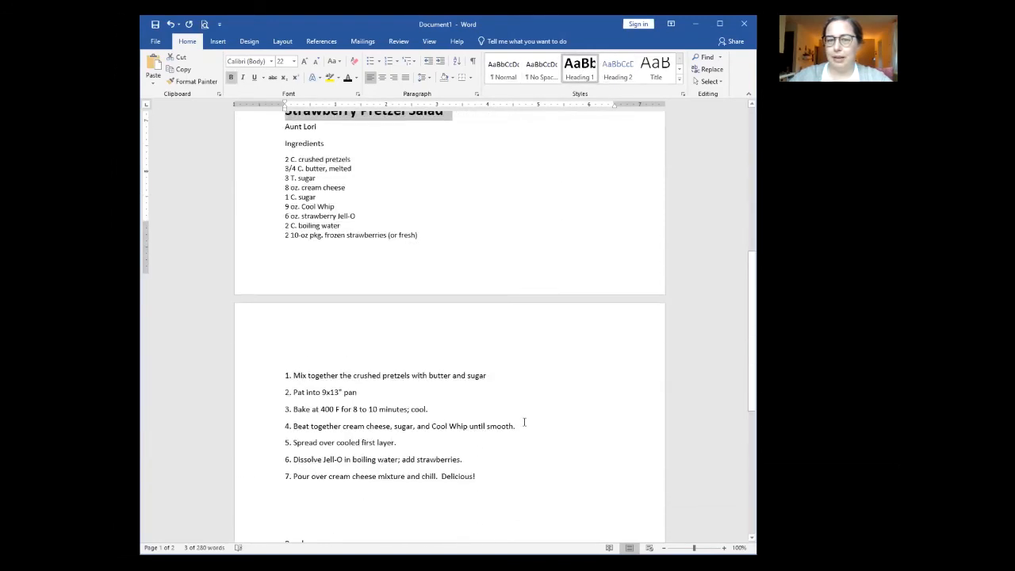
pyautogui.click(254, 317)
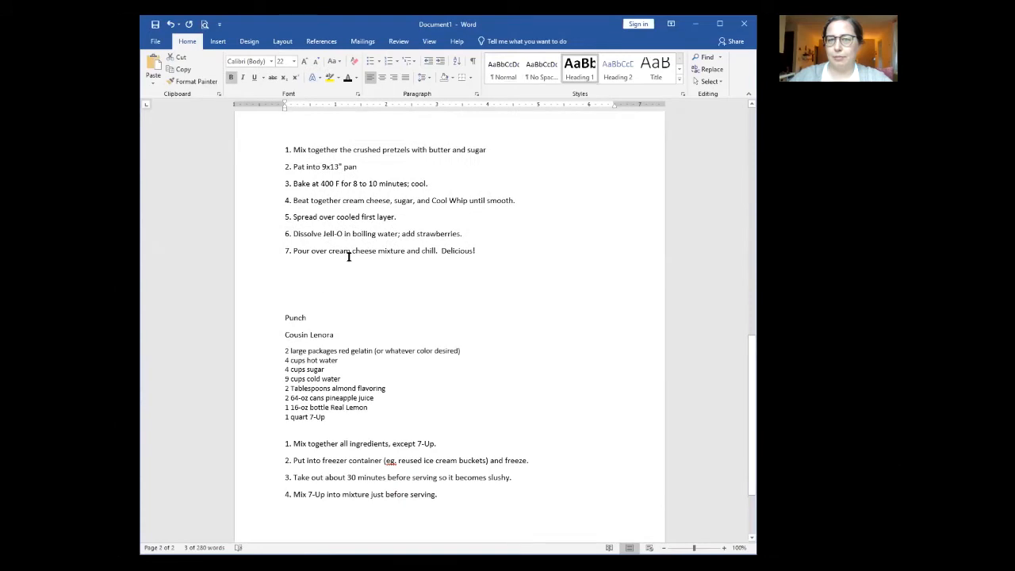
pyautogui.click(577, 68)
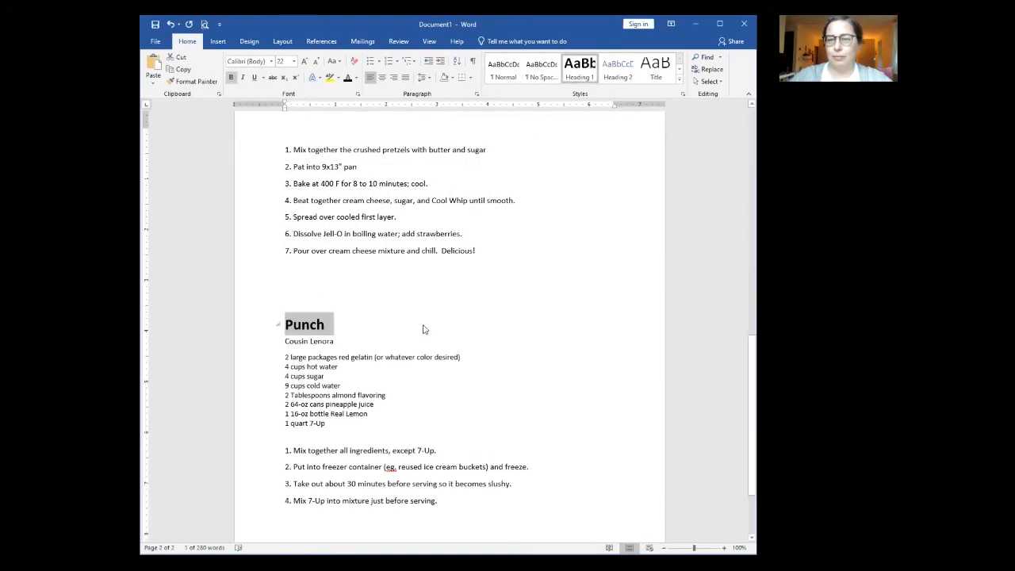
pyautogui.scroll(8, 424, 314)
pyautogui.scroll(10, 424, 311)
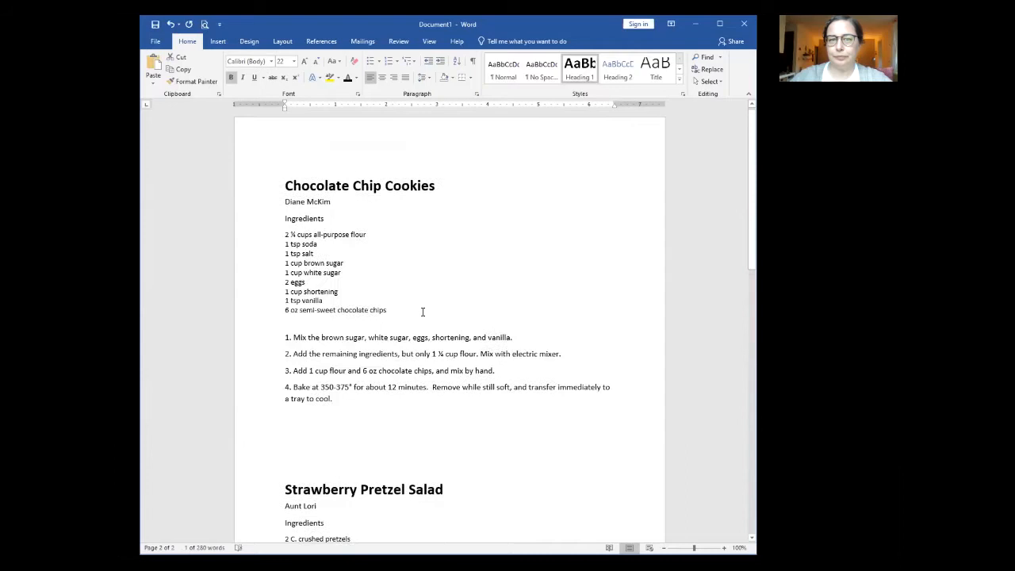
pyautogui.click(421, 312)
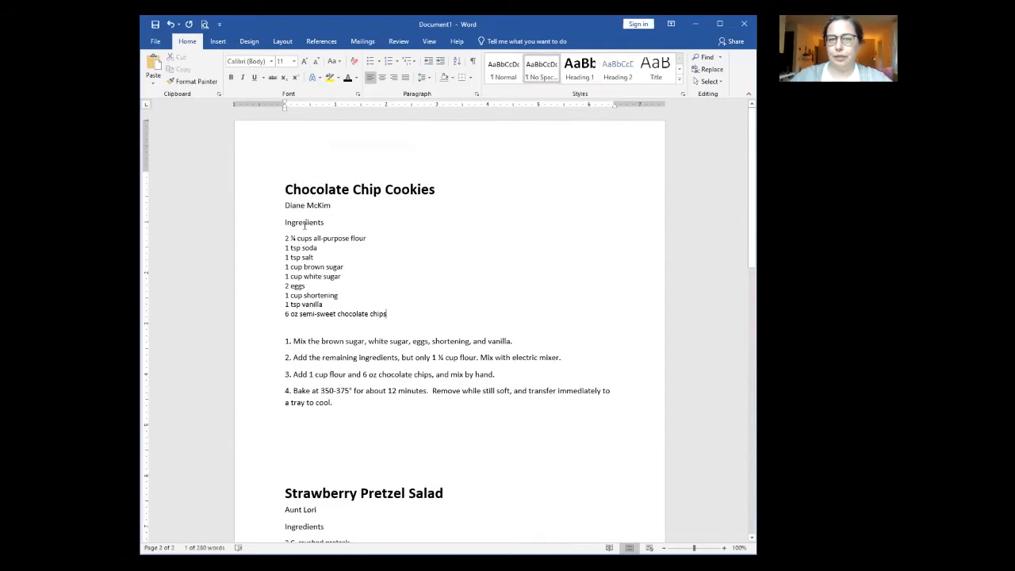
# Step: Apply the Subtitle style to the cookie, pretzel salad and Punch contributor lines
pyautogui.click(249, 211)
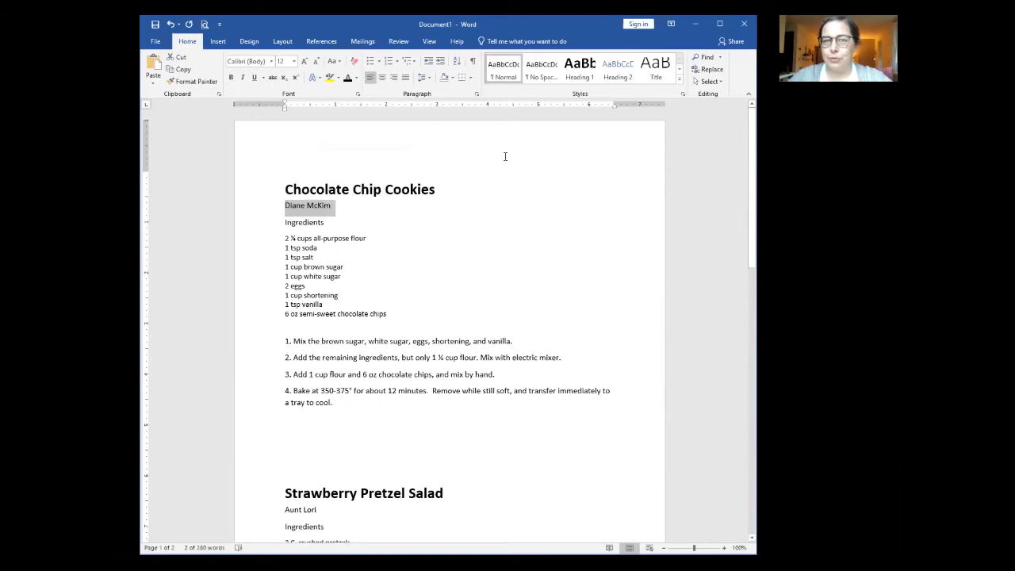
pyautogui.click(679, 69)
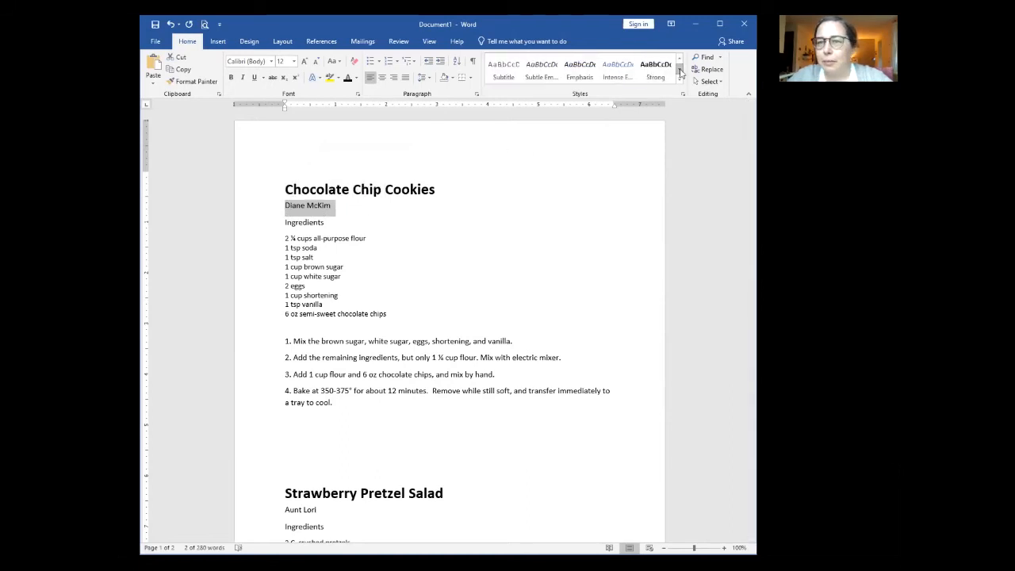
pyautogui.click(506, 74)
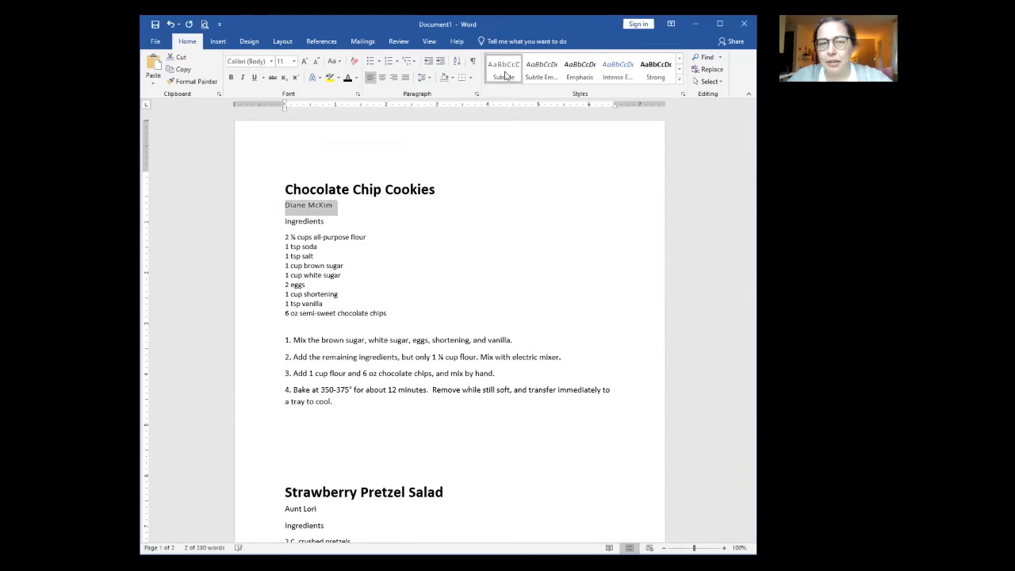
pyautogui.scroll(-1, 392, 295)
pyautogui.scroll(-3, 392, 295)
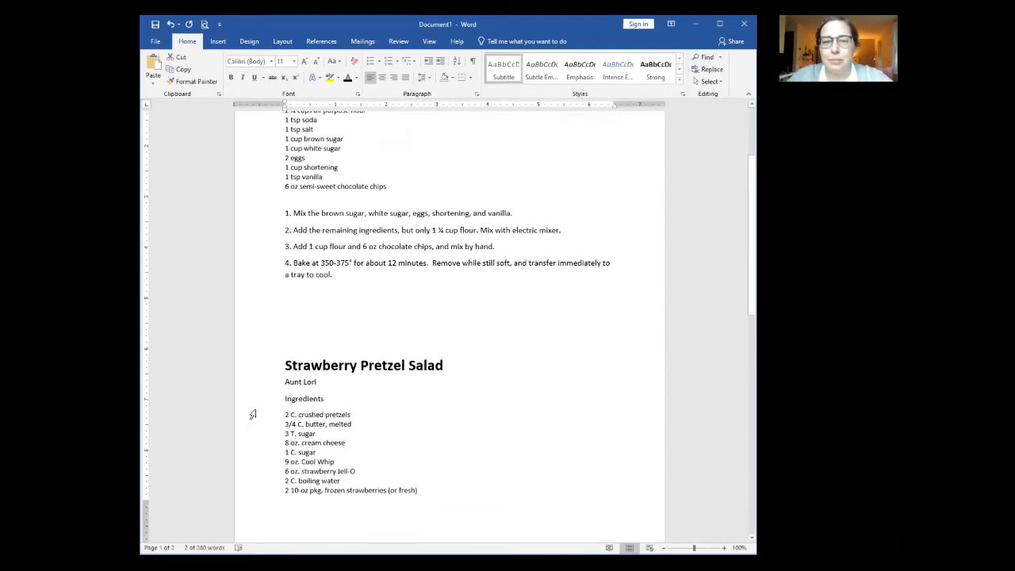
pyautogui.click(252, 383)
pyautogui.click(500, 73)
pyautogui.scroll(-15, 413, 349)
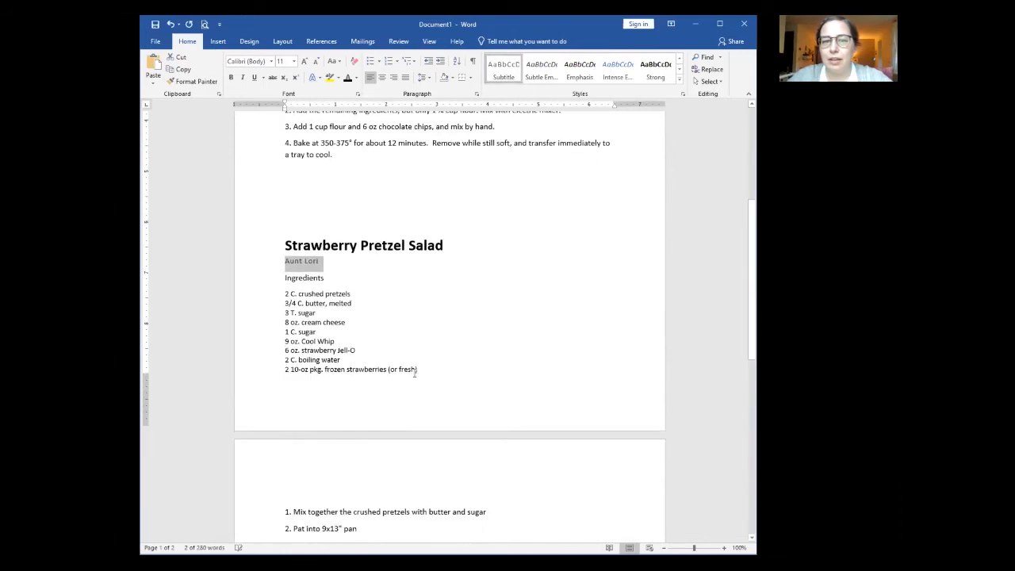
pyautogui.click(261, 349)
pyautogui.hotkey('ctrl', 'y')
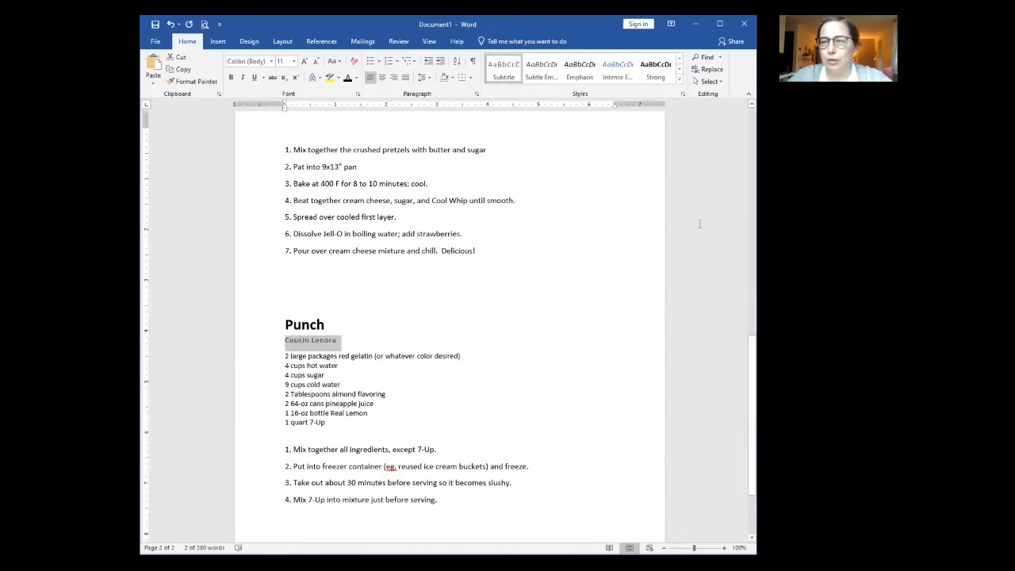
pyautogui.scroll(1, 589, 306)
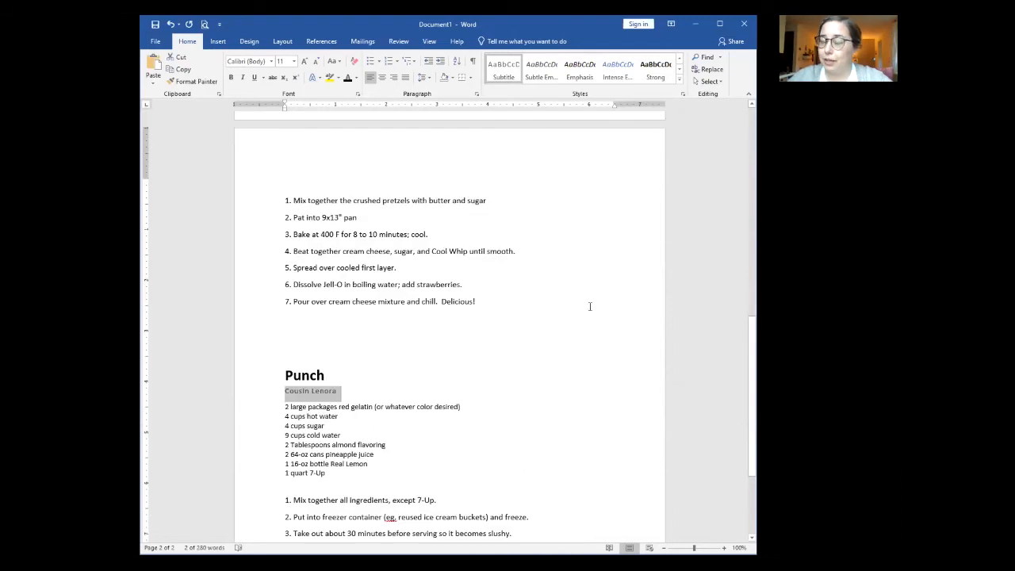
pyautogui.scroll(11, 589, 306)
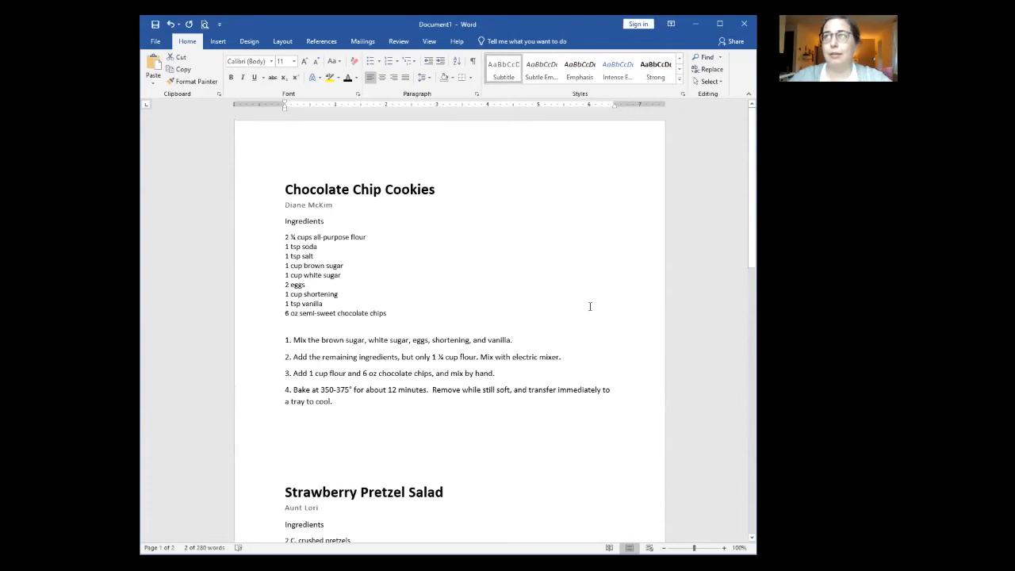
# Step: Apply the Strong style to the cookie and pretzel salad Ingredients labels
pyautogui.click(259, 228)
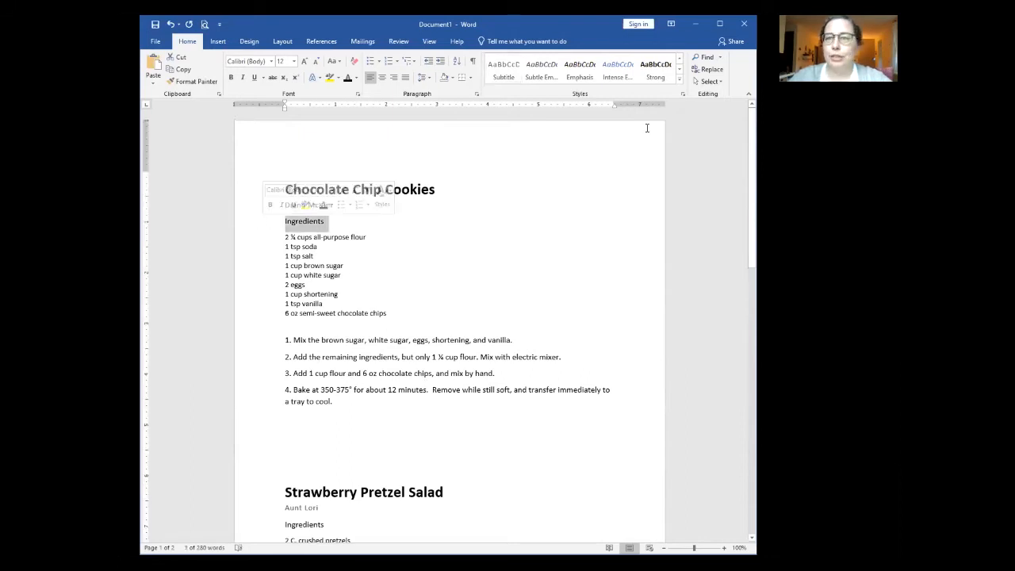
pyautogui.click(661, 70)
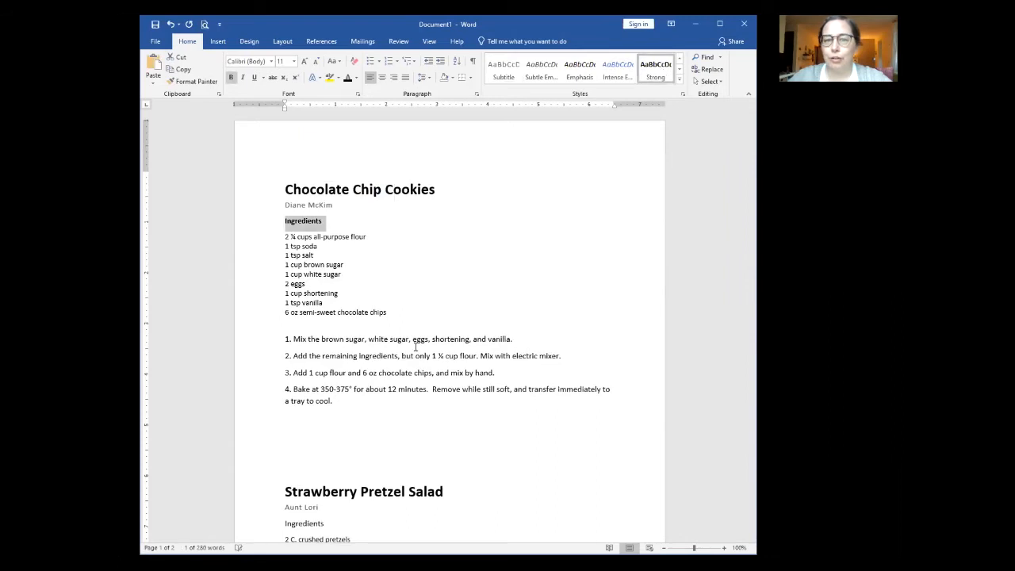
pyautogui.scroll(-3, 254, 416)
pyautogui.click(250, 404)
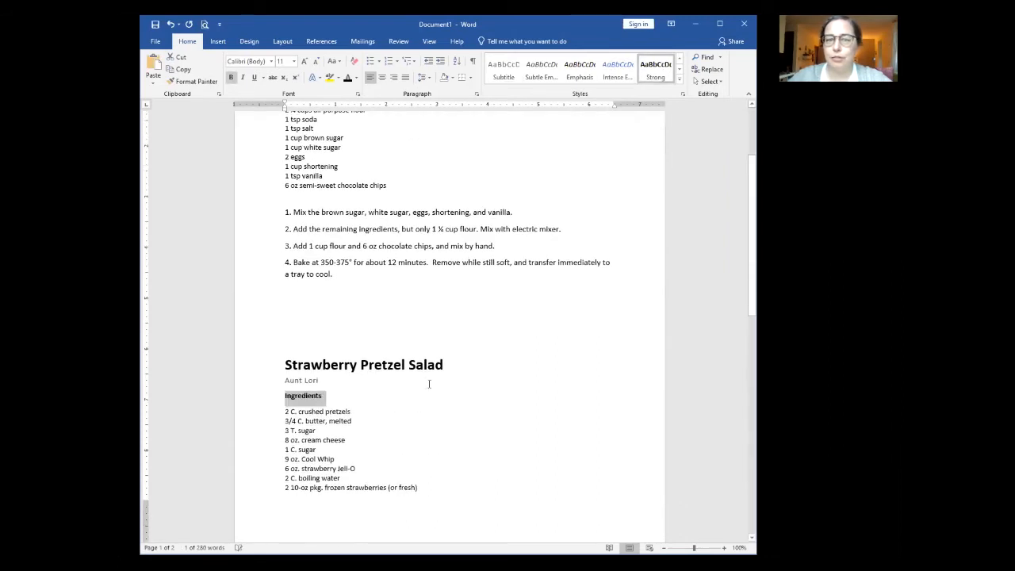
# Step: Add an 'Ingredients' label above the Punch ingredients and make it Strong
pyautogui.scroll(-9, 420, 383)
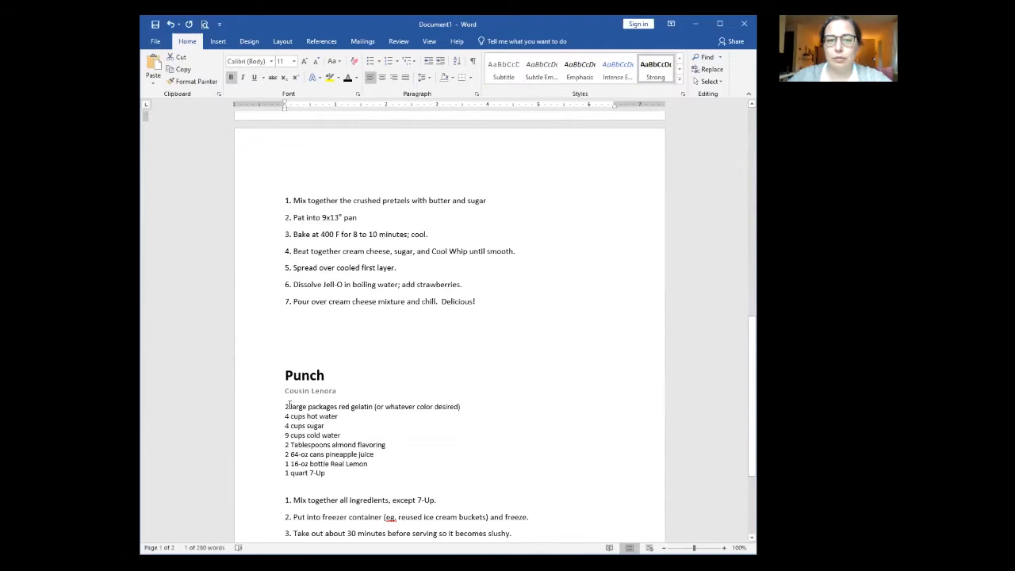
pyautogui.click(272, 410)
pyautogui.press('Return')
pyautogui.press('Up')
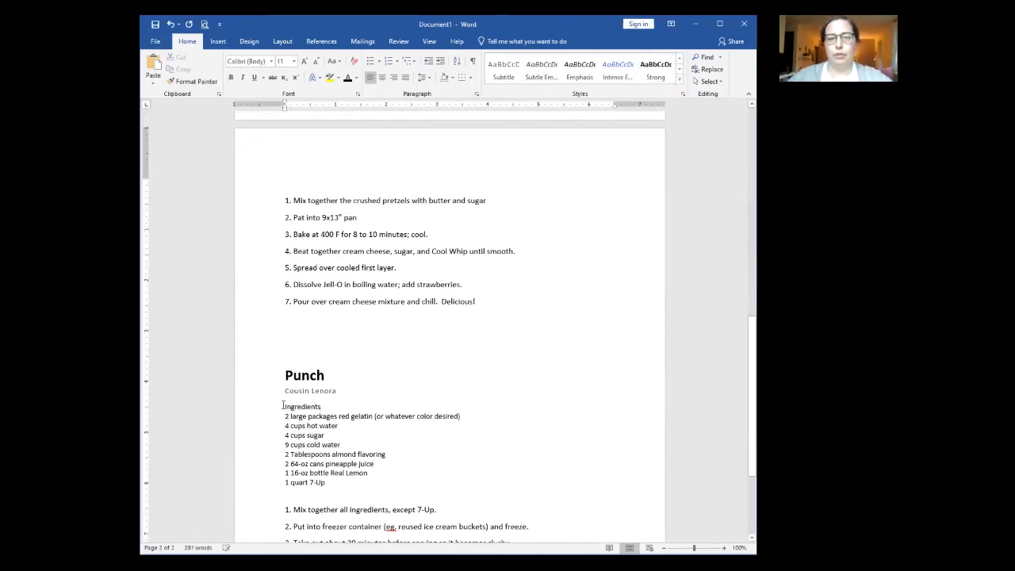
pyautogui.doubleClick(272, 406)
pyautogui.click(655, 70)
pyautogui.click(464, 445)
# Step: Select the cookie recipe's contributor line and bring up the Subtitle style's options
pyautogui.scroll(6, 466, 453)
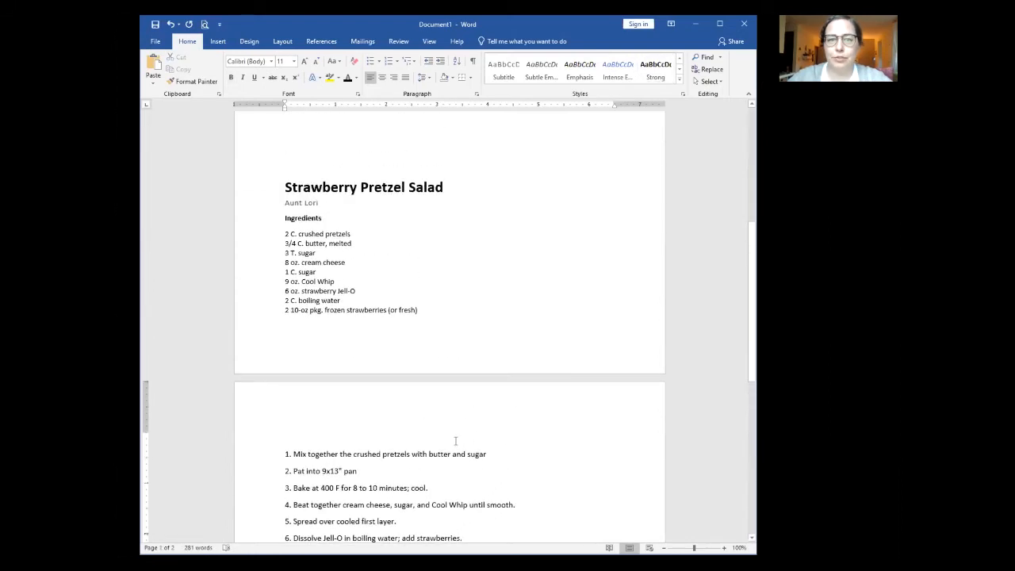
pyautogui.scroll(-7, 456, 441)
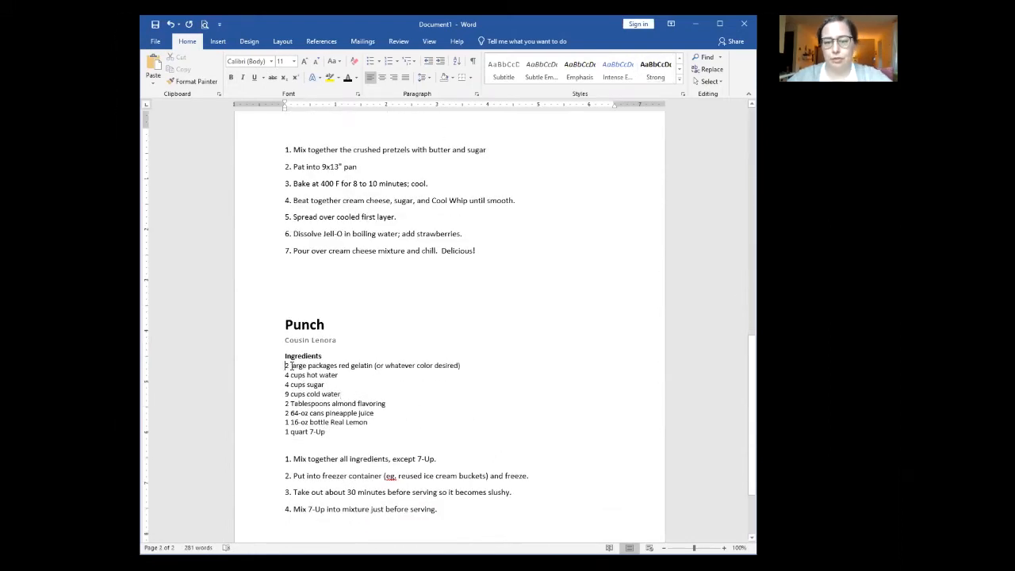
pyautogui.scroll(12, 436, 415)
pyautogui.scroll(1, 435, 417)
pyautogui.click(255, 208)
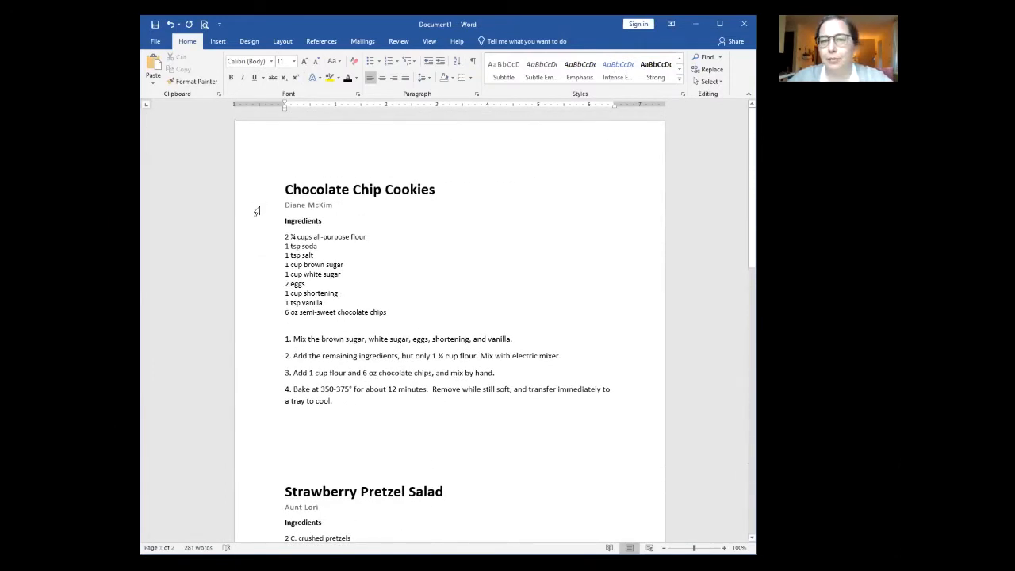
pyautogui.rightClick(501, 71)
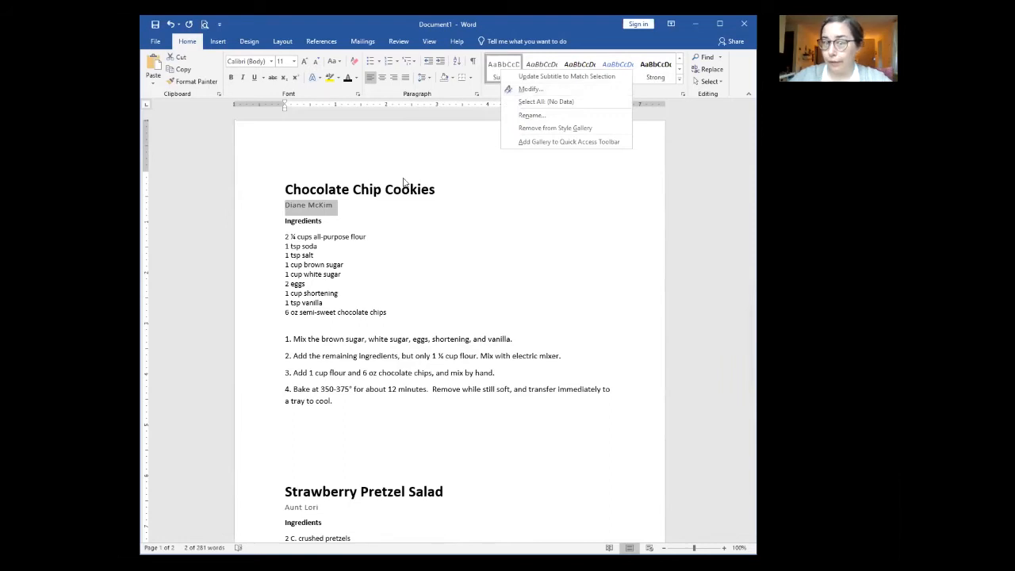
# Step: Format the cookie recipe's contributor line as 12 pt italic
pyautogui.click(349, 209)
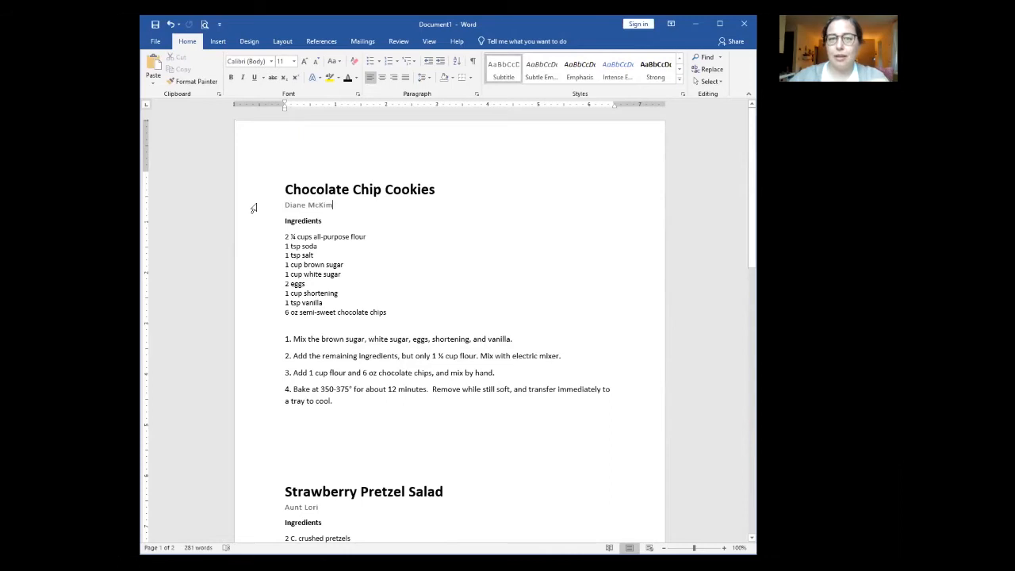
pyautogui.click(253, 208)
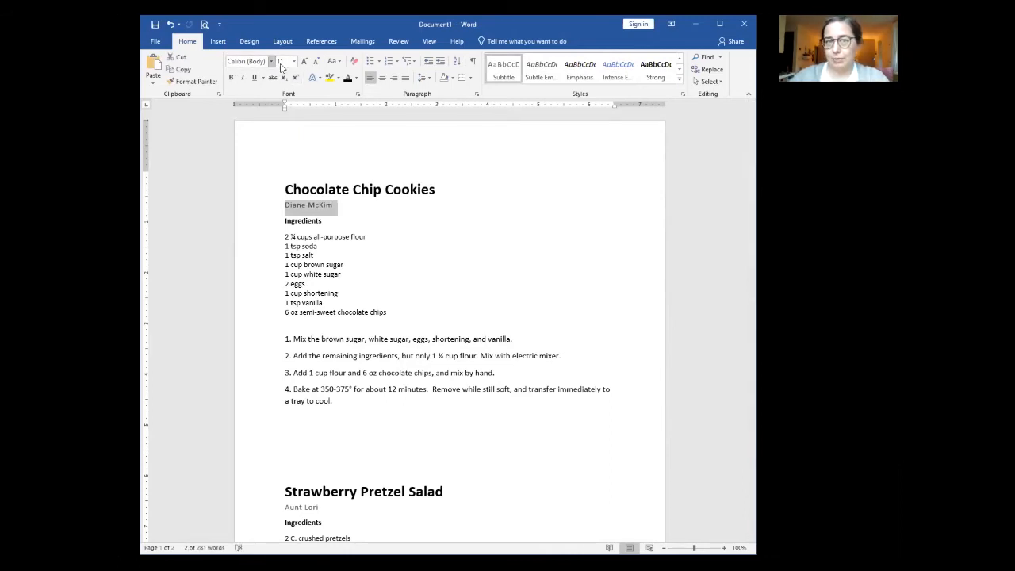
pyautogui.click(280, 65)
pyautogui.click(279, 113)
pyautogui.click(243, 78)
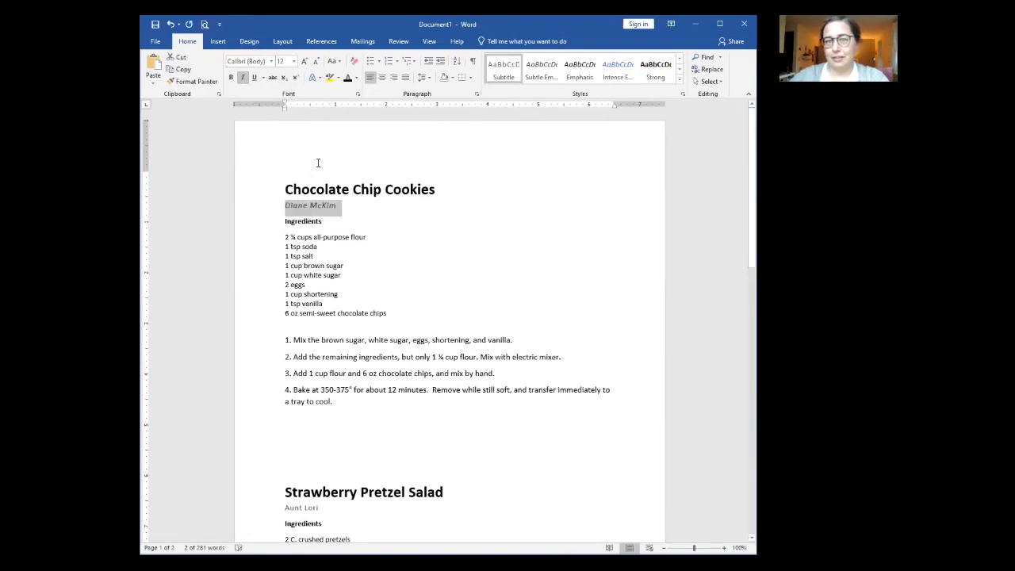
pyautogui.click(357, 79)
pyautogui.click(442, 267)
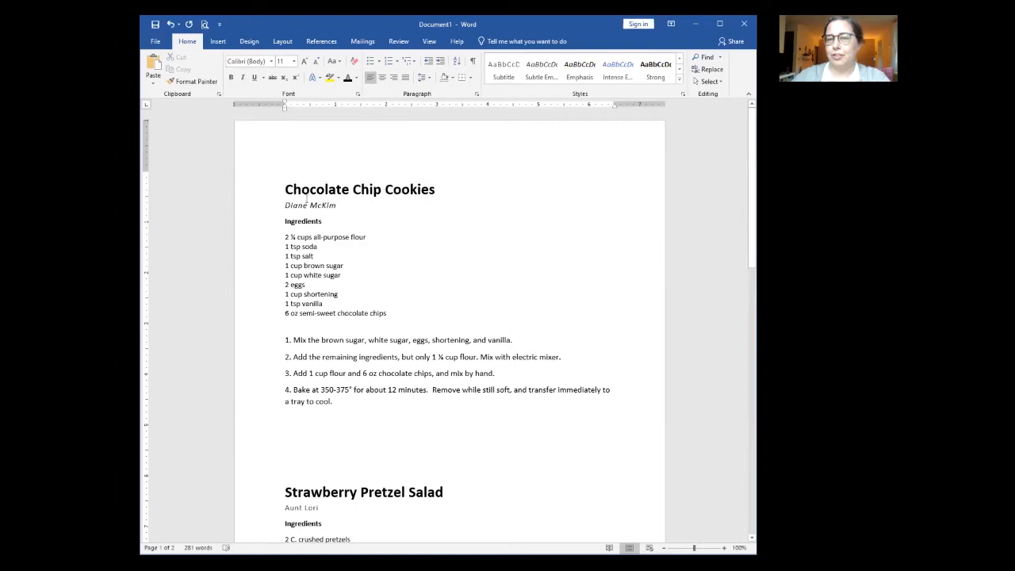
# Step: Update the Subtitle style to match the italic cookie contributor line
pyautogui.scroll(-1, 310, 527)
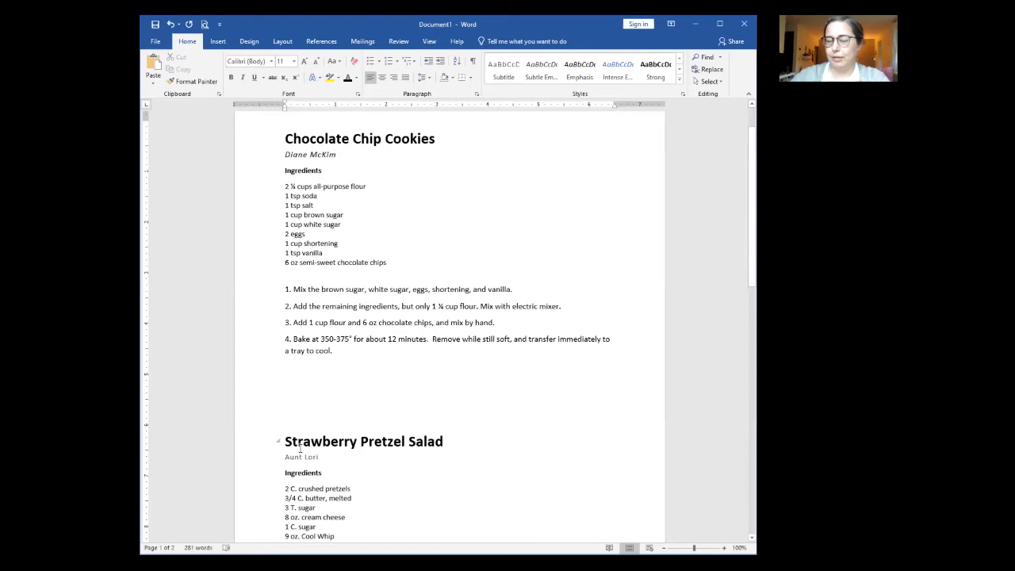
pyautogui.click(265, 160)
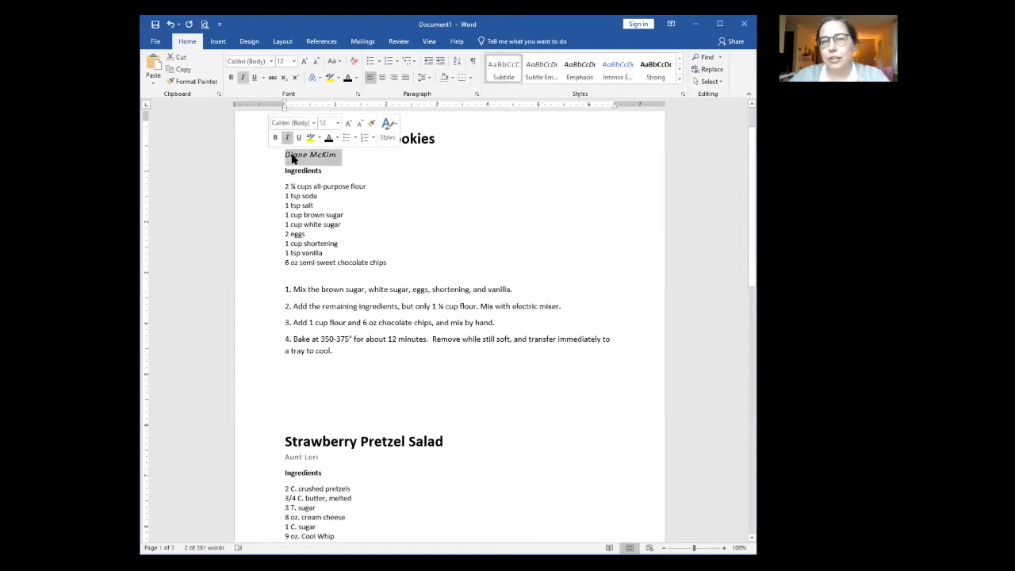
pyautogui.rightClick(505, 72)
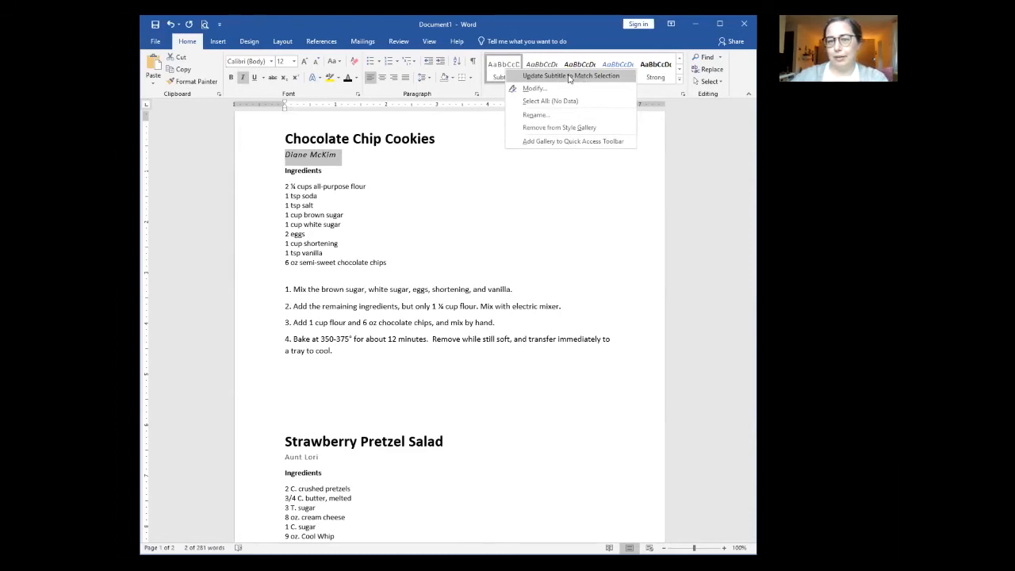
pyautogui.click(566, 75)
pyautogui.scroll(-12, 478, 236)
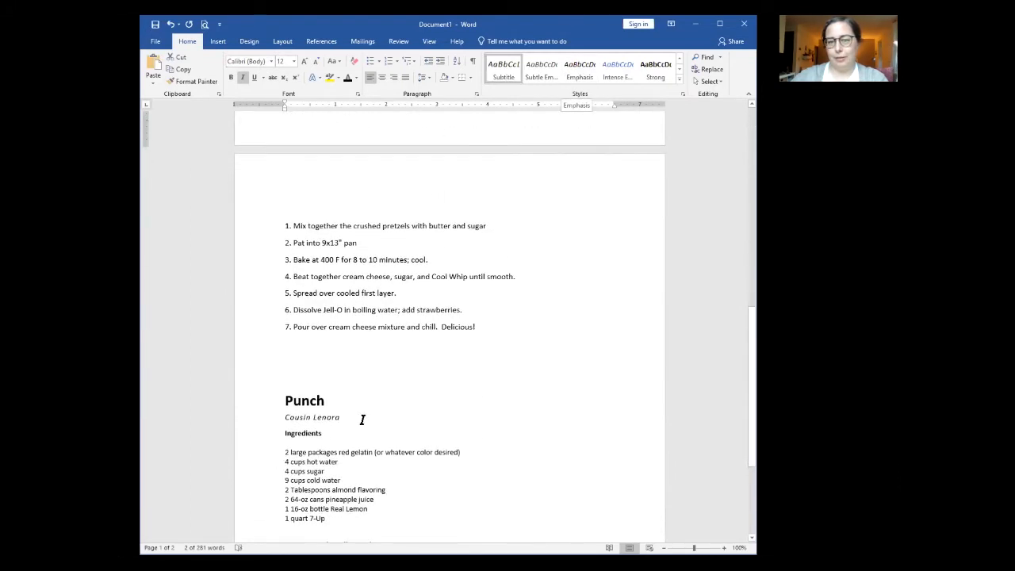
pyautogui.scroll(12, 527, 432)
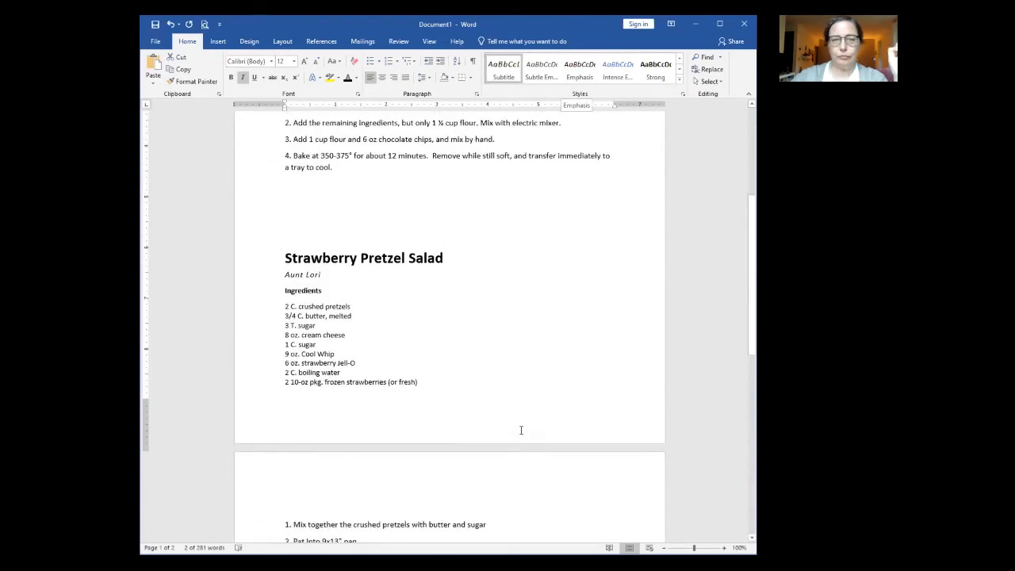
pyautogui.scroll(1, 517, 432)
pyautogui.click(382, 353)
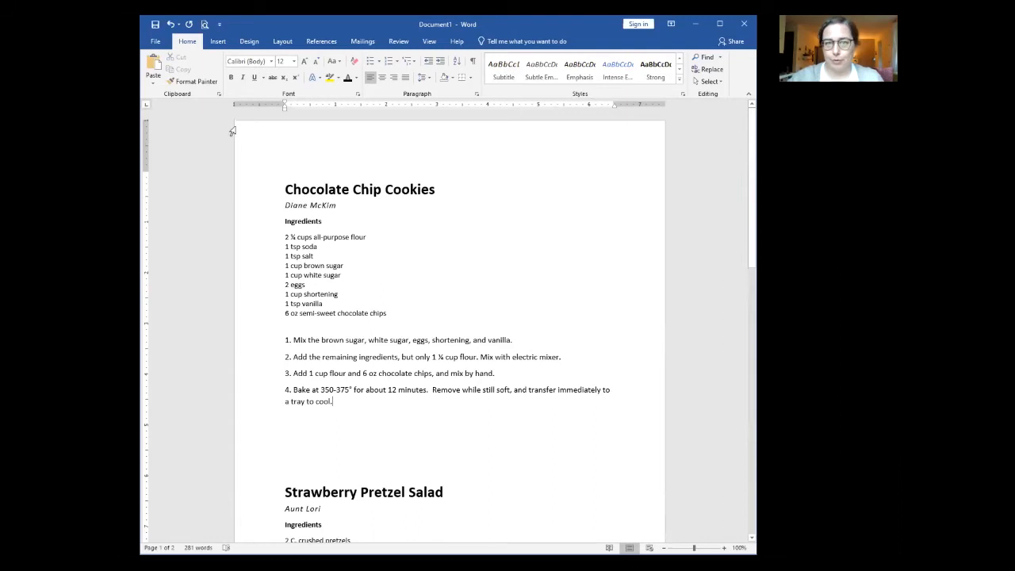
# Step: Insert the Desktop picture 'chocolate chip cookies' below cookie step 4
pyautogui.click(219, 45)
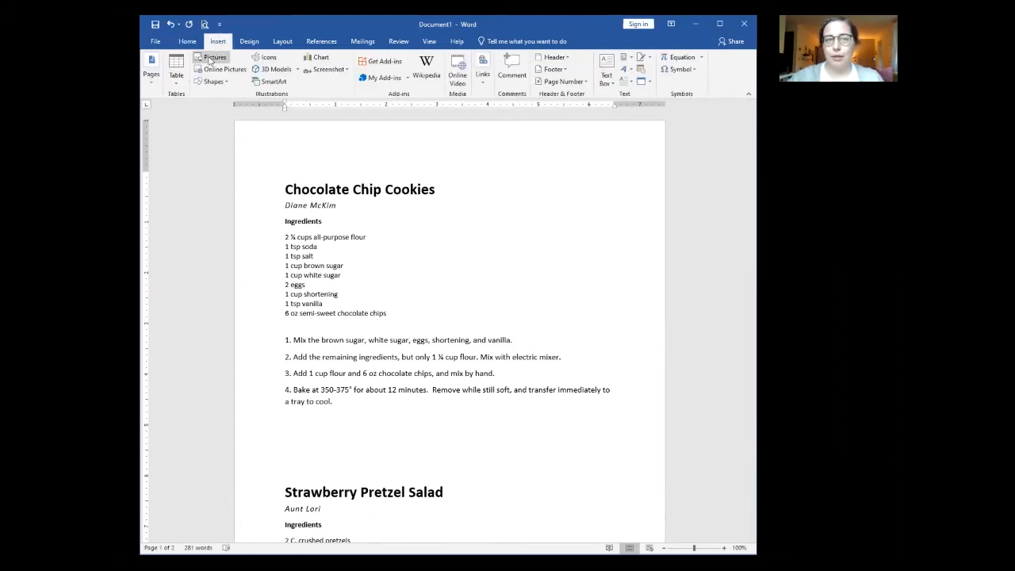
pyautogui.click(212, 60)
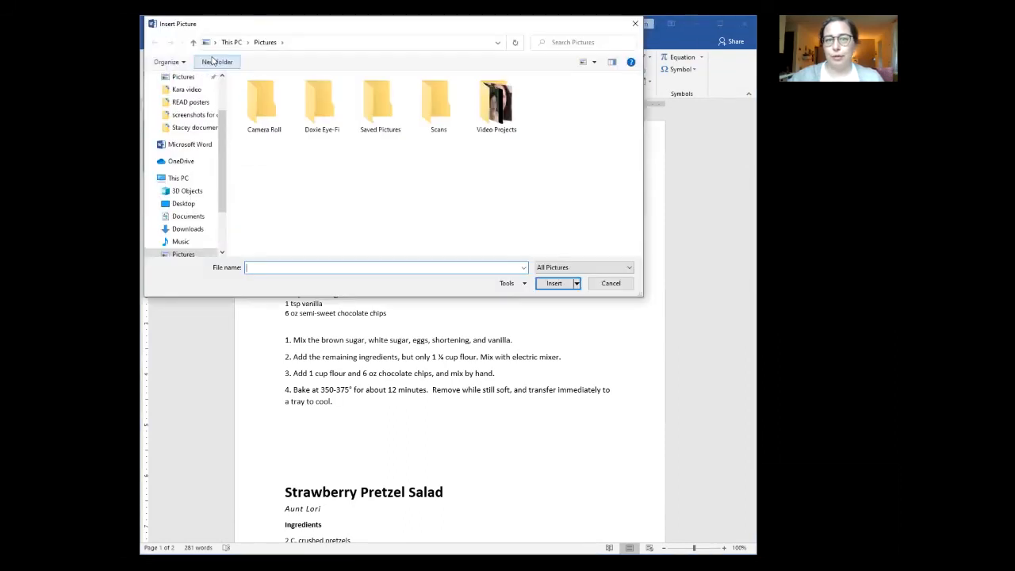
pyautogui.click(179, 203)
pyautogui.click(380, 120)
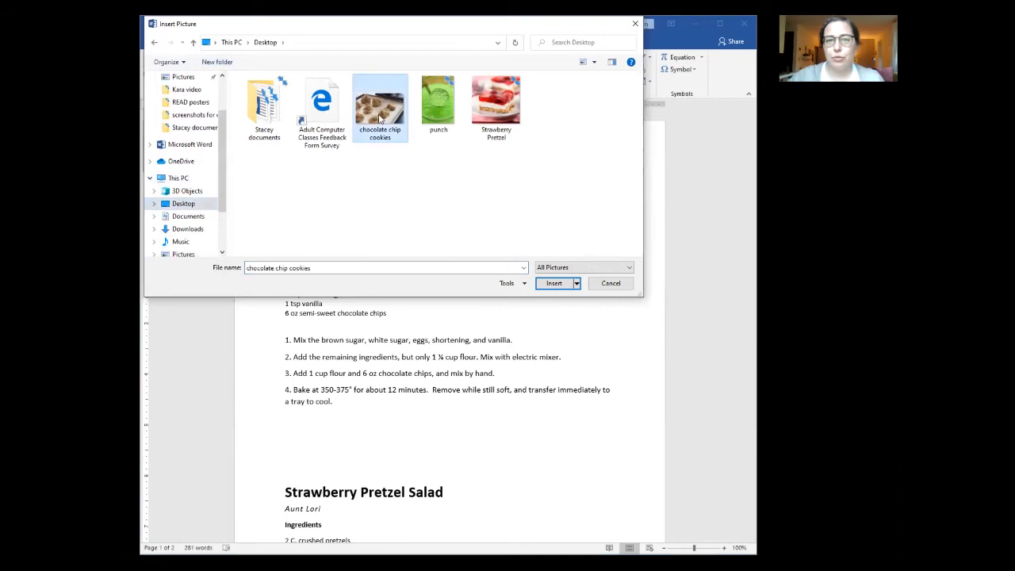
pyautogui.click(554, 284)
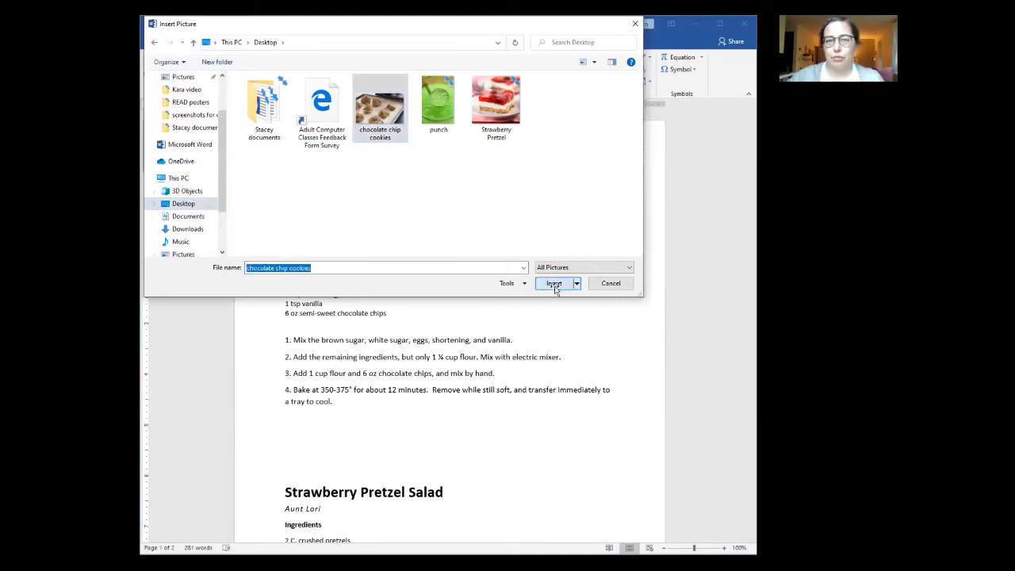
pyautogui.scroll(-5, 423, 321)
pyautogui.scroll(6, 426, 319)
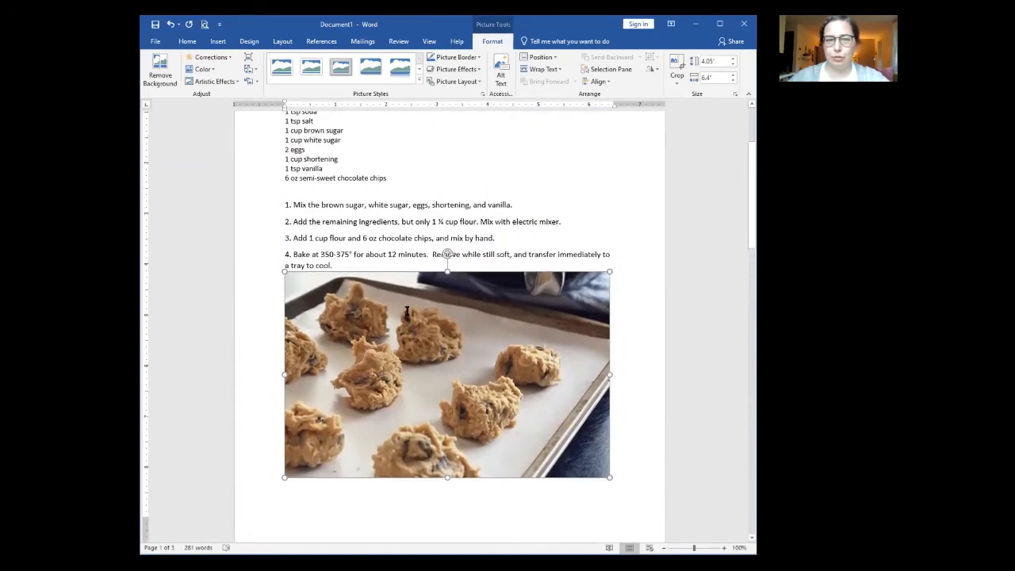
pyautogui.scroll(3, 407, 312)
pyautogui.scroll(-3, 408, 310)
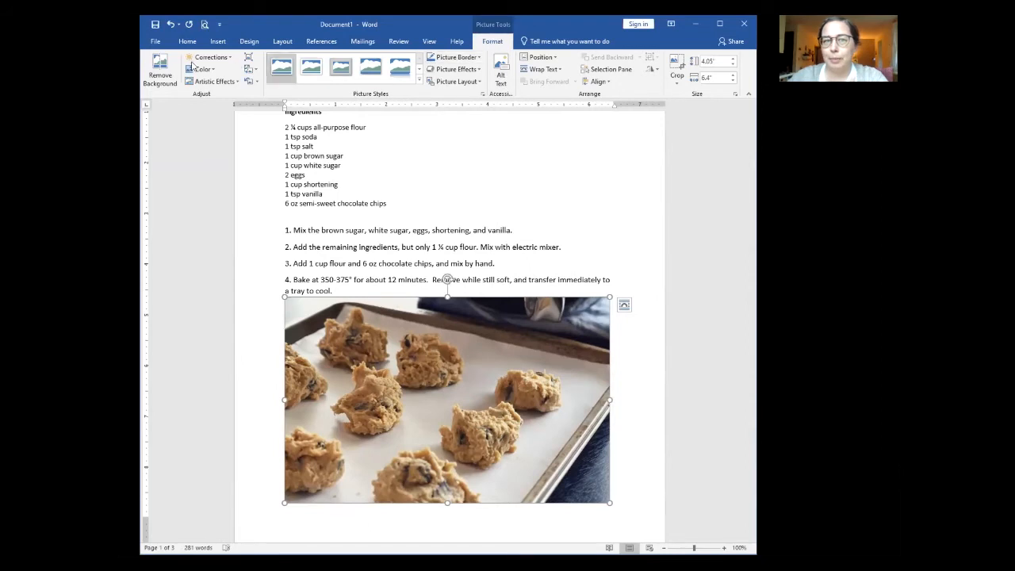
# Step: Crop the top and bottom of the cookie photo to 2.65 by 6.4 inches
pyautogui.click(676, 65)
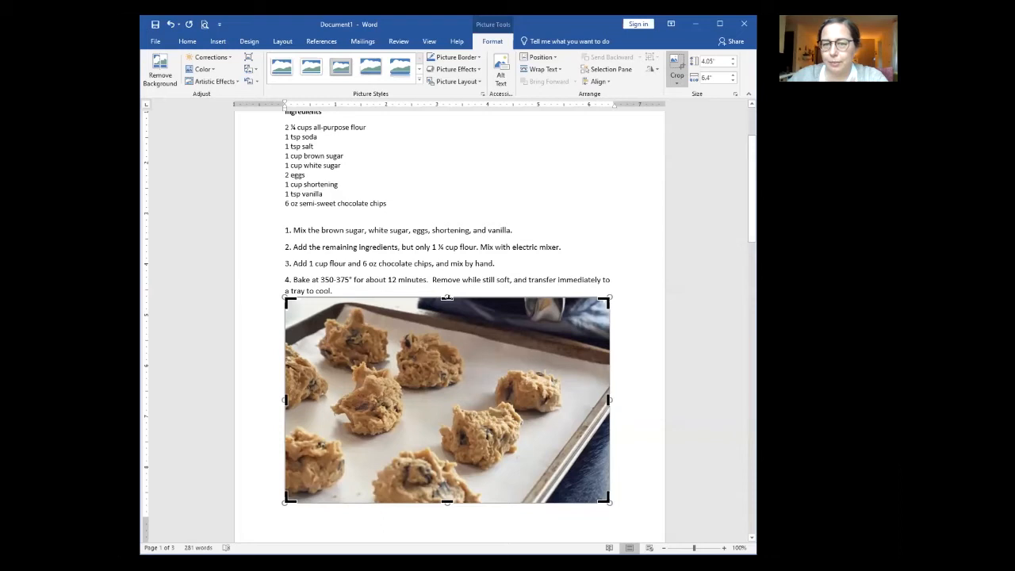
pyautogui.moveTo(447, 297); pyautogui.dragTo(448, 310)
pyautogui.click(641, 340)
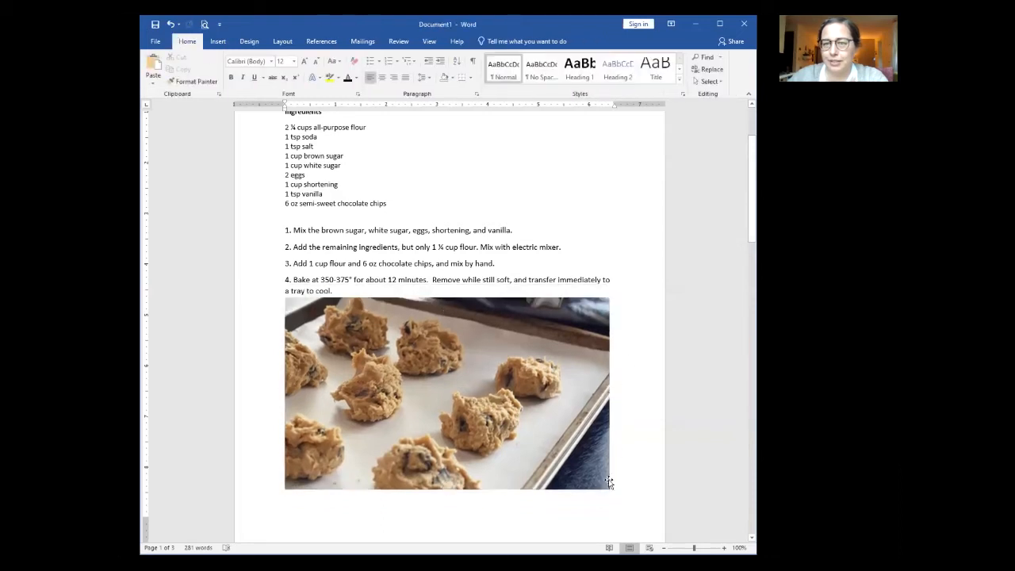
pyautogui.click(448, 348)
pyautogui.click(671, 71)
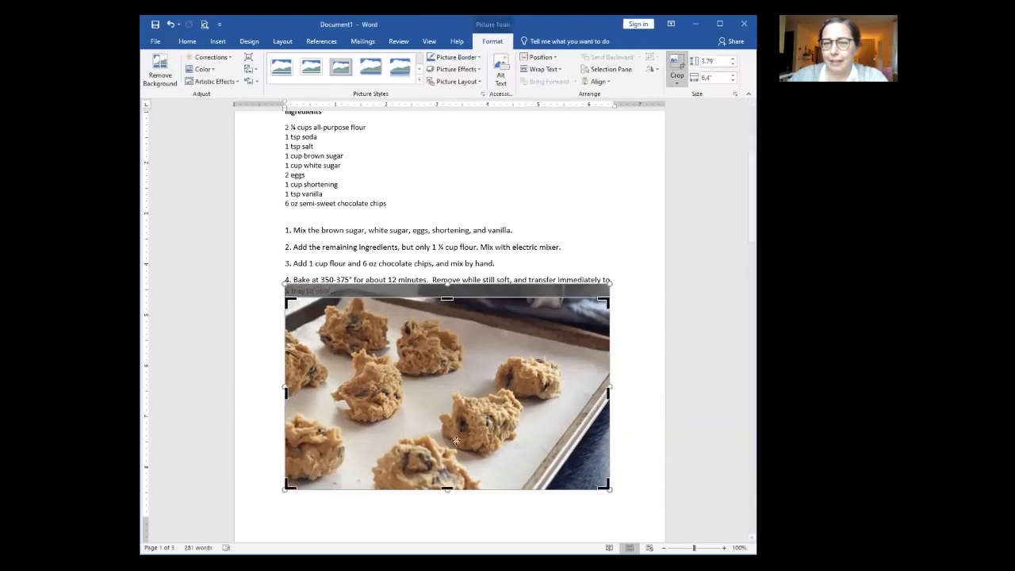
pyautogui.moveTo(447, 487); pyautogui.dragTo(447, 432)
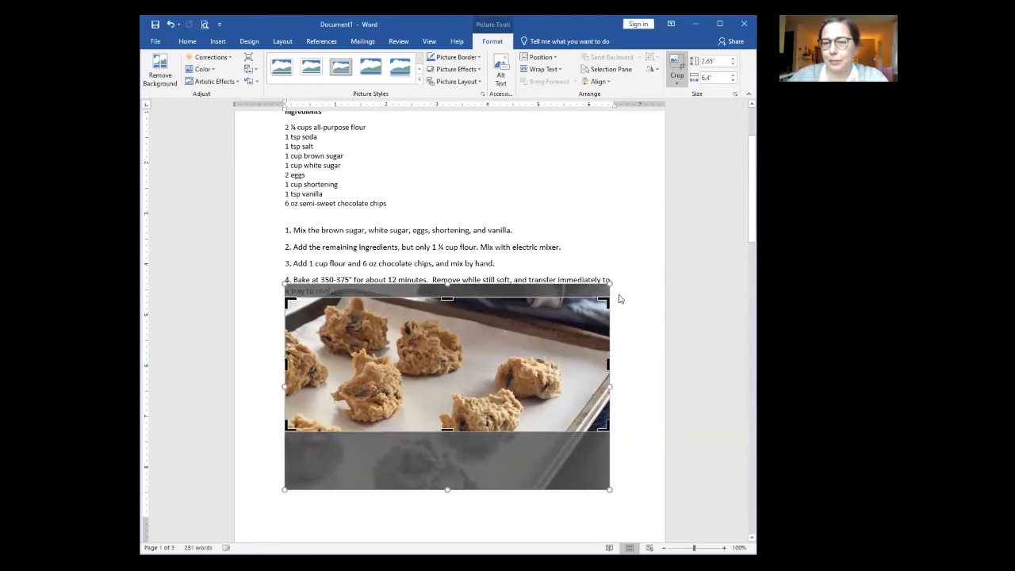
pyautogui.click(636, 290)
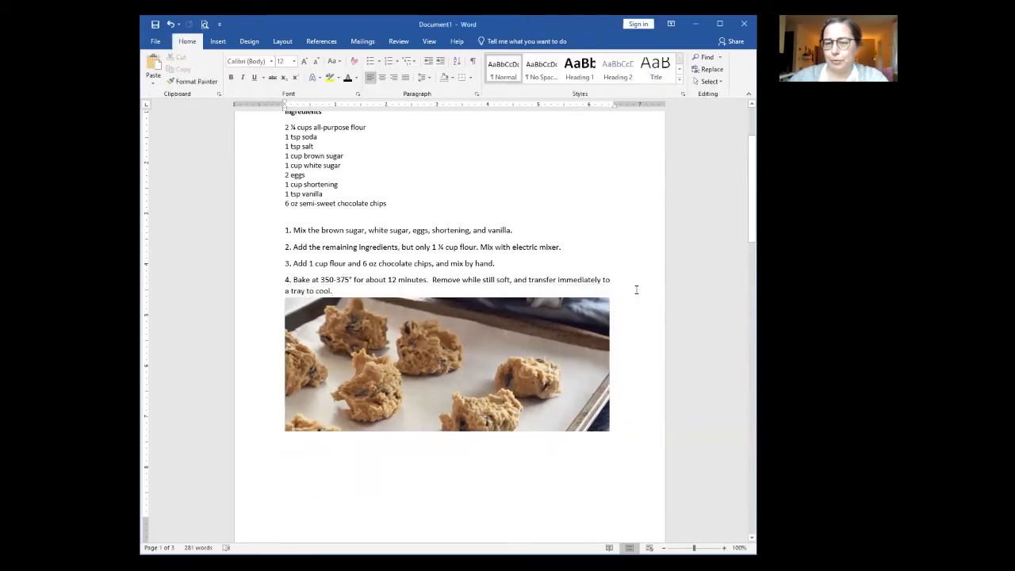
# Step: Add a blank line above the cookie photo
pyautogui.press('Return')
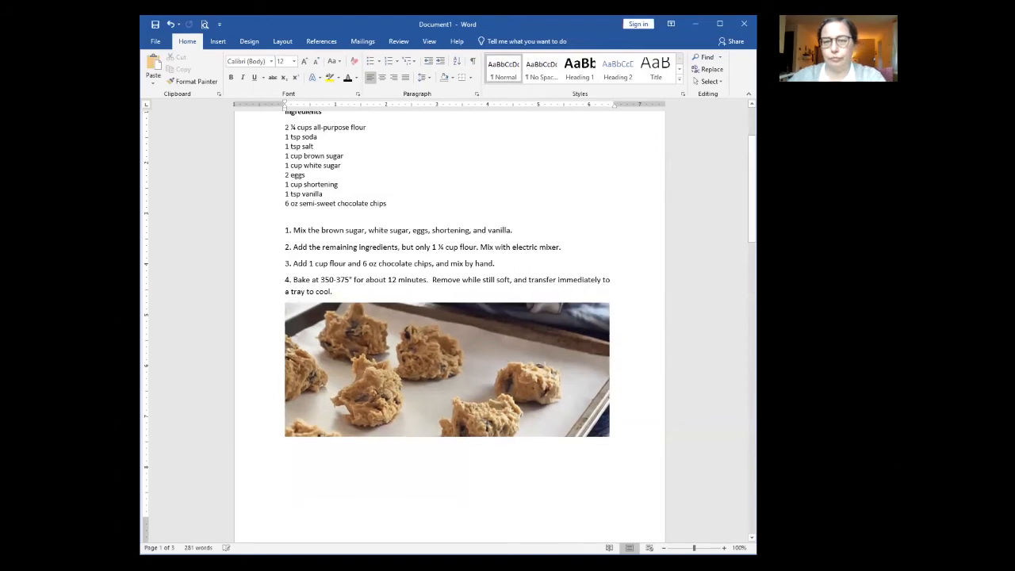
pyautogui.scroll(-2, 639, 346)
pyautogui.scroll(5, 639, 347)
pyautogui.scroll(-1, 640, 347)
pyautogui.scroll(-10, 637, 347)
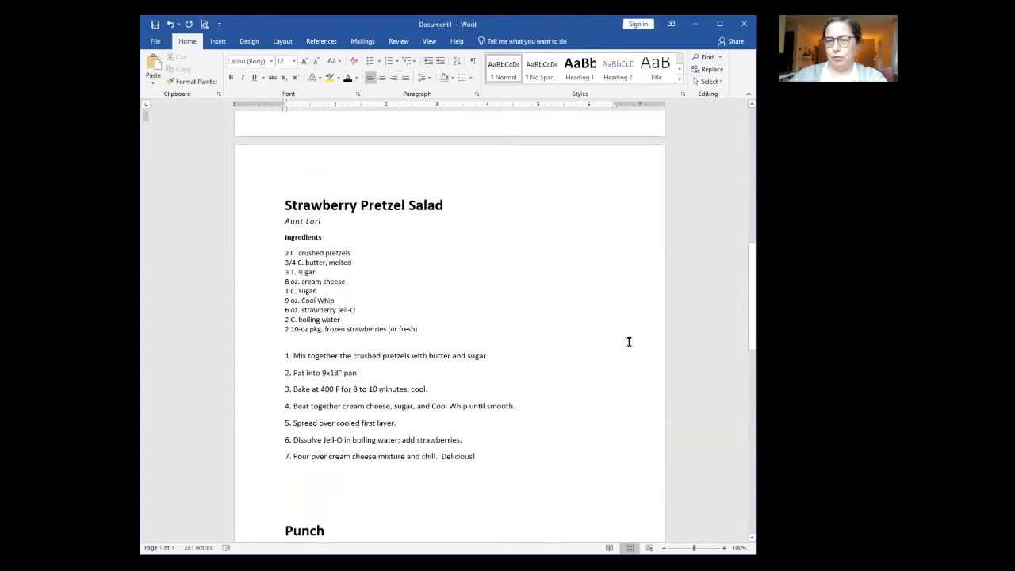
pyautogui.scroll(-1, 629, 342)
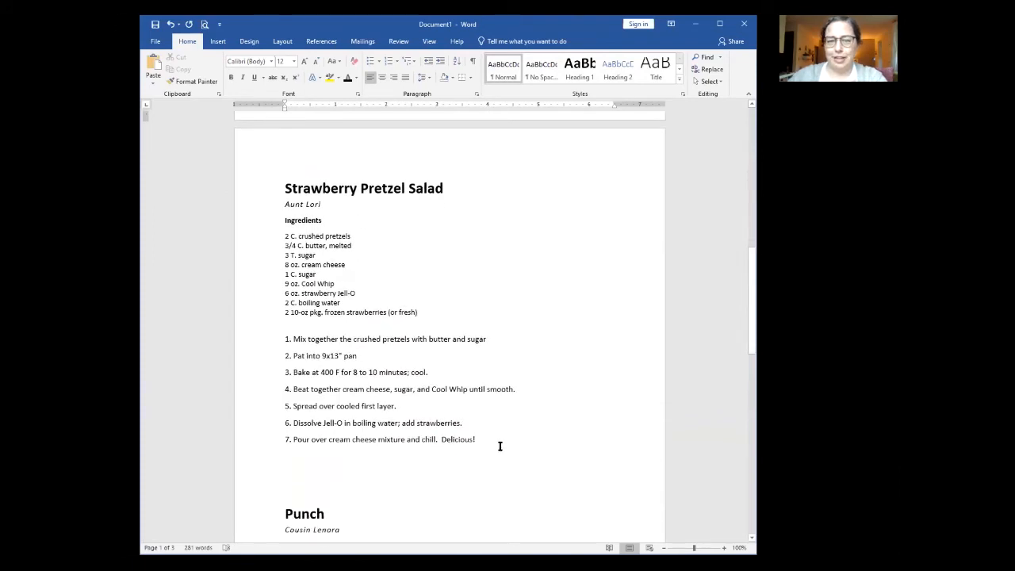
# Step: Insert the 'Strawberry Pretzel' picture below step 7 of the salad recipe
pyautogui.click(218, 41)
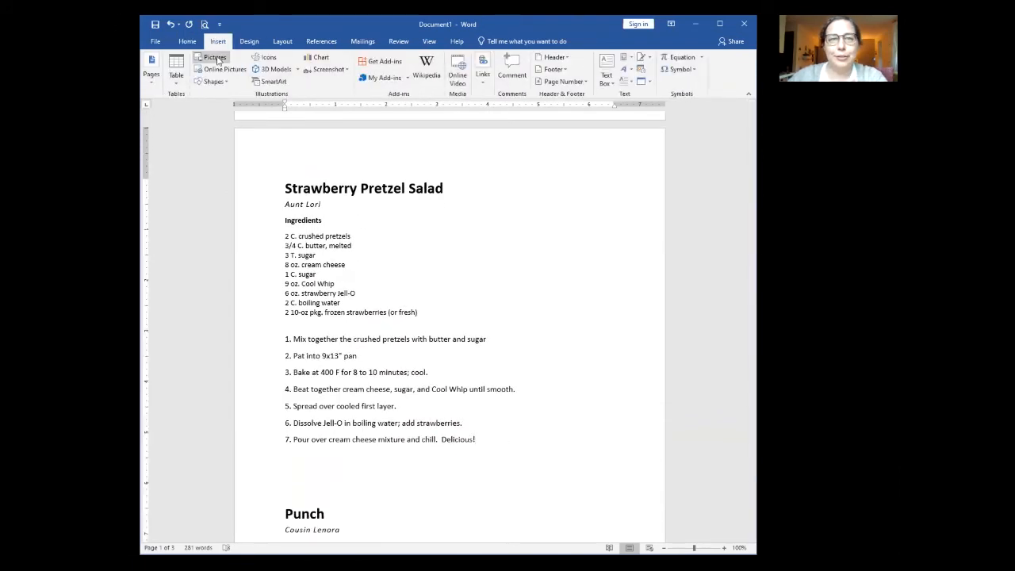
pyautogui.click(216, 58)
pyautogui.click(495, 103)
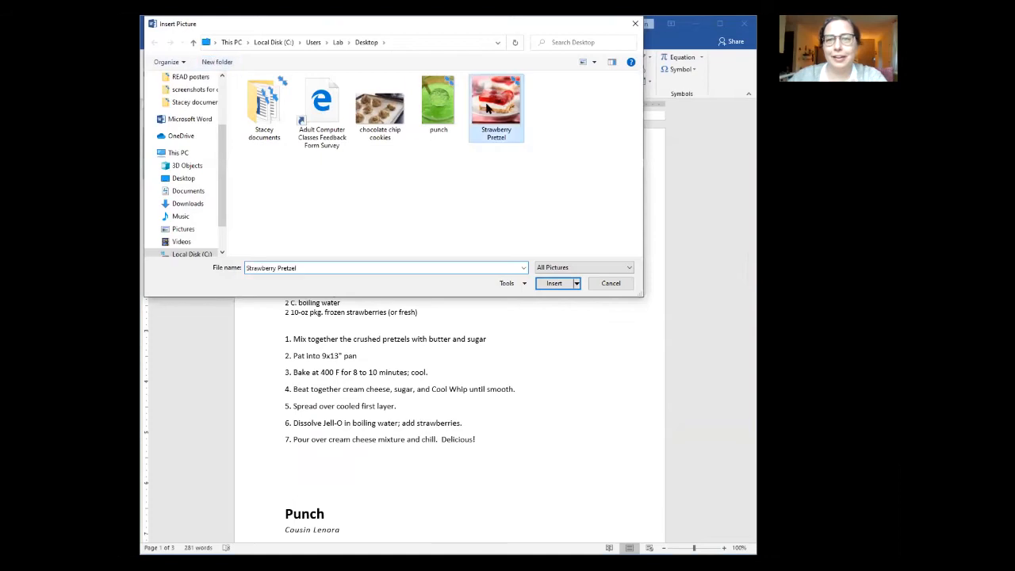
pyautogui.click(557, 284)
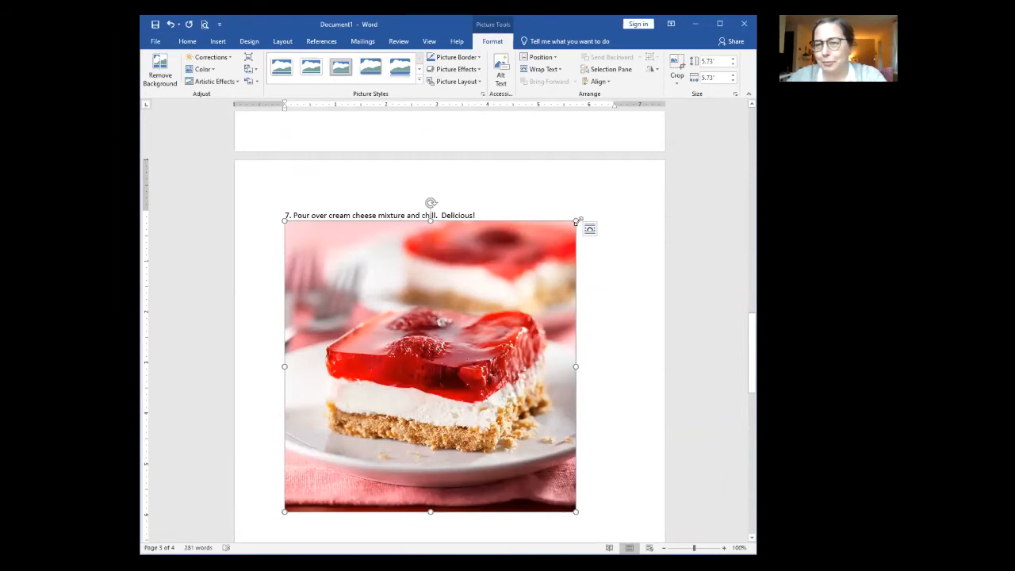
# Step: Resize the Strawberry Pretzel photo to 3.43 by 3.43 inches
pyautogui.moveTo(578, 219); pyautogui.dragTo(504, 273)
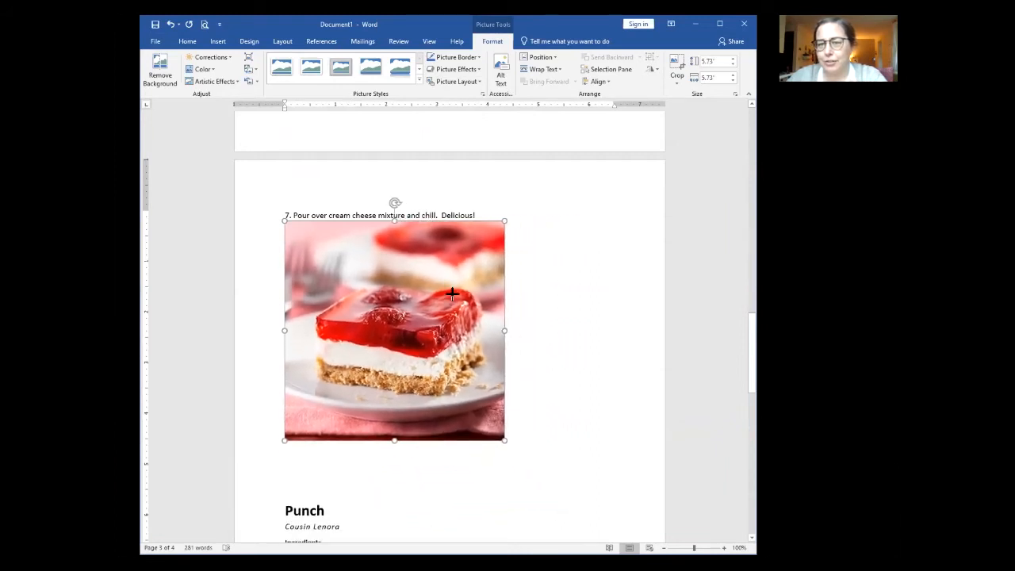
pyautogui.moveTo(504, 440); pyautogui.dragTo(460, 399)
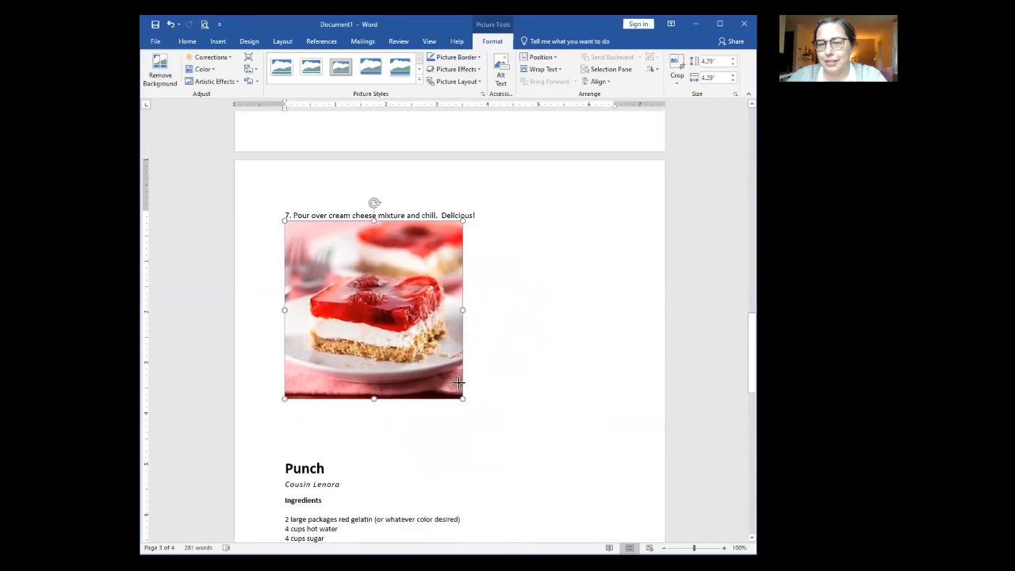
pyautogui.scroll(-3, 495, 350)
pyautogui.scroll(4, 494, 350)
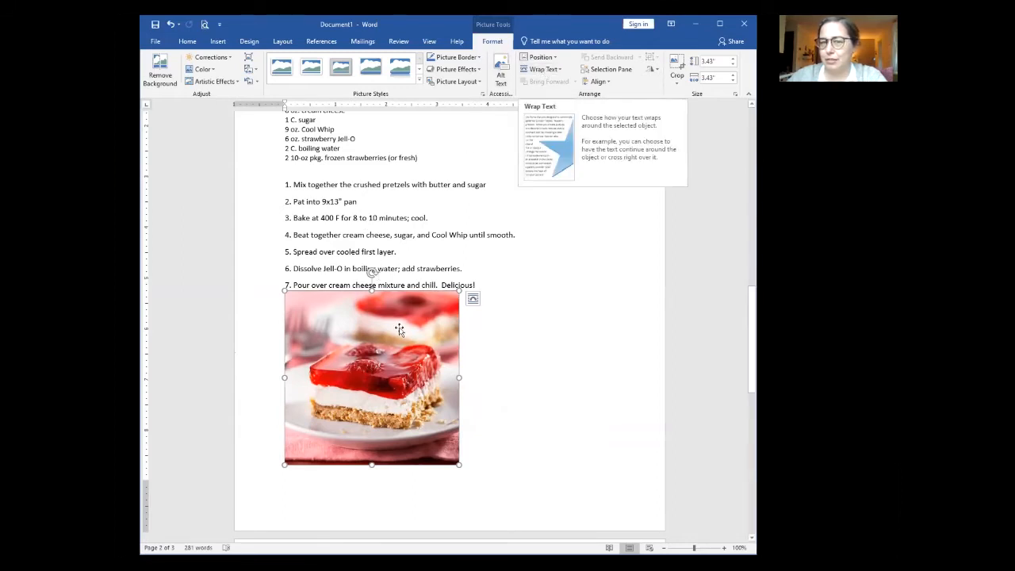
pyautogui.scroll(3, 338, 339)
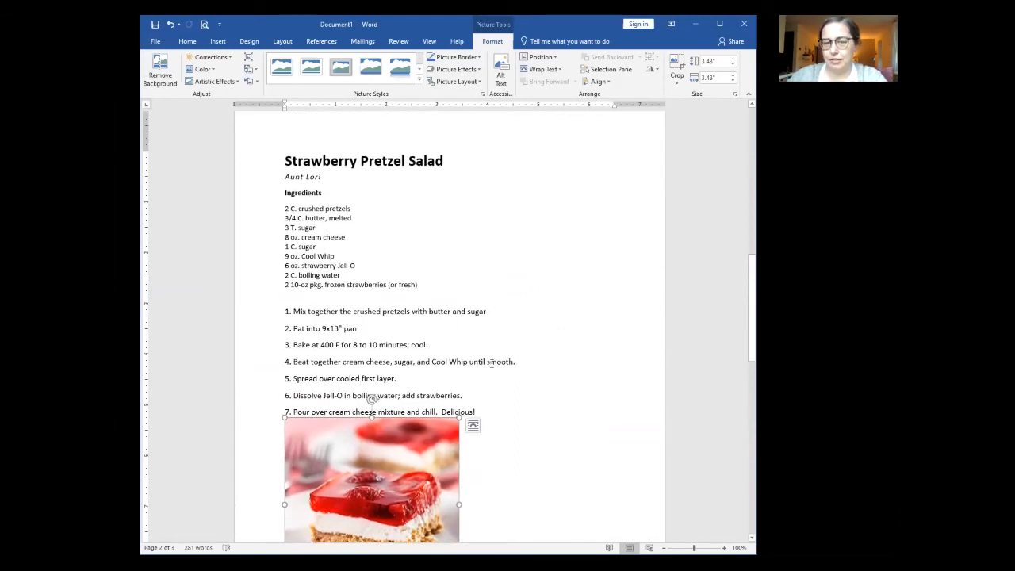
# Step: Give the strawberry photo Square text wrapping and position it right of the ingredient list
pyautogui.moveTo(418, 430); pyautogui.dragTo(478, 243)
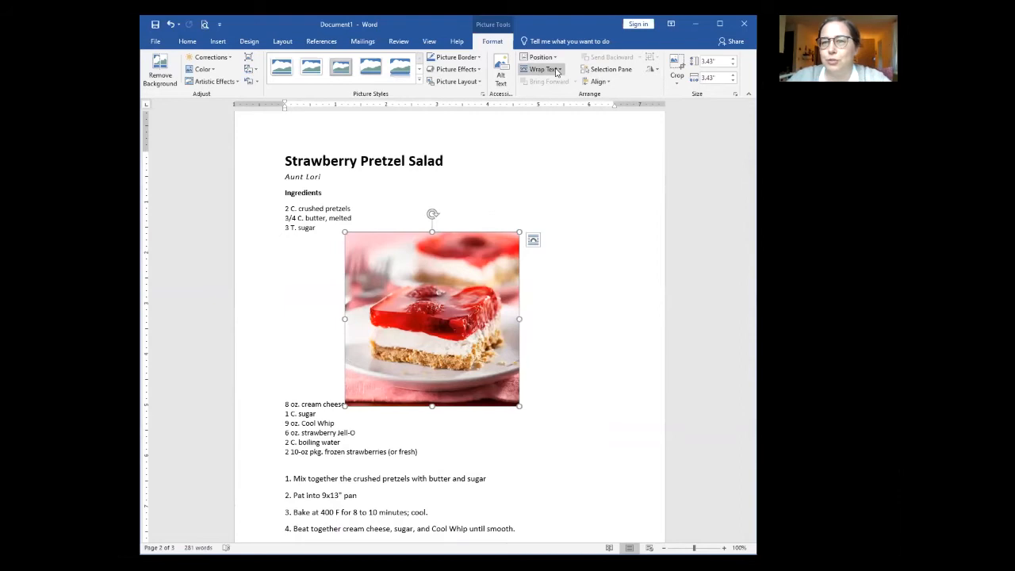
pyautogui.click(556, 72)
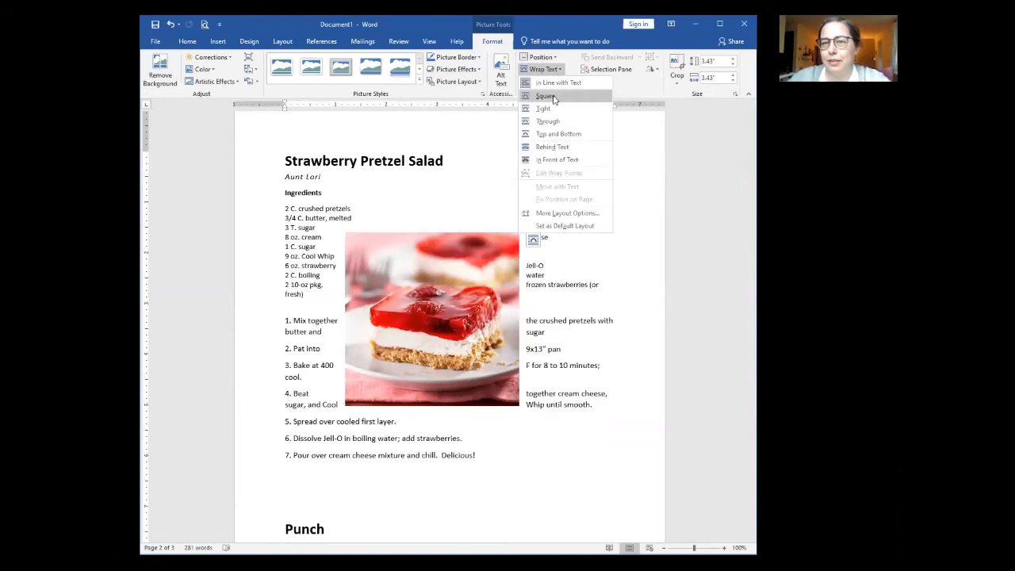
pyautogui.click(553, 96)
pyautogui.moveTo(440, 299); pyautogui.dragTo(537, 249)
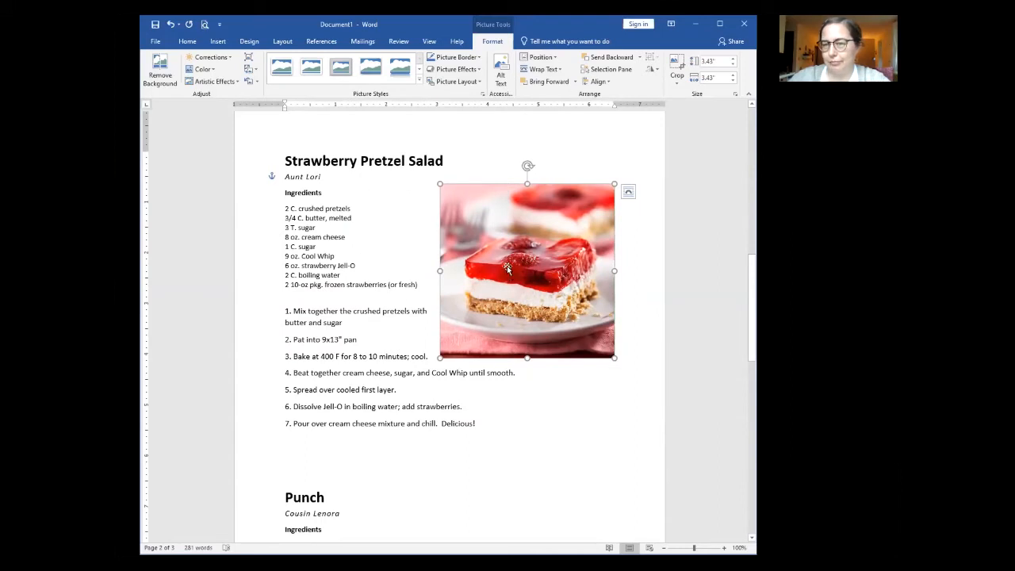
pyautogui.moveTo(510, 253)
pyautogui.mouseDown()
pyautogui.moveTo(496, 251)
pyautogui.moveTo(517, 245)
pyautogui.moveTo(526, 261)
pyautogui.moveTo(507, 247)
pyautogui.mouseUp()
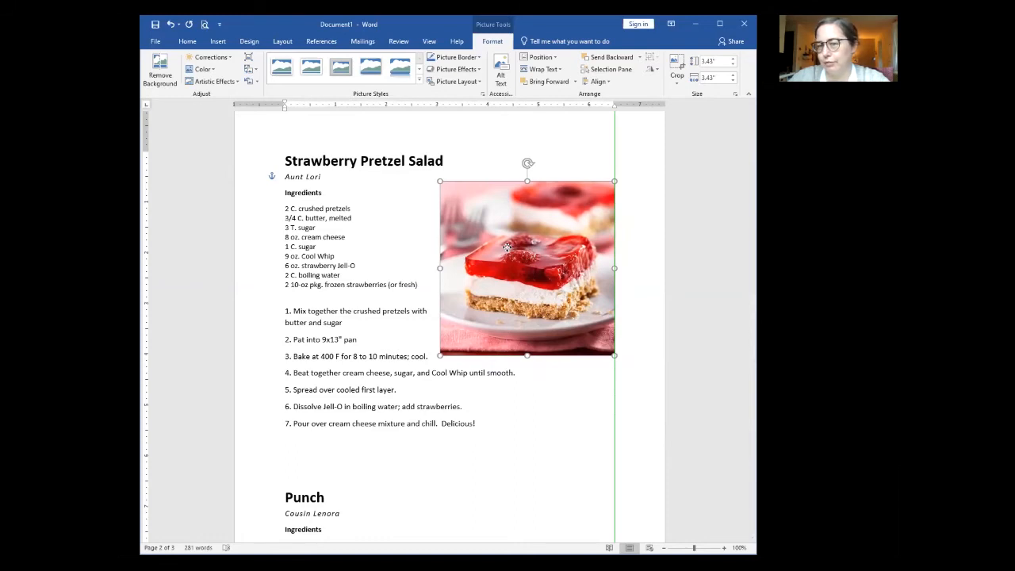
pyautogui.moveTo(507, 248); pyautogui.dragTo(507, 248)
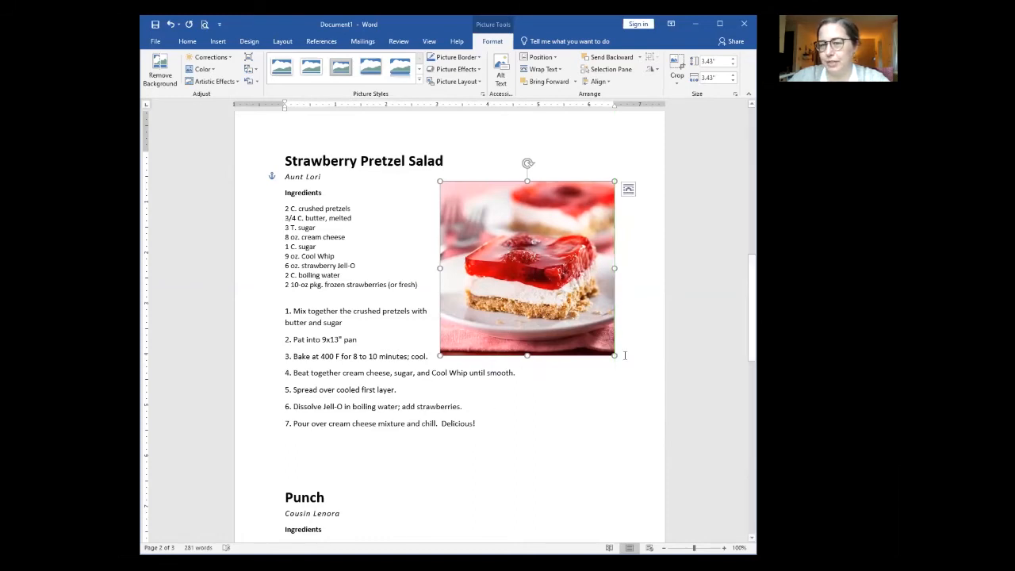
pyautogui.click(538, 455)
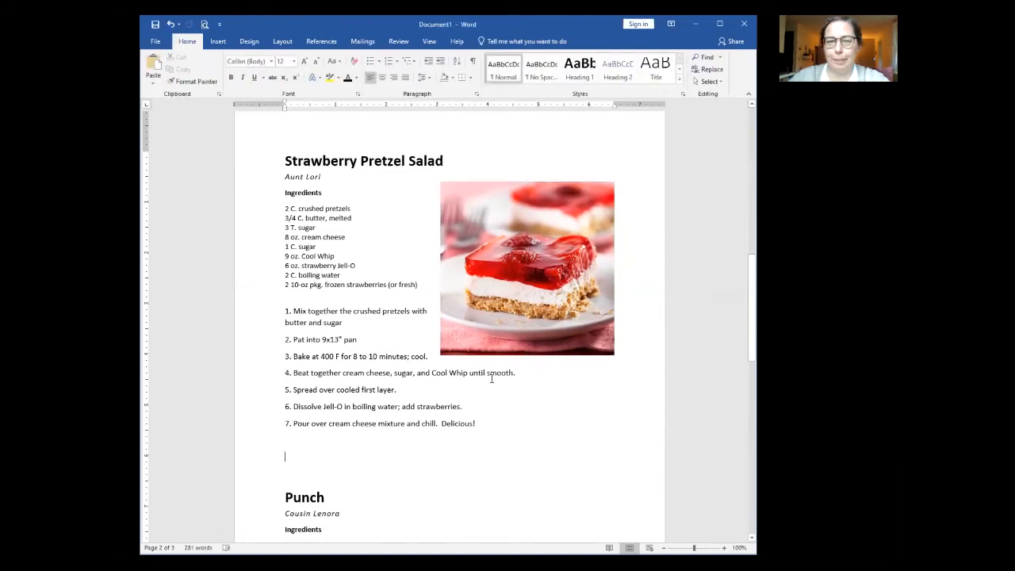
# Step: Remove the blank line below step 7, then insert the punch picture into the Punch ingredients at about 6 by 4 inches
pyautogui.scroll(-5, 492, 379)
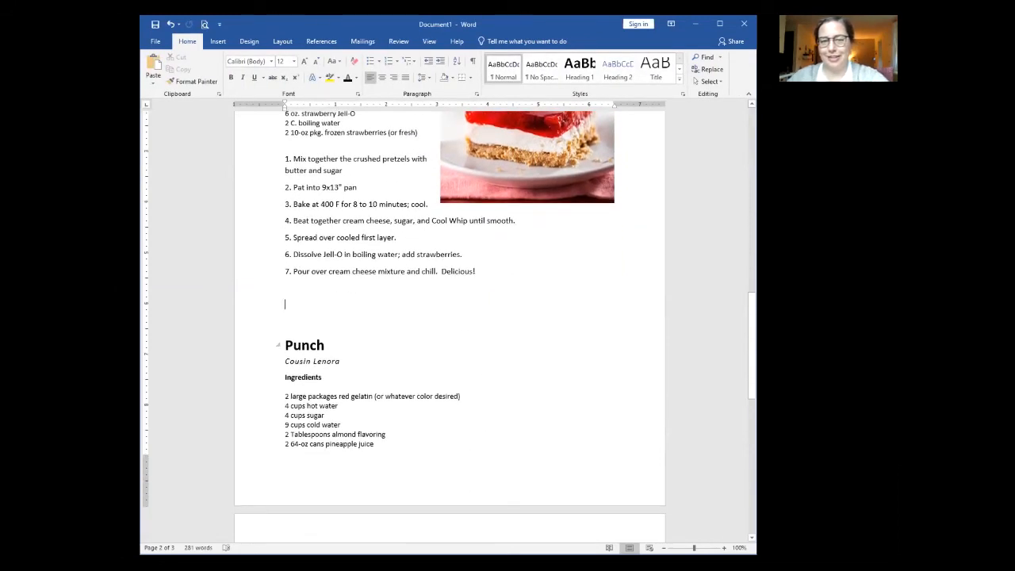
pyautogui.press('BackSpace')
pyautogui.press('BackSpace')
pyautogui.click(461, 402)
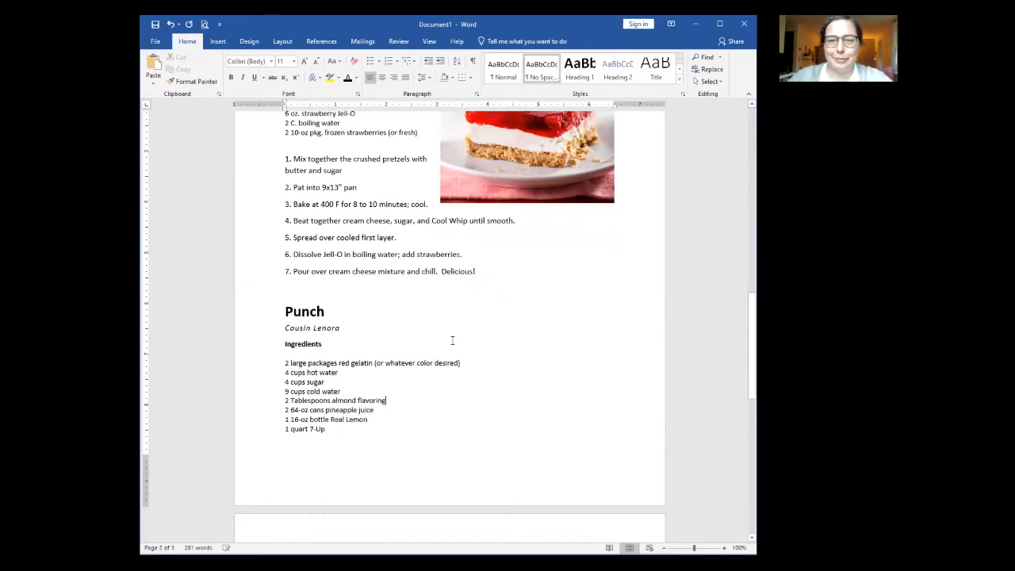
pyautogui.click(218, 41)
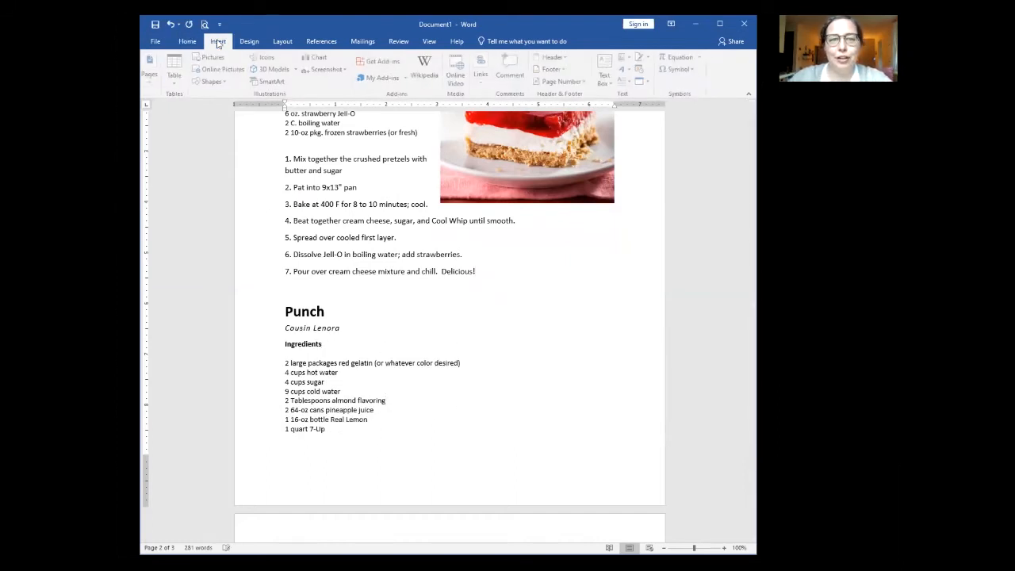
pyautogui.click(211, 58)
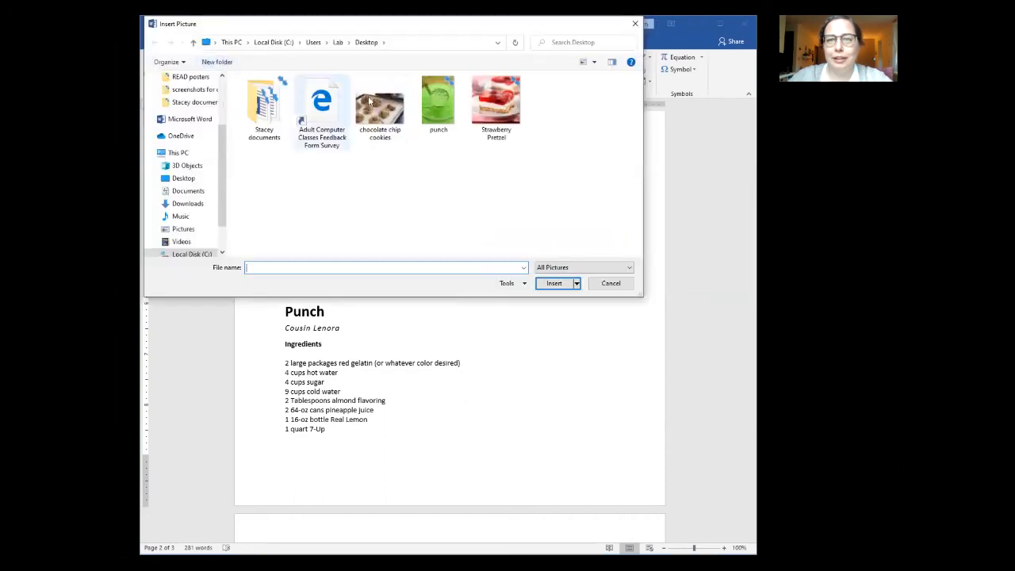
pyautogui.click(438, 102)
pyautogui.click(555, 284)
pyautogui.scroll(-3, 516, 334)
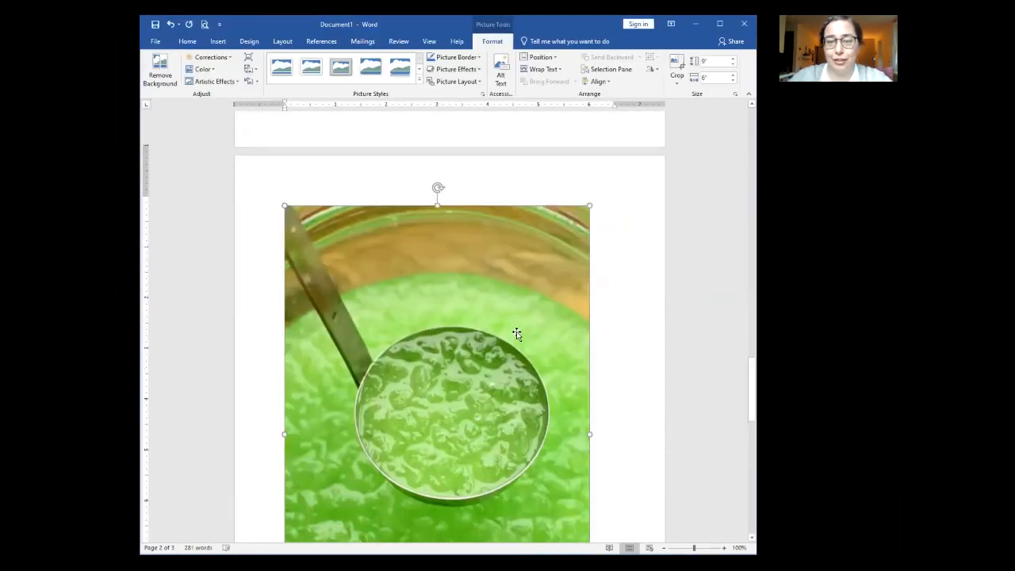
pyautogui.moveTo(588, 121); pyautogui.dragTo(350, 271)
# Step: Crop away the top and bottom of the punch photo
pyautogui.click(678, 67)
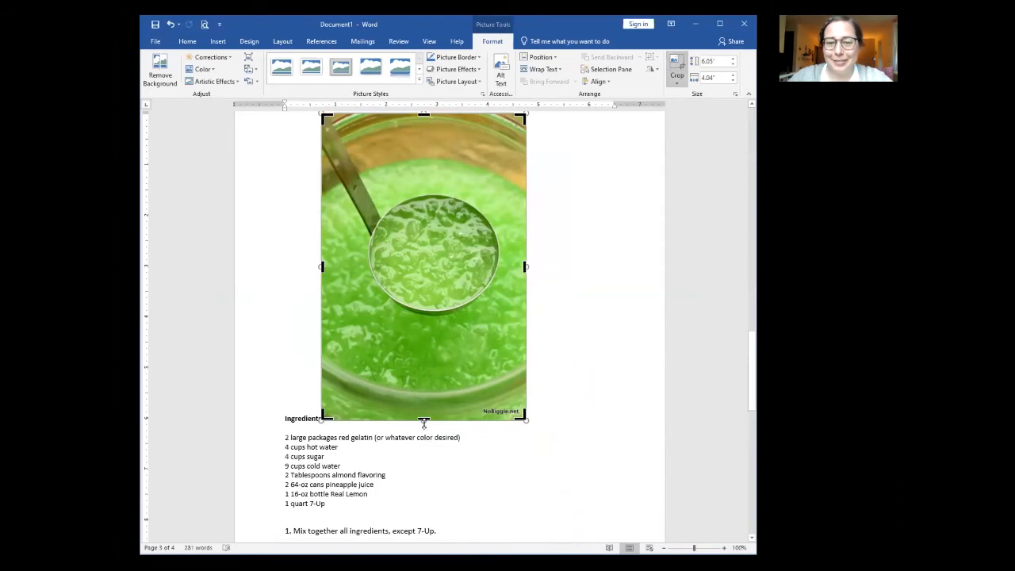
pyautogui.moveTo(423, 420); pyautogui.dragTo(422, 354)
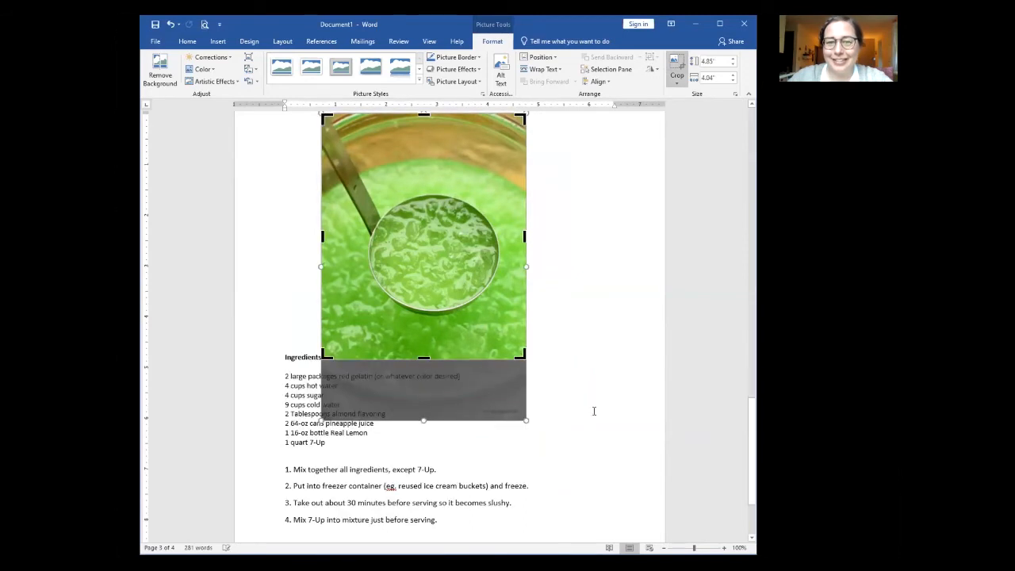
pyautogui.scroll(3, 594, 410)
pyautogui.moveTo(423, 215); pyautogui.dragTo(427, 253)
pyautogui.click(598, 354)
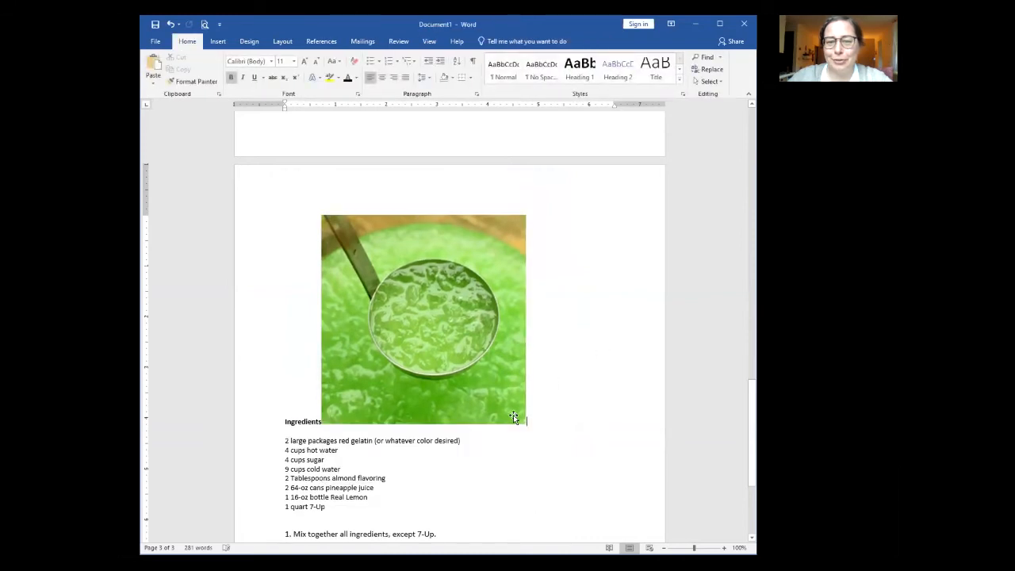
pyautogui.scroll(4, 513, 415)
# Step: Wrap the punch photo Square, shrink it to about 2.4 inches, and move it beside the ingredients
pyautogui.click(427, 431)
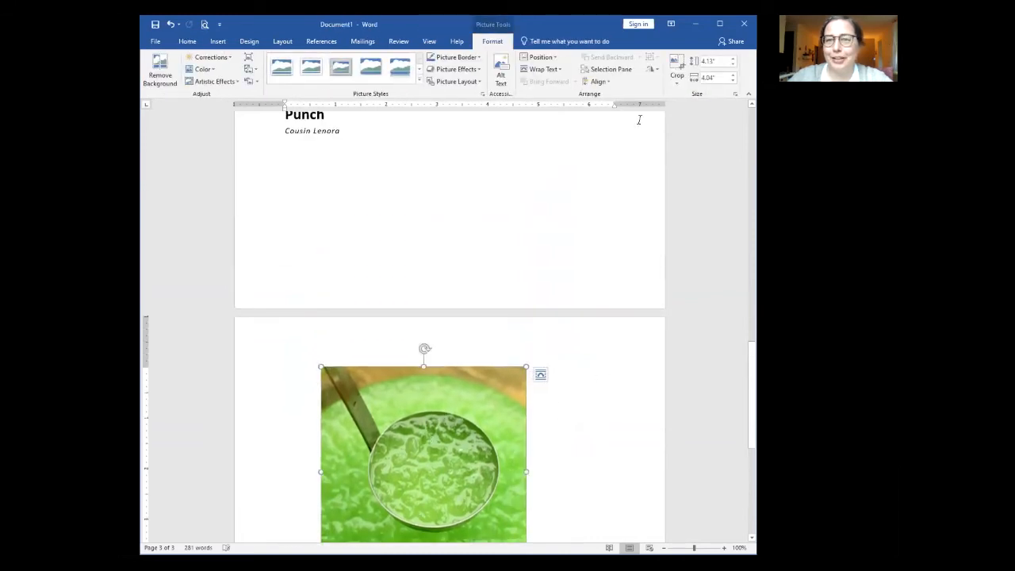
pyautogui.click(550, 70)
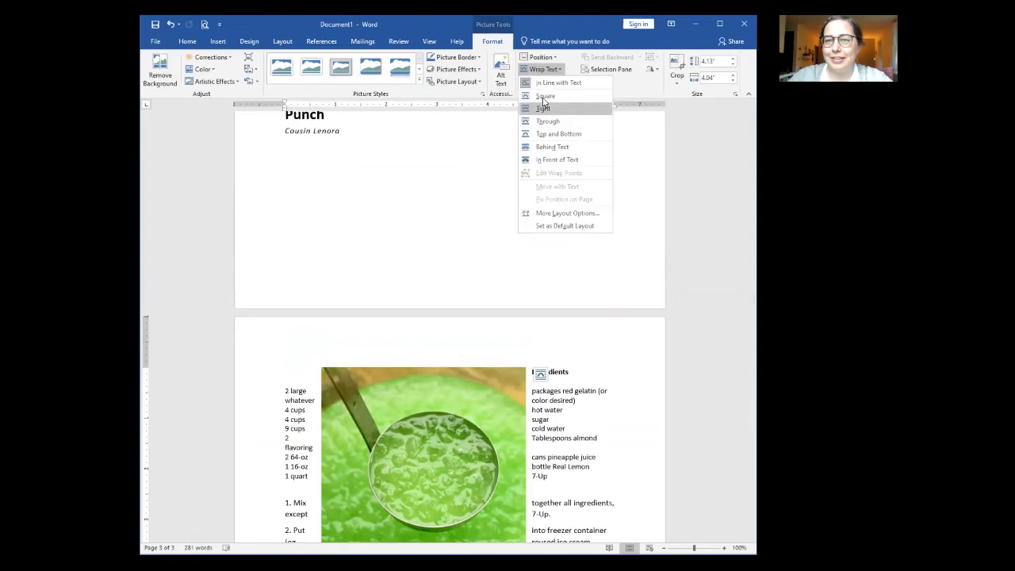
pyautogui.click(544, 98)
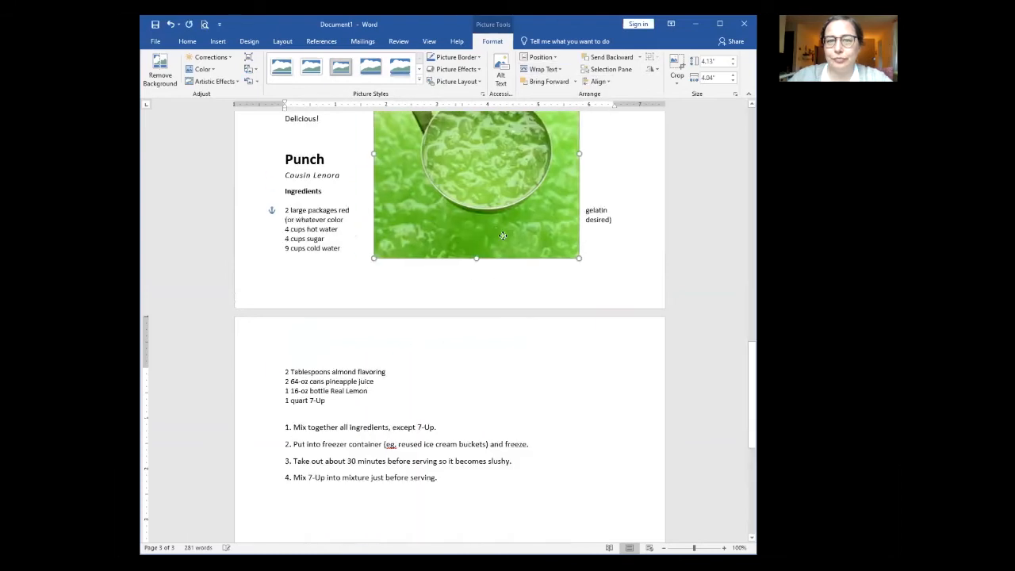
pyautogui.scroll(4, 532, 346)
pyautogui.moveTo(626, 240); pyautogui.dragTo(541, 326)
pyautogui.moveTo(470, 370); pyautogui.dragTo(526, 358)
pyautogui.click(463, 310)
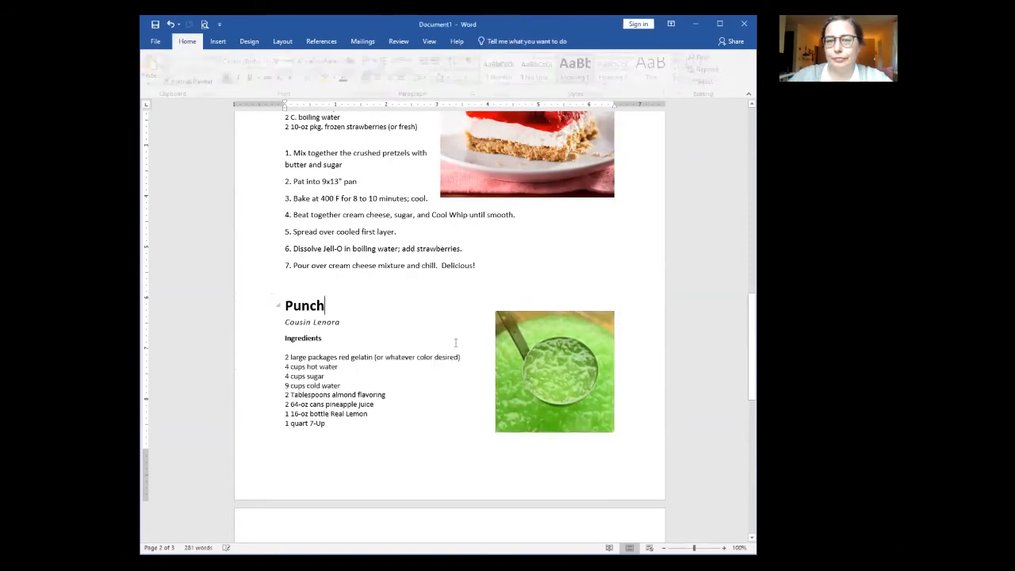
pyautogui.scroll(4, 456, 343)
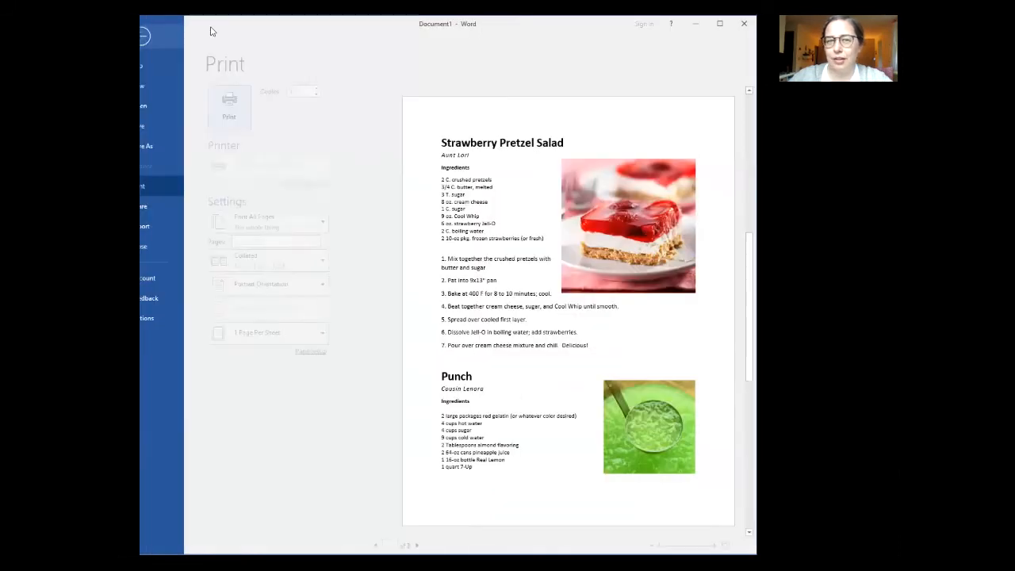
pyautogui.click(210, 27)
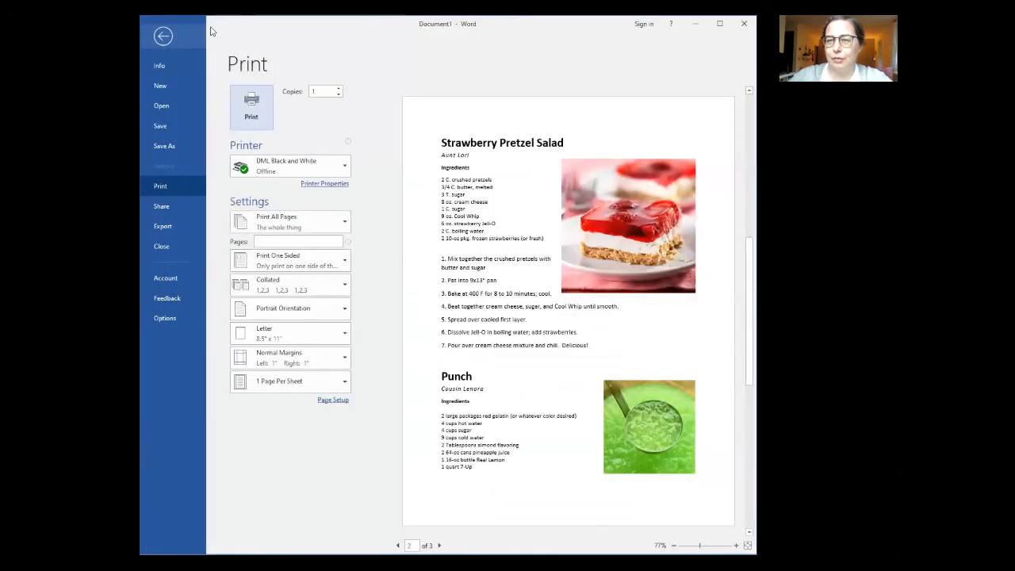
pyautogui.click(399, 545)
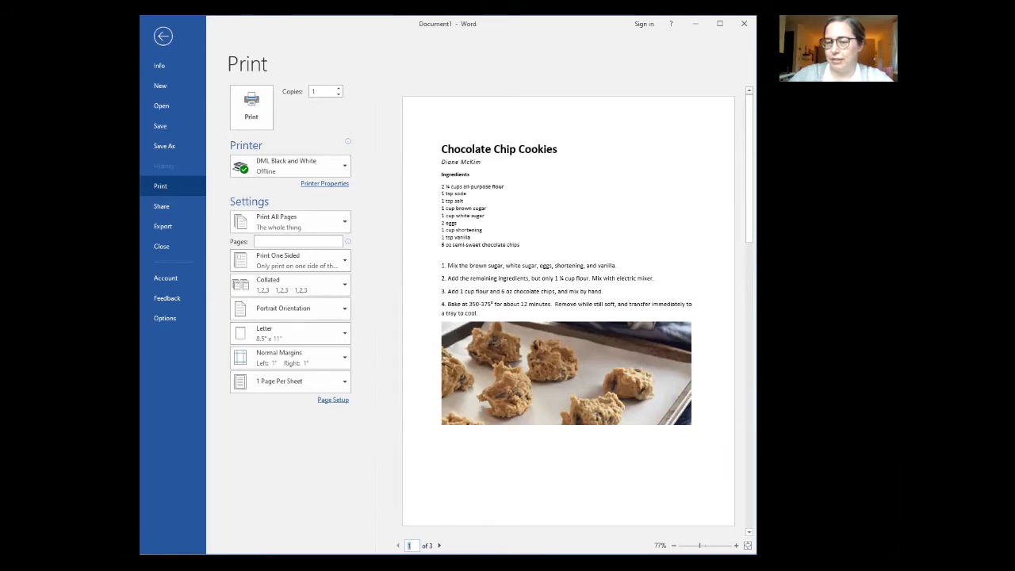
pyautogui.click(439, 546)
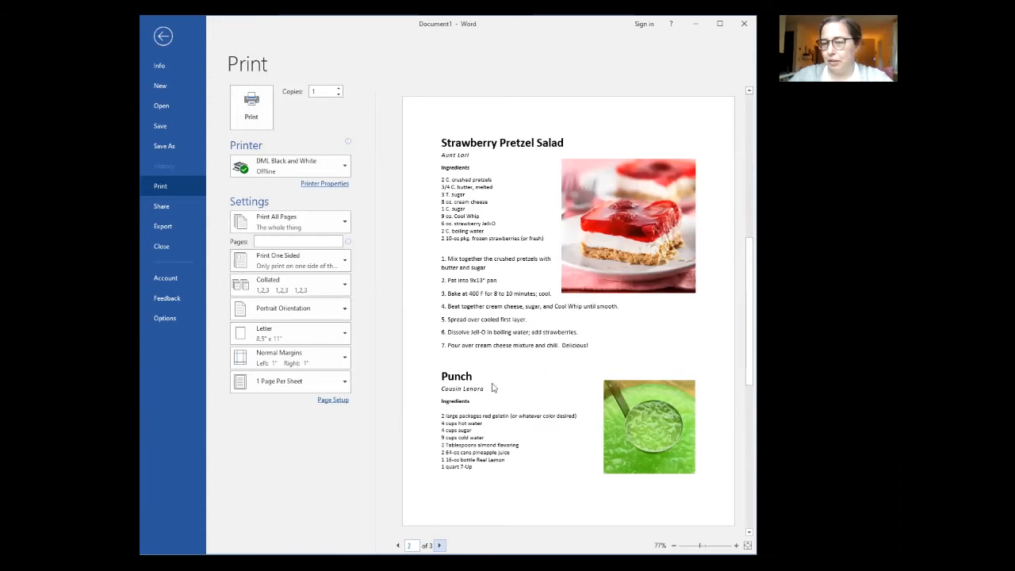
pyautogui.click(439, 545)
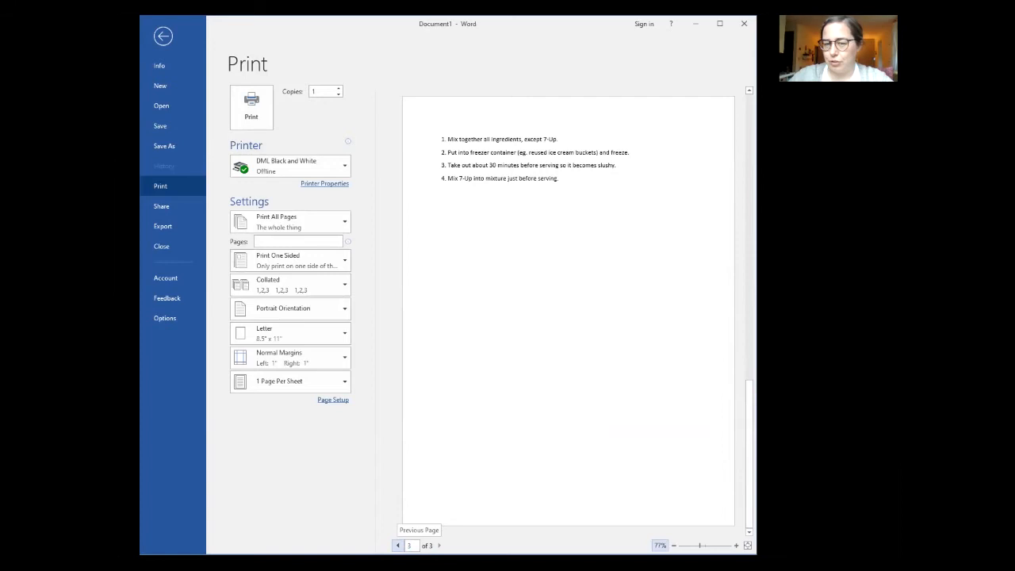
pyautogui.click(398, 546)
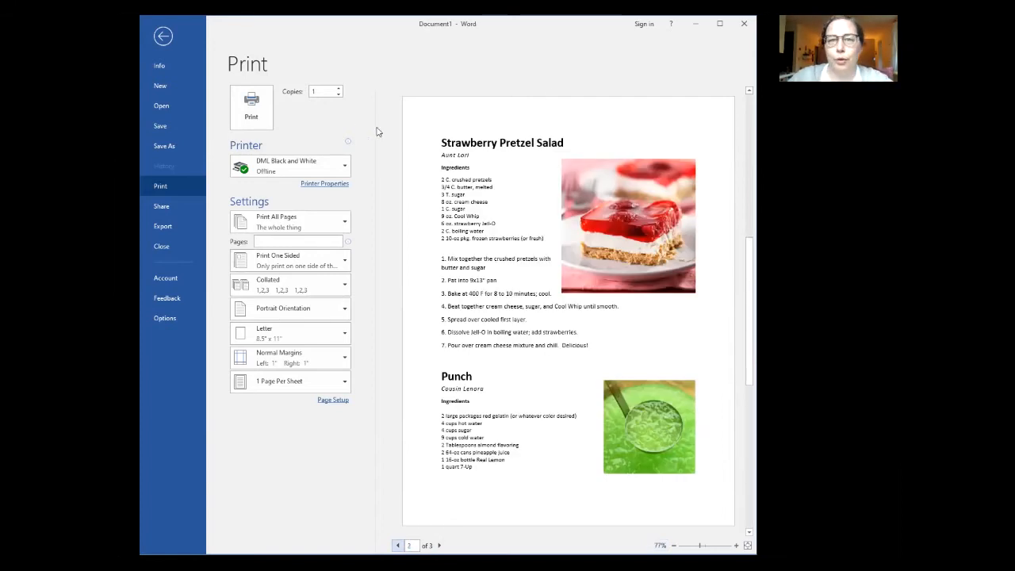
pyautogui.click(164, 36)
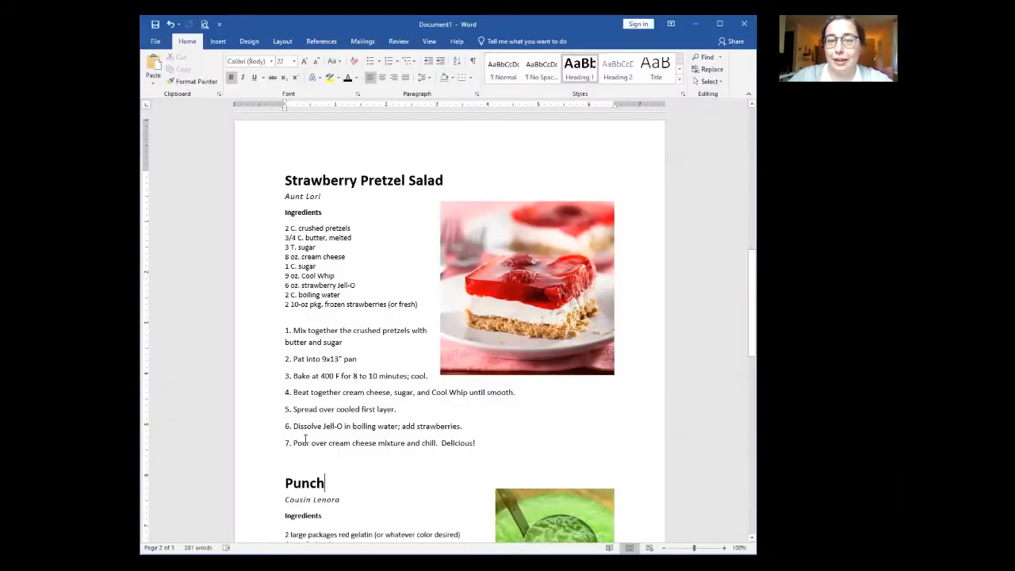
# Step: Delete the blank line above the Strawberry Pretzel Salad heading and put the caret after 'Delicious!'
pyautogui.scroll(5, 302, 440)
pyautogui.scroll(4, 304, 440)
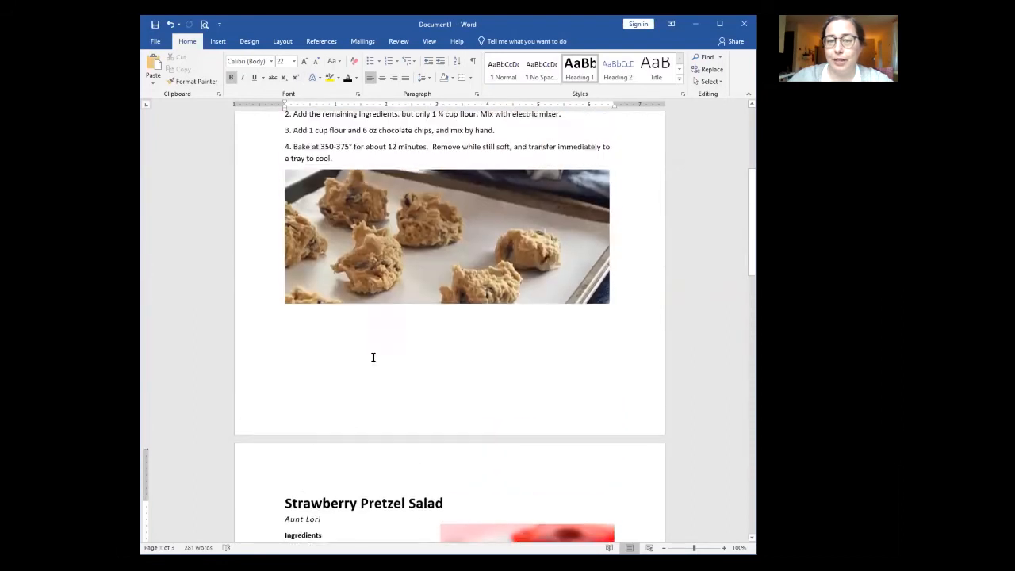
pyautogui.click(355, 168)
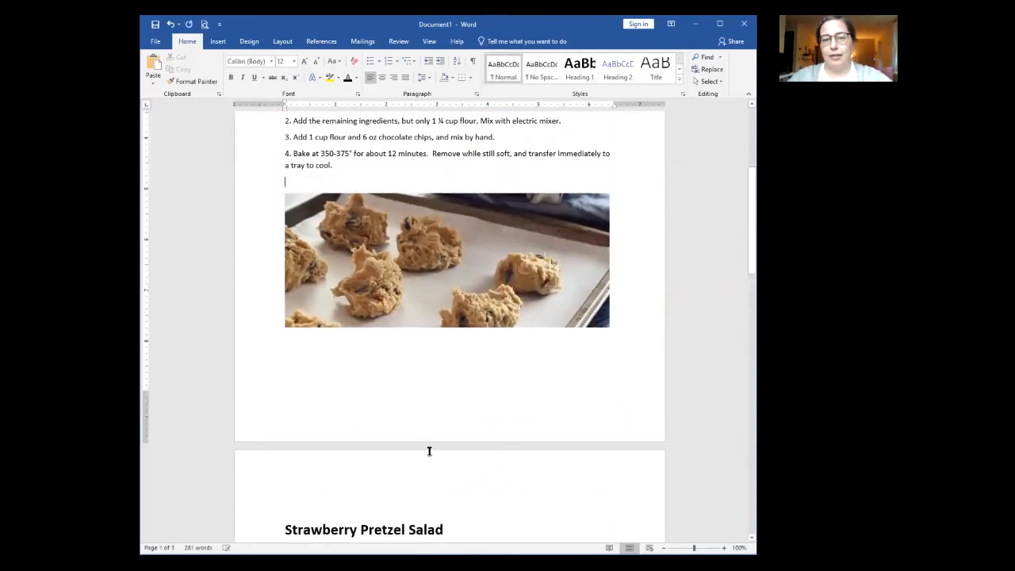
pyautogui.scroll(-3, 372, 391)
pyautogui.click(363, 378)
pyautogui.press('Delete')
pyautogui.scroll(-3, 403, 443)
pyautogui.scroll(-8, 403, 444)
pyautogui.click(482, 266)
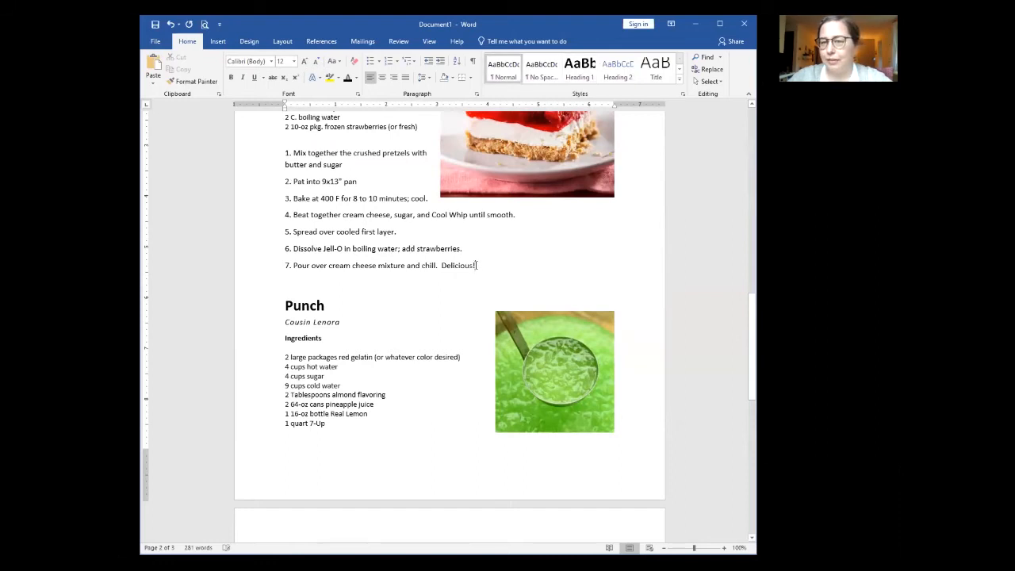
pyautogui.click(282, 41)
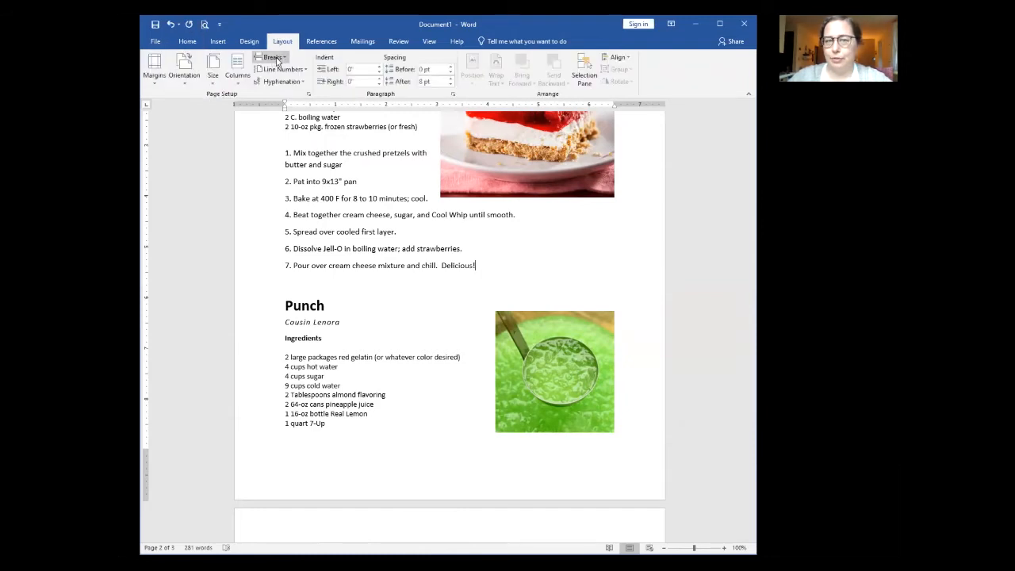
# Step: Try a page break after the strawberry recipe, then remove it so Punch stays on page 2
pyautogui.click(276, 60)
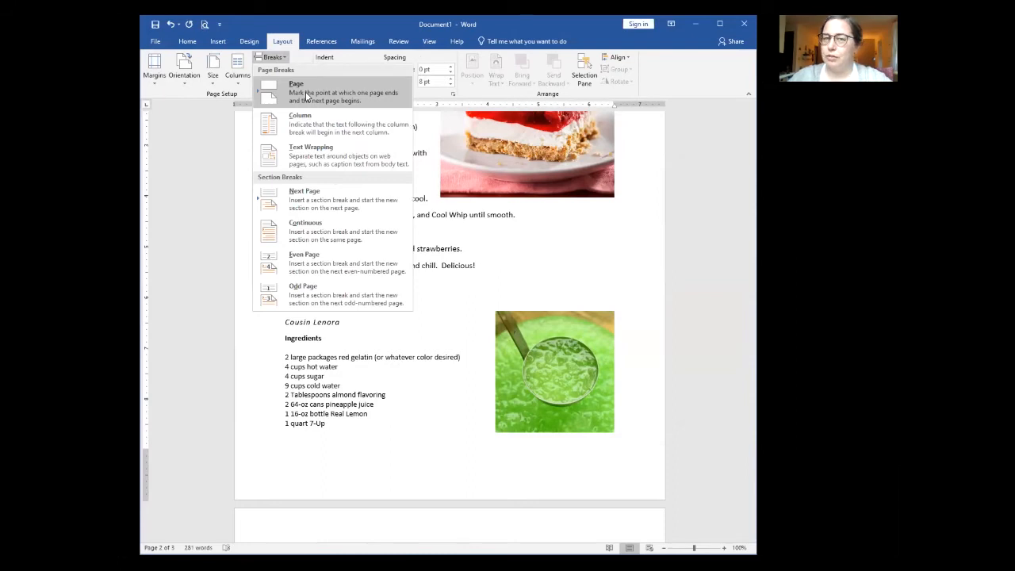
pyautogui.click(523, 283)
pyautogui.press('Return')
pyautogui.press('Return')
pyautogui.press('Return')
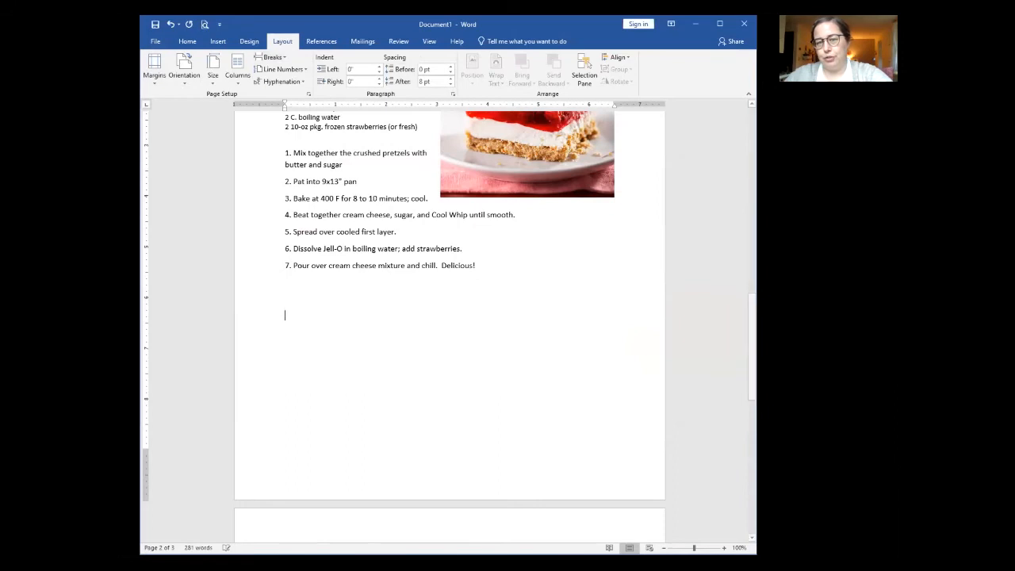
pyautogui.scroll(-4, 391, 401)
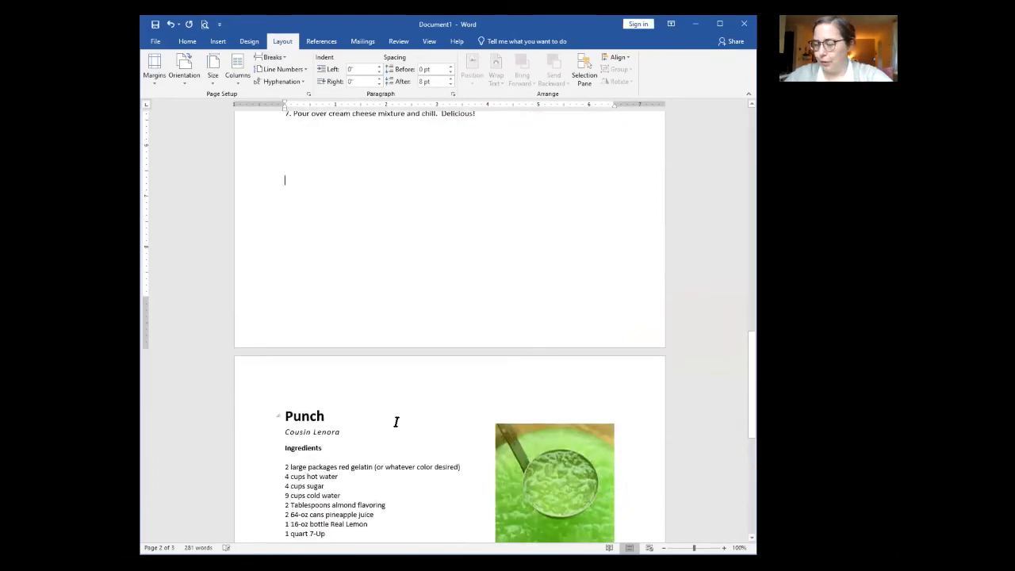
pyautogui.press('BackSpace')
pyautogui.press('BackSpace')
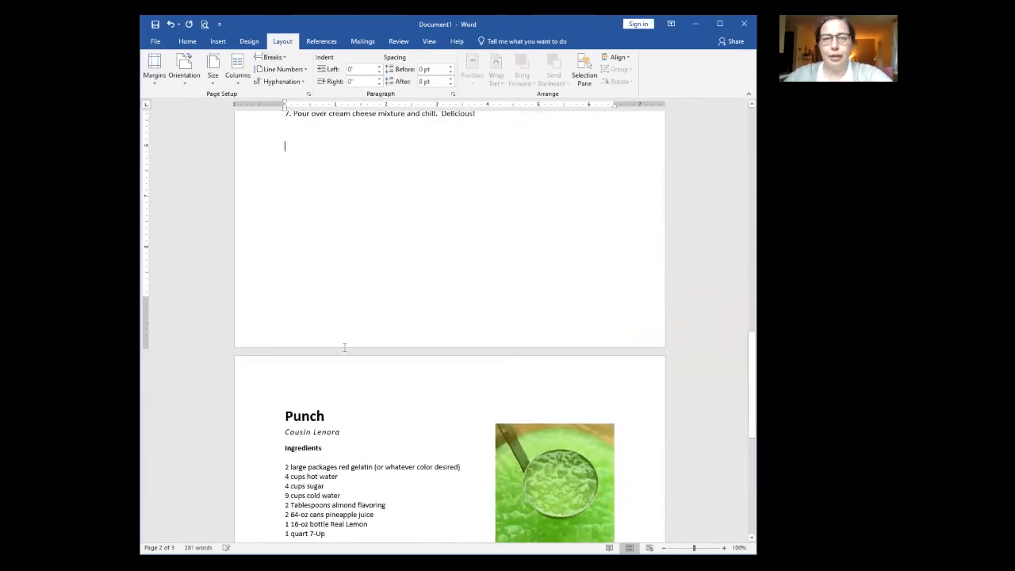
pyautogui.press('BackSpace')
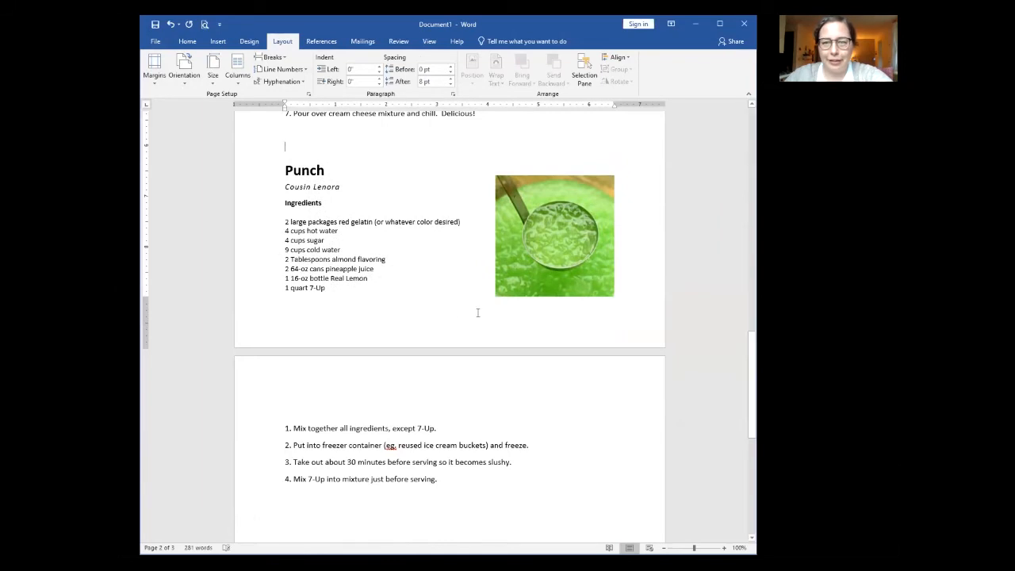
# Step: Scroll back up to the Chocolate Chip Cookies recipe at the top of page 1
pyautogui.scroll(2, 498, 390)
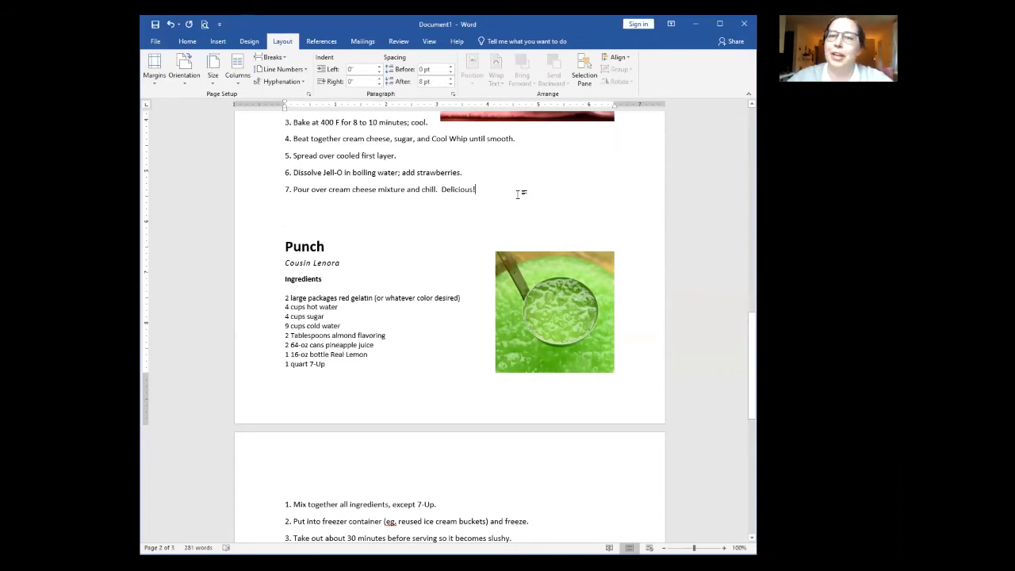
pyautogui.click(478, 202)
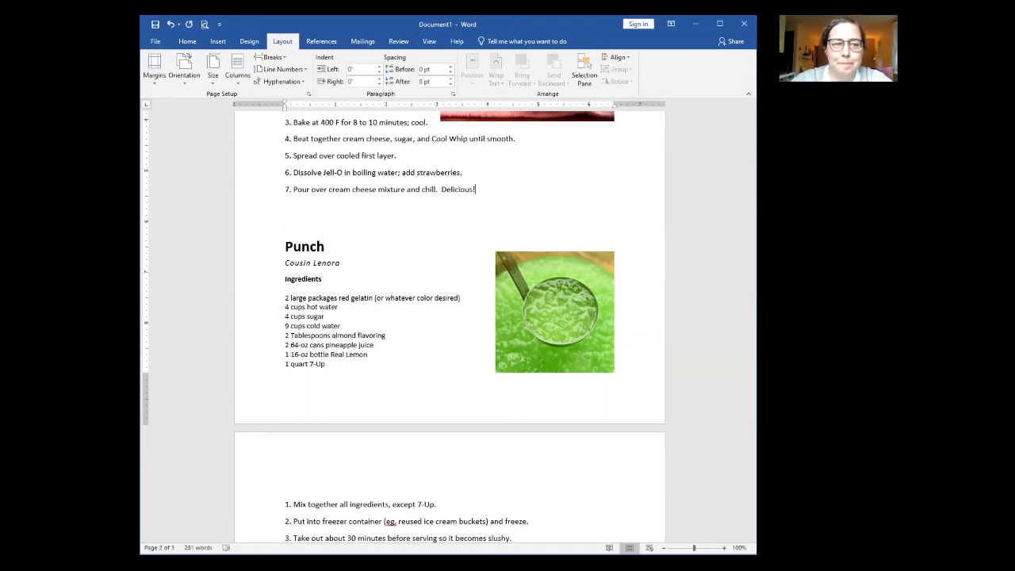
pyautogui.scroll(15, 418, 306)
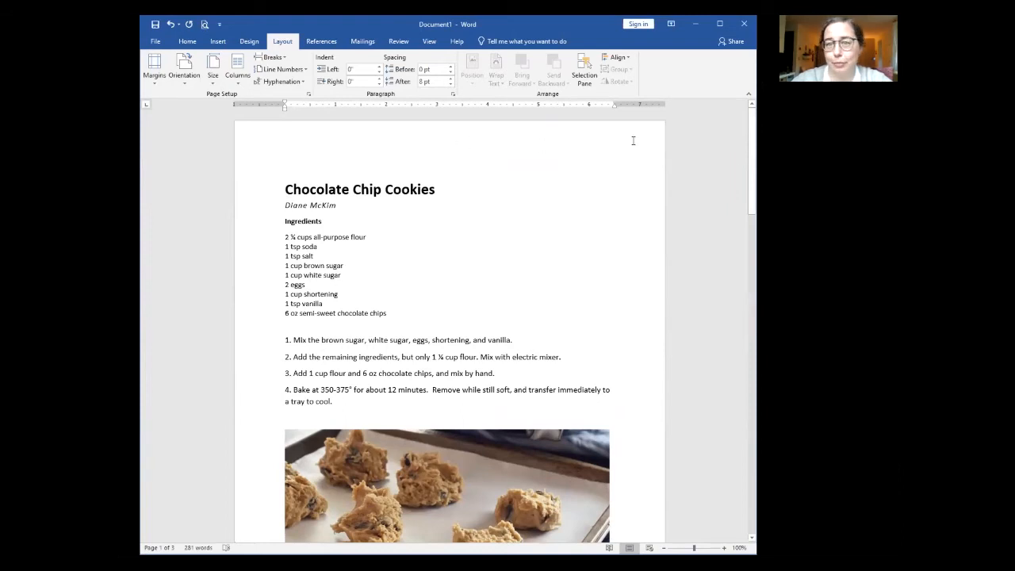
# Step: Open the page header and start typing 'McKim Family Cookbo' into it
pyautogui.click(439, 146)
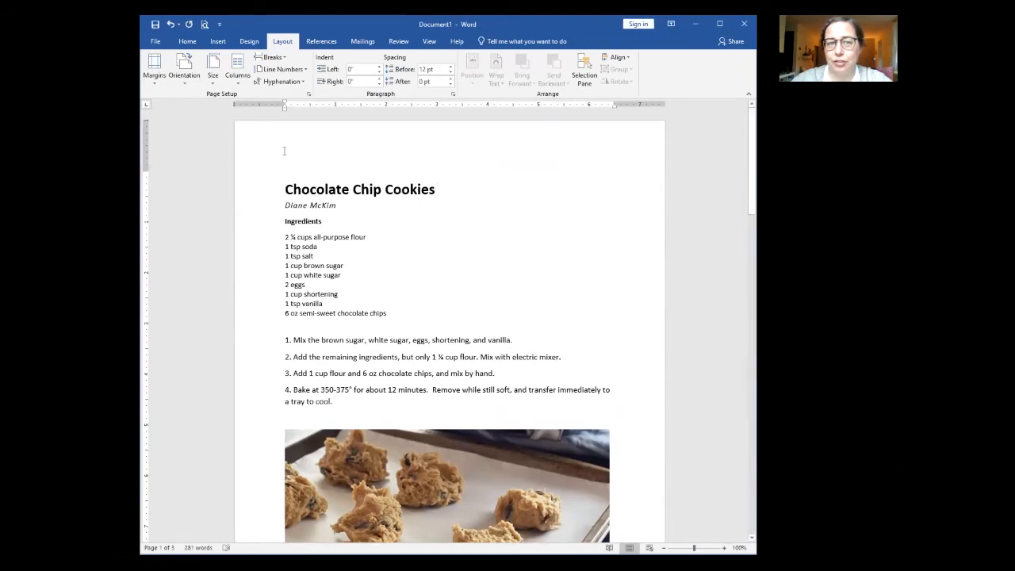
pyautogui.doubleClick(367, 143)
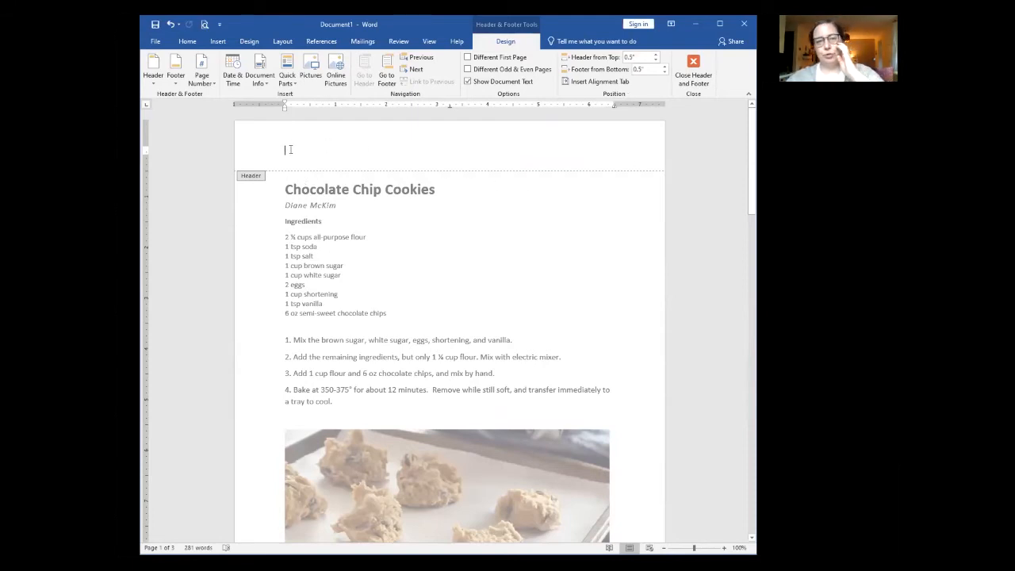
pyautogui.write('M')
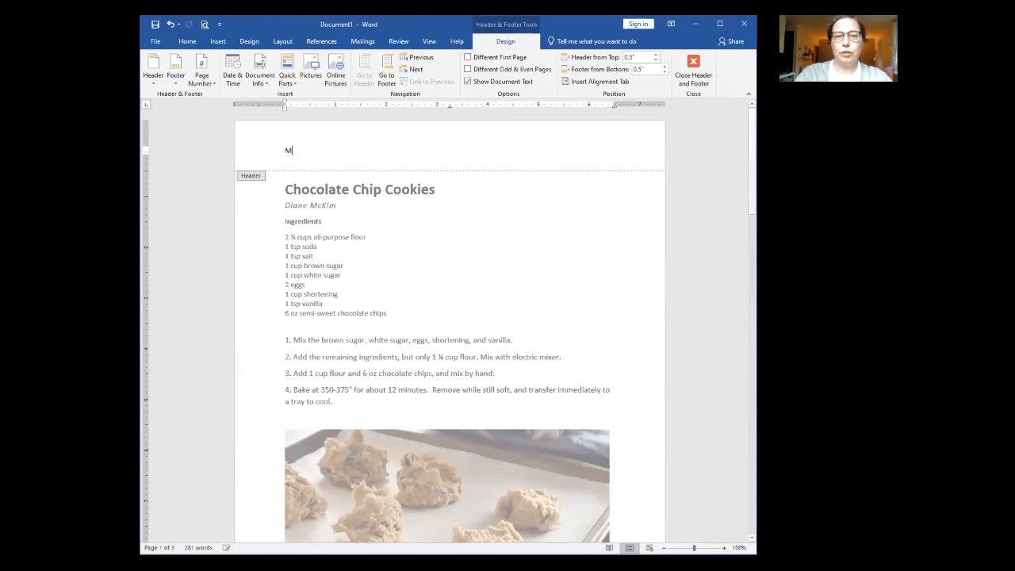
pyautogui.write('cKim Family Cookbook -')
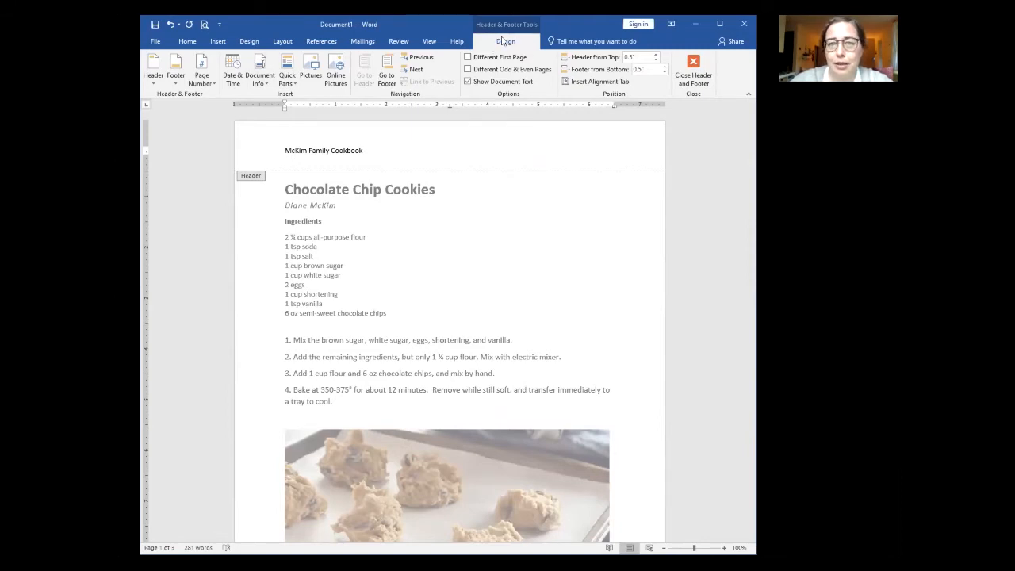
# Step: Add a Plain Number 3 page number to the header and type 'McKim Family Cookbook -' before it
pyautogui.click(205, 78)
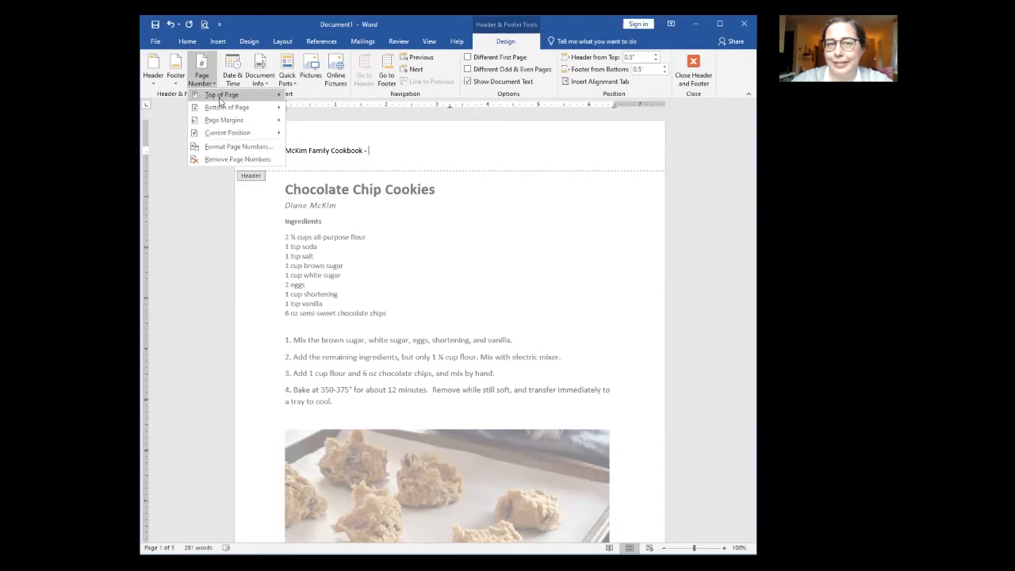
pyautogui.moveTo(220, 100)
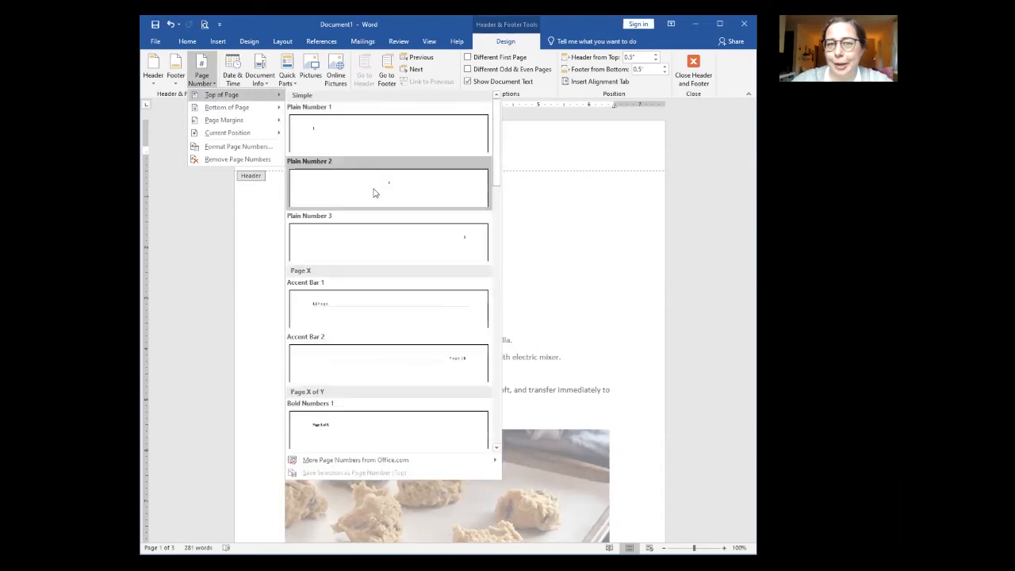
pyautogui.click(448, 248)
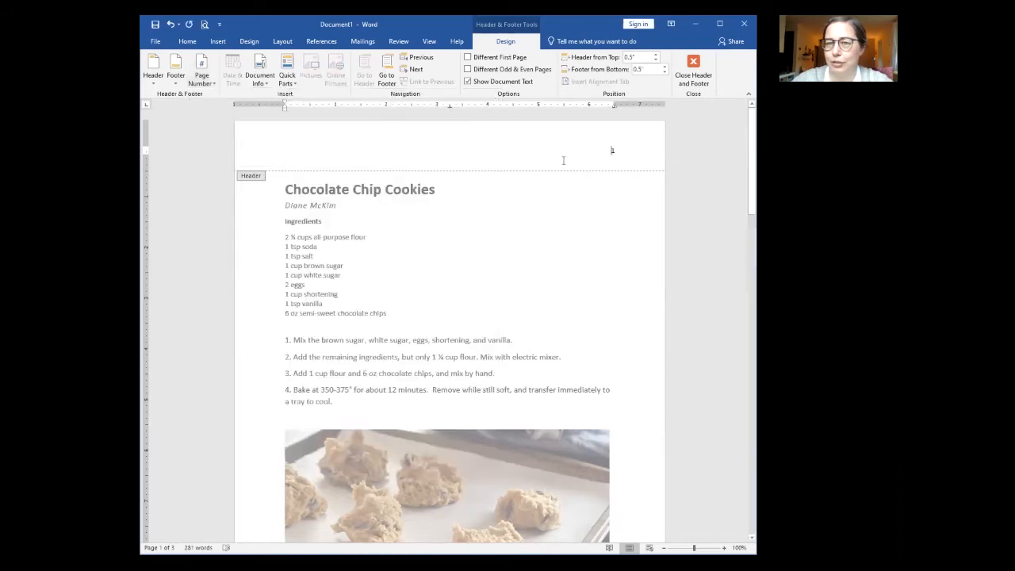
pyautogui.click(607, 151)
pyautogui.write('McKim Family Cookbook -')
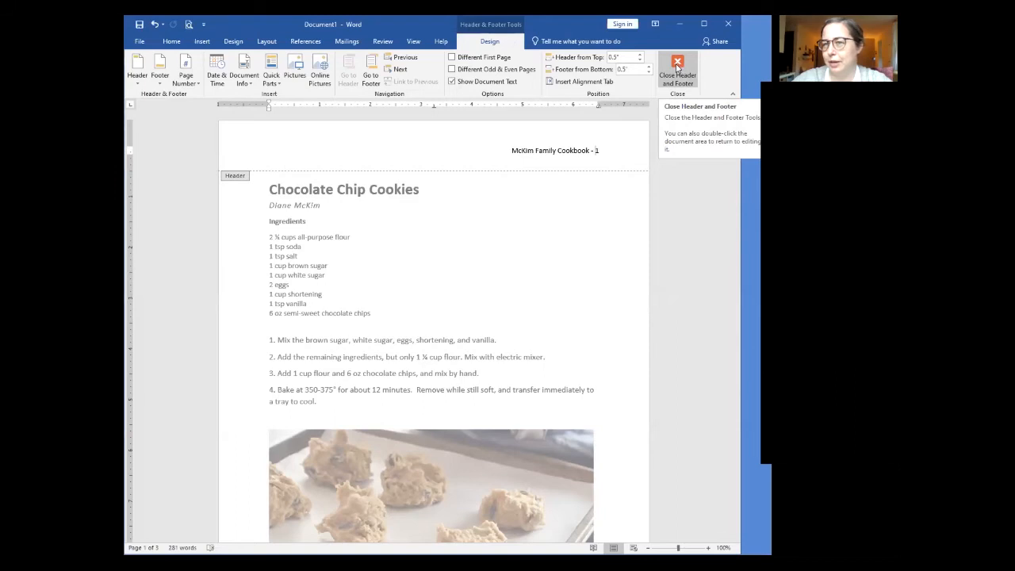
# Step: Close the header and scroll through pages 1–3 to confirm headers numbered 1, 2 and 3
pyautogui.click(678, 68)
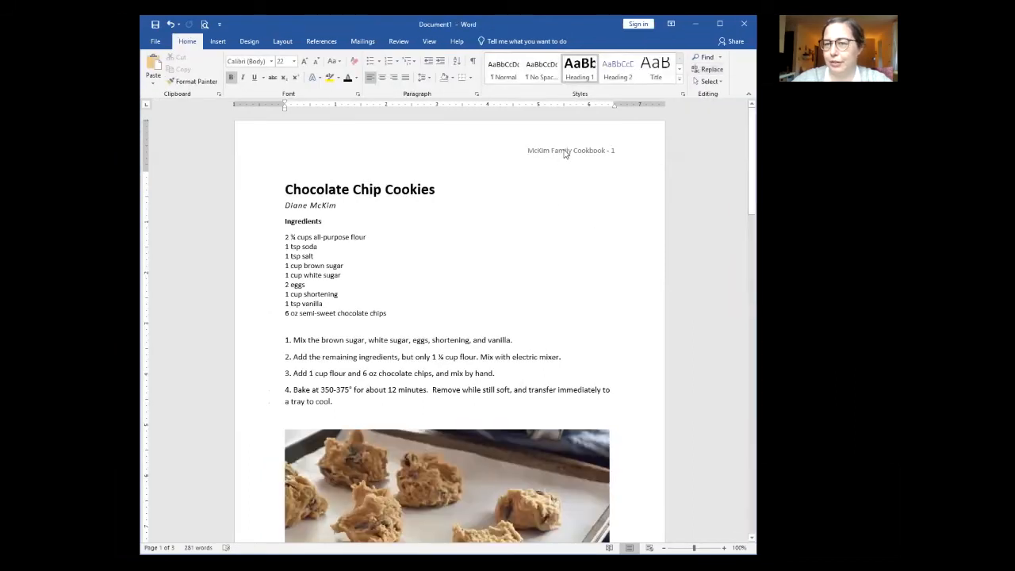
pyautogui.scroll(-10, 600, 157)
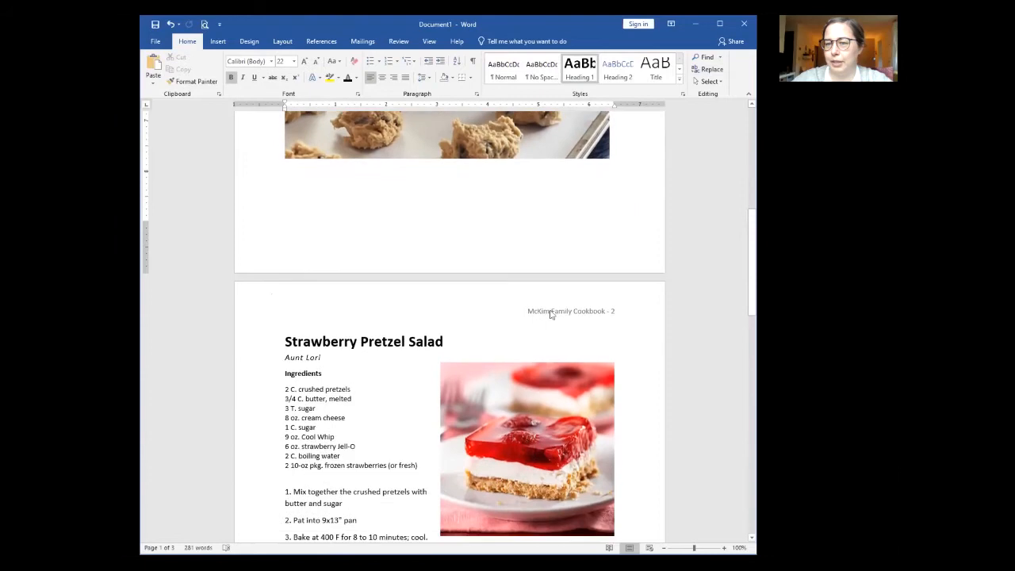
pyautogui.scroll(-10, 612, 317)
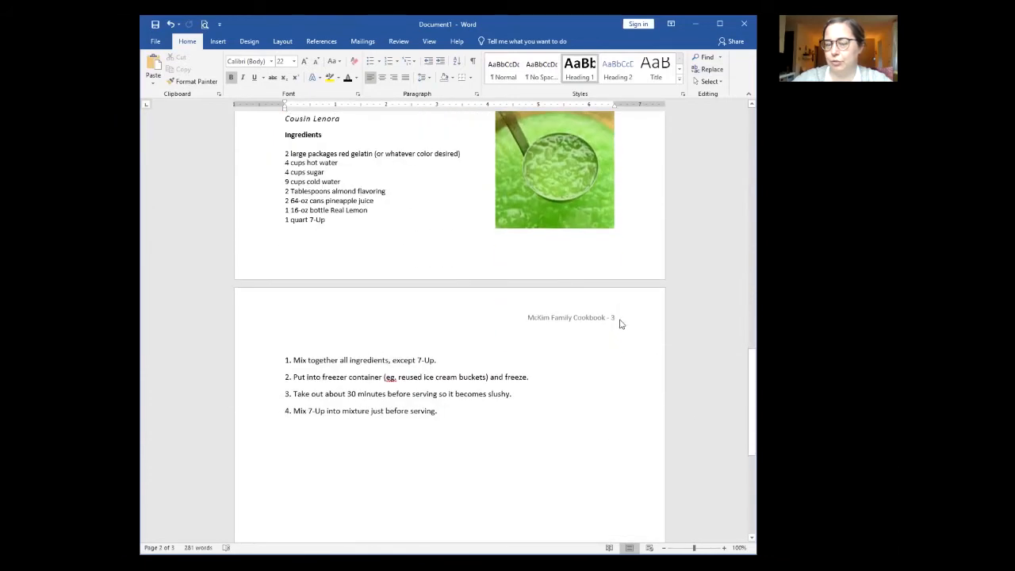
pyautogui.scroll(1, 619, 321)
pyautogui.scroll(20, 619, 321)
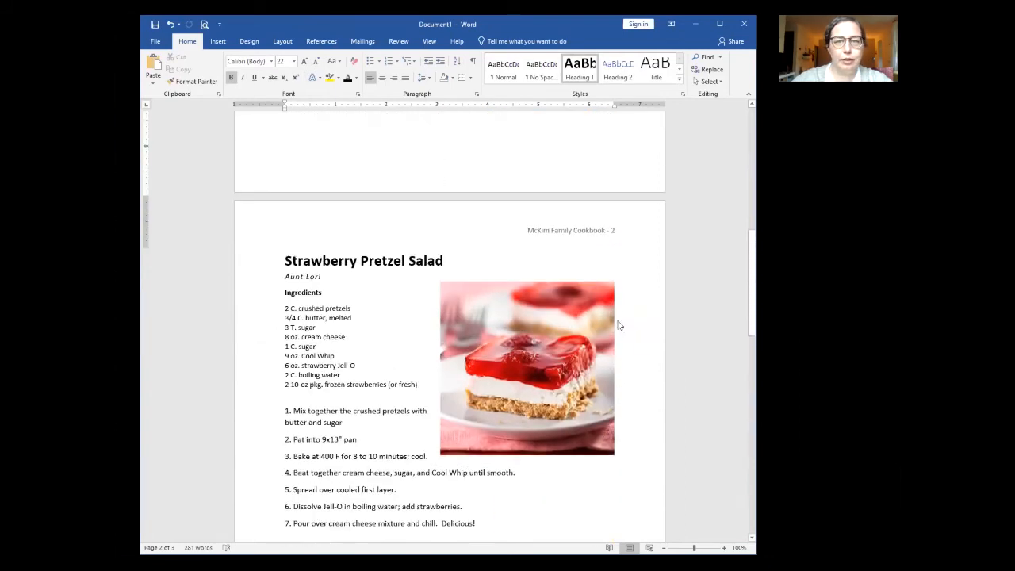
# Step: Format the header 'McKim Family Cookbook - 1' as orange 14 pt Californian FB, then return to the body
pyautogui.doubleClick(576, 151)
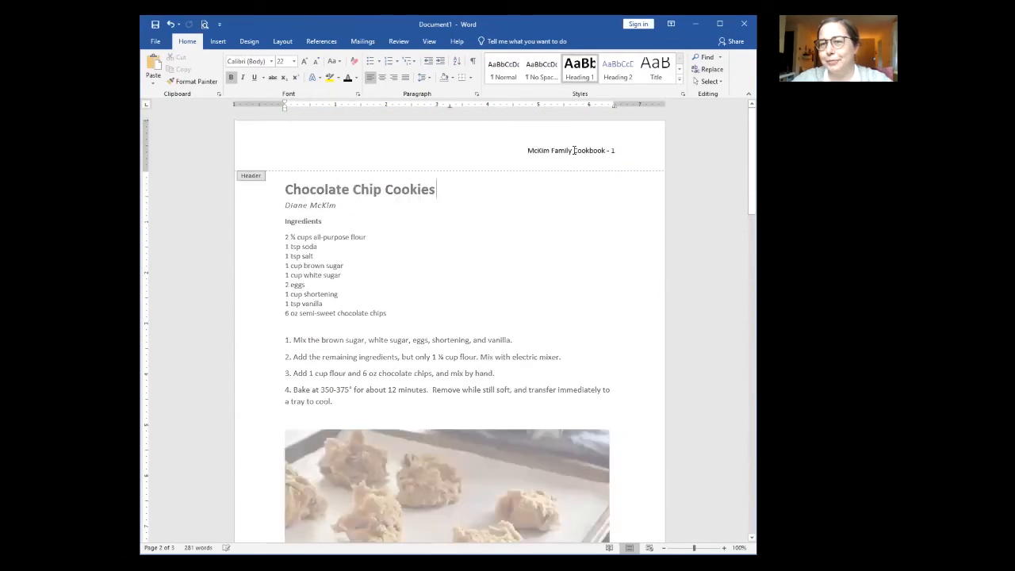
pyautogui.moveTo(526, 149); pyautogui.dragTo(620, 151)
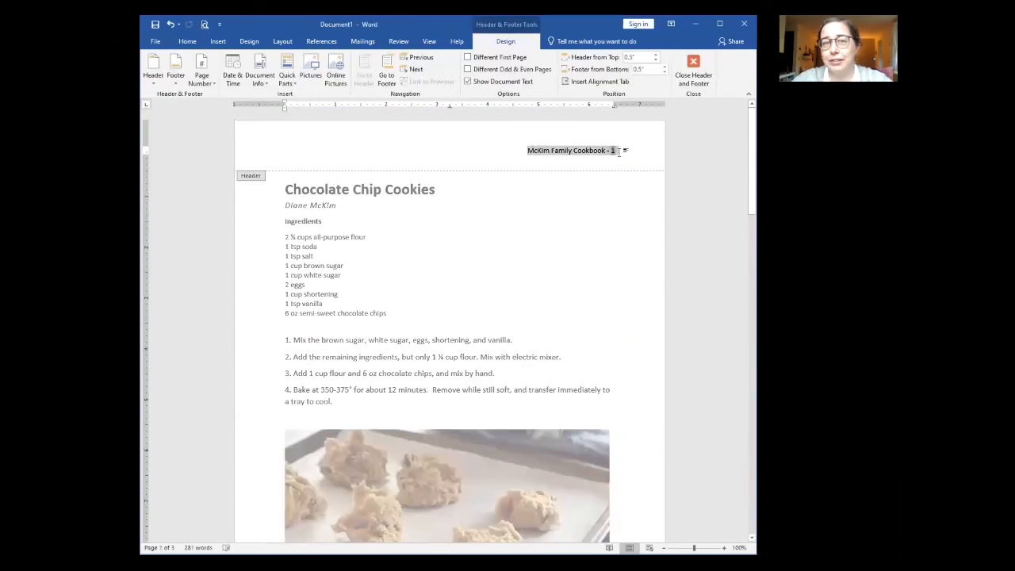
pyautogui.click(187, 42)
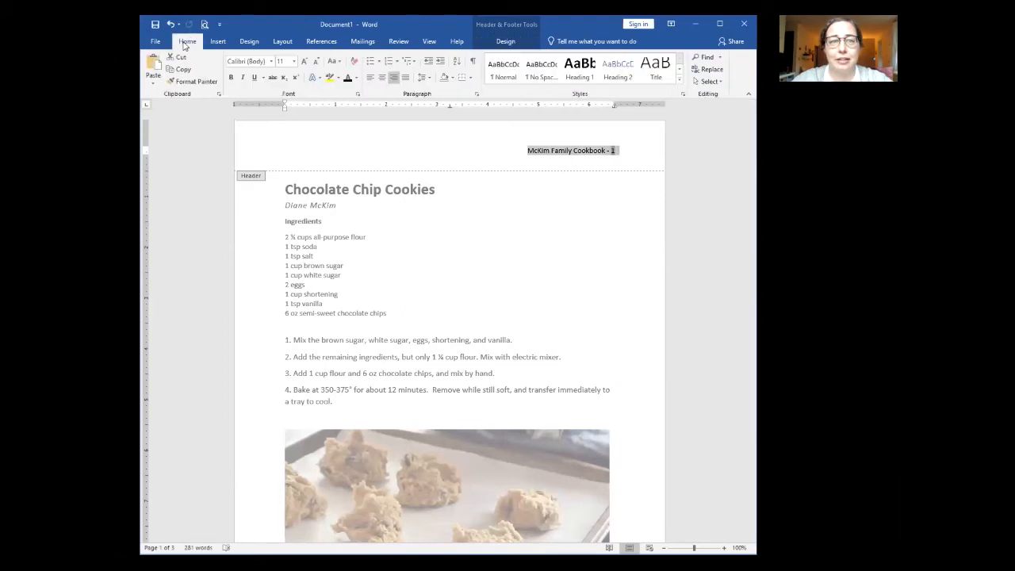
pyautogui.click(272, 62)
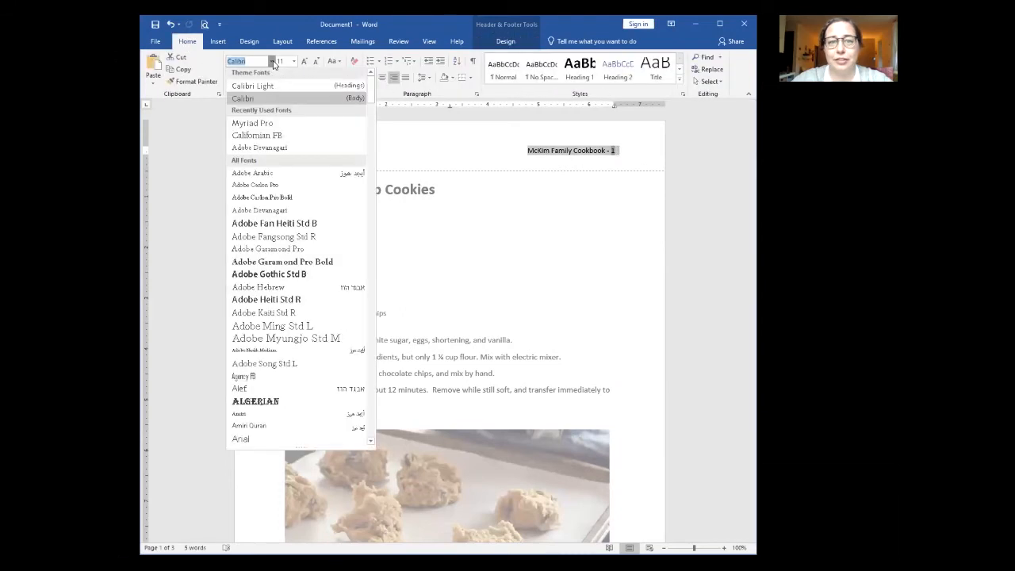
pyautogui.click(256, 137)
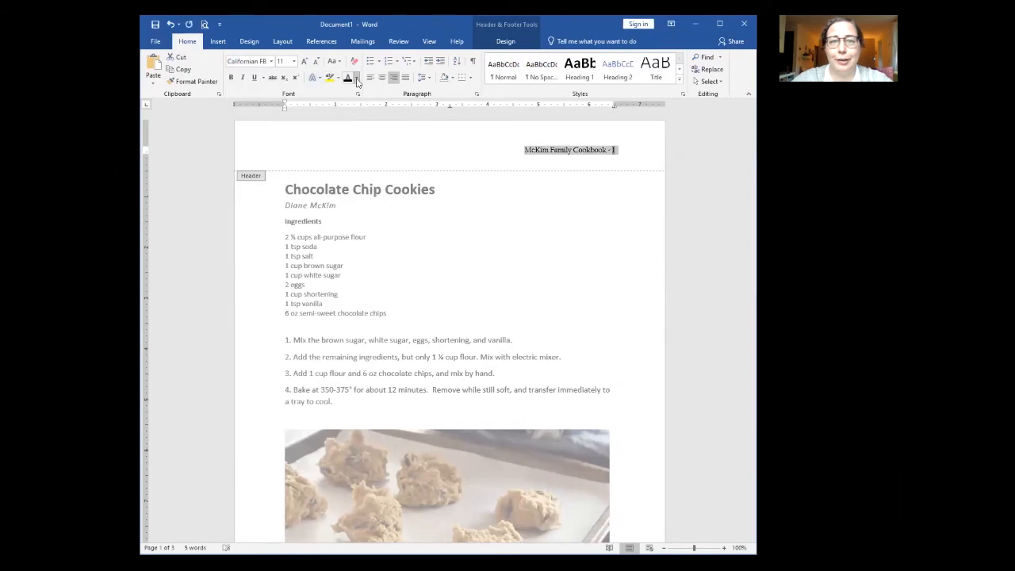
pyautogui.click(356, 79)
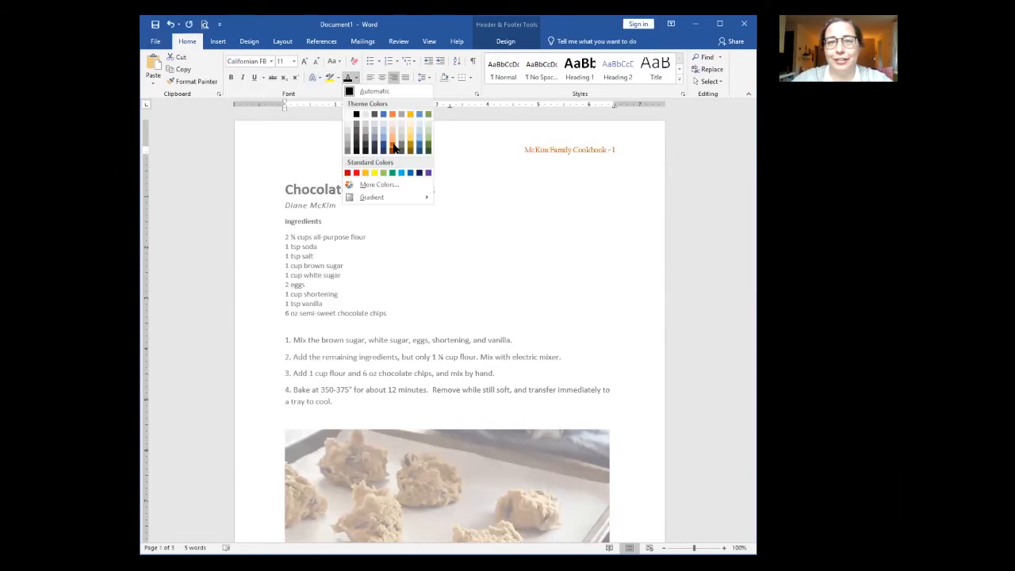
pyautogui.click(393, 147)
pyautogui.click(293, 61)
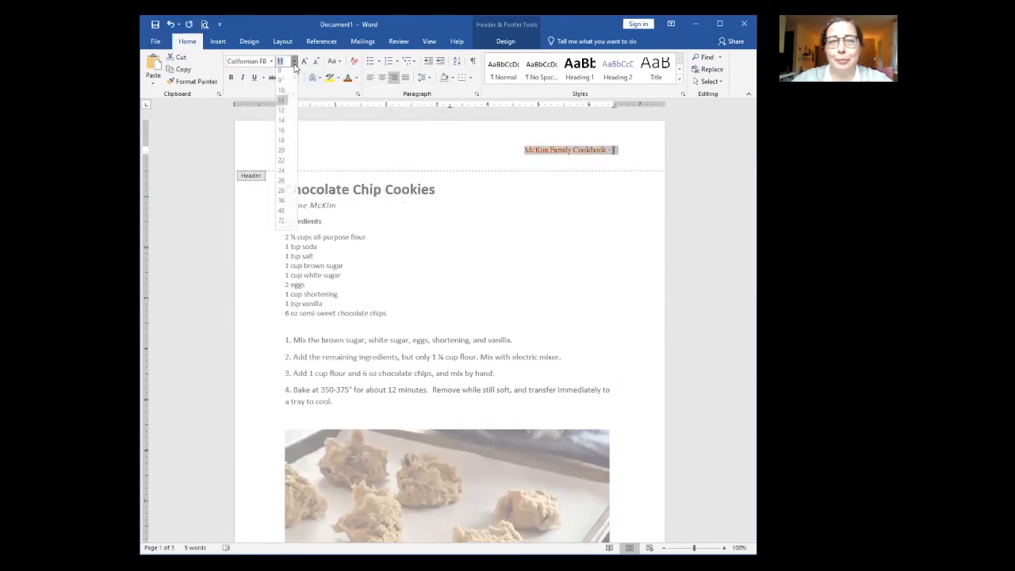
pyautogui.click(283, 124)
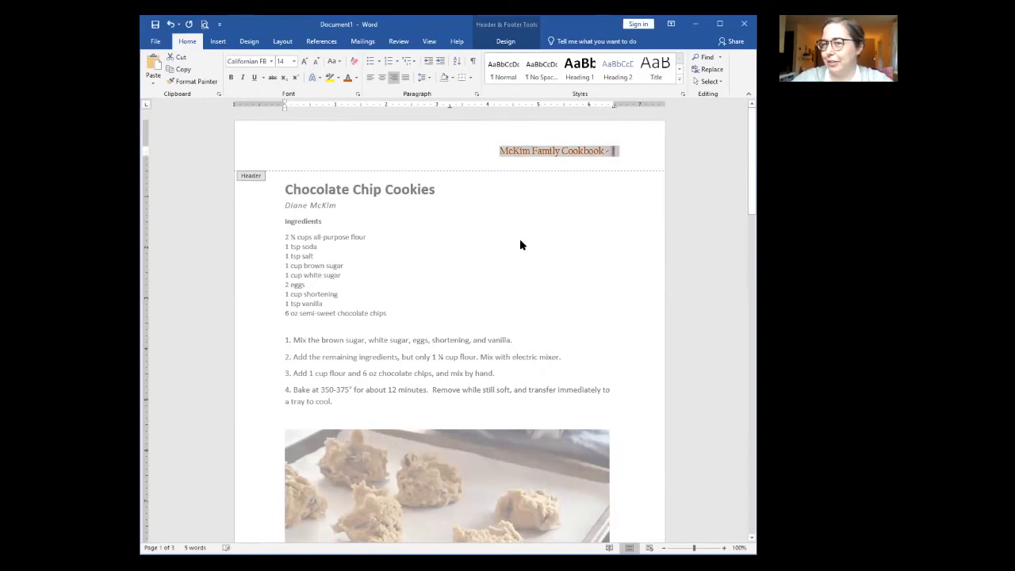
pyautogui.doubleClick(520, 240)
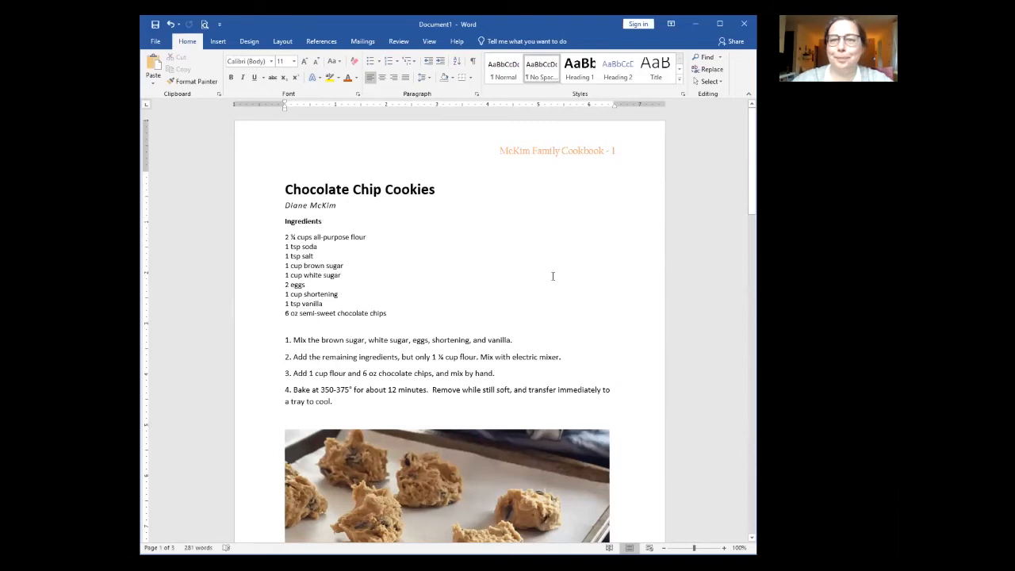
pyautogui.scroll(-5, 573, 263)
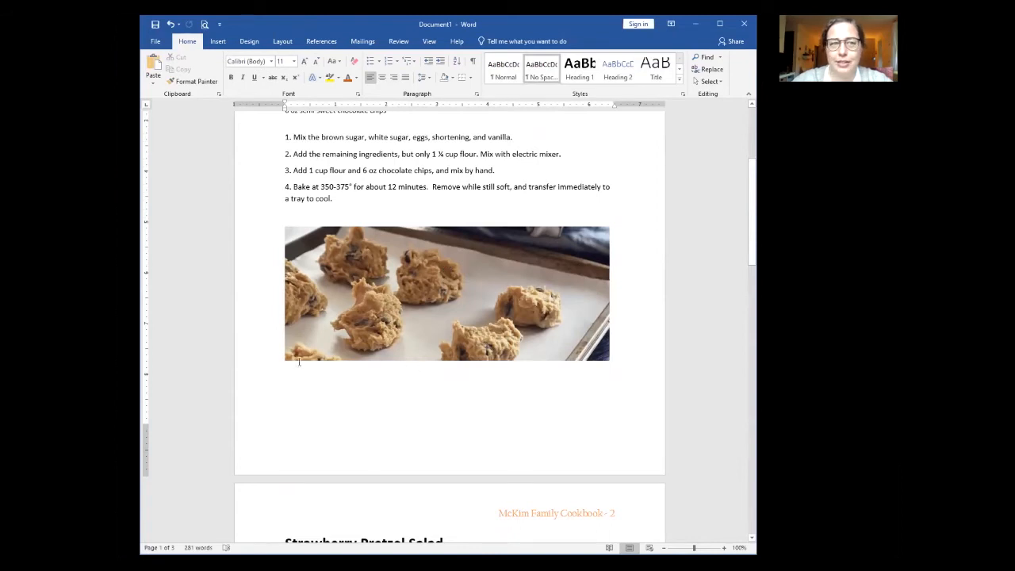
pyautogui.scroll(-2, 594, 425)
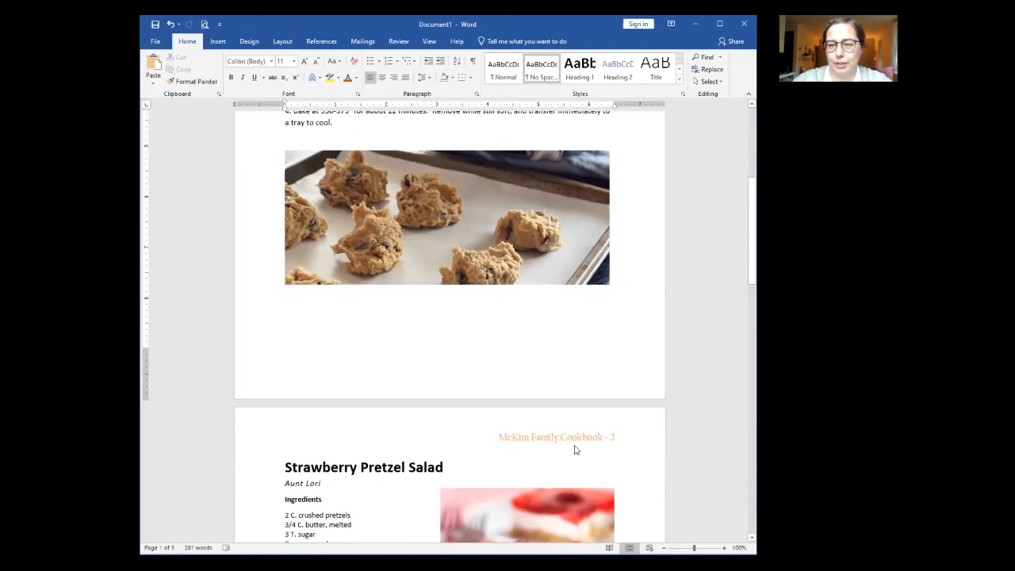
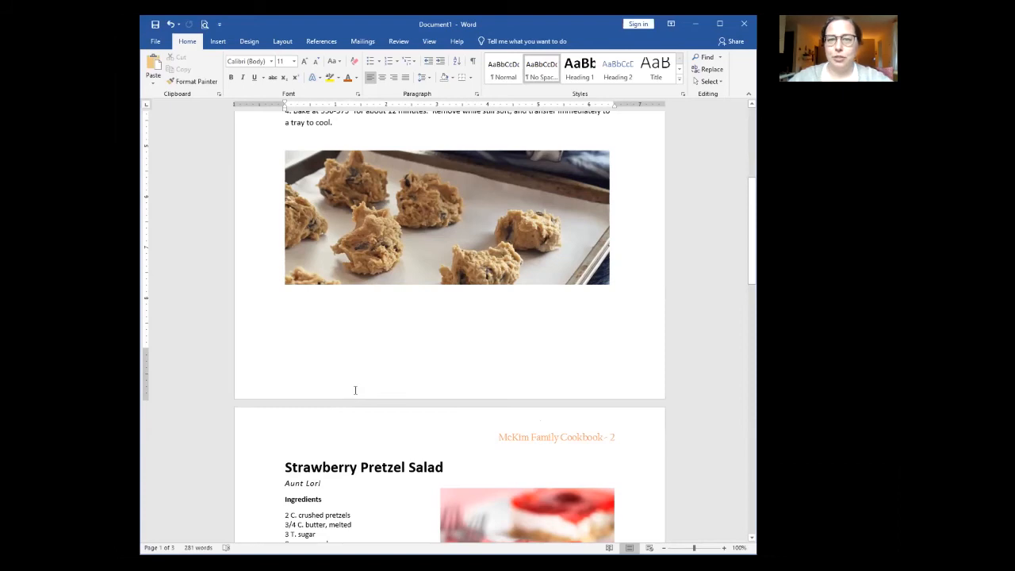
# Step: Insert a page break after 'Delicious!' at the end of the Strawberry Pretzel Salad steps
pyautogui.scroll(5, 353, 390)
pyautogui.scroll(-16, 354, 390)
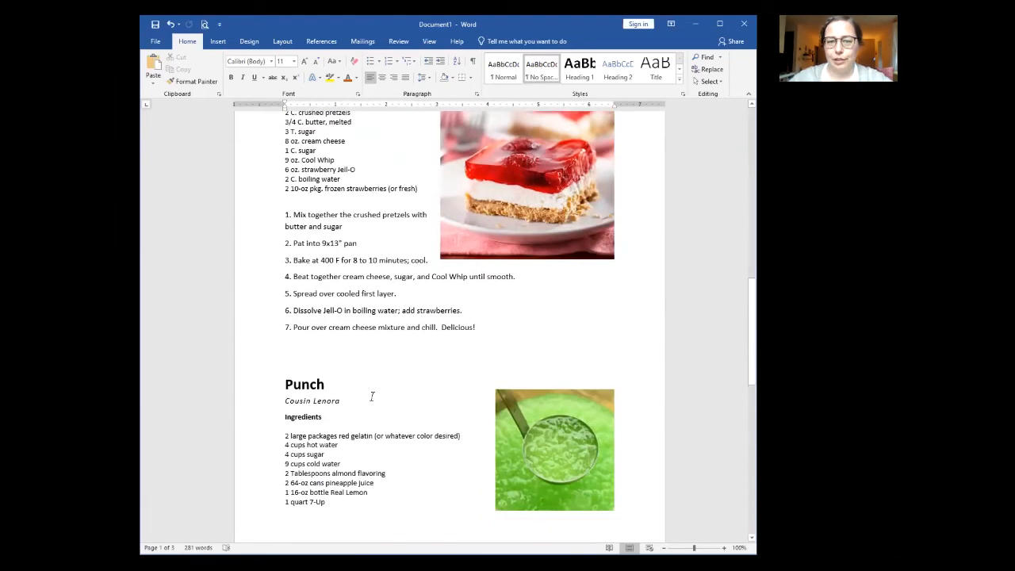
pyautogui.scroll(18, 371, 397)
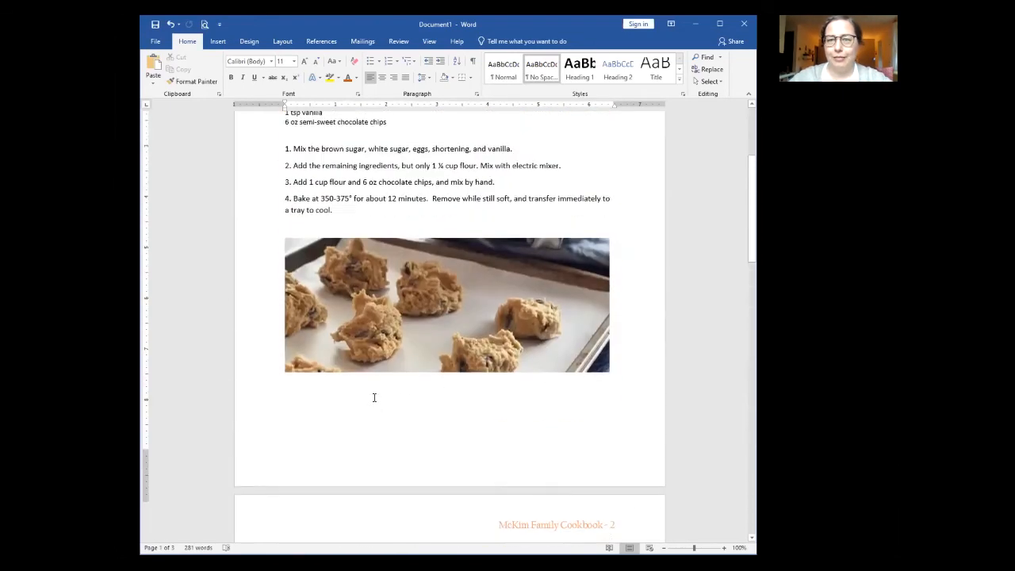
pyautogui.scroll(1, 374, 397)
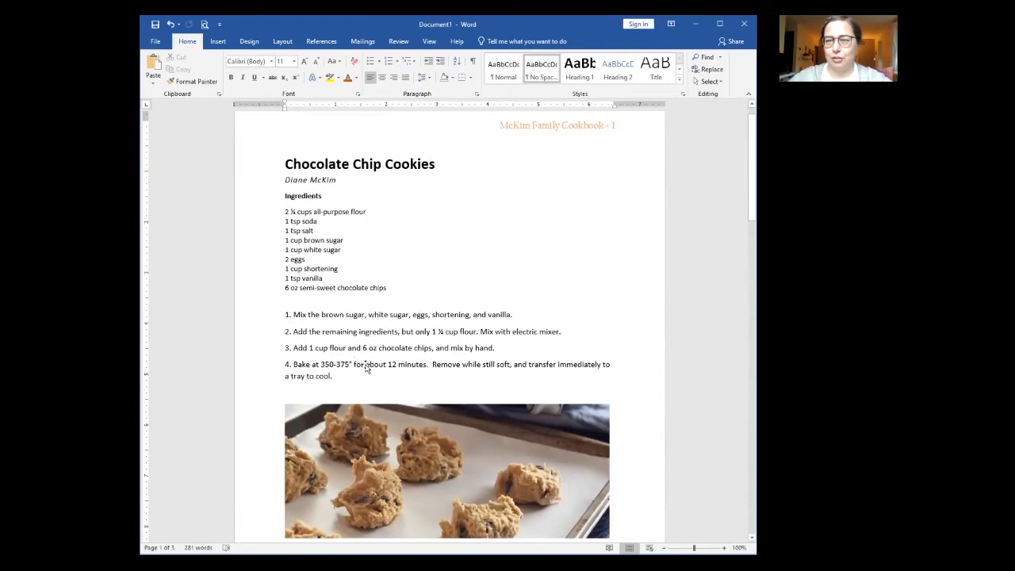
pyautogui.scroll(-10, 366, 349)
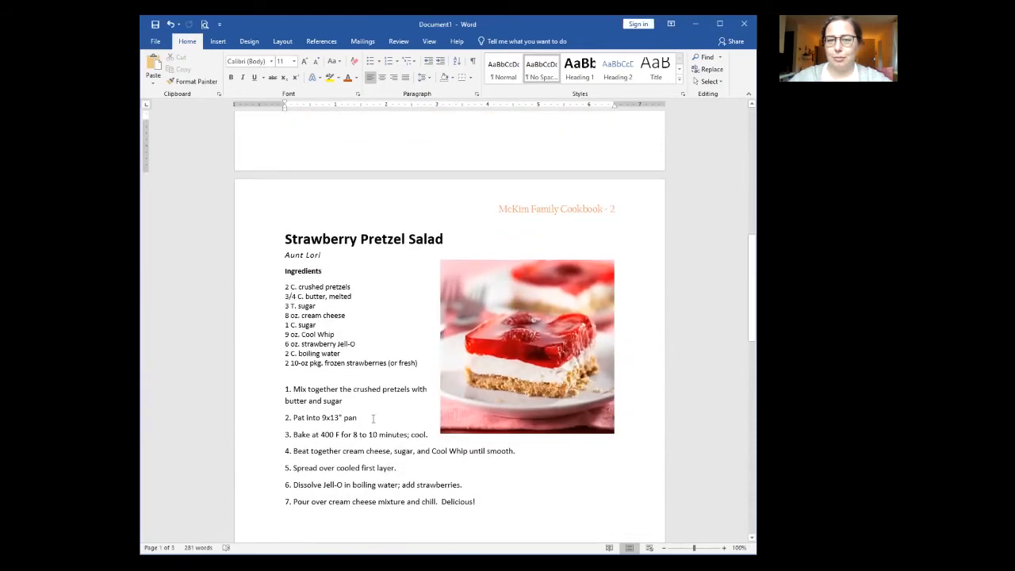
pyautogui.scroll(-6, 373, 417)
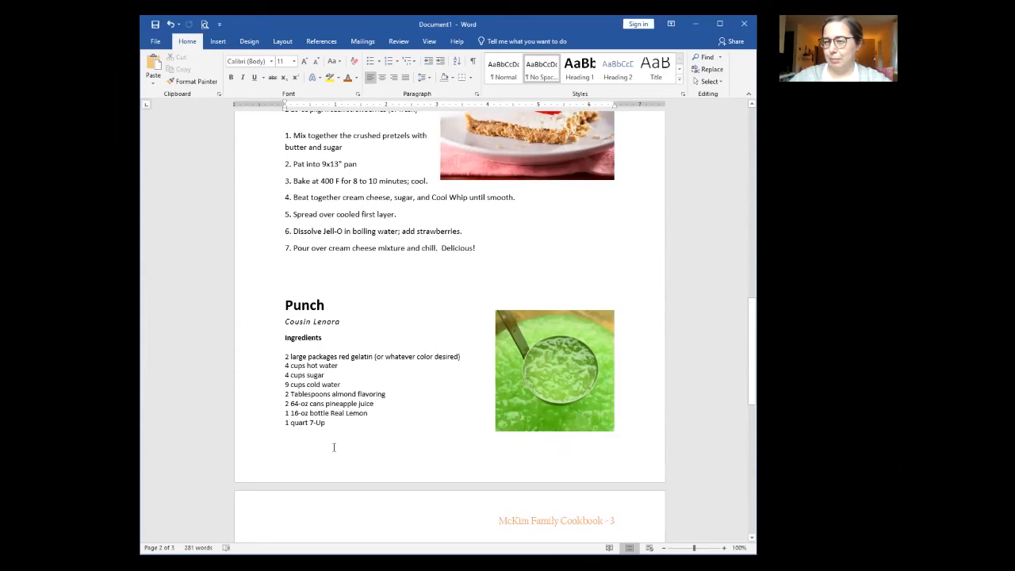
pyautogui.click(485, 248)
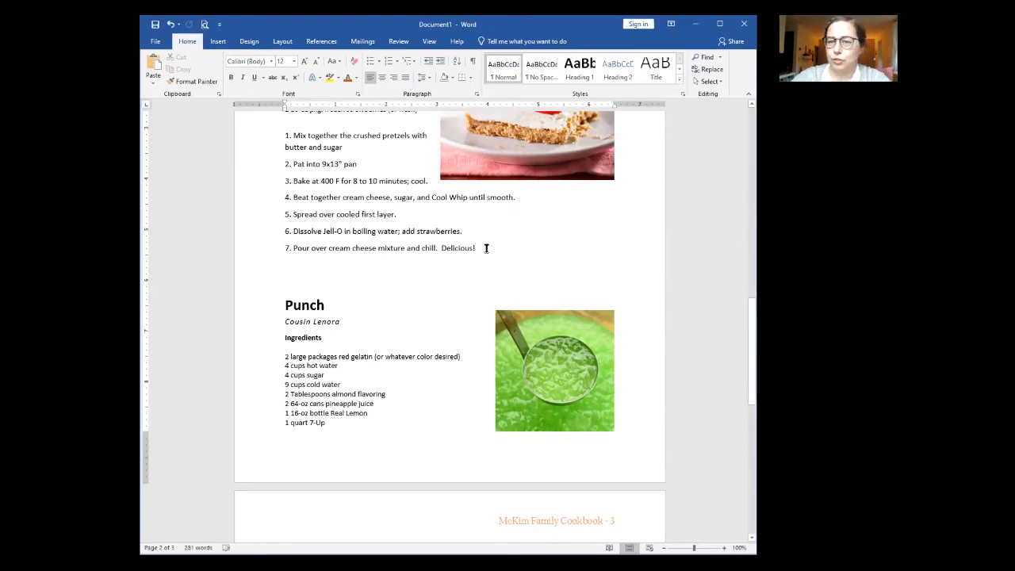
pyautogui.click(472, 247)
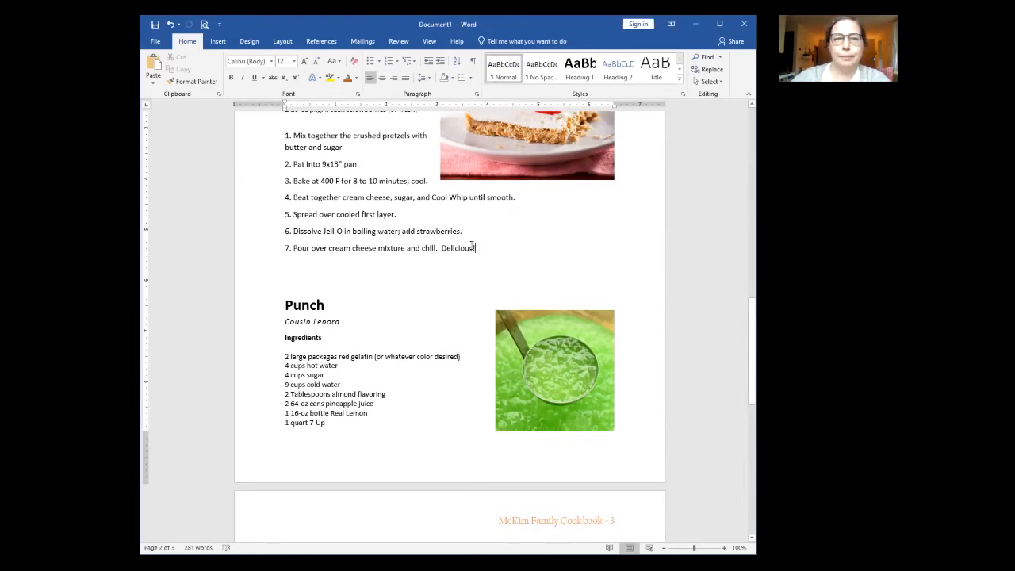
pyautogui.click(281, 42)
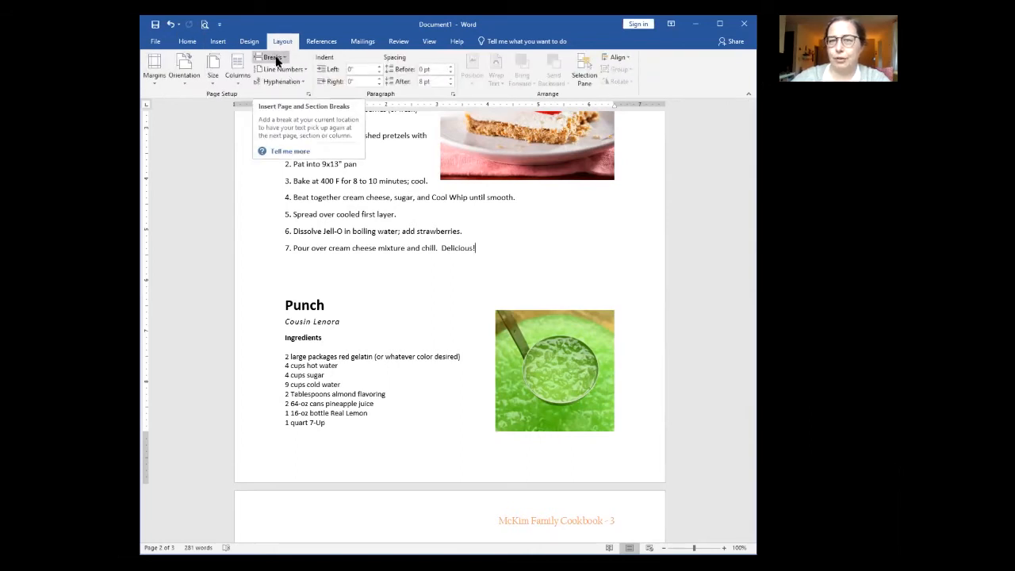
pyautogui.click(272, 58)
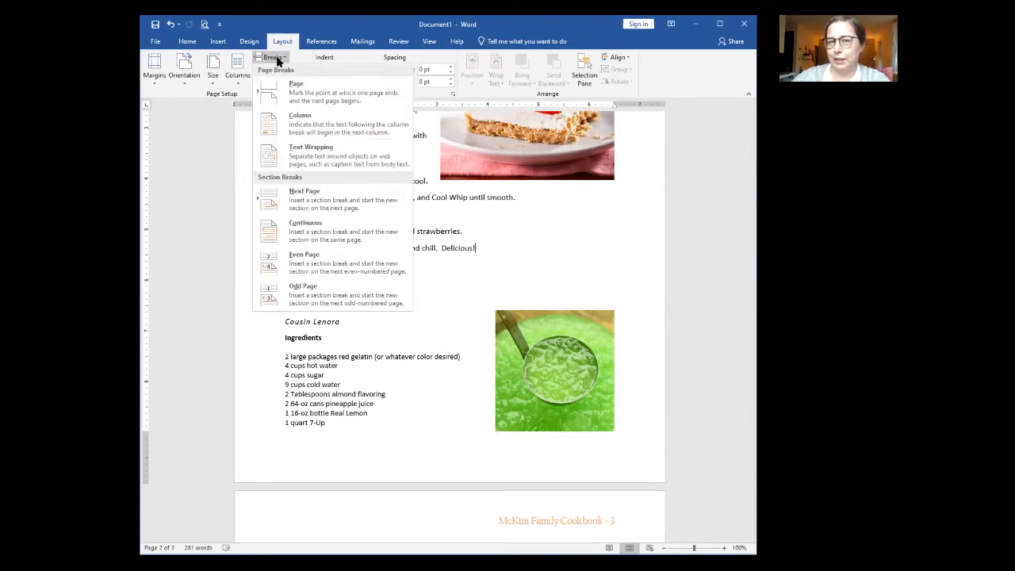
pyautogui.click(299, 95)
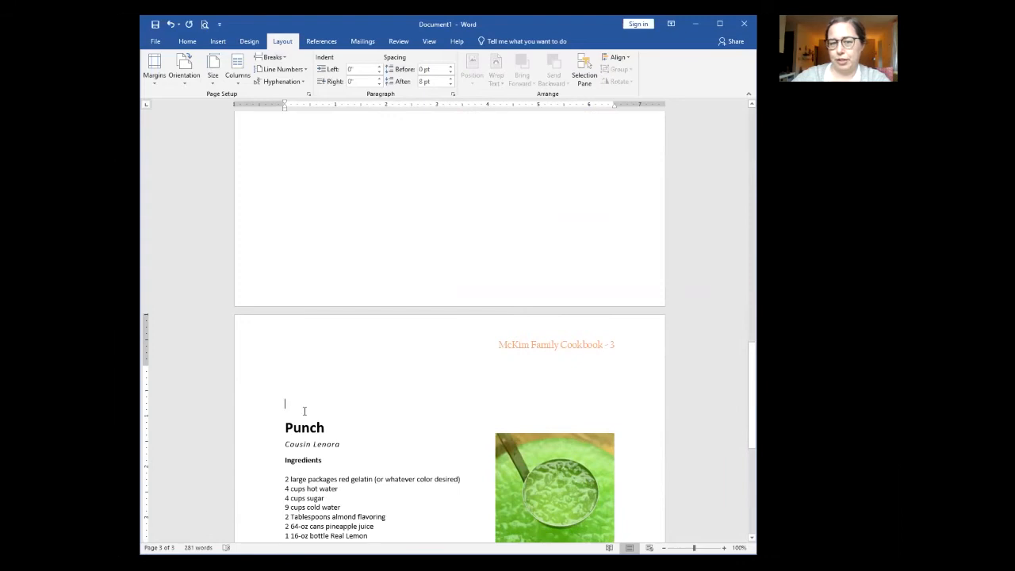
# Step: Delete the blank line left above the Punch heading
pyautogui.press('Delete')
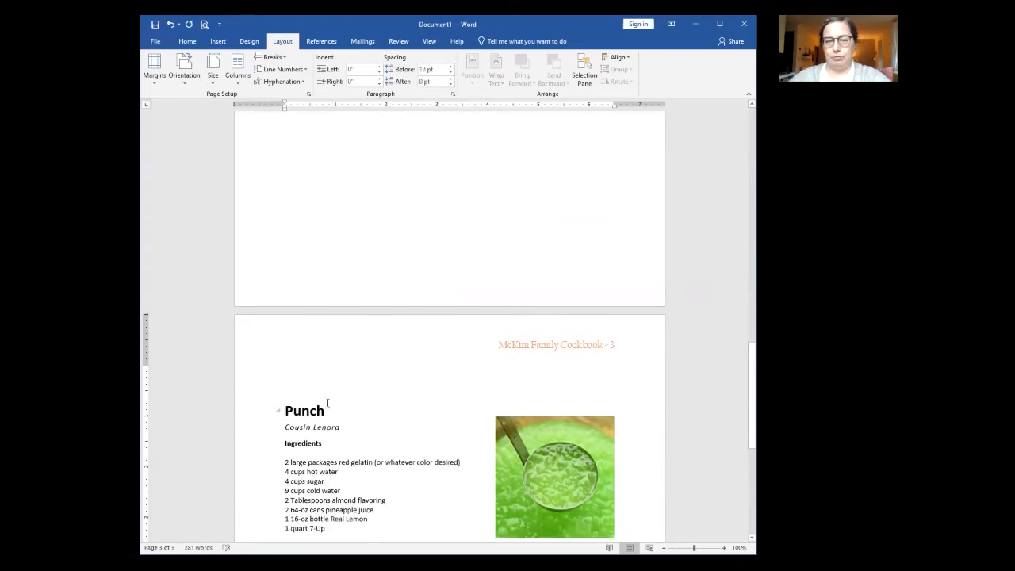
pyautogui.press('BackSpace')
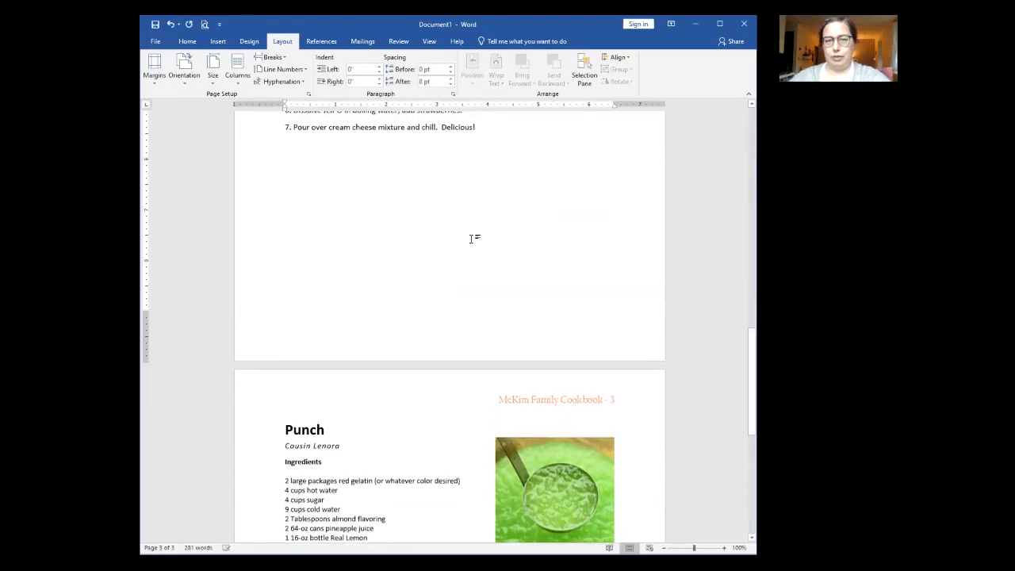
pyautogui.scroll(2, 463, 269)
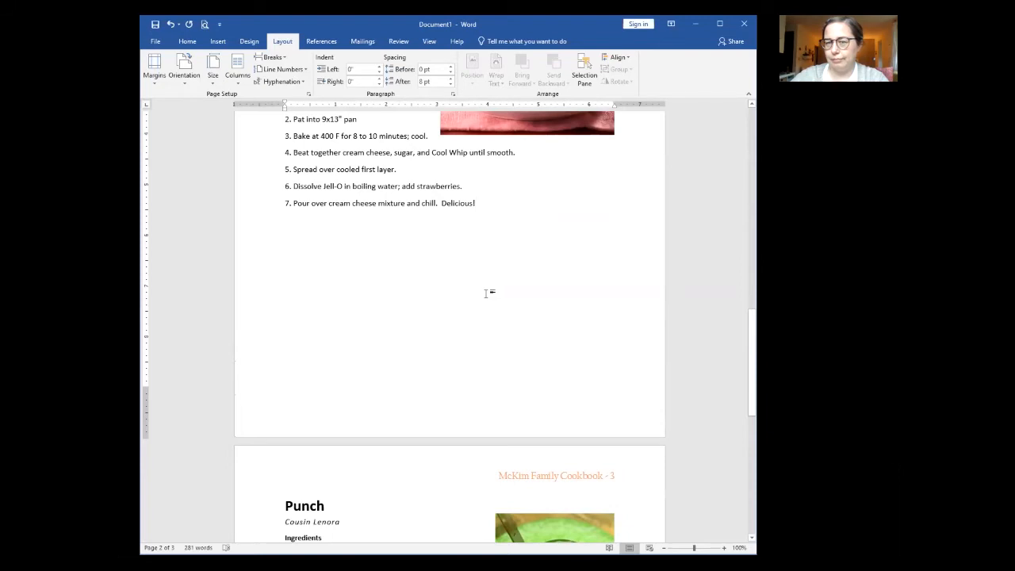
# Step: Type 'Desserts' into the page 1 footer and select it
pyautogui.scroll(8, 515, 389)
pyautogui.scroll(3, 506, 388)
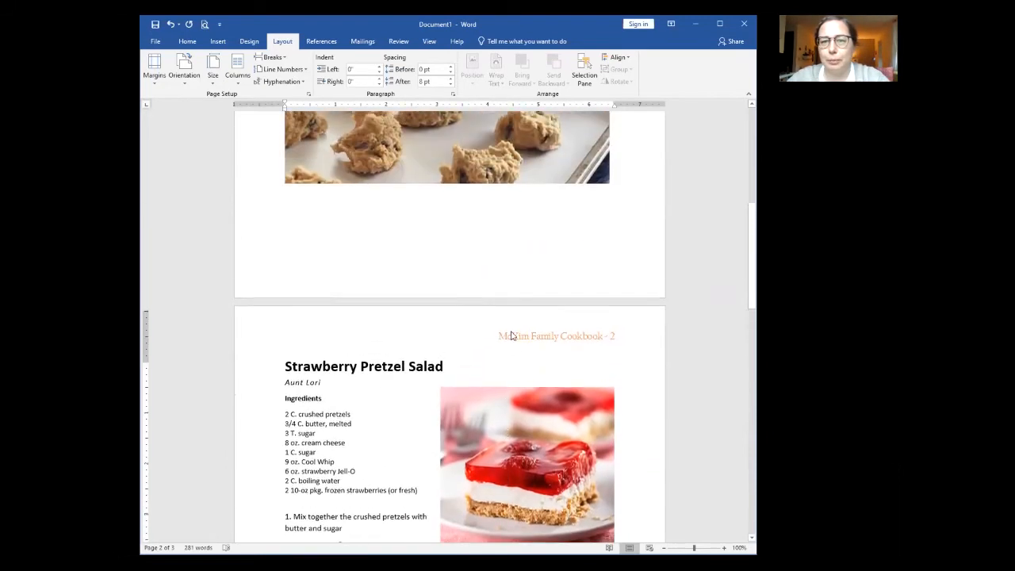
pyautogui.doubleClick(544, 272)
pyautogui.write('Desserts')
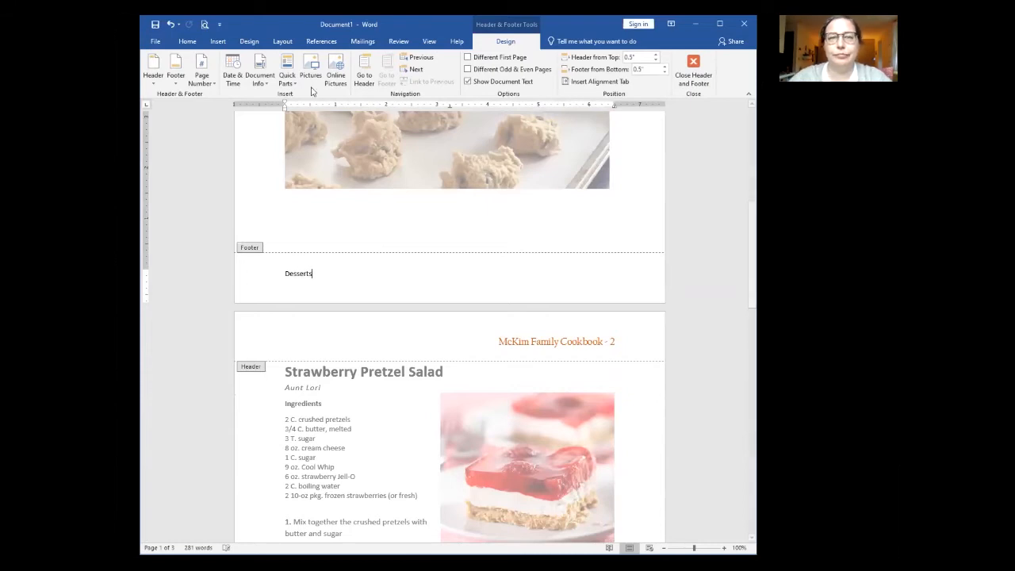
pyautogui.moveTo(312, 273); pyautogui.dragTo(272, 273)
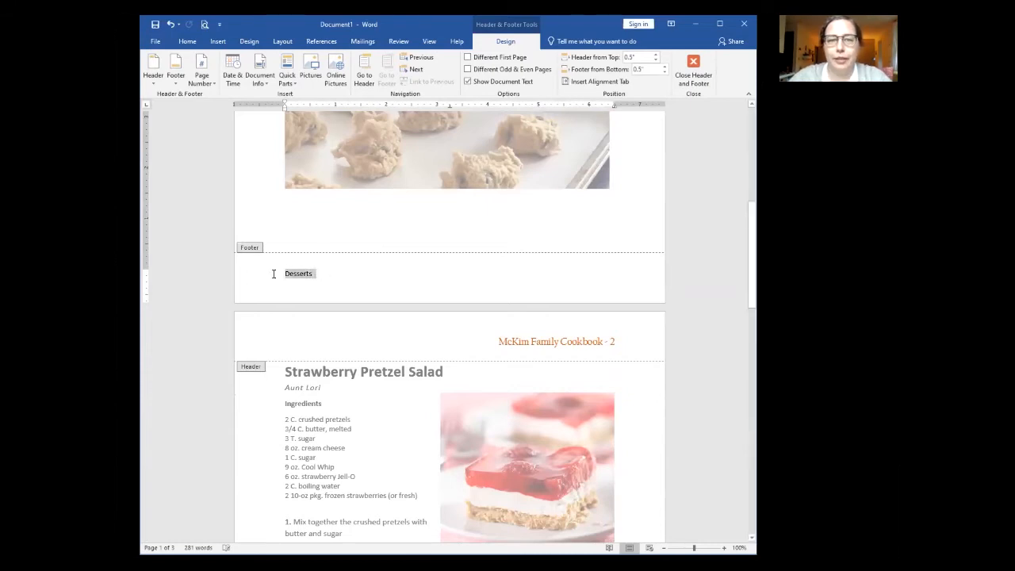
# Step: Right-align the footer word and set it to 14 pt Californian FB, then close the footer
pyautogui.click(188, 43)
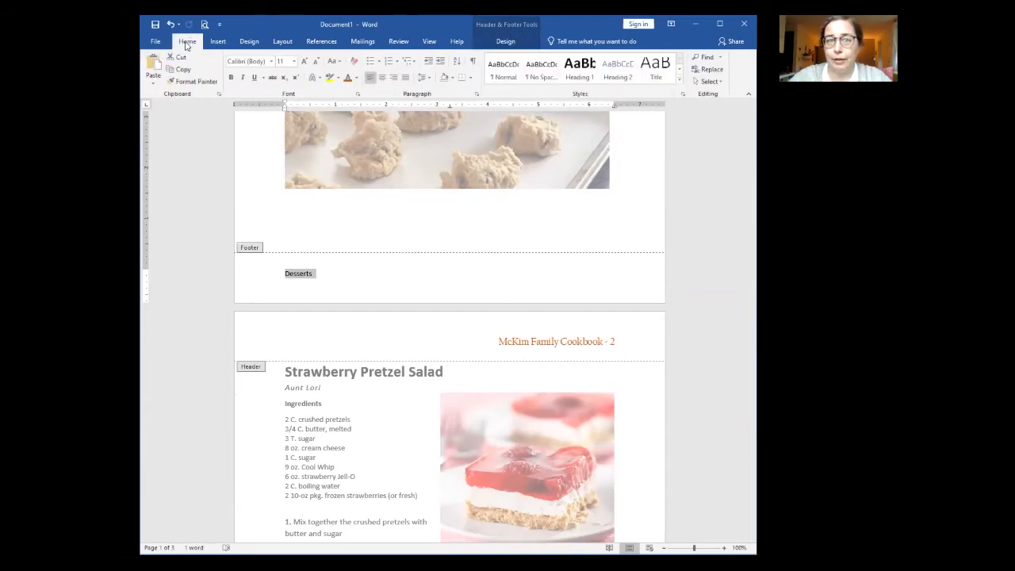
pyautogui.click(393, 77)
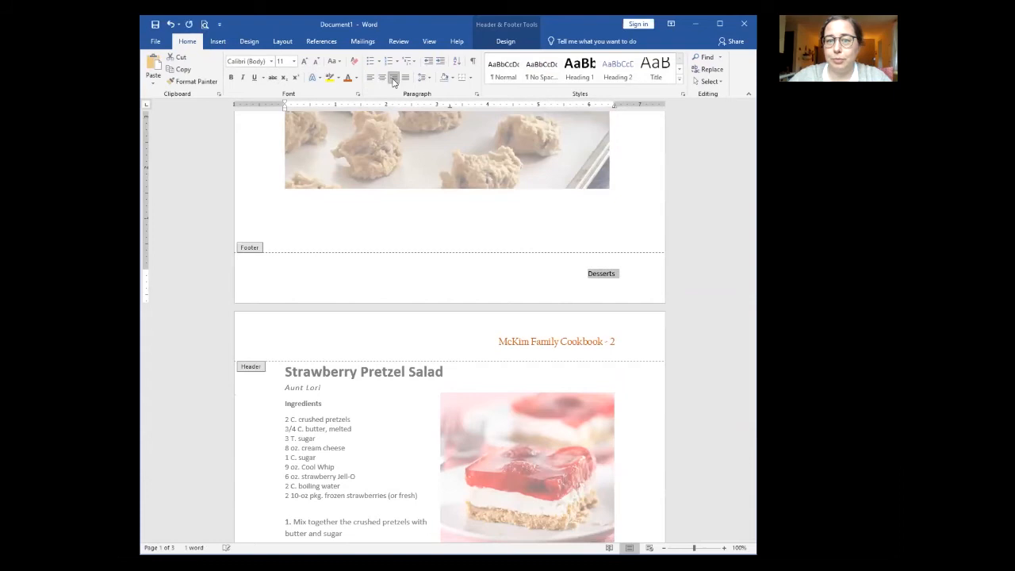
pyautogui.click(293, 61)
pyautogui.click(261, 124)
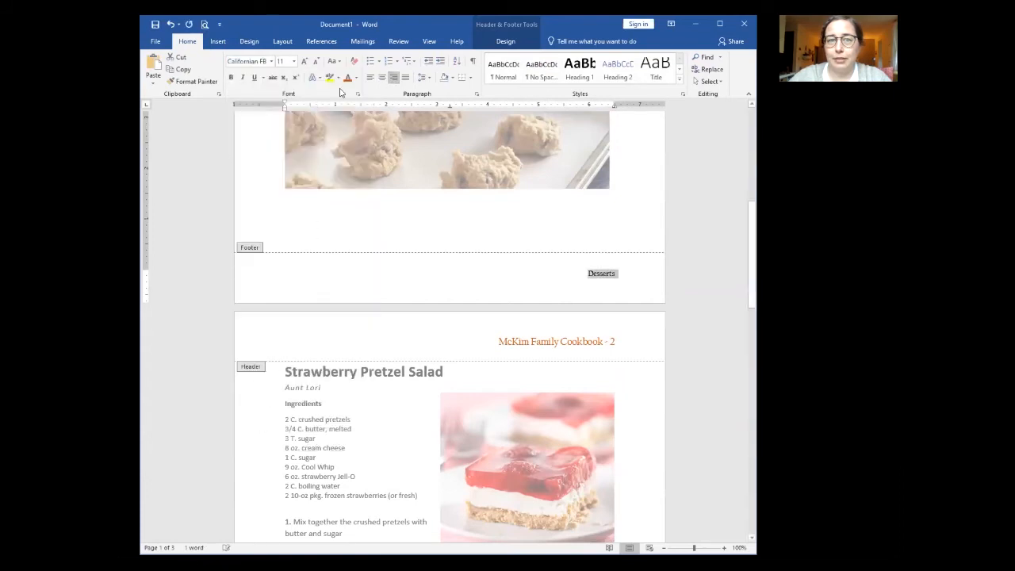
pyautogui.click(293, 61)
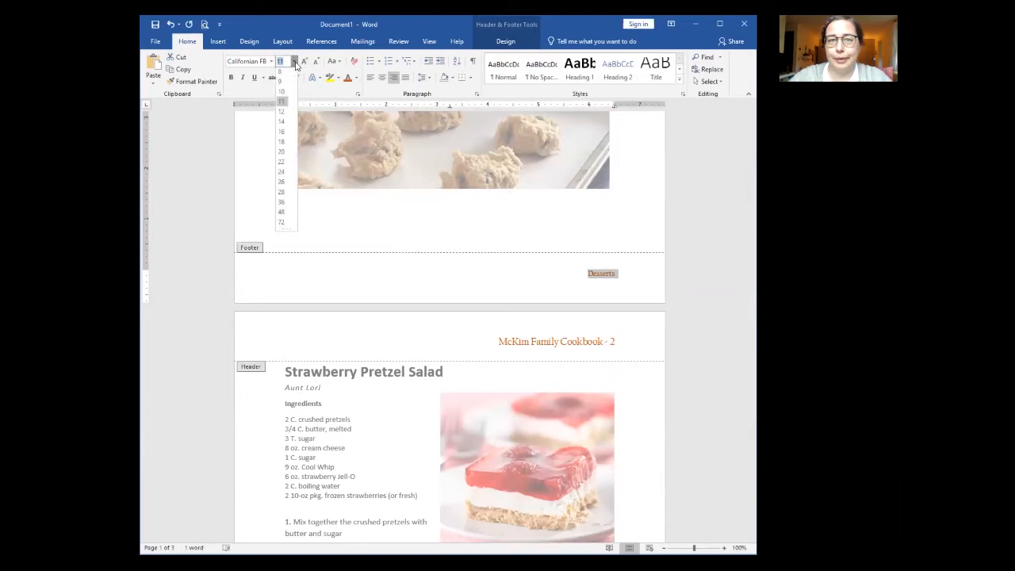
pyautogui.click(284, 124)
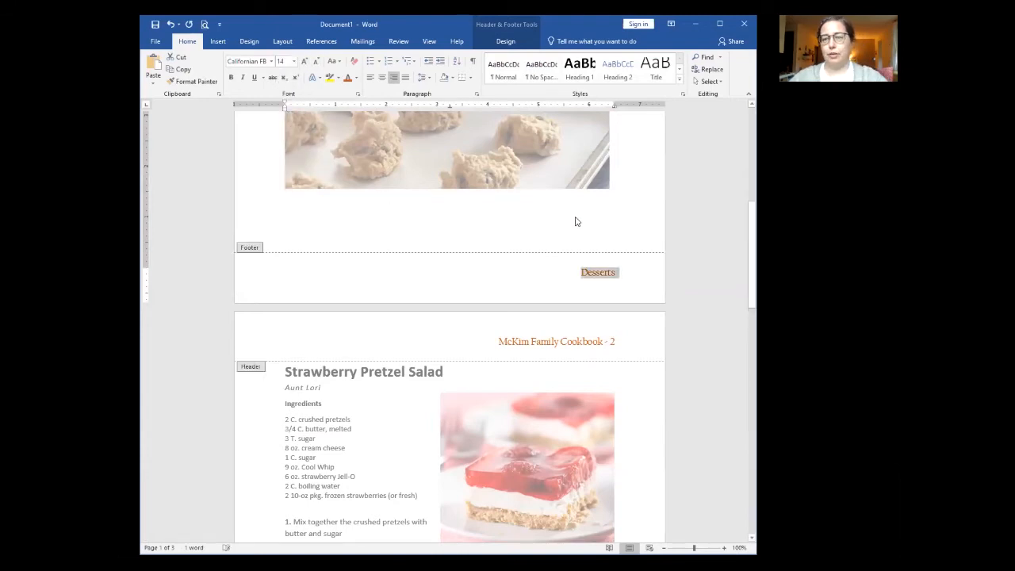
pyautogui.scroll(3, 517, 270)
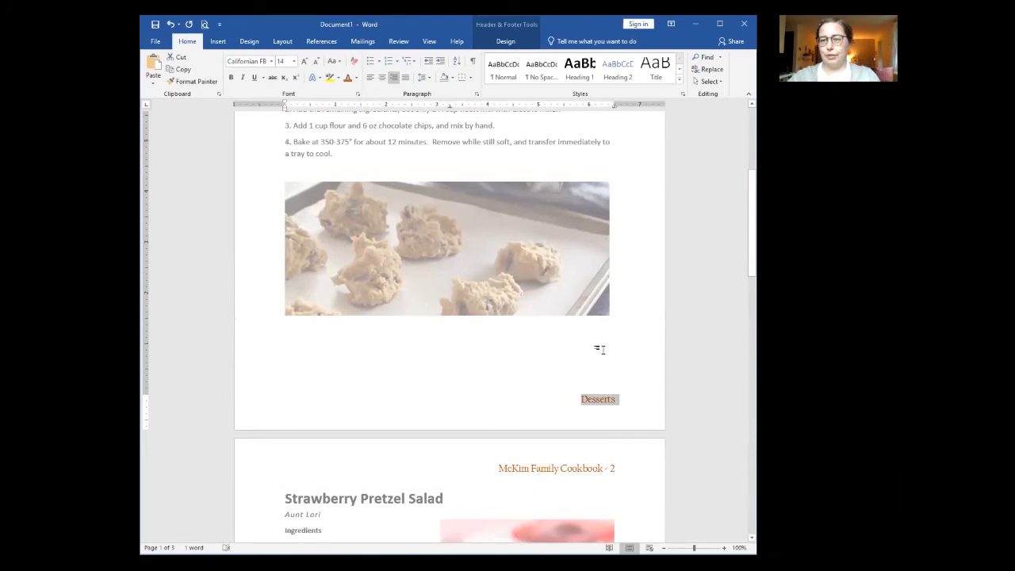
pyautogui.doubleClick(601, 349)
pyautogui.scroll(-7, 601, 349)
# Step: Insert a Next Page section break after 'Delicious!' so Punch begins a new section
pyautogui.scroll(-10, 601, 349)
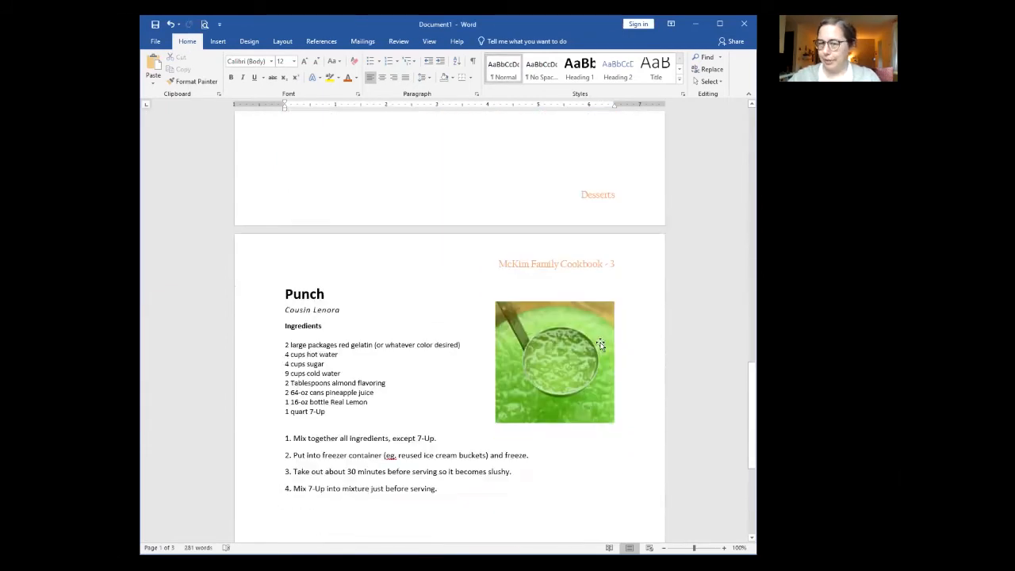
pyautogui.scroll(-1, 604, 349)
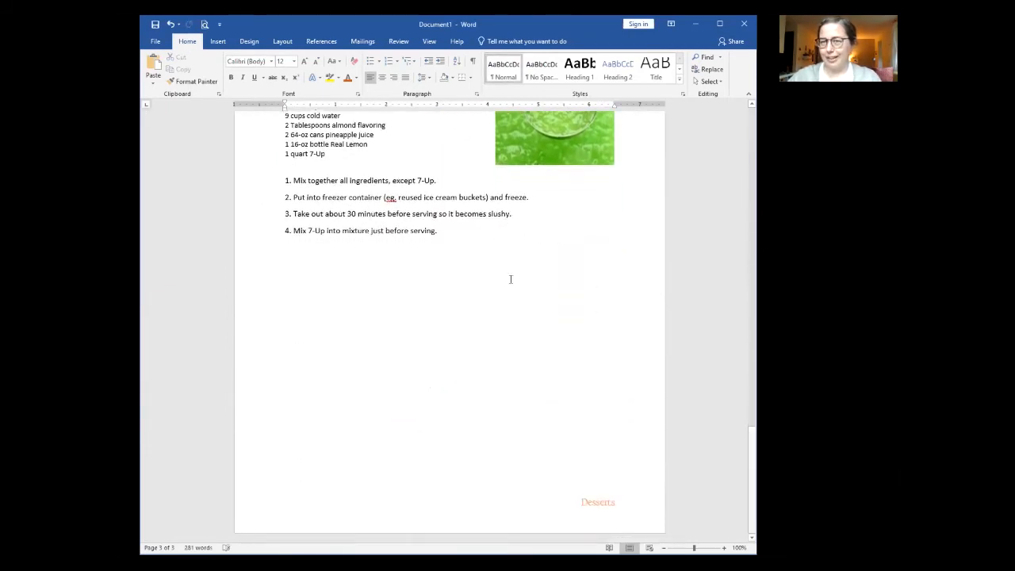
pyautogui.scroll(12, 592, 456)
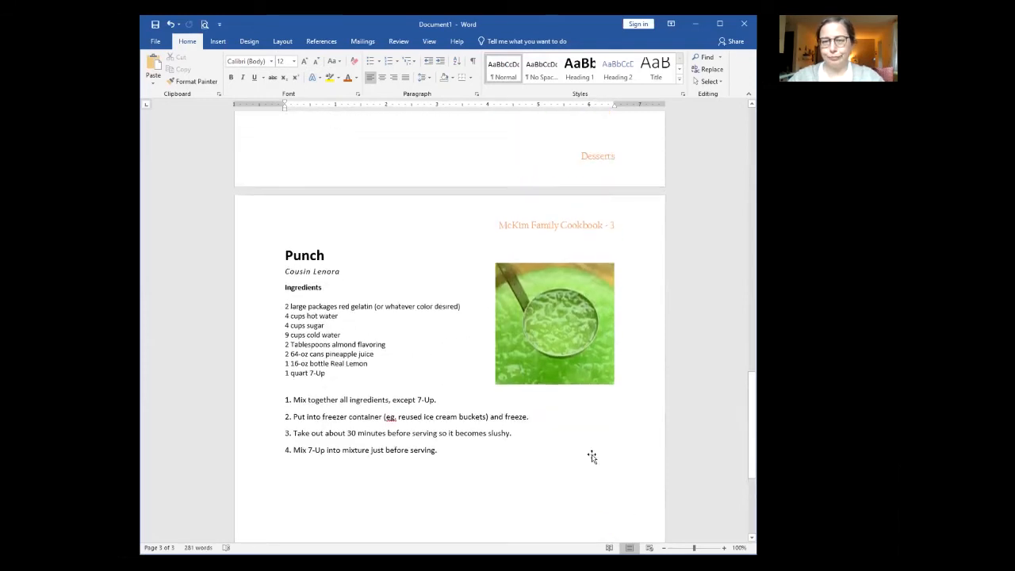
pyautogui.click(483, 240)
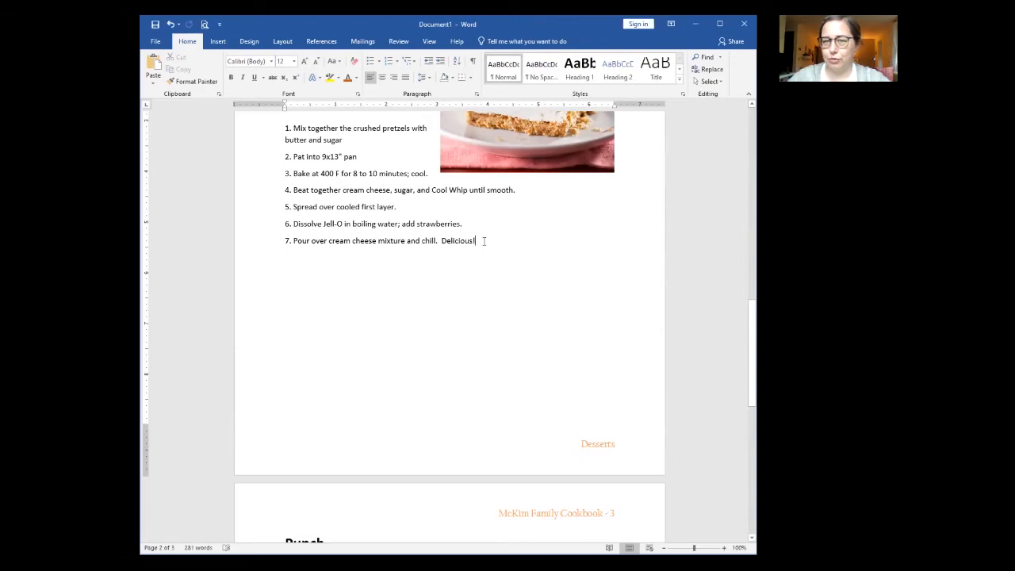
pyautogui.click(282, 41)
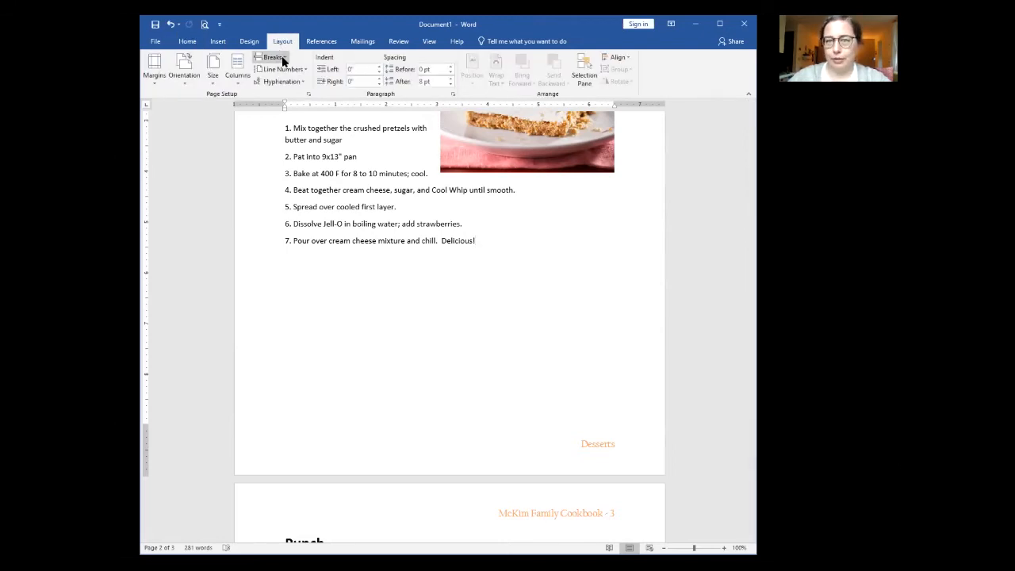
pyautogui.click(282, 59)
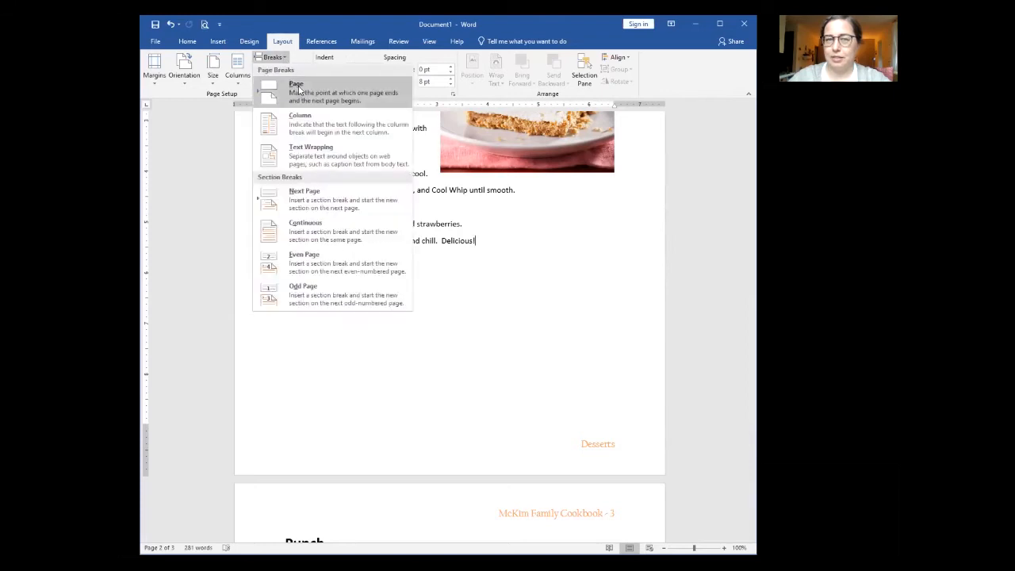
pyautogui.click(306, 203)
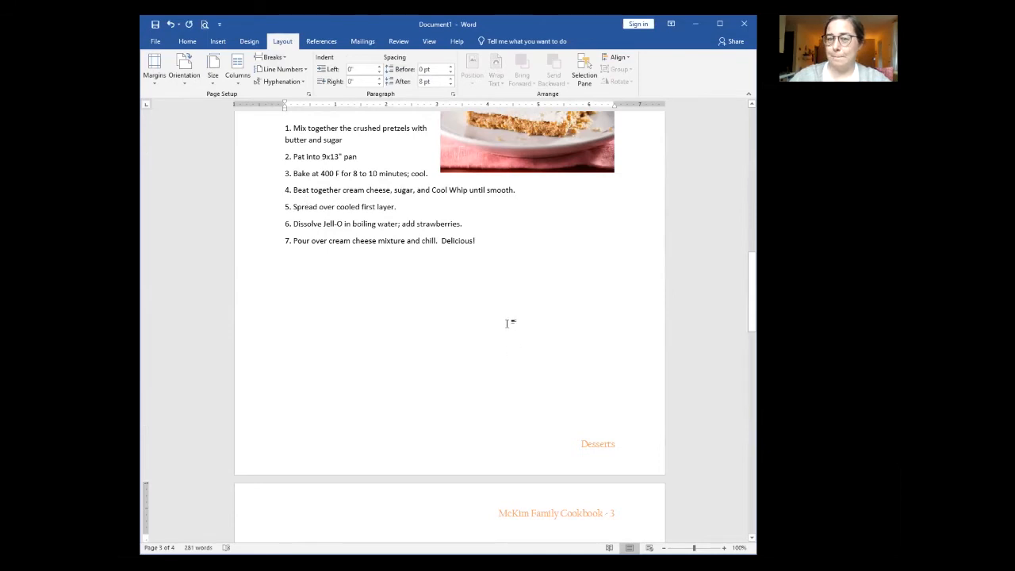
pyautogui.scroll(-6, 507, 323)
pyautogui.scroll(-8, 507, 323)
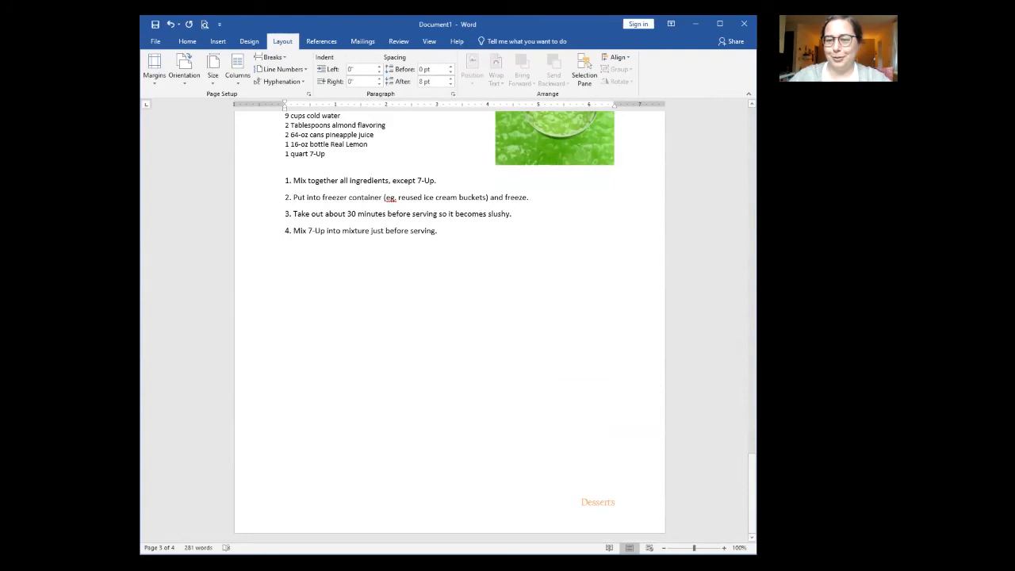
# Step: Turn off Link to Previous in the Punch page footer and retype its text as 'Beverages'
pyautogui.doubleClick(594, 505)
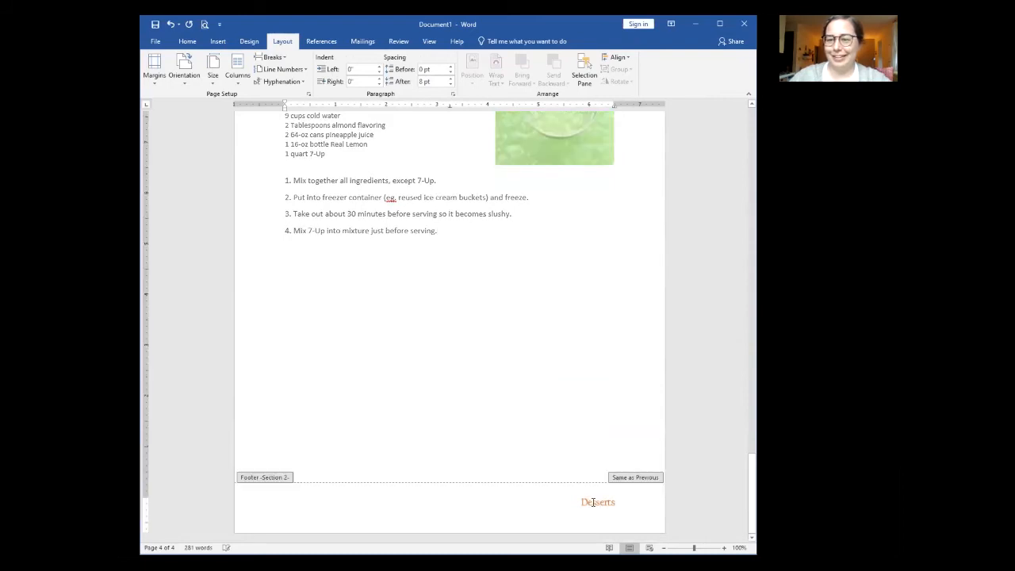
pyautogui.doubleClick(610, 502)
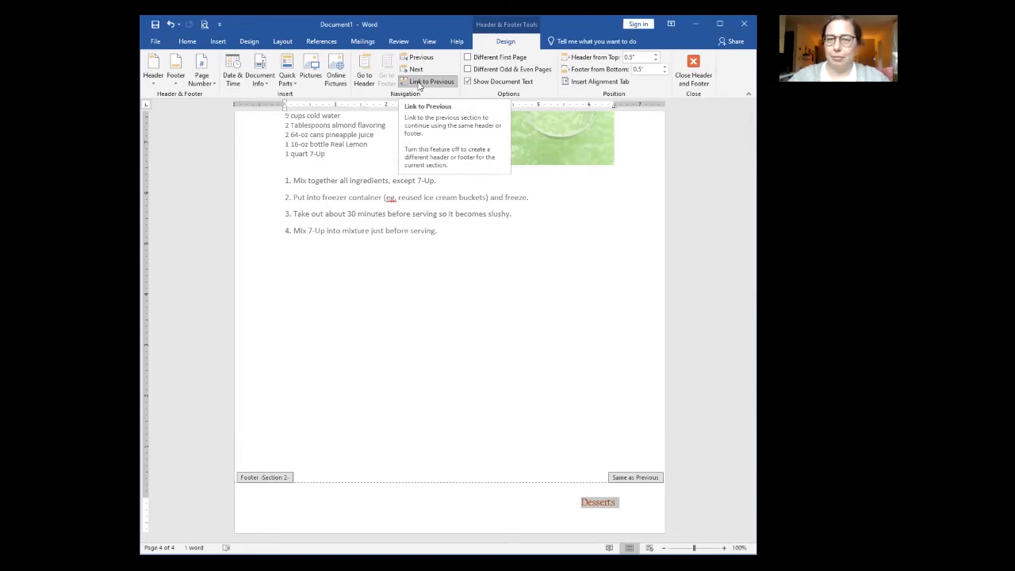
pyautogui.click(420, 83)
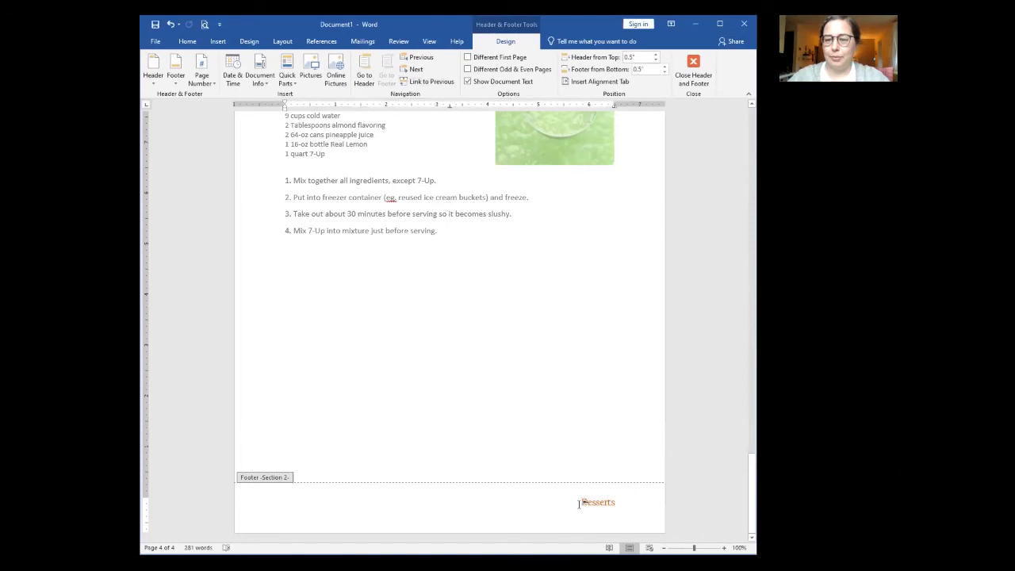
pyautogui.moveTo(579, 504); pyautogui.dragTo(618, 502)
pyautogui.write('Beverages')
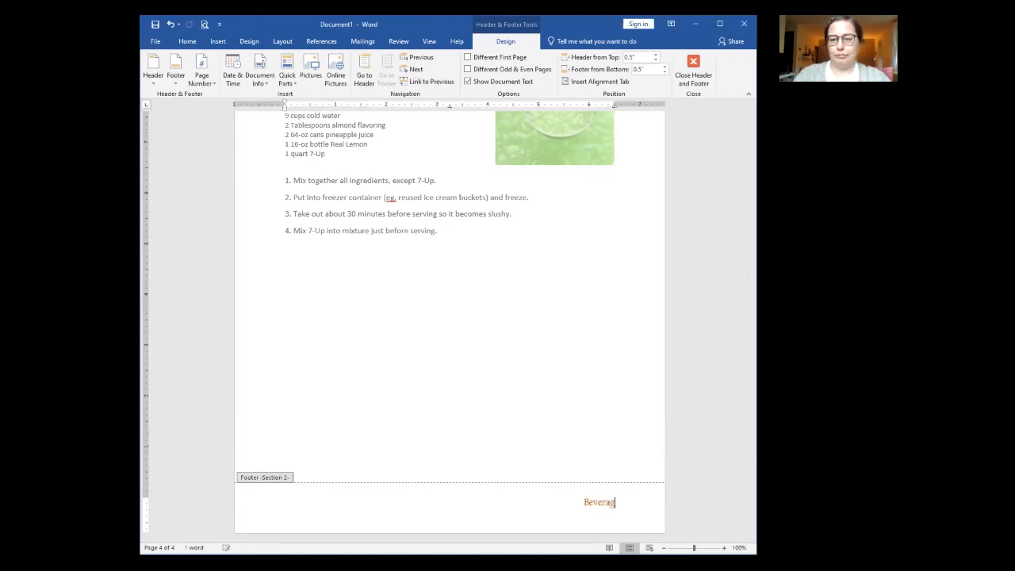
pyautogui.doubleClick(600, 410)
pyautogui.scroll(15, 600, 410)
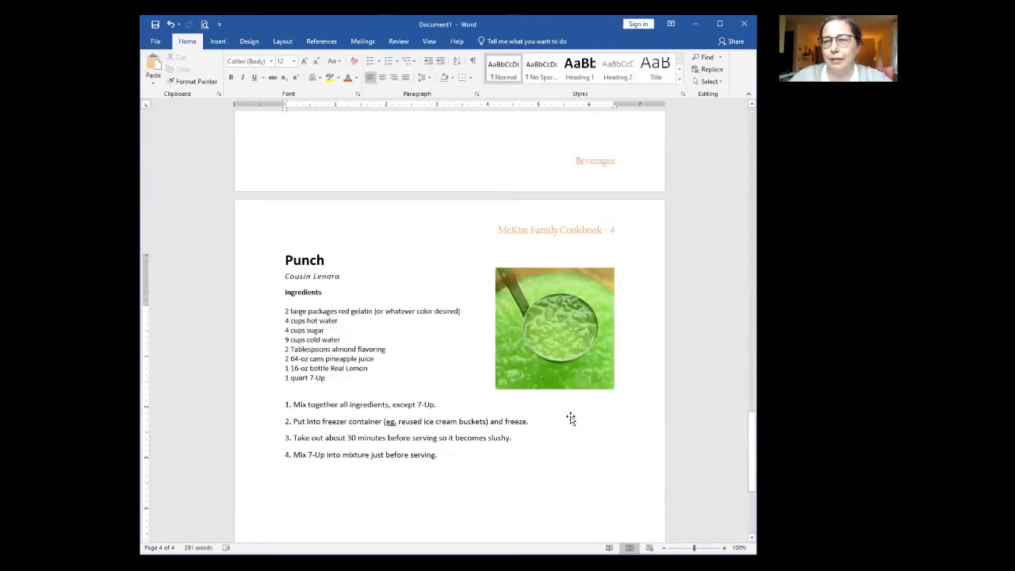
# Step: Scroll through all three pages checking the footers, then place the cursor in the Chocolate Chip Cookies title
pyautogui.scroll(3, 571, 417)
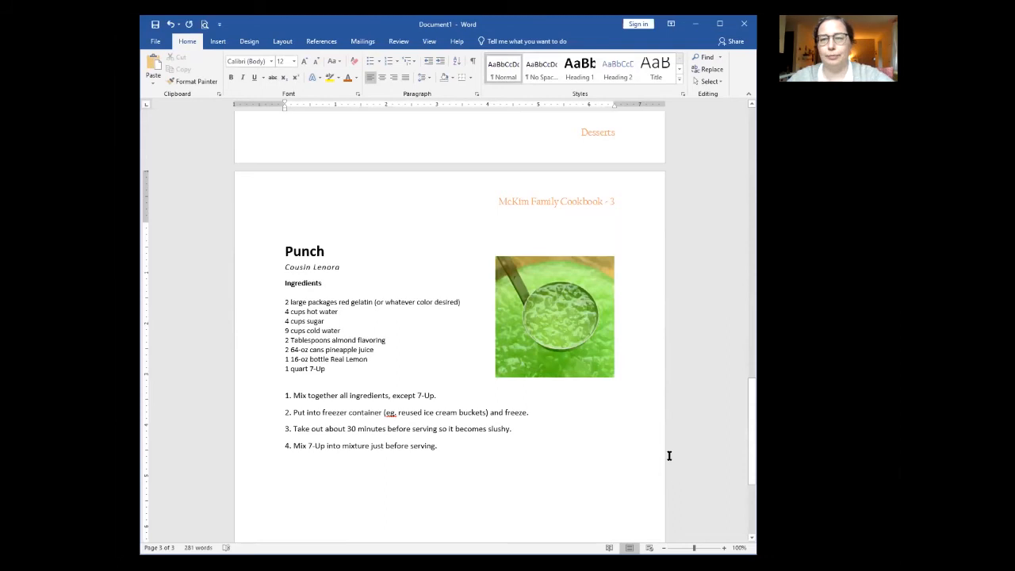
pyautogui.scroll(4, 666, 456)
pyautogui.scroll(4, 661, 457)
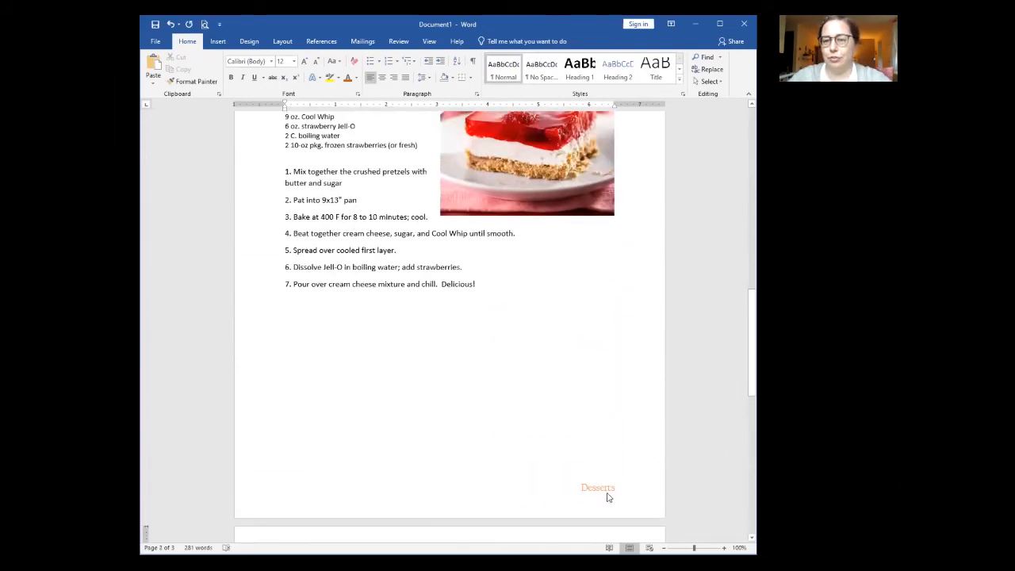
pyautogui.scroll(-10, 590, 491)
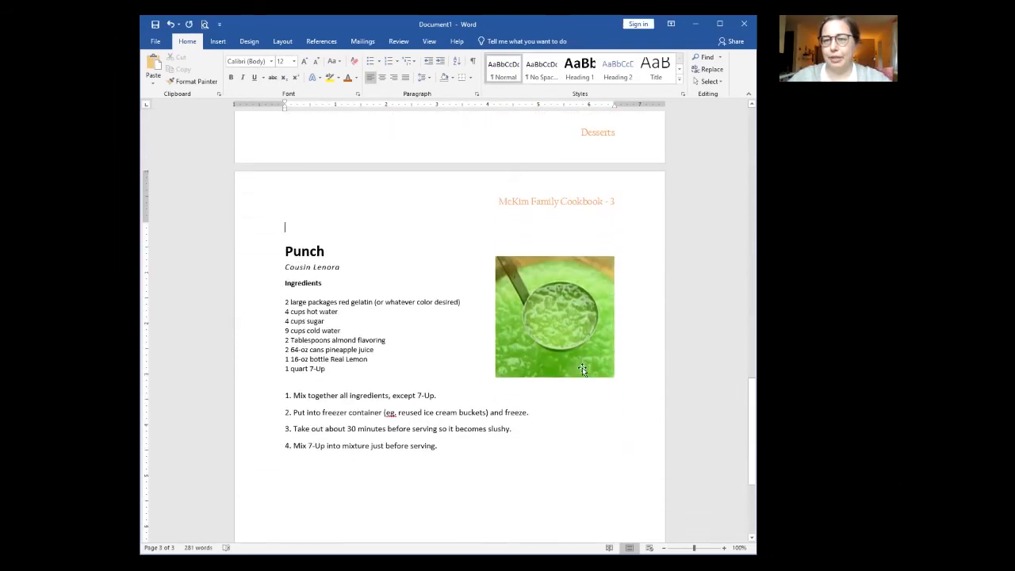
pyautogui.scroll(-2, 580, 397)
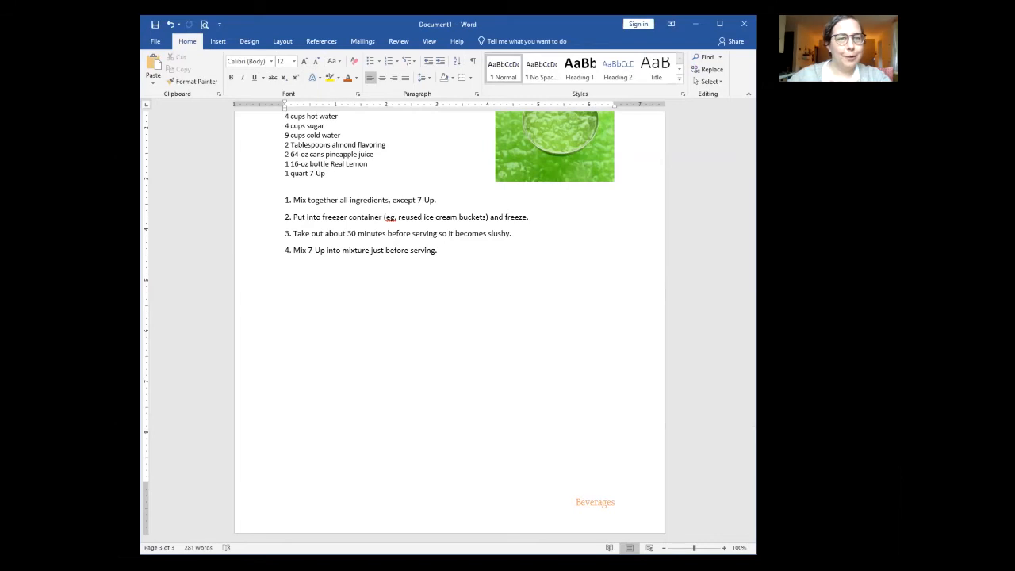
pyautogui.scroll(8, 441, 386)
pyautogui.scroll(20, 443, 389)
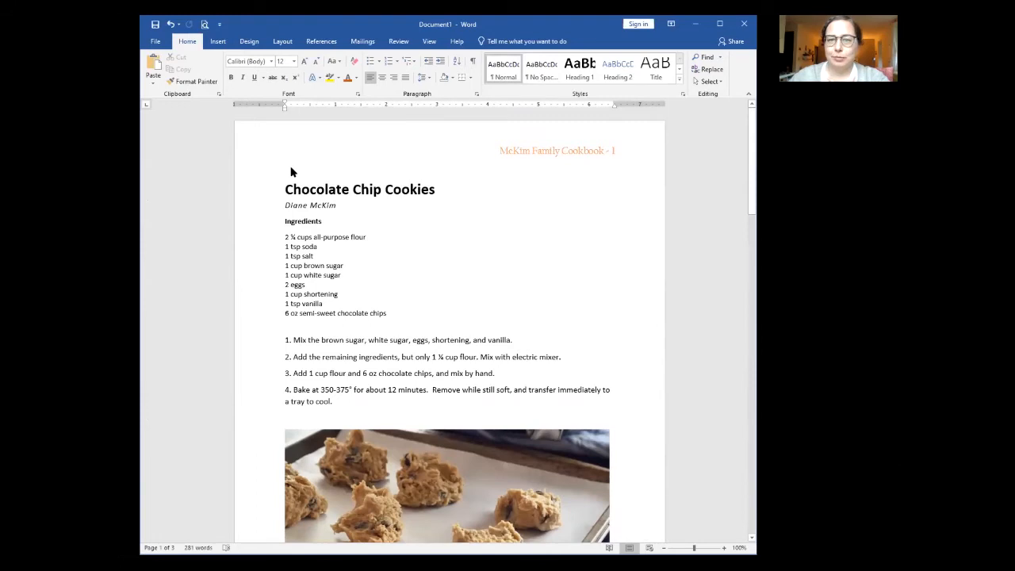
pyautogui.click(302, 189)
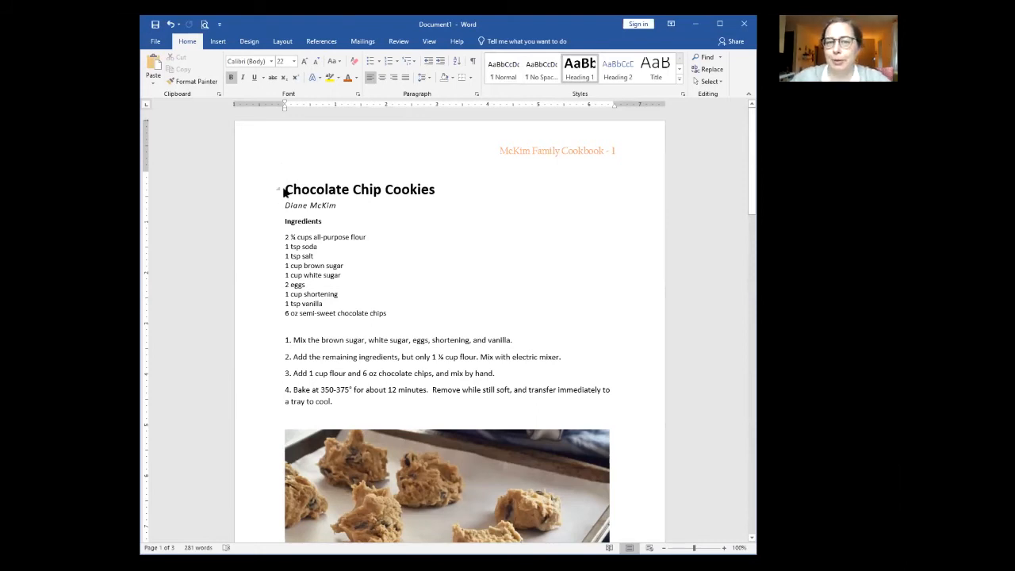
pyautogui.click(279, 45)
# Step: Insert a Blank Page from Insert > Pages ahead of the Chocolate Chip Cookies recipe
pyautogui.click(249, 42)
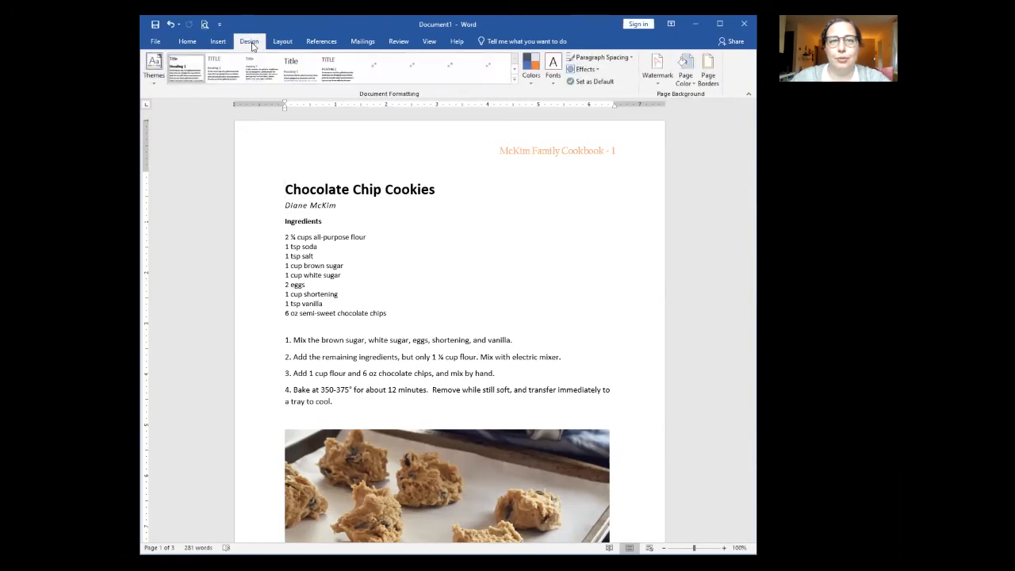
pyautogui.click(216, 41)
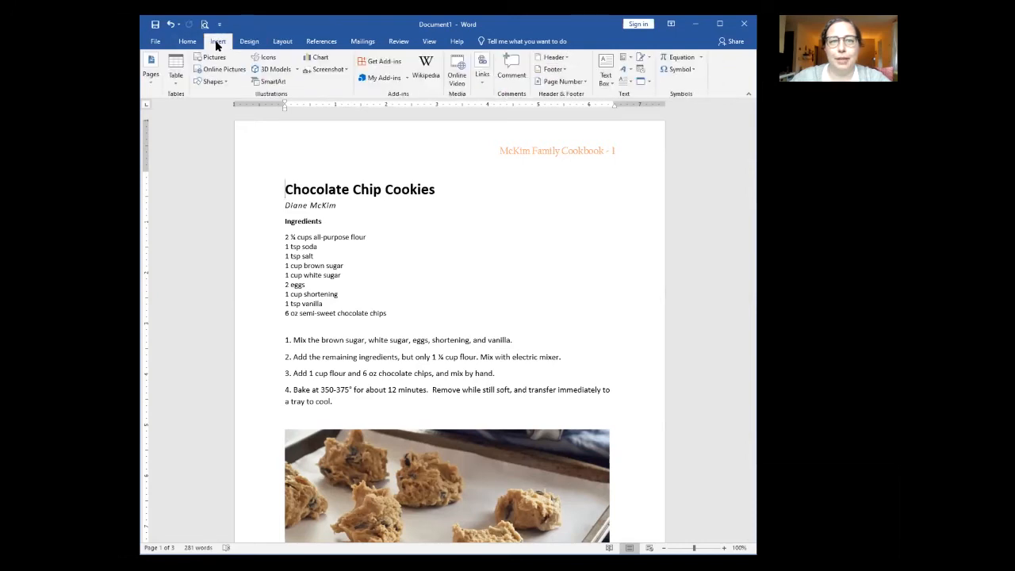
pyautogui.click(151, 73)
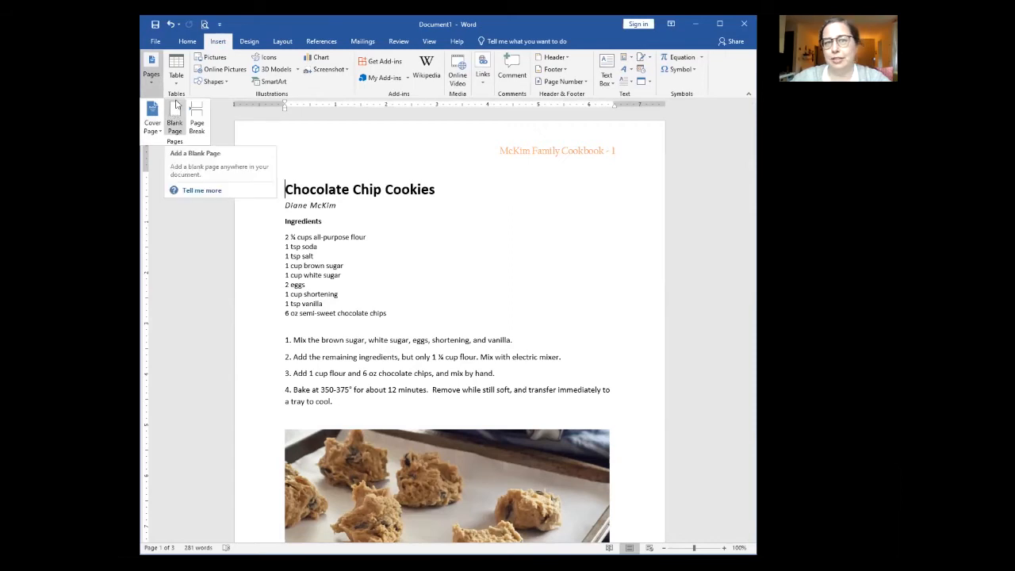
pyautogui.click(176, 116)
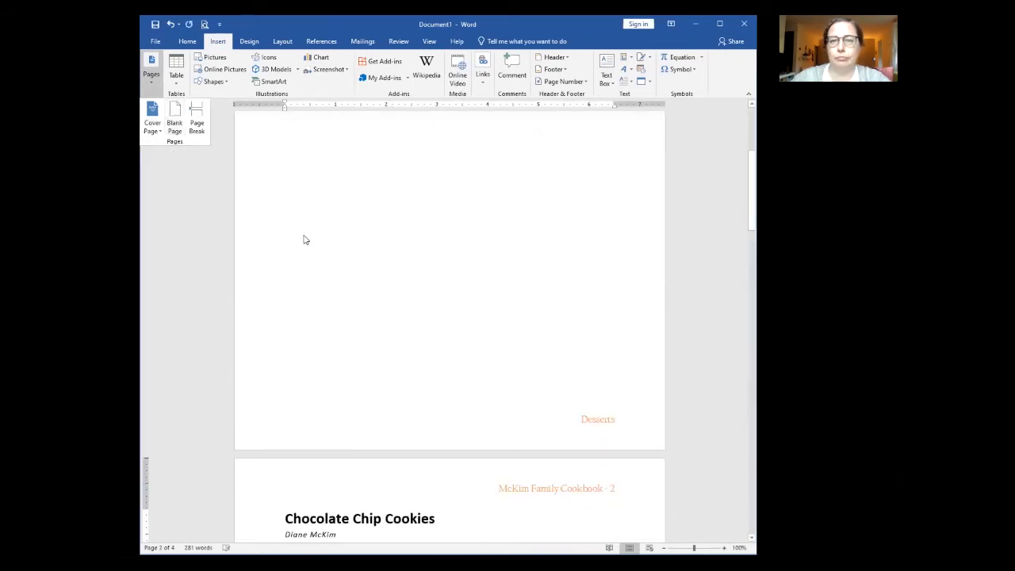
pyautogui.scroll(10, 303, 238)
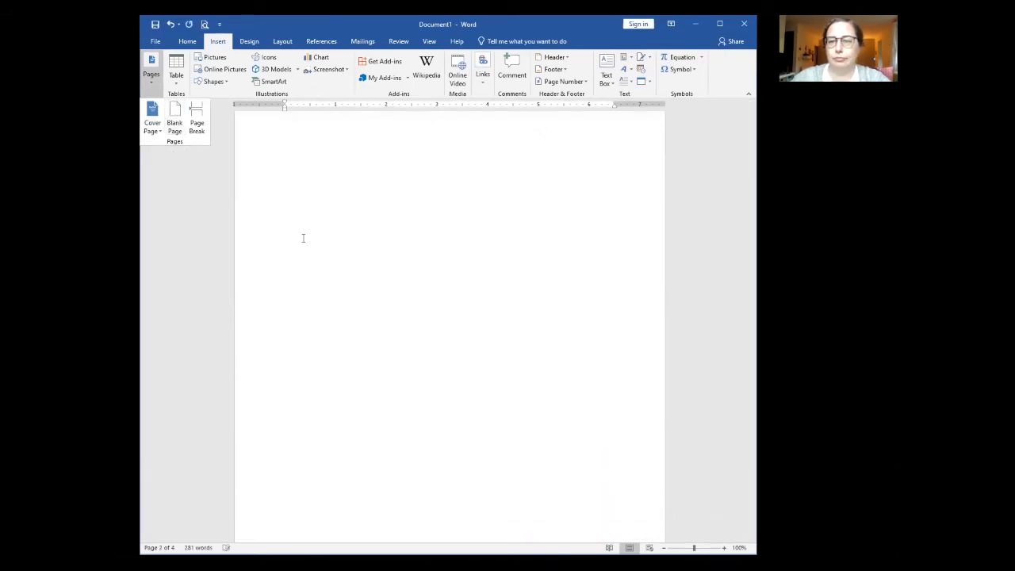
pyautogui.click(297, 192)
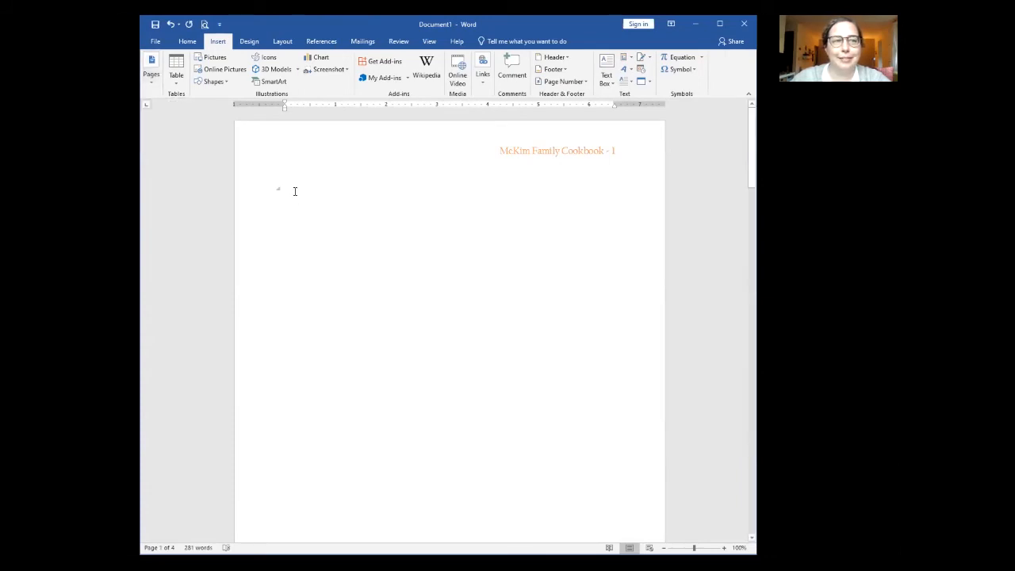
# Step: Insert an Automatic Table 2 table of contents at the top of the document
pyautogui.click(321, 42)
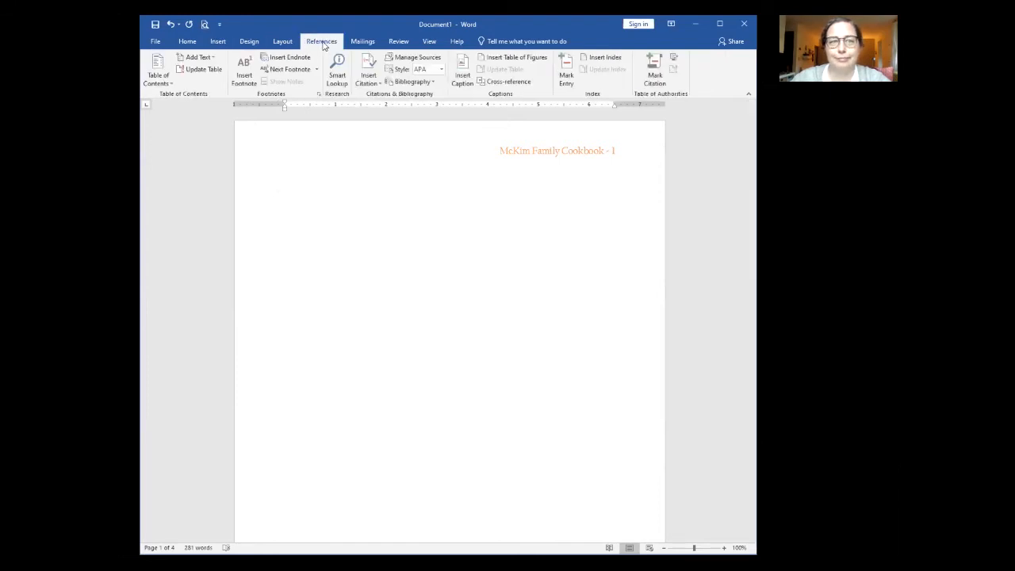
pyautogui.click(158, 77)
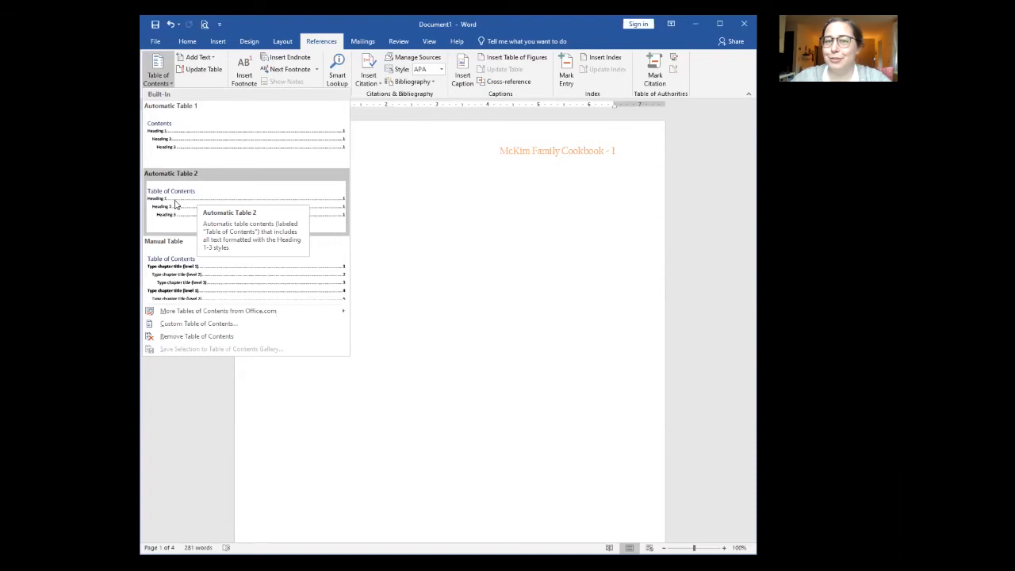
pyautogui.click(176, 205)
pyautogui.scroll(2, 270, 282)
pyautogui.scroll(10, 268, 282)
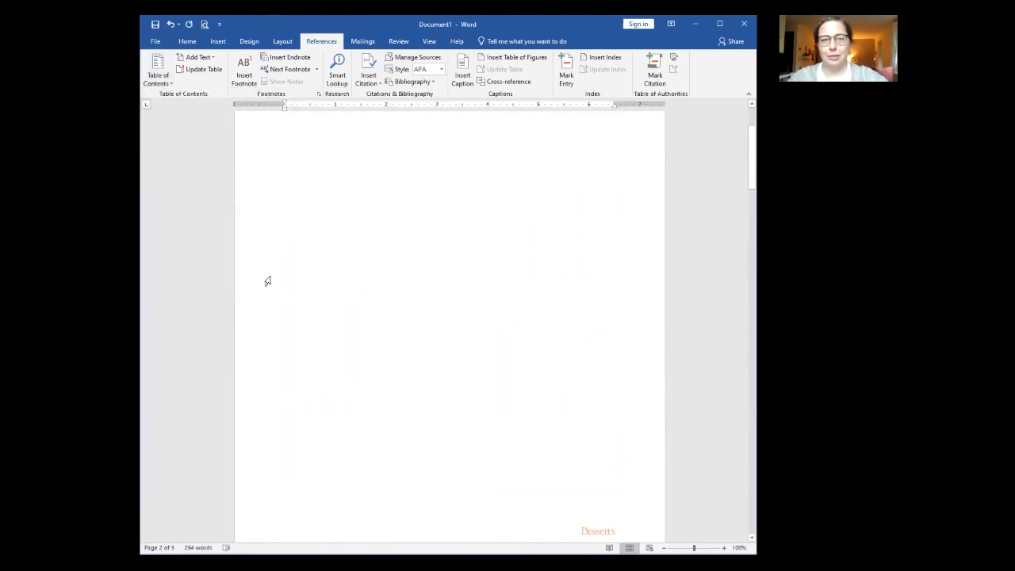
# Step: Delete the leftover empty page so the contents sit directly above Chocolate Chip Cookies
pyautogui.click(291, 182)
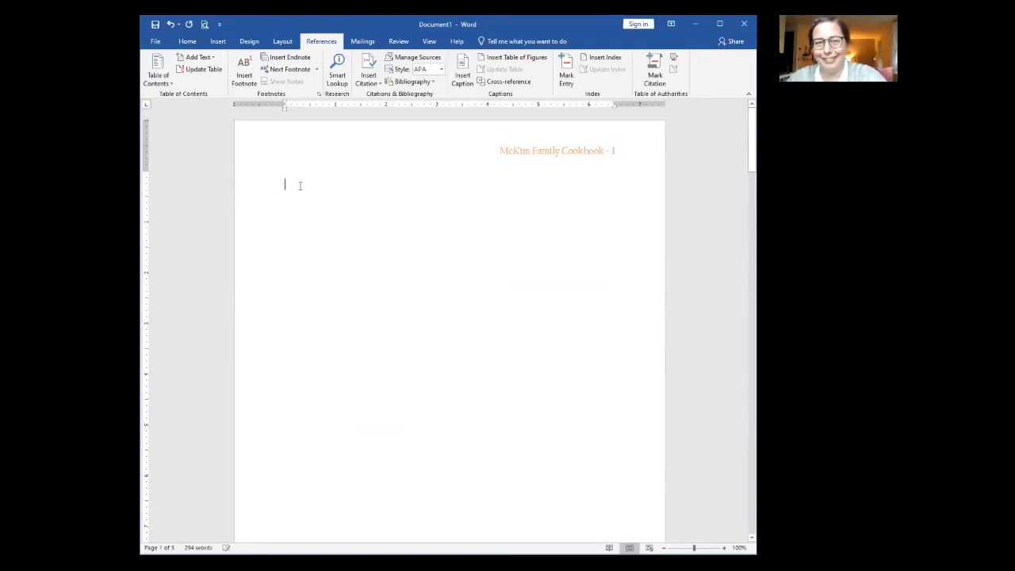
pyautogui.press('Delete')
pyautogui.click(285, 283)
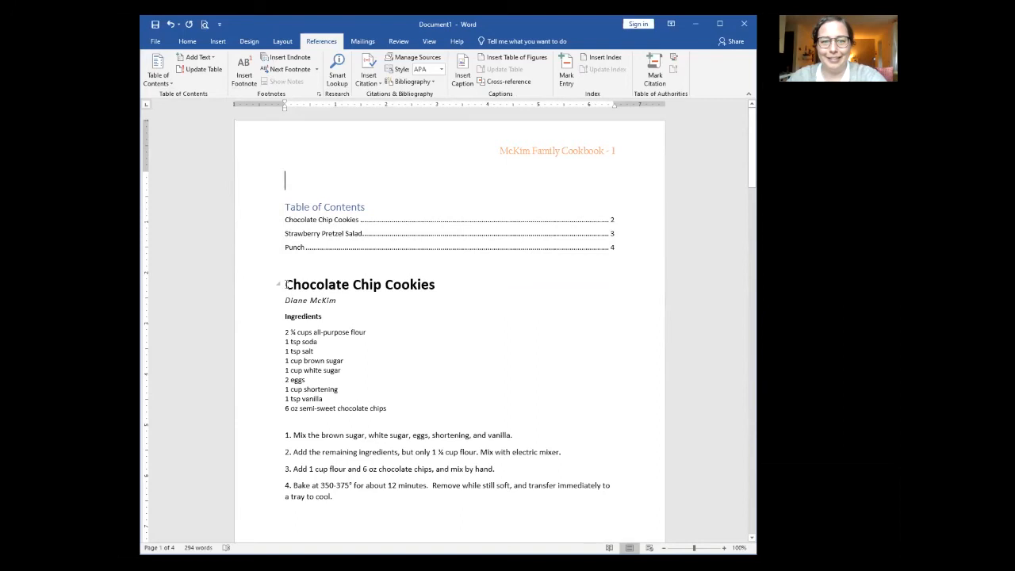
pyautogui.click(282, 42)
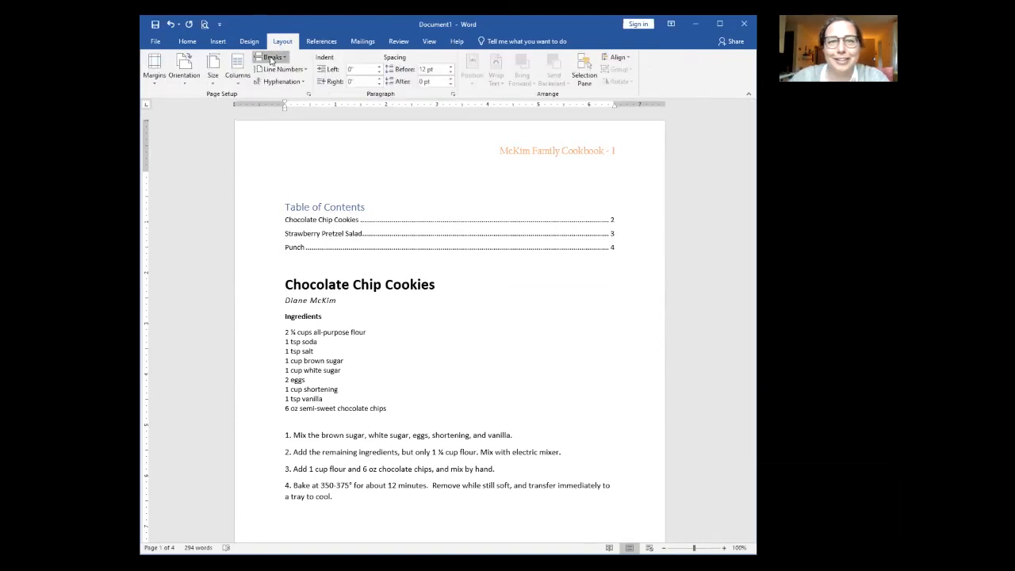
# Step: Insert a page break so Chocolate Chip Cookies starts on the page after the contents
pyautogui.click(271, 60)
pyautogui.click(288, 89)
pyautogui.scroll(5, 349, 315)
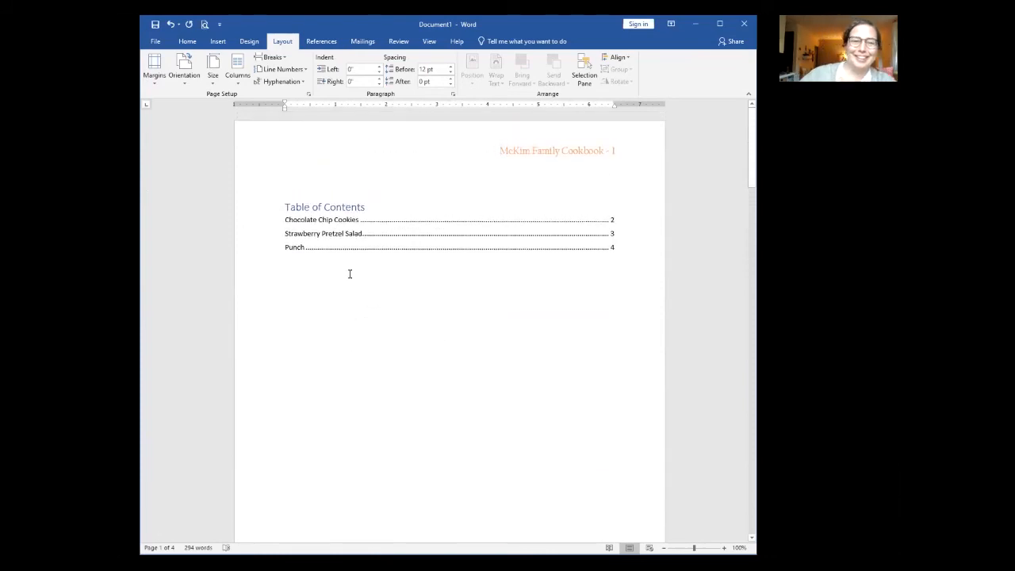
pyautogui.click(443, 322)
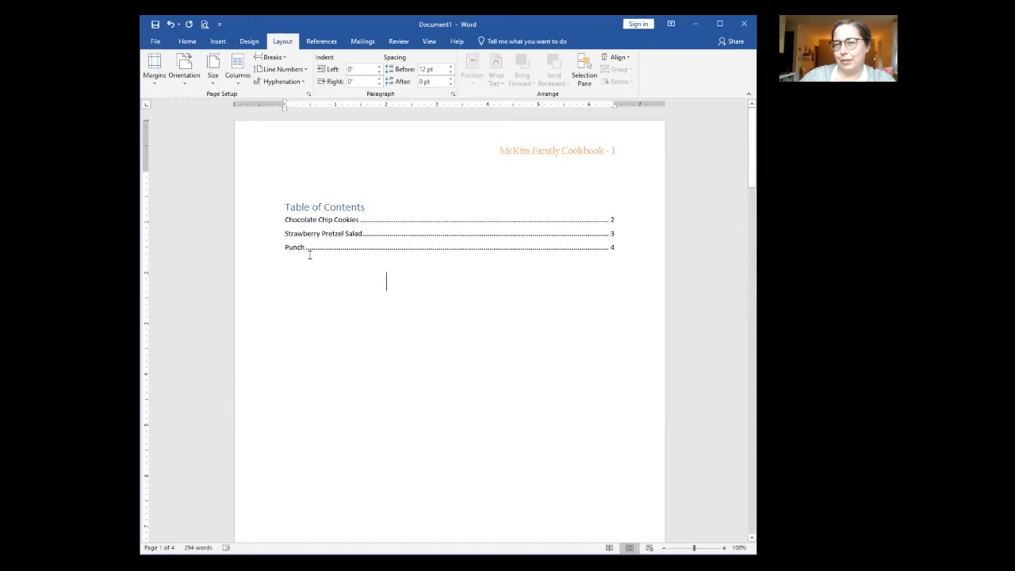
# Step: Check the break, then place the cursor in the table of contents on page 1
pyautogui.scroll(-8, 428, 353)
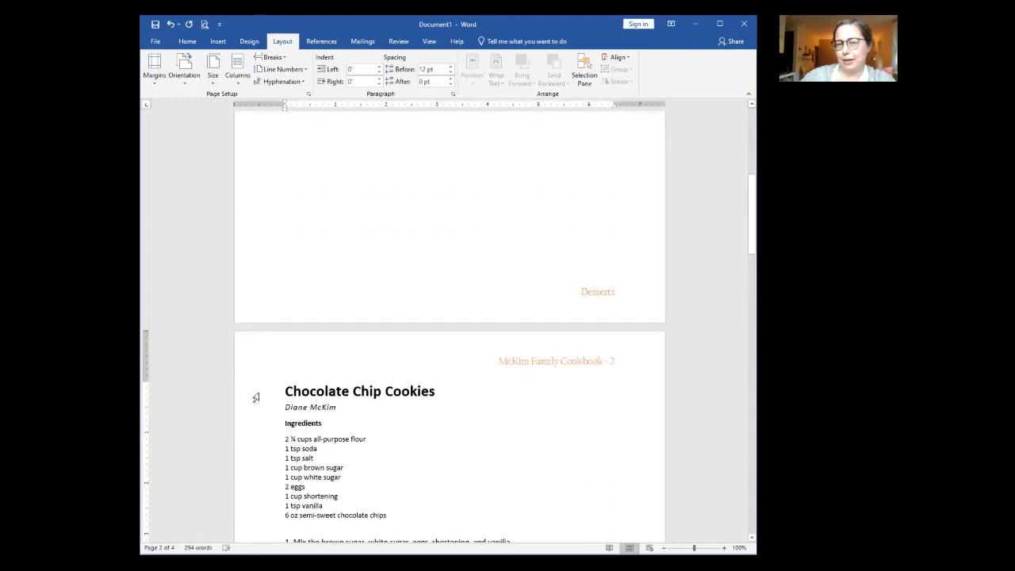
pyautogui.click(256, 397)
pyautogui.scroll(8, 478, 394)
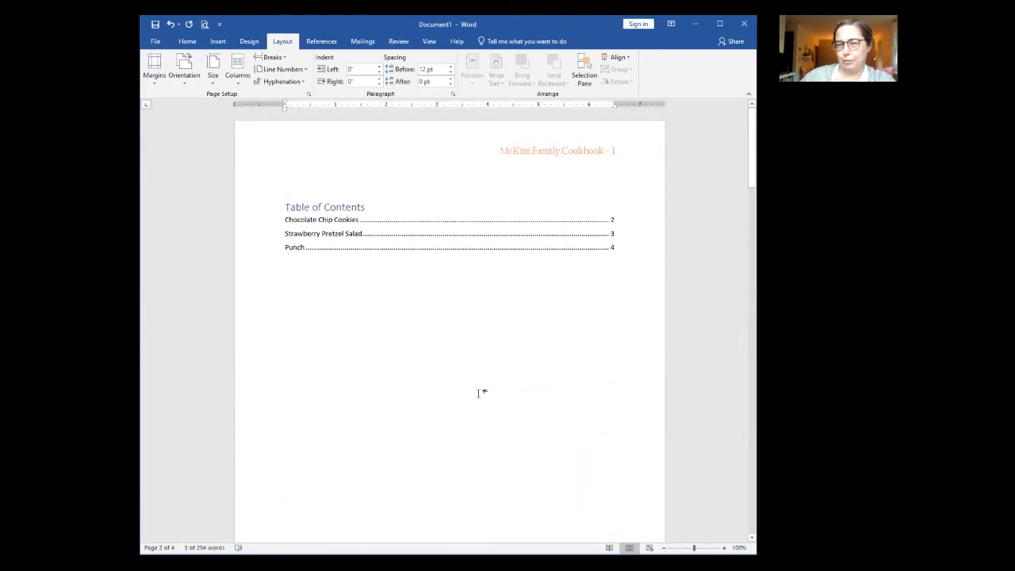
pyautogui.click(612, 218)
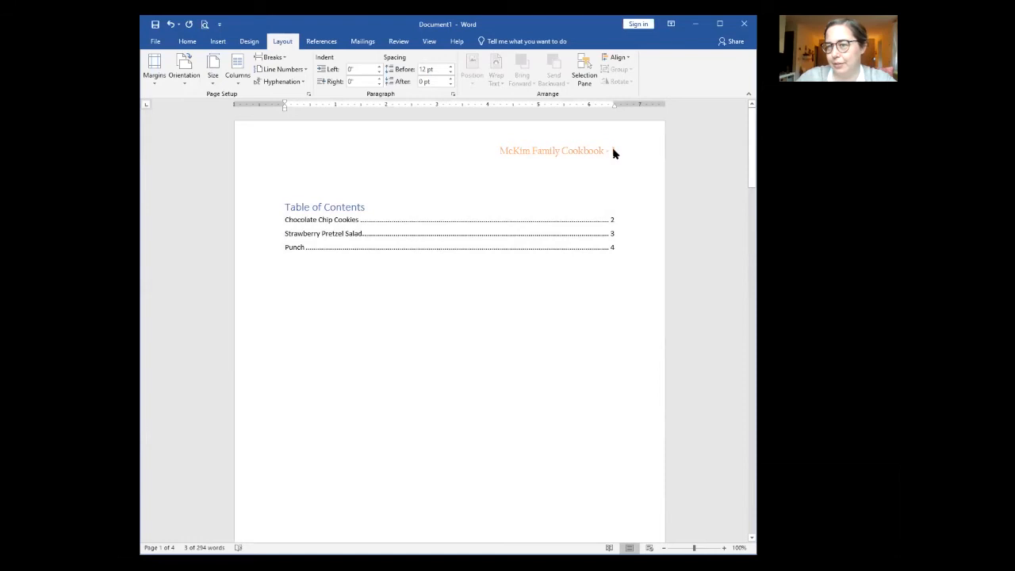
pyautogui.scroll(-2, 571, 349)
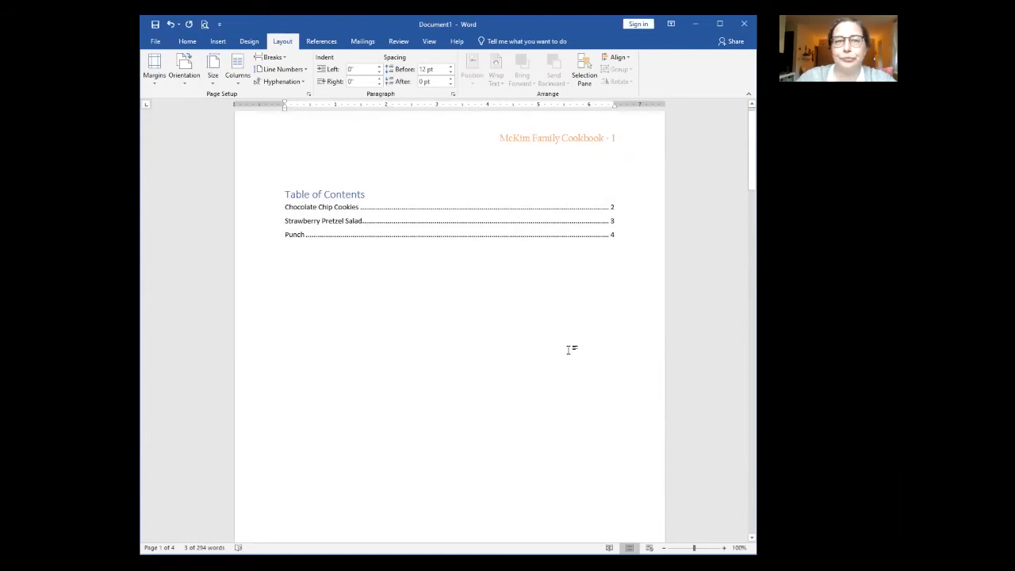
pyautogui.scroll(2, 570, 350)
pyautogui.click(289, 205)
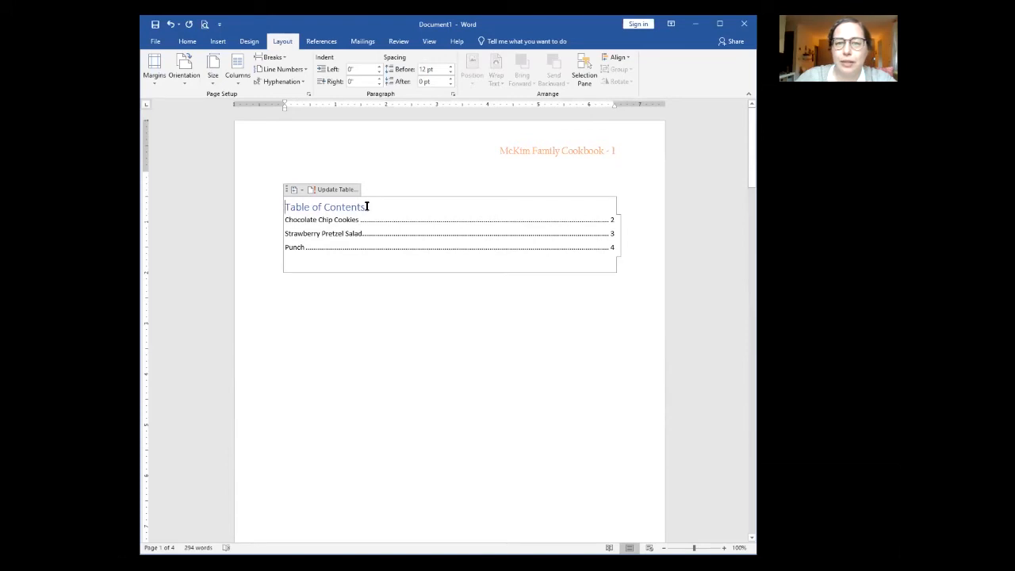
# Step: Set the Table of Contents heading to Californian FB at size 22
pyautogui.moveTo(369, 207); pyautogui.dragTo(279, 210)
pyautogui.click(187, 41)
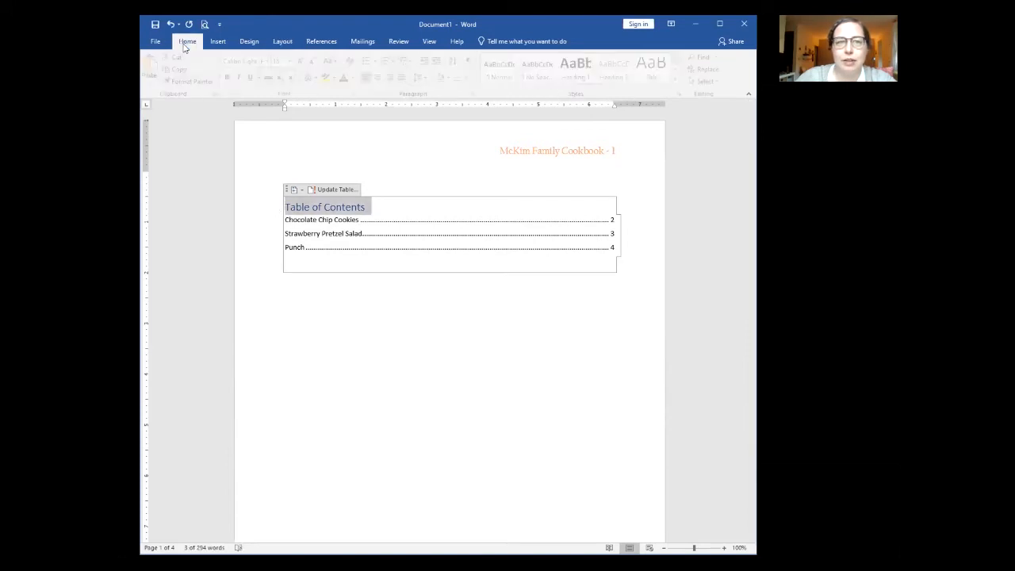
pyautogui.click(271, 61)
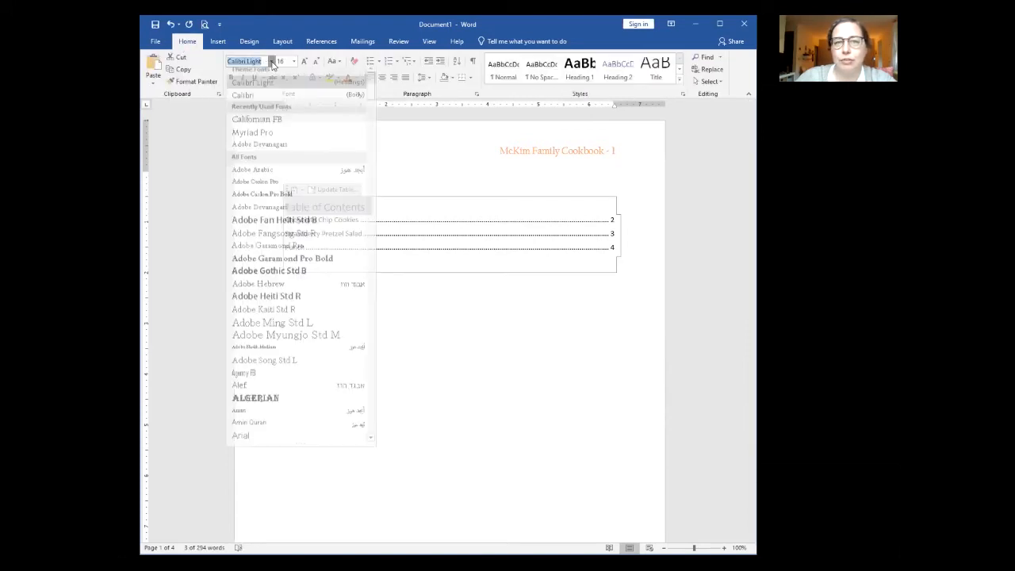
pyautogui.click(257, 124)
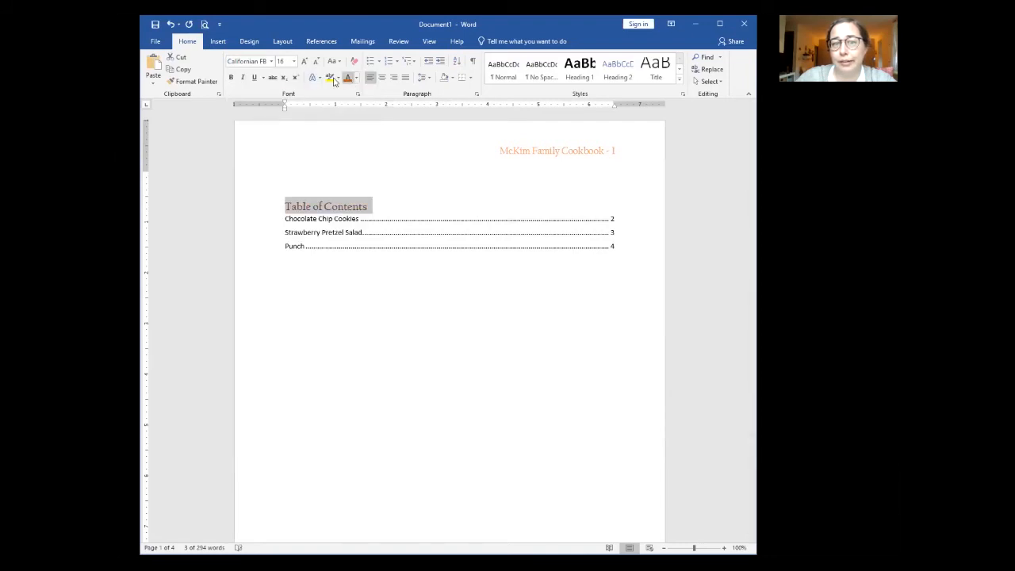
pyautogui.click(293, 62)
pyautogui.click(282, 164)
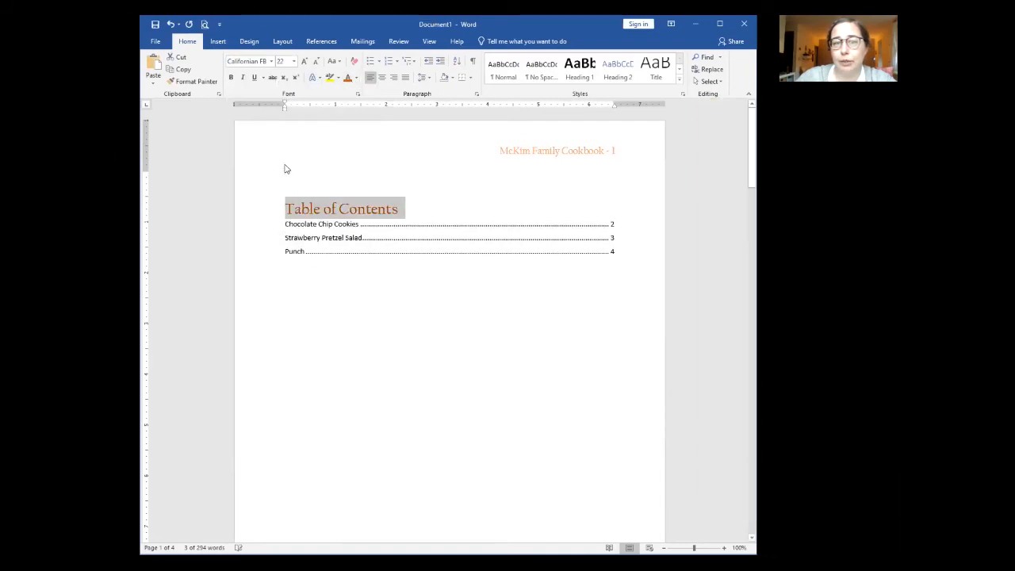
pyautogui.click(442, 311)
# Step: Change the three contents entries to Calibri Light at a larger size
pyautogui.click(311, 252)
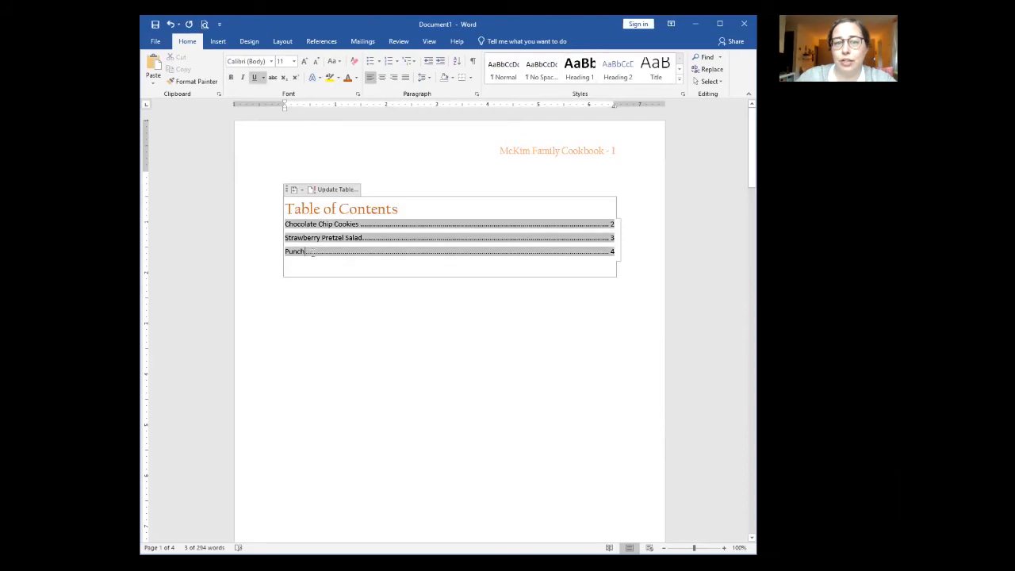
pyautogui.moveTo(287, 224); pyautogui.dragTo(328, 255)
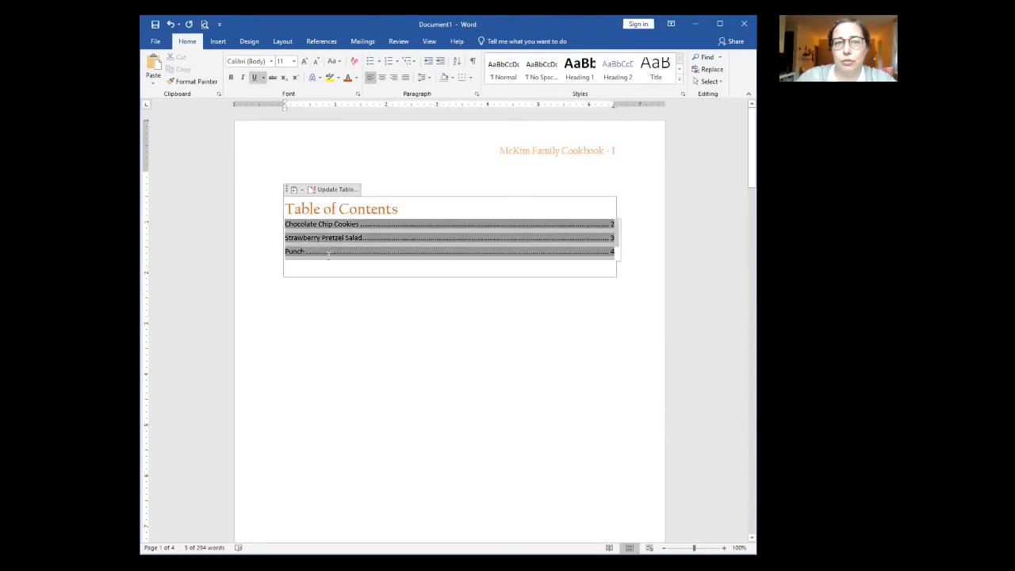
pyautogui.click(271, 61)
pyautogui.click(270, 84)
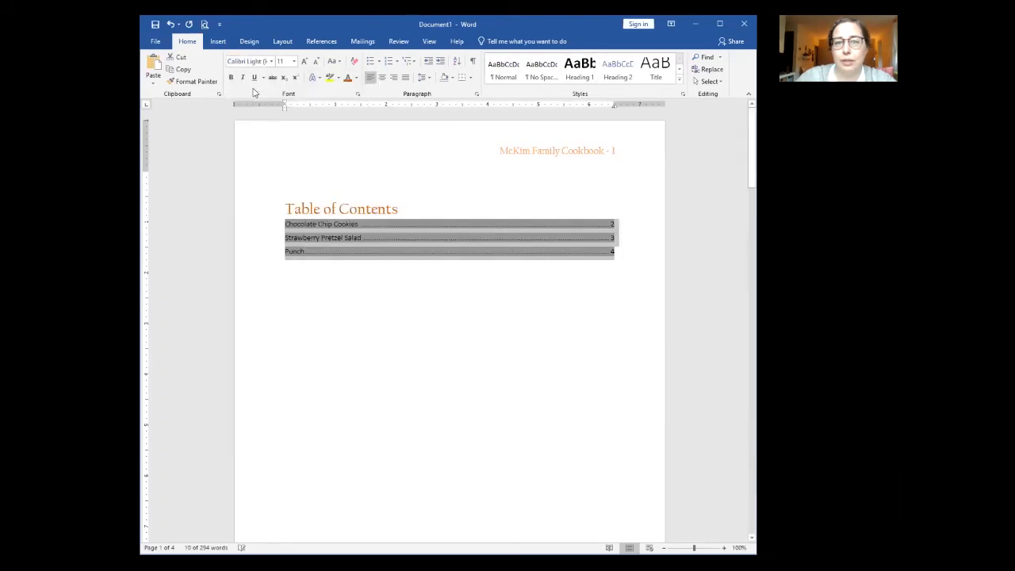
pyautogui.click(293, 61)
pyautogui.click(281, 161)
pyautogui.click(458, 350)
pyautogui.scroll(-10, 435, 399)
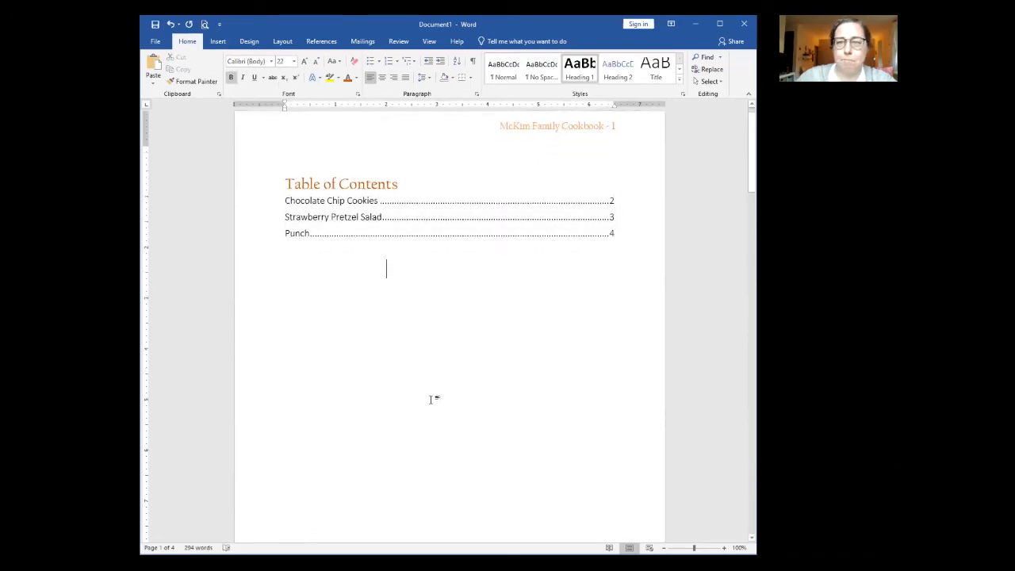
pyautogui.scroll(-3, 432, 395)
pyautogui.scroll(8, 473, 389)
pyautogui.scroll(3, 463, 385)
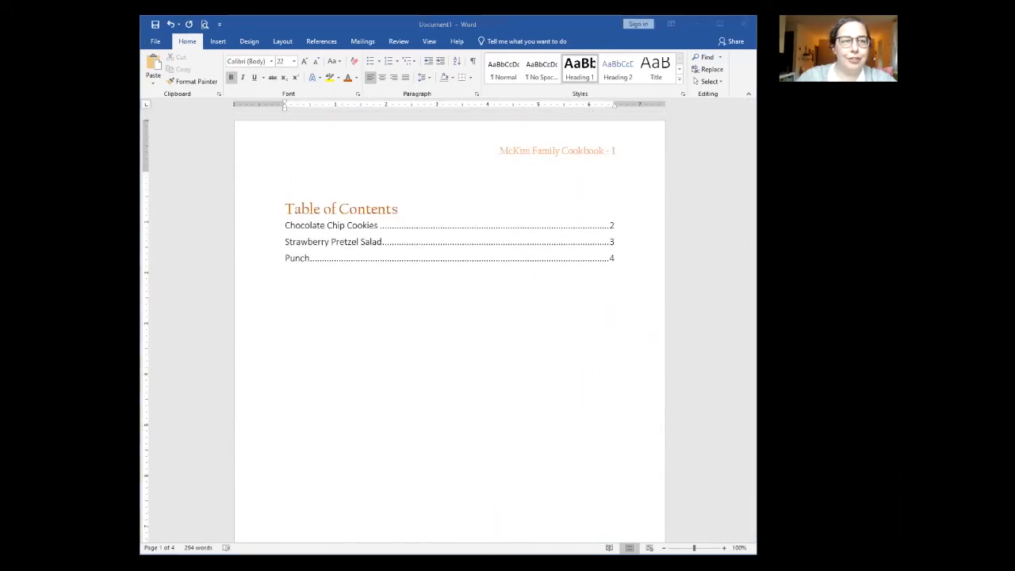
# Step: Look over the Design style sets for the contents page, then return to Home formatting
pyautogui.click(366, 210)
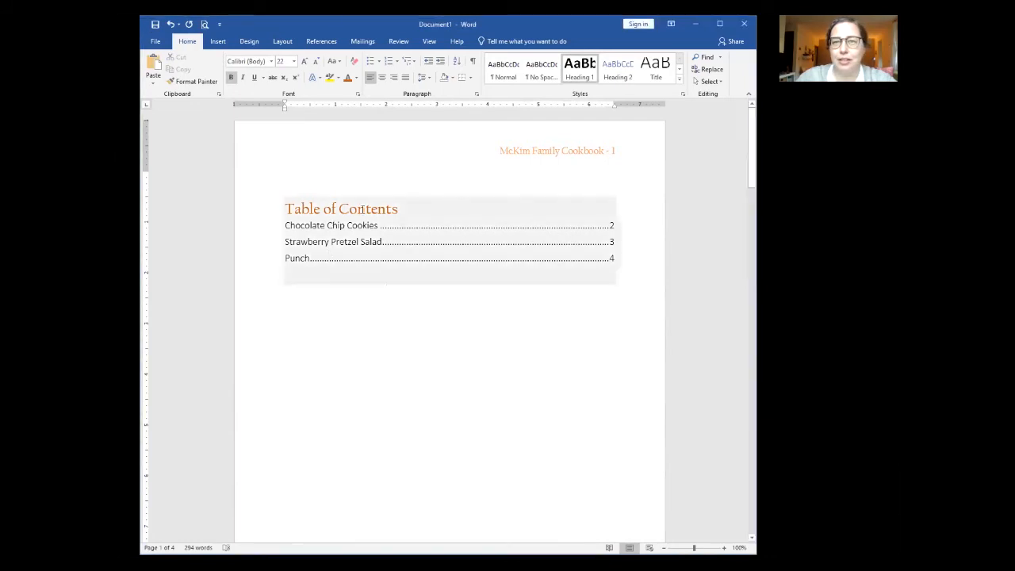
pyautogui.click(250, 42)
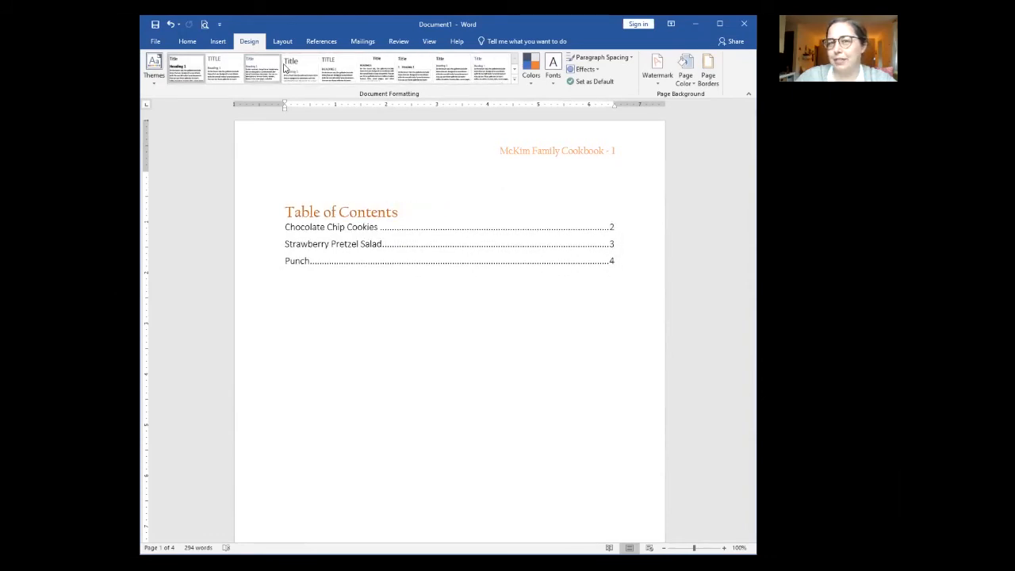
pyautogui.click(351, 276)
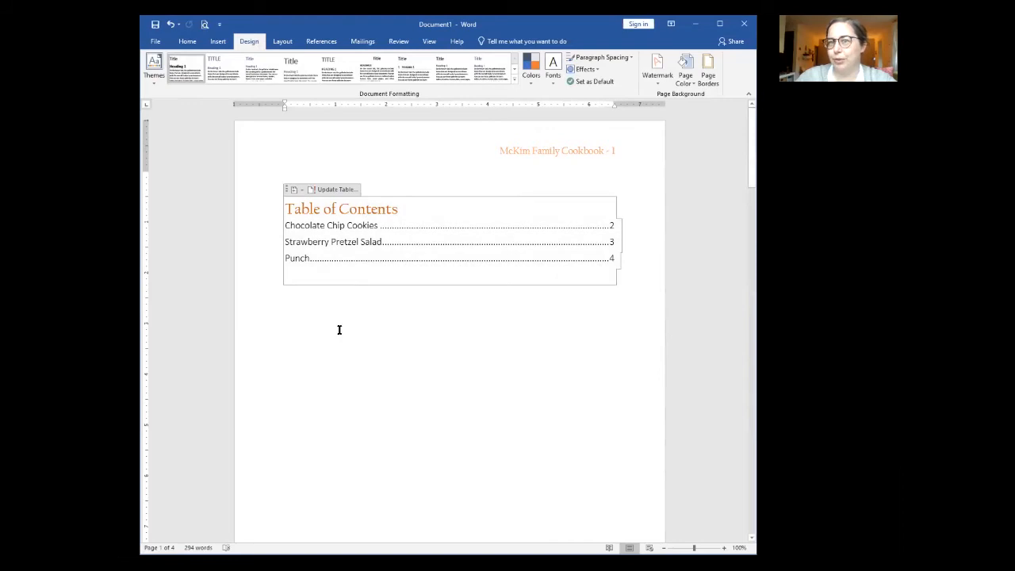
pyautogui.click(187, 42)
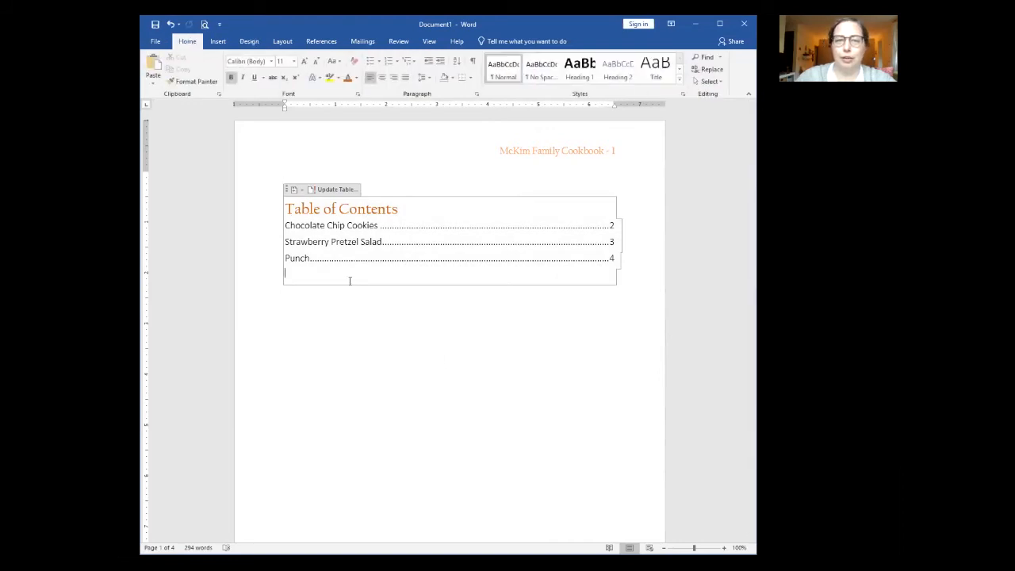
pyautogui.click(446, 359)
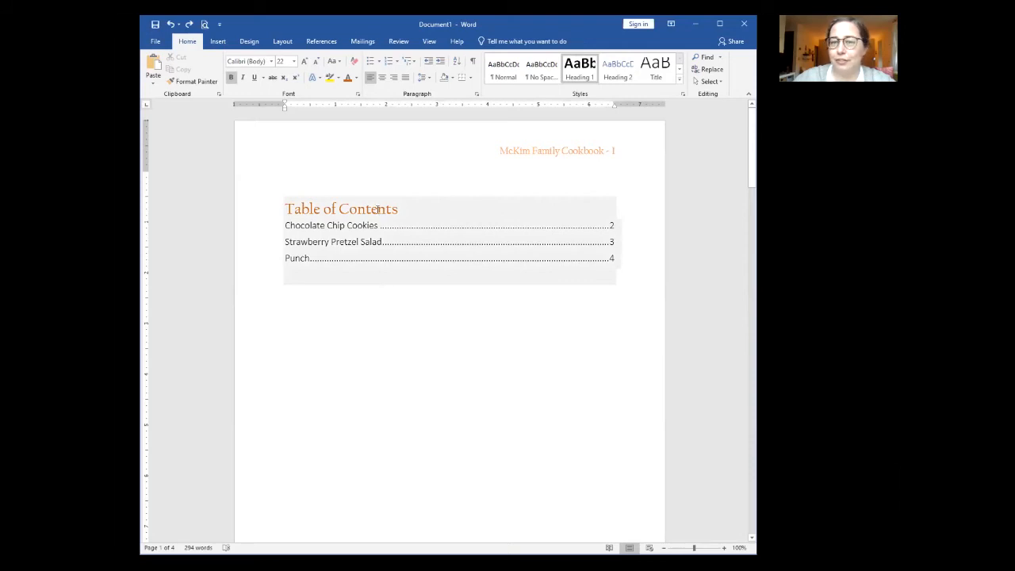
# Step: Insert a Tea recipe title above the Punch heading
pyautogui.scroll(-6, 357, 388)
pyautogui.scroll(-8, 358, 392)
pyautogui.scroll(-10, 331, 441)
pyautogui.scroll(-3, 331, 457)
pyautogui.click(285, 299)
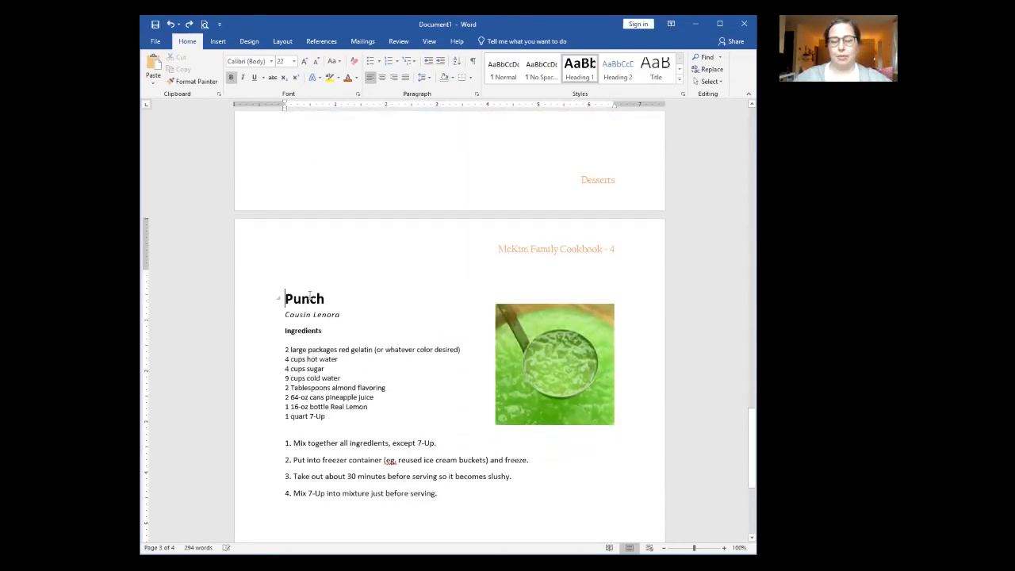
pyautogui.press('Return')
pyautogui.press('Return')
pyautogui.press('Return')
pyautogui.press('Return')
pyautogui.press('Return')
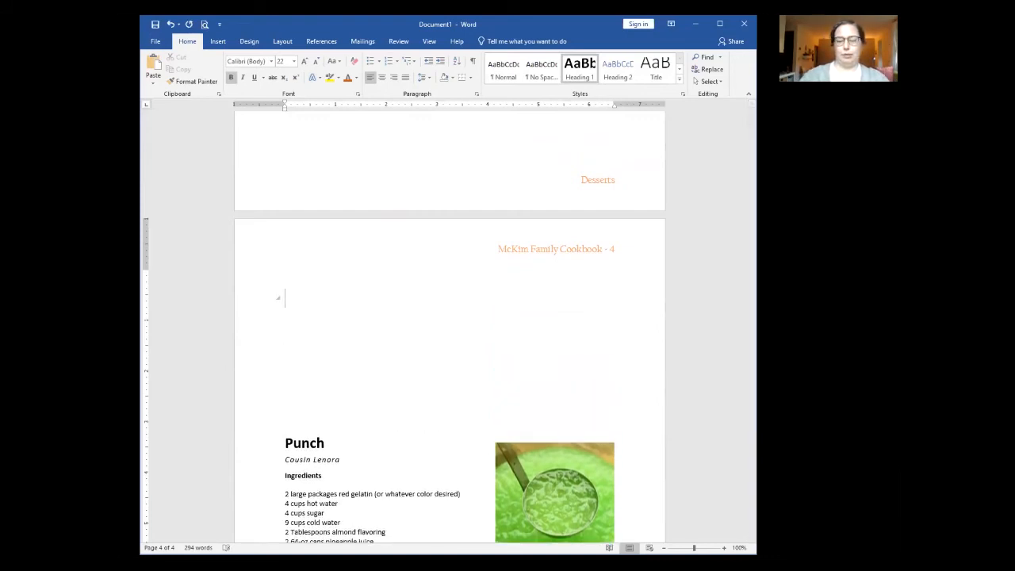
pyautogui.write('Tea')
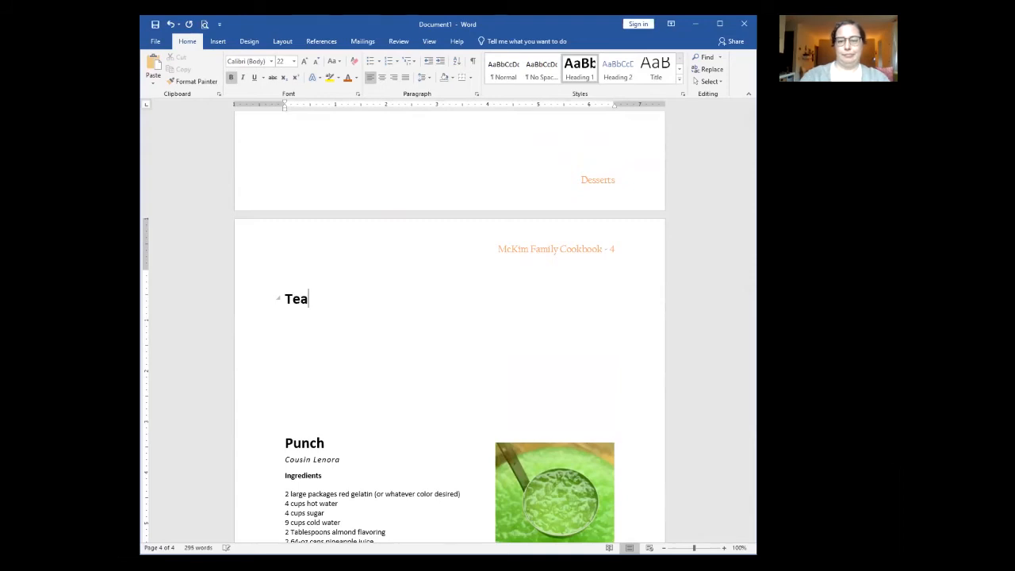
pyautogui.press('Return')
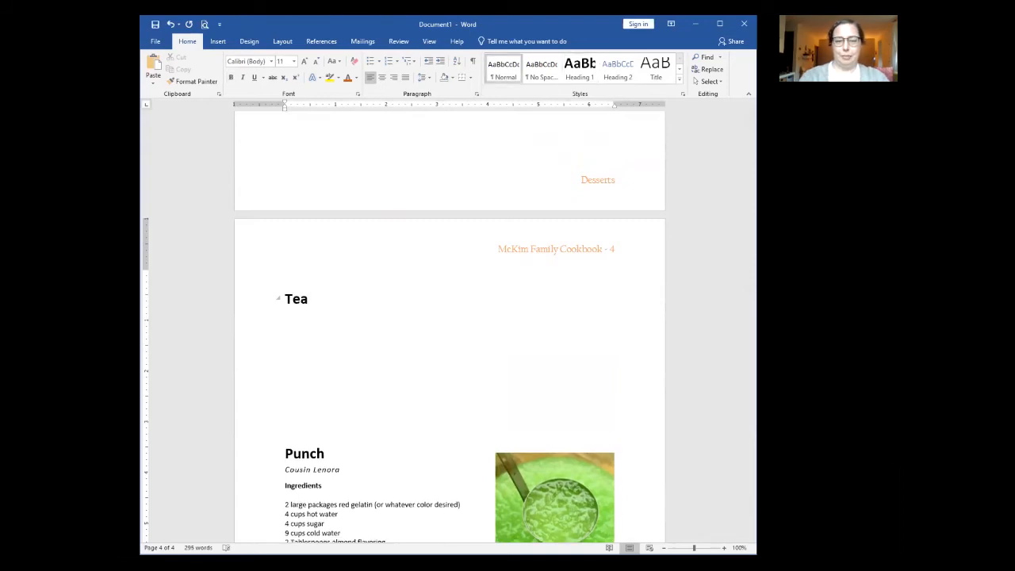
# Step: Add the contributor's name, Tea bag, Hot water and '1. Steep tea in hot water.'
pyautogui.write('Stacey')
pyautogui.press('Return')
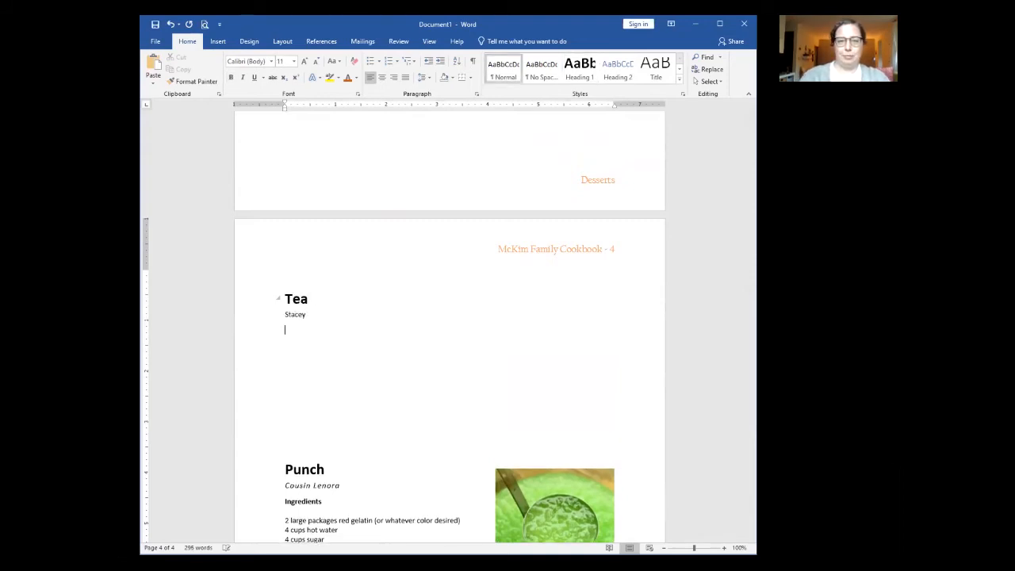
pyautogui.write('Tea')
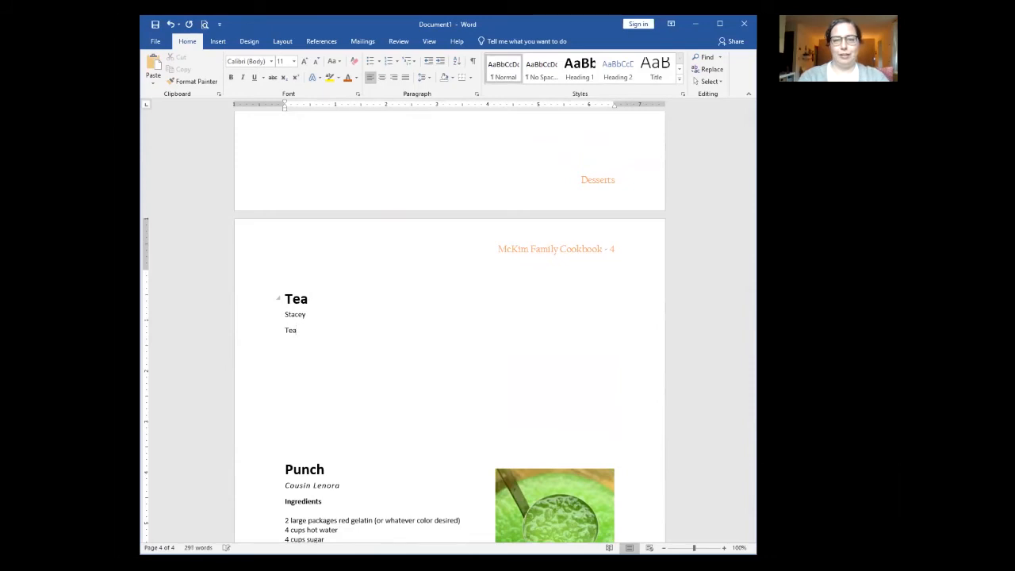
pyautogui.write(' bag')
pyautogui.press('Return')
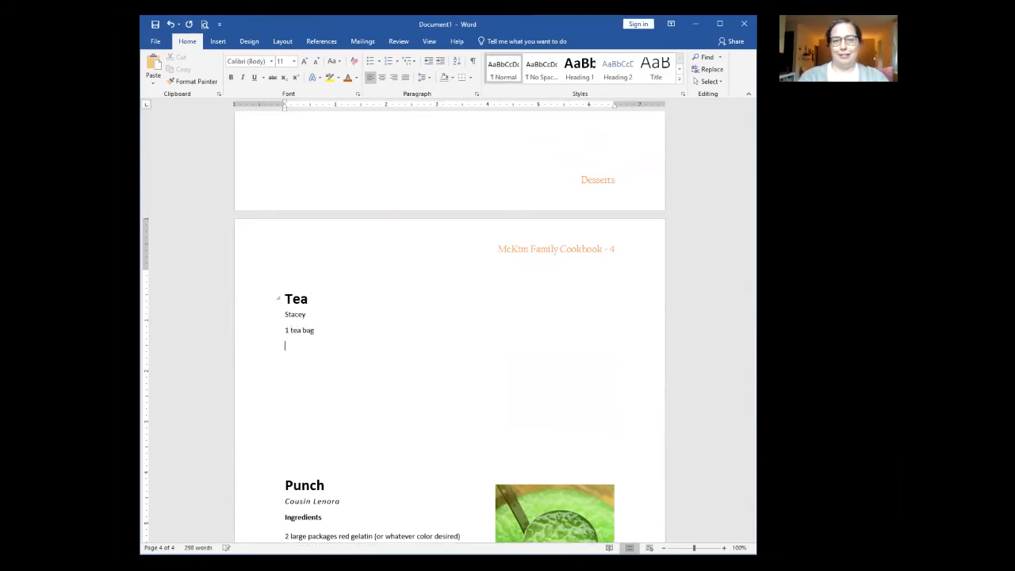
pyautogui.write('Hot water')
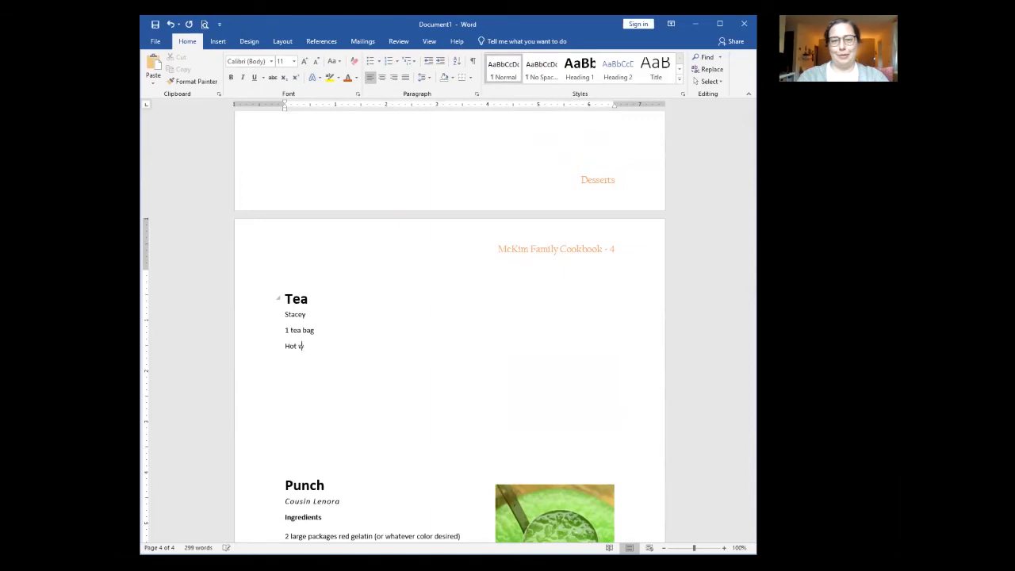
pyautogui.press('Return')
pyautogui.write('1. Steep tea in hot water.')
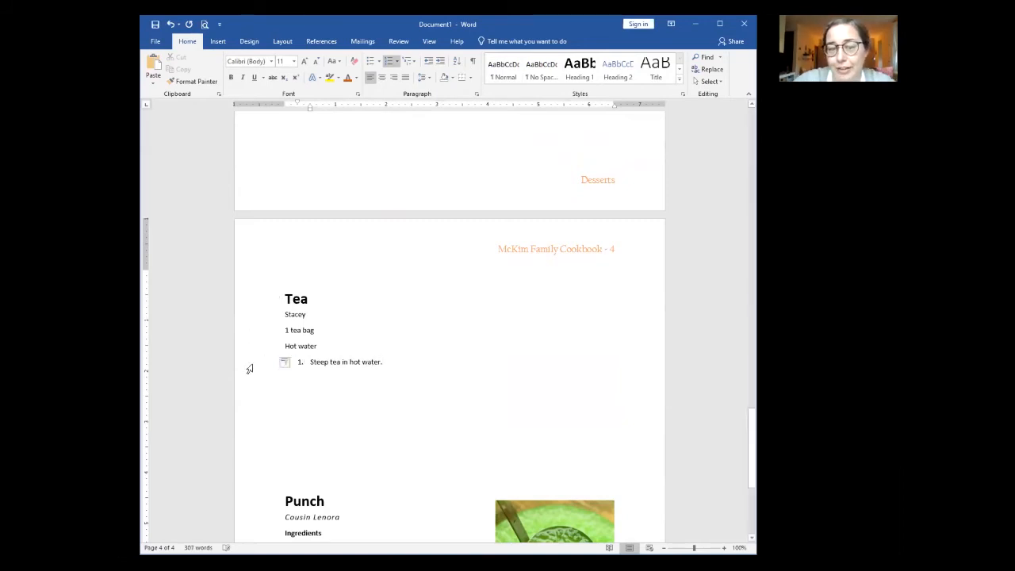
# Step: Remove the automatic numbering and indent so the step reads '1. Steep tea in hot water.'
pyautogui.click(249, 368)
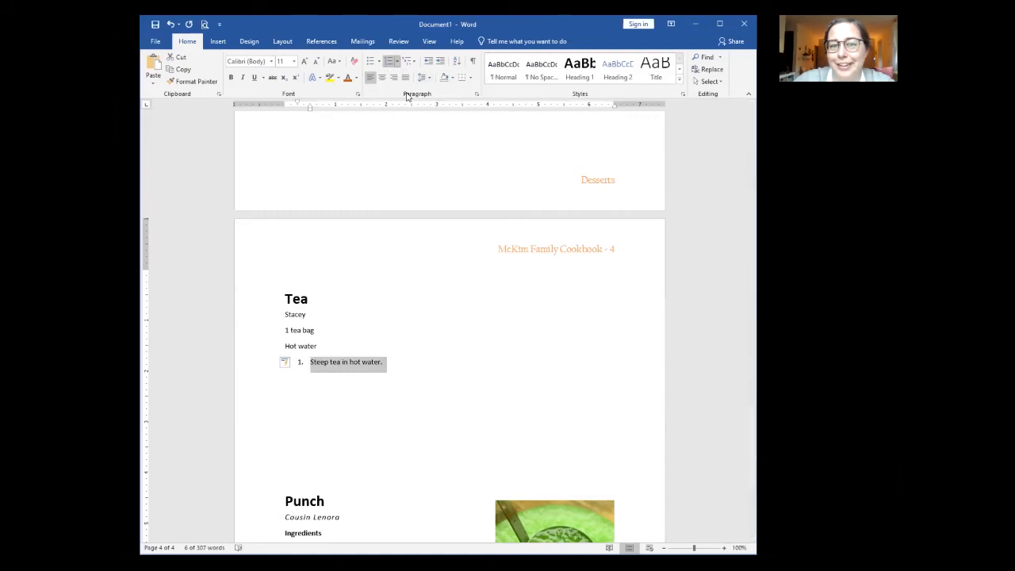
pyautogui.click(388, 61)
pyautogui.click(297, 362)
pyautogui.press('BackSpace')
pyautogui.write('1.')
pyautogui.hotkey('ctrl', 'z')
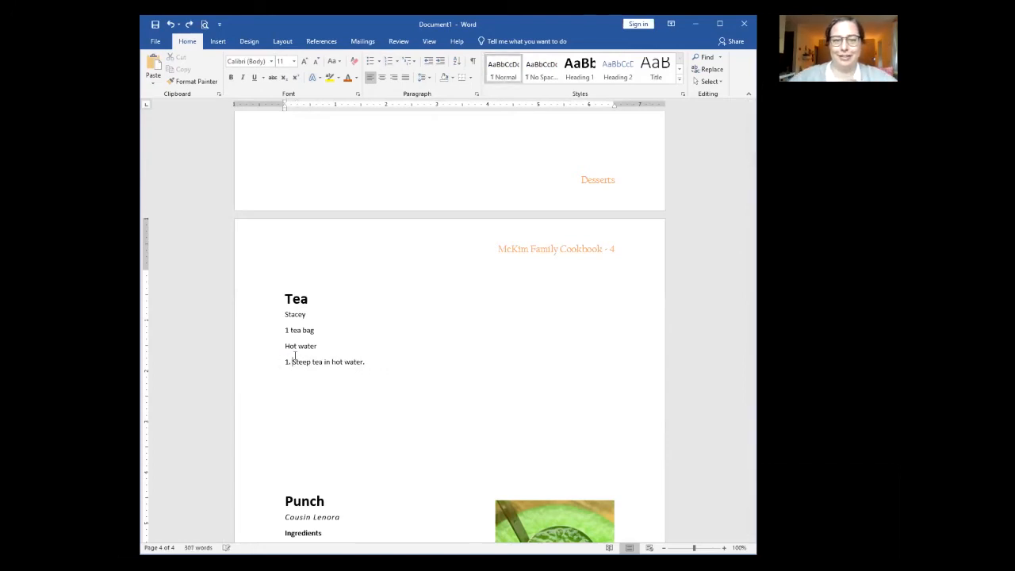
pyautogui.click(386, 386)
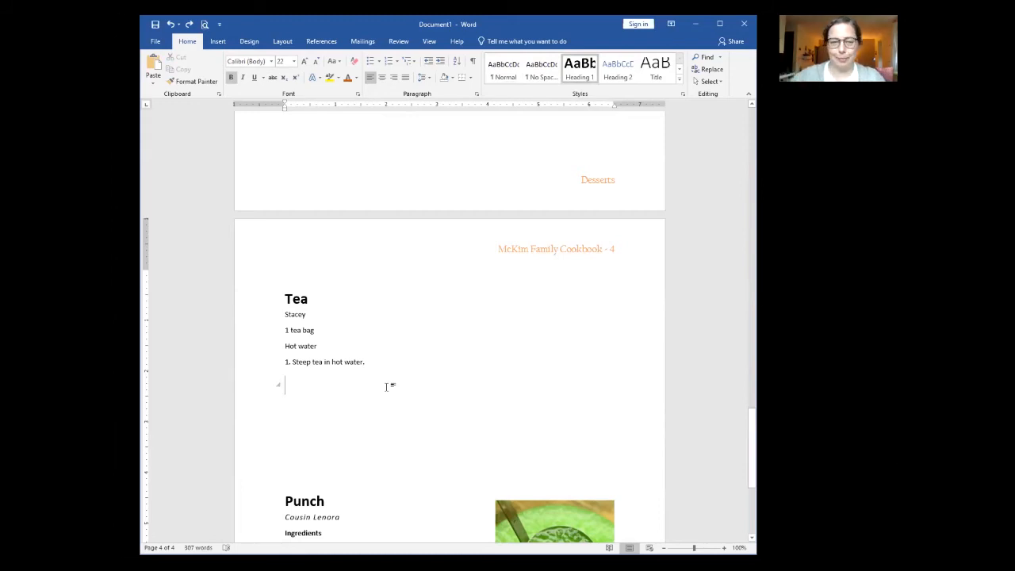
# Step: Apply the Subtitle style to the contributor line and add a blank line above Tea bag
pyautogui.click(264, 318)
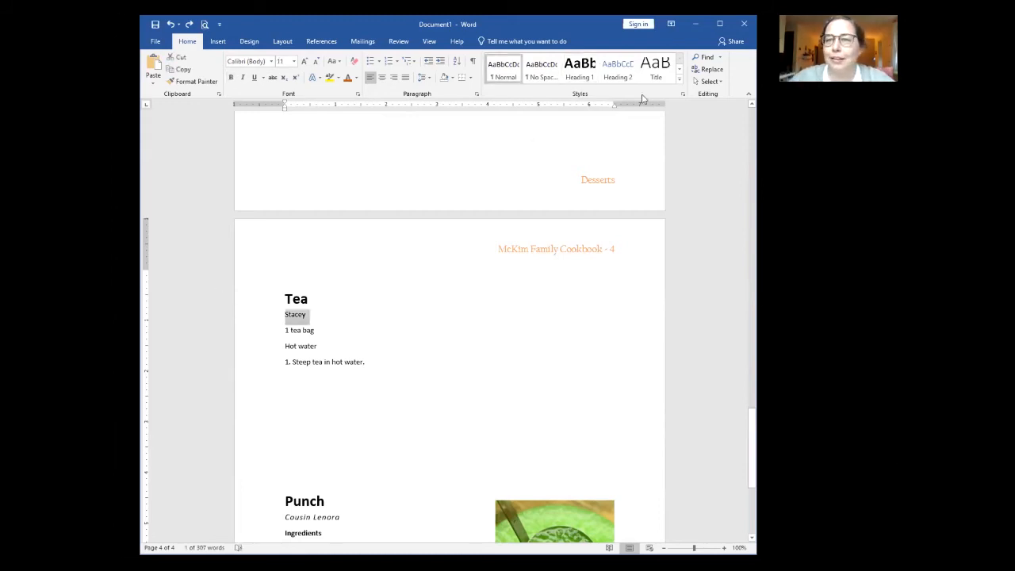
pyautogui.click(506, 72)
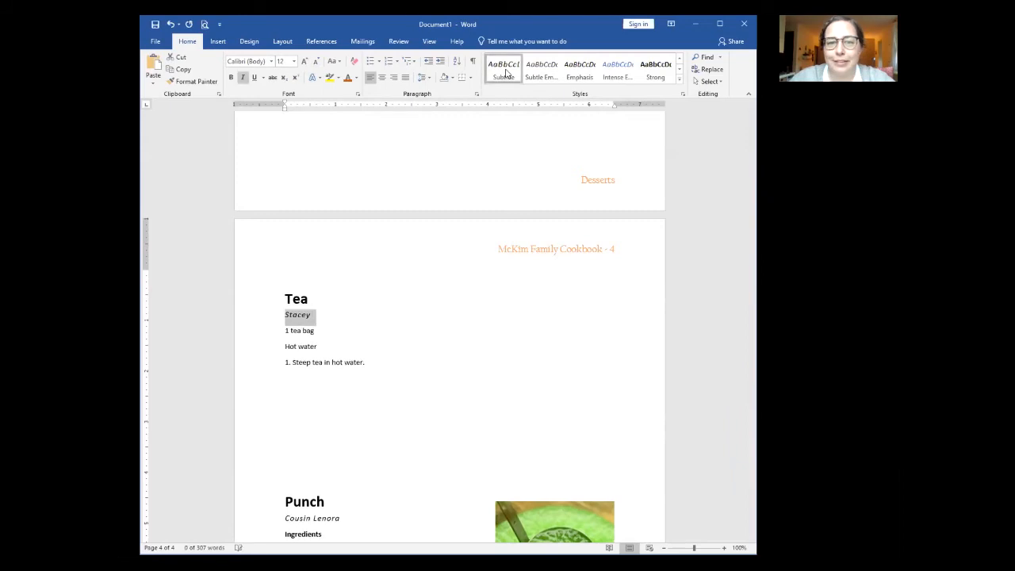
pyautogui.click(304, 389)
pyautogui.click(282, 331)
pyautogui.press('Return')
pyautogui.press('Up')
pyautogui.write('Ingredi')
pyautogui.press('BackSpace')
pyautogui.press('BackSpace')
pyautogui.press('BackSpace')
pyautogui.press('BackSpace')
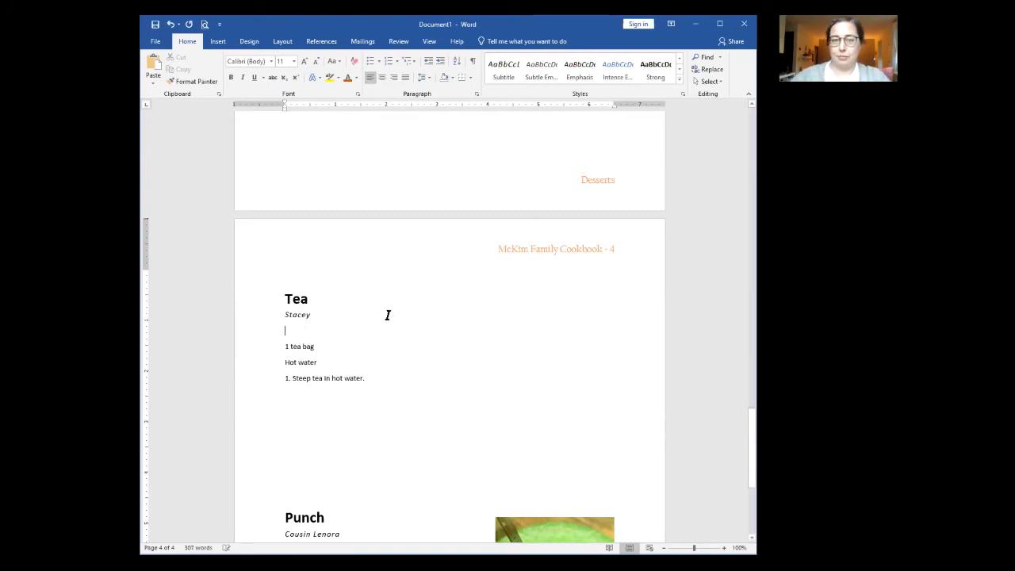
# Step: Copy Punch's bold Ingredients heading and paste it under the Tea contributor line
pyautogui.scroll(-4, 357, 326)
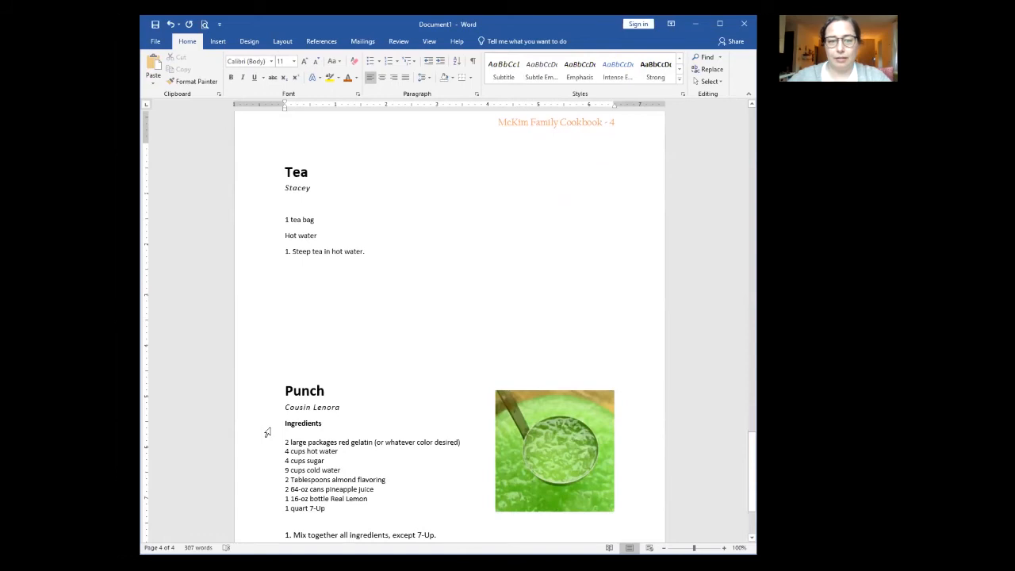
pyautogui.click(264, 428)
pyautogui.hotkey('ctrl', 'c')
pyautogui.click(286, 205)
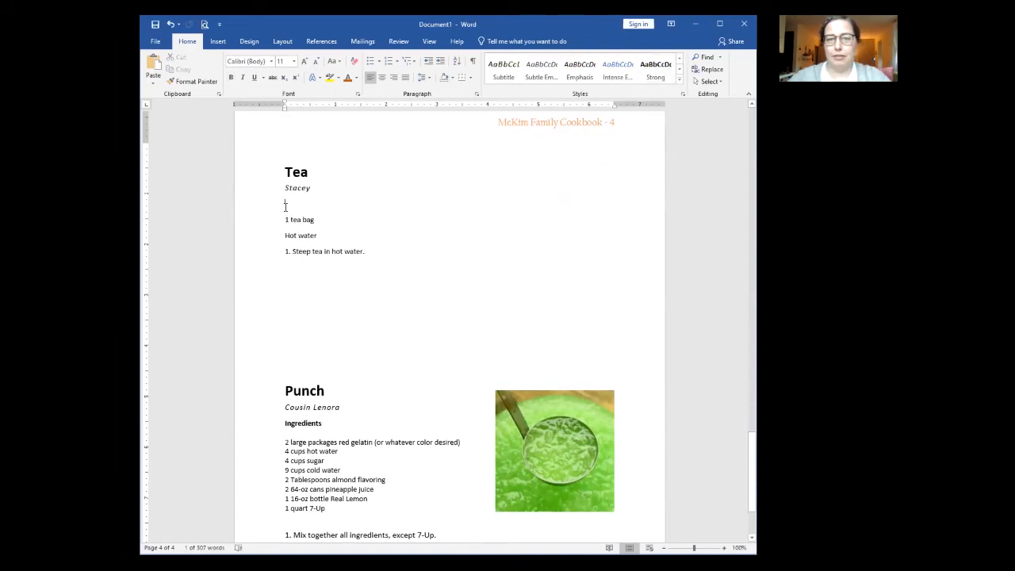
pyautogui.hotkey('ctrl', 'v')
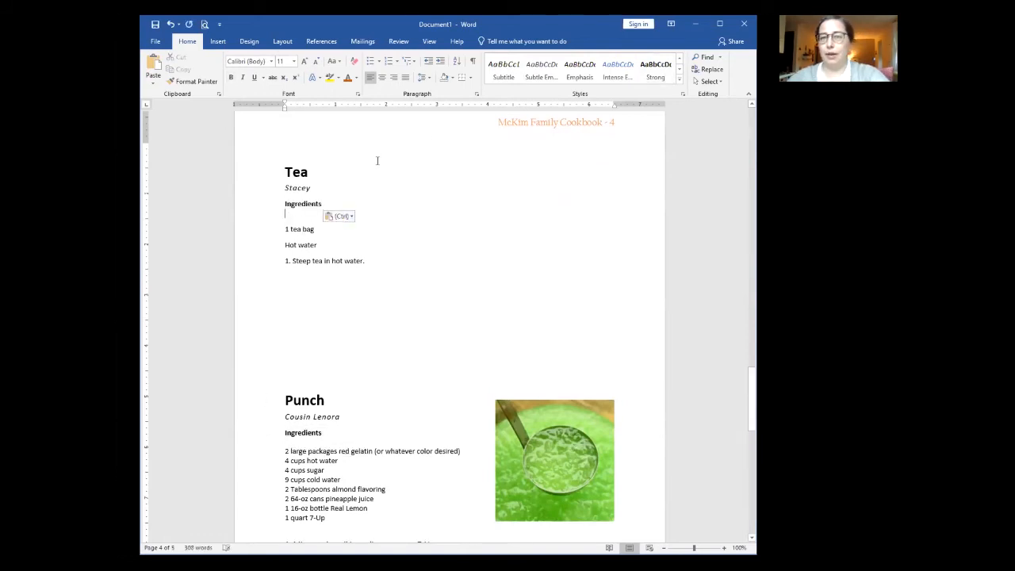
pyautogui.click(298, 207)
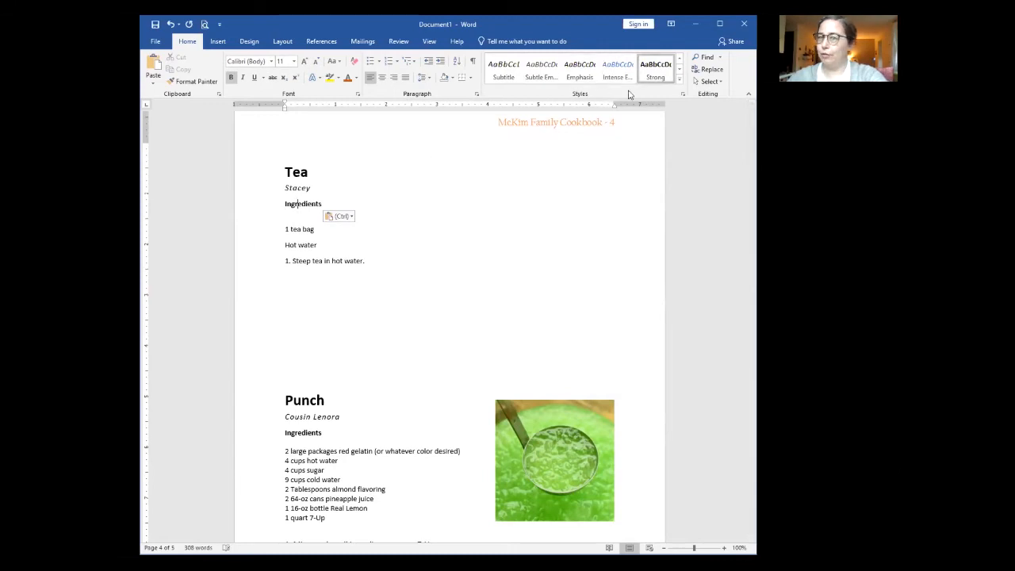
pyautogui.press('Delete')
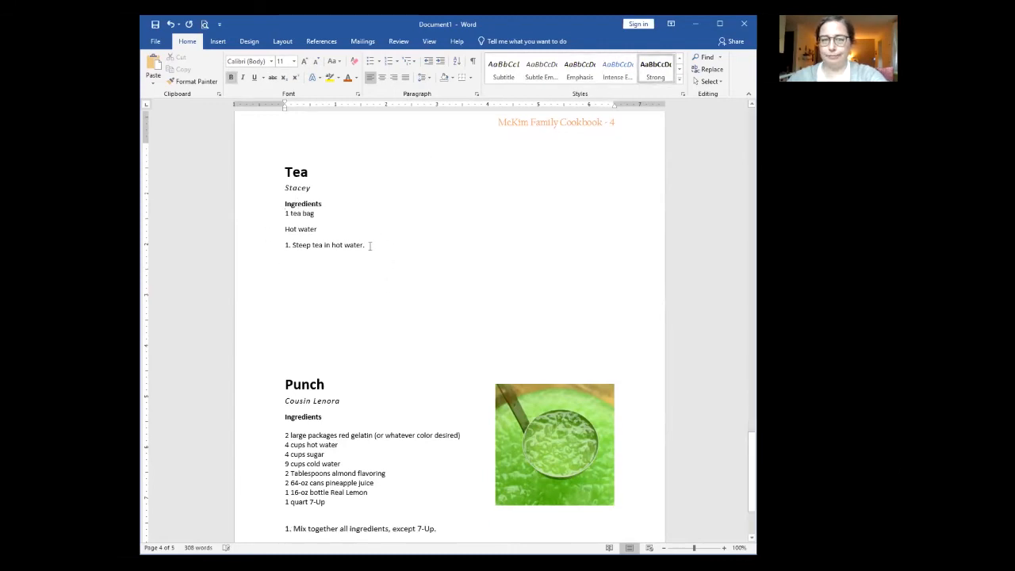
pyautogui.press('Return')
# Step: Add a blank line above Punch to push it onto page 5
pyautogui.click(370, 246)
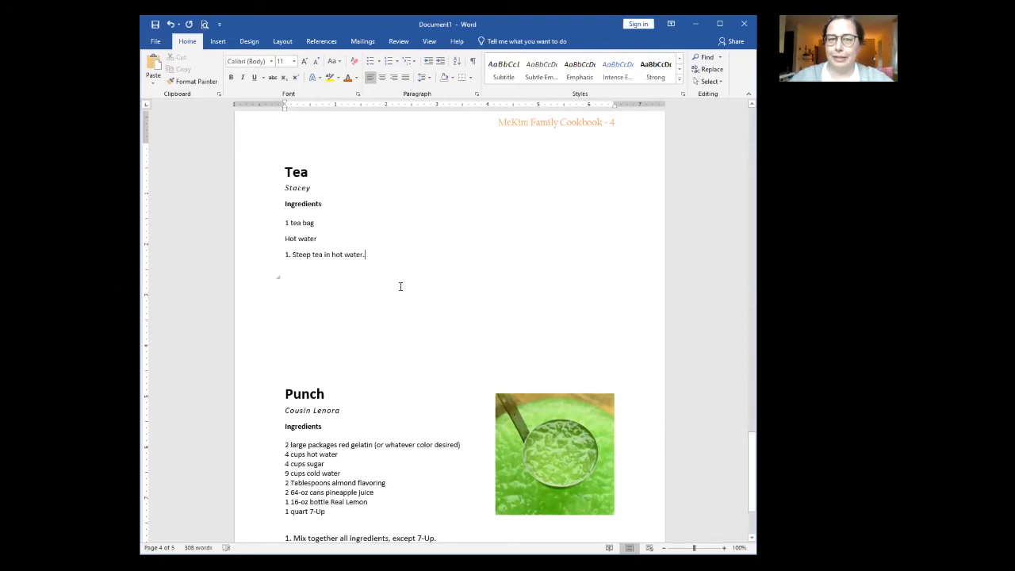
pyautogui.scroll(-3, 401, 286)
pyautogui.click(331, 248)
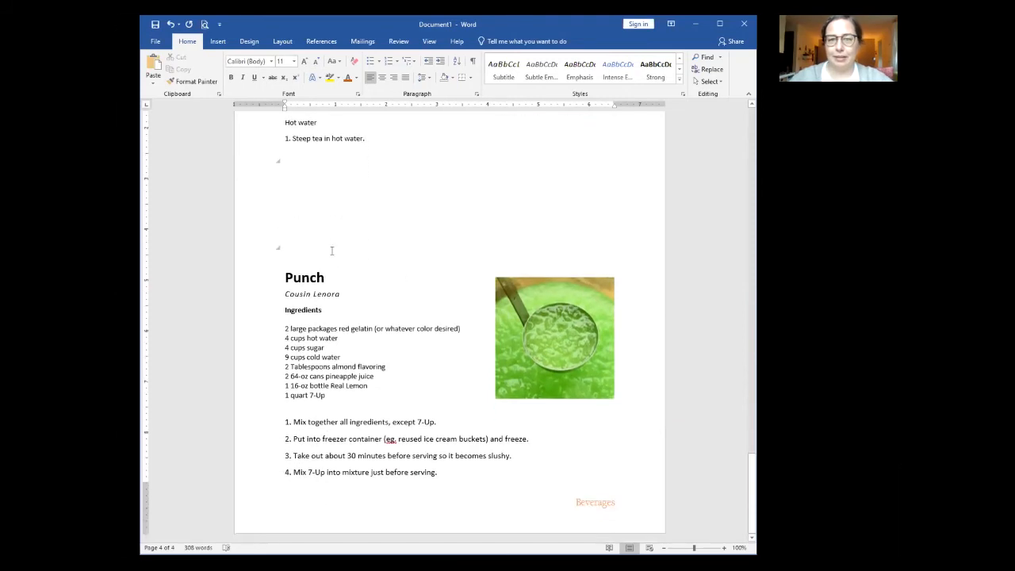
pyautogui.press('Return')
pyautogui.press('Return')
pyautogui.press('Return')
pyautogui.press('Return')
pyautogui.press('Return')
pyautogui.press('Return')
pyautogui.press('Return')
pyautogui.press('Return')
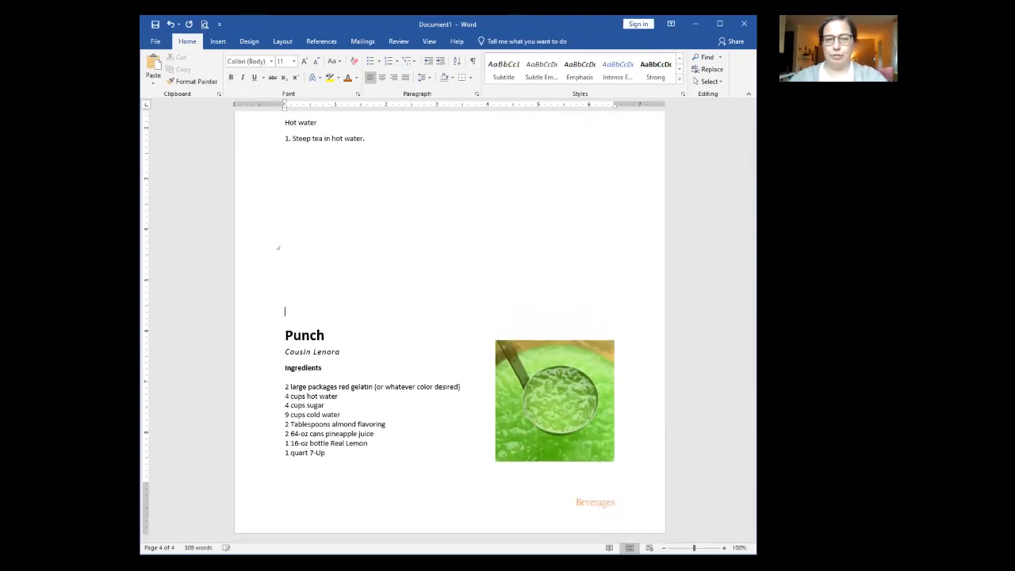
pyautogui.scroll(-5, 419, 321)
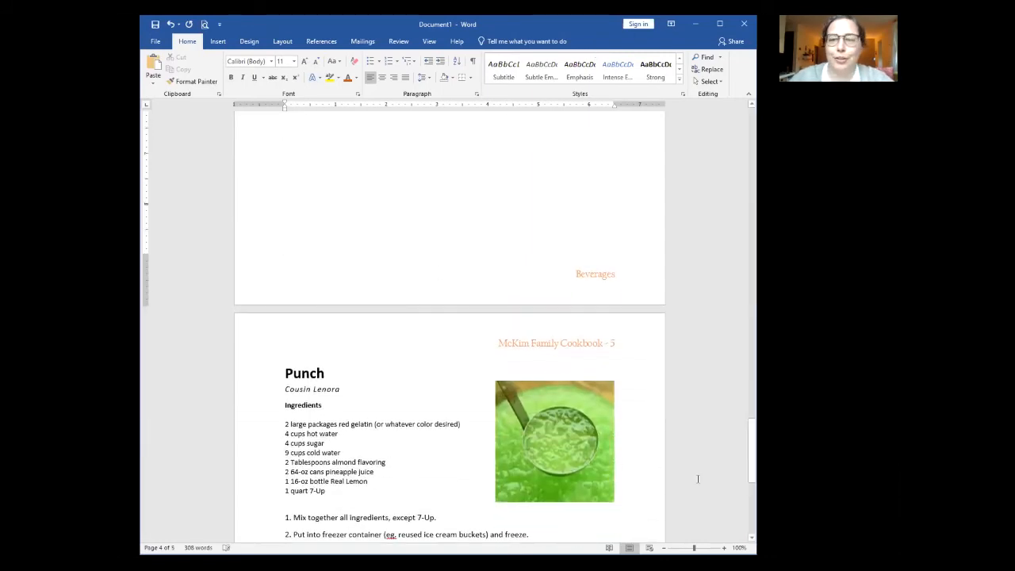
pyautogui.scroll(20, 513, 335)
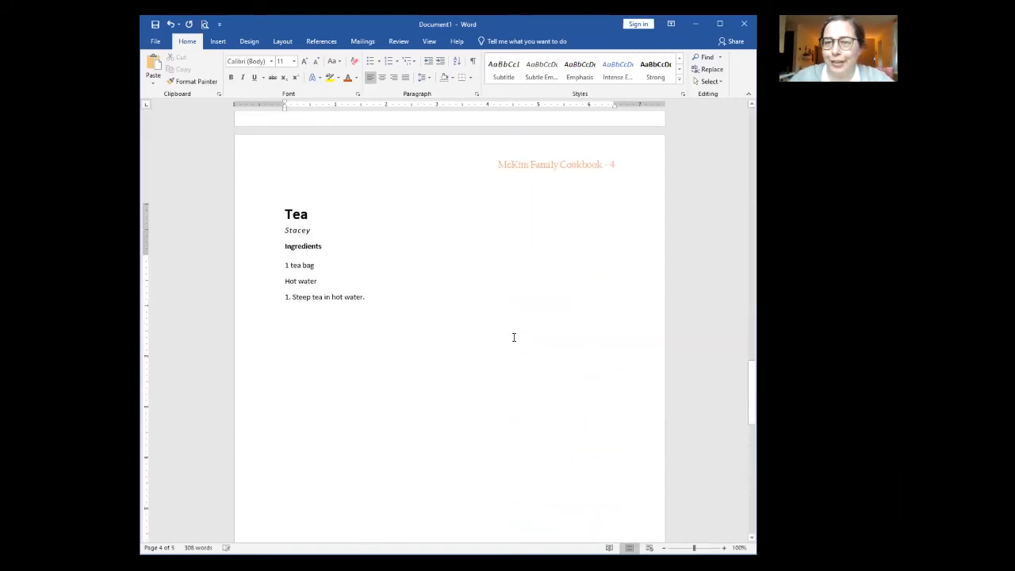
pyautogui.scroll(20, 510, 337)
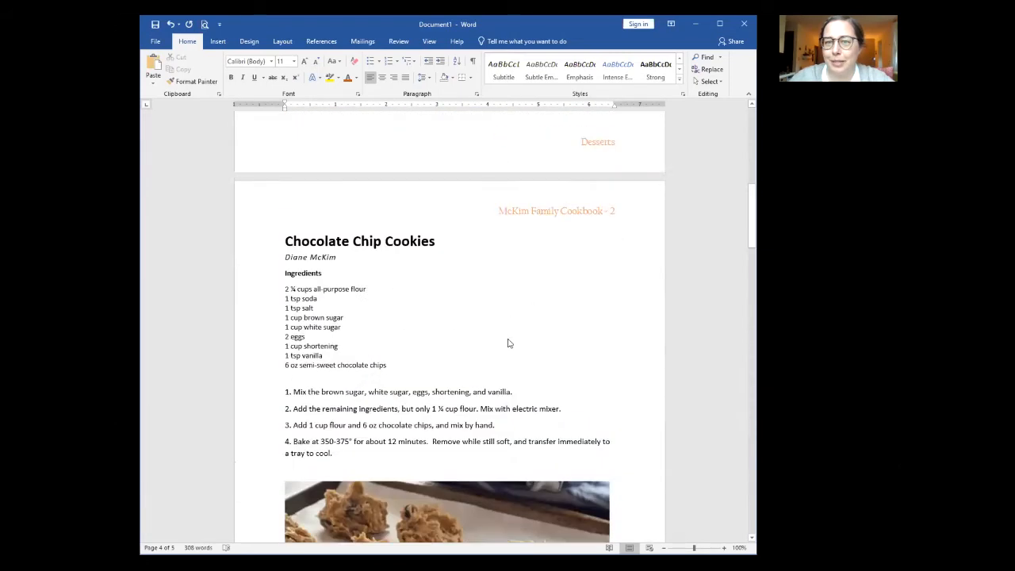
# Step: Update the entire table of contents so it shows Tea on 4 and Punch on 5
pyautogui.click(336, 226)
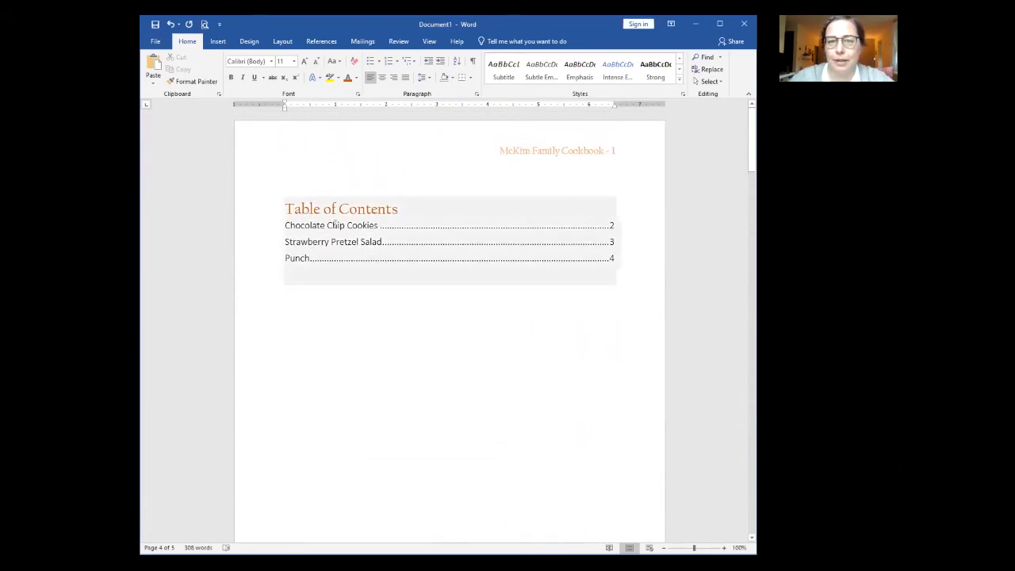
pyautogui.click(334, 208)
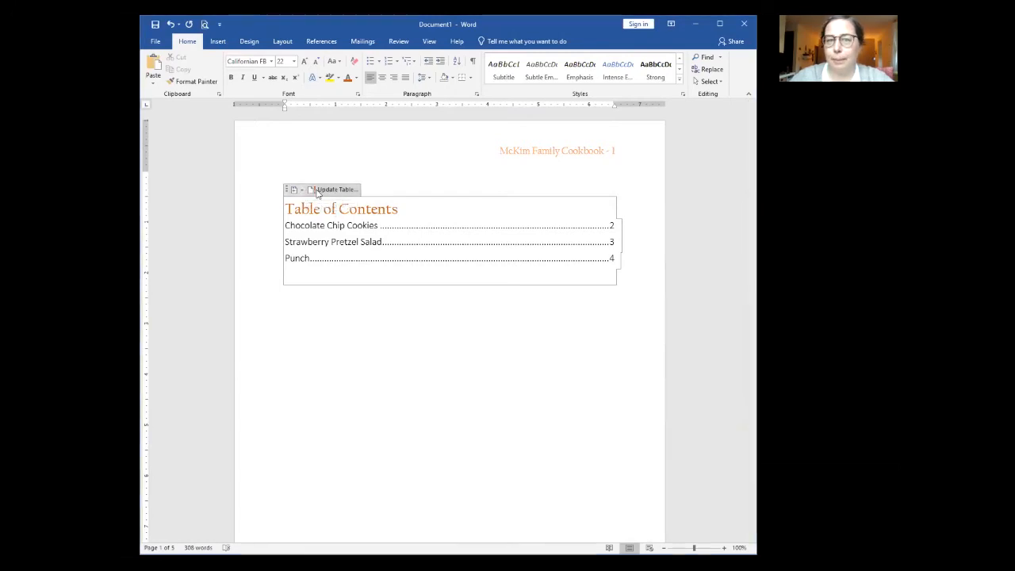
pyautogui.click(322, 191)
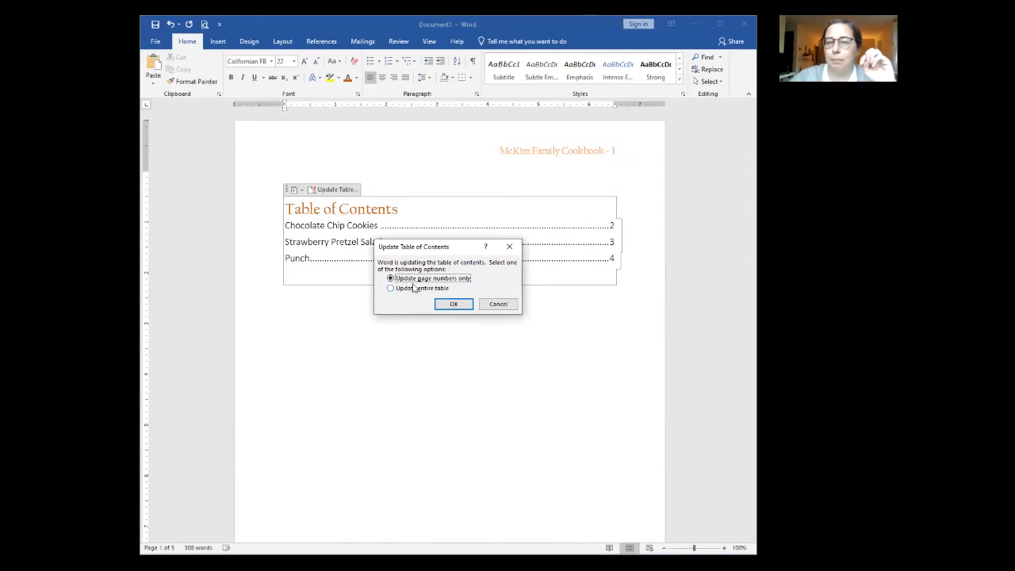
pyautogui.click(393, 289)
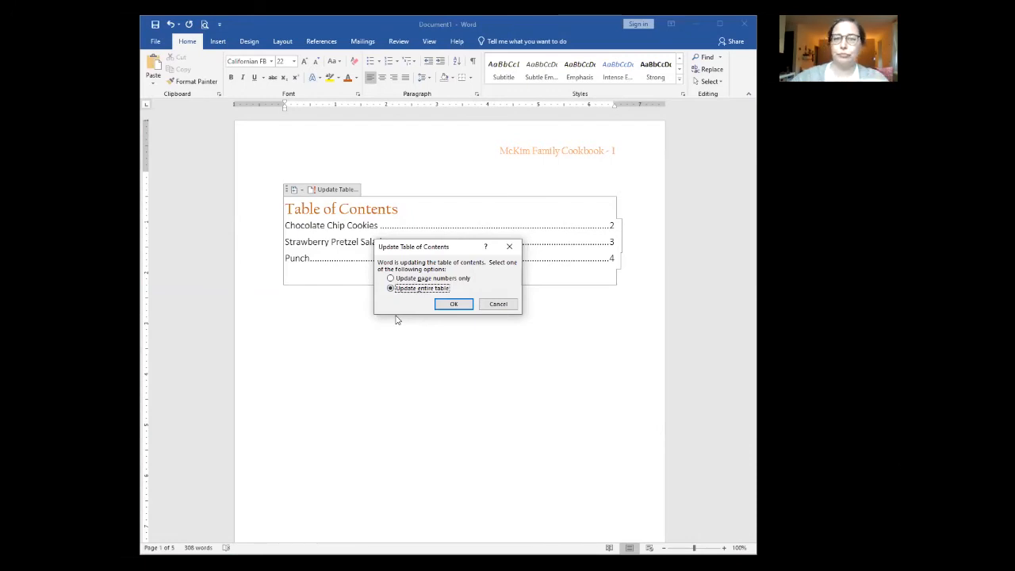
pyautogui.click(459, 305)
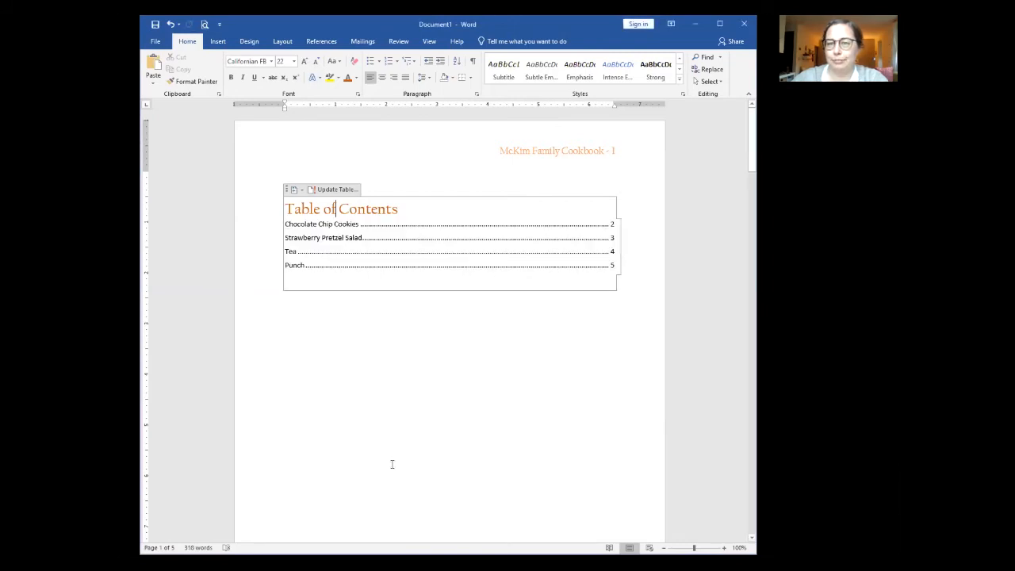
pyautogui.moveTo(309, 268); pyautogui.dragTo(288, 225)
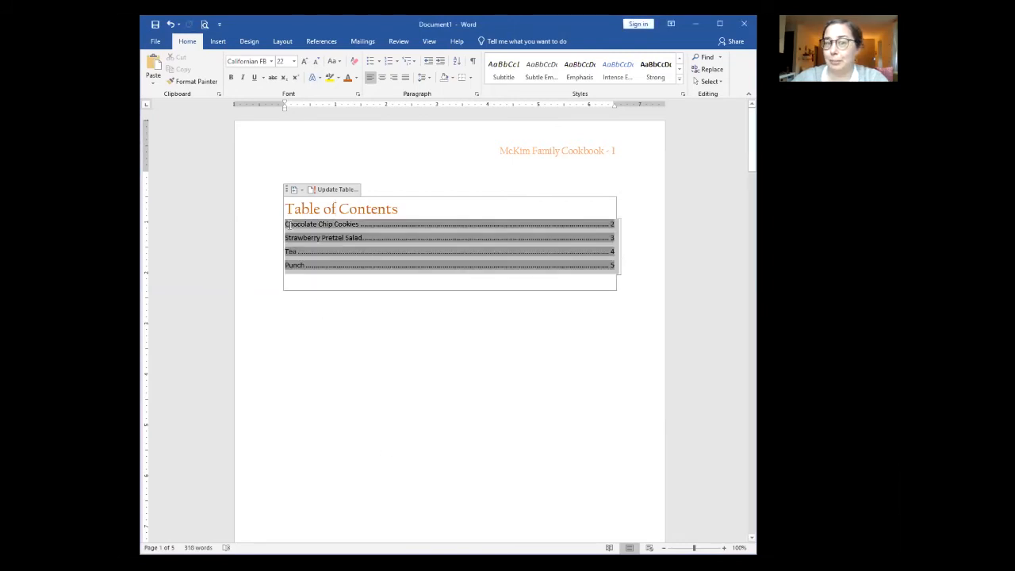
pyautogui.click(301, 231)
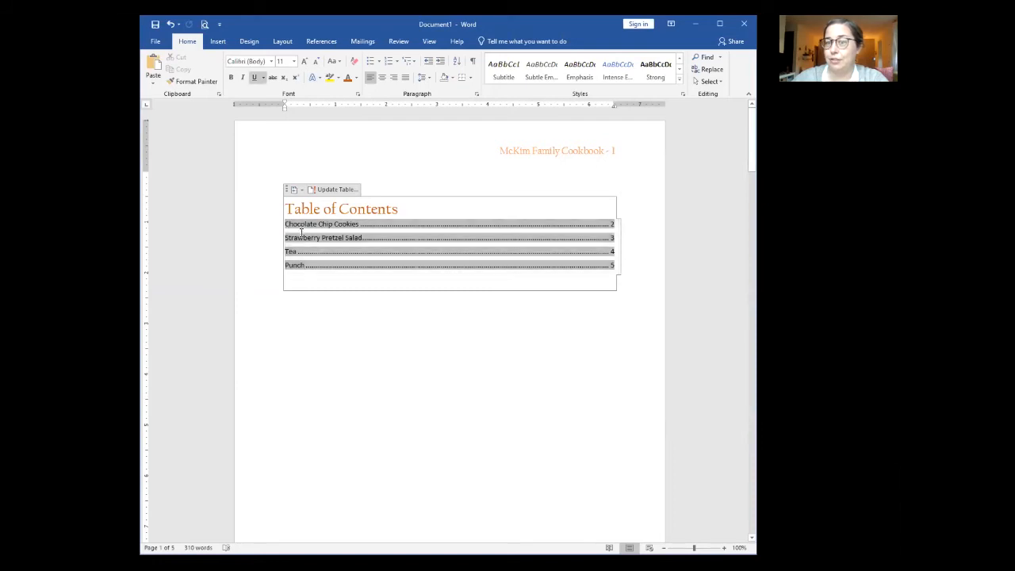
pyautogui.click(296, 325)
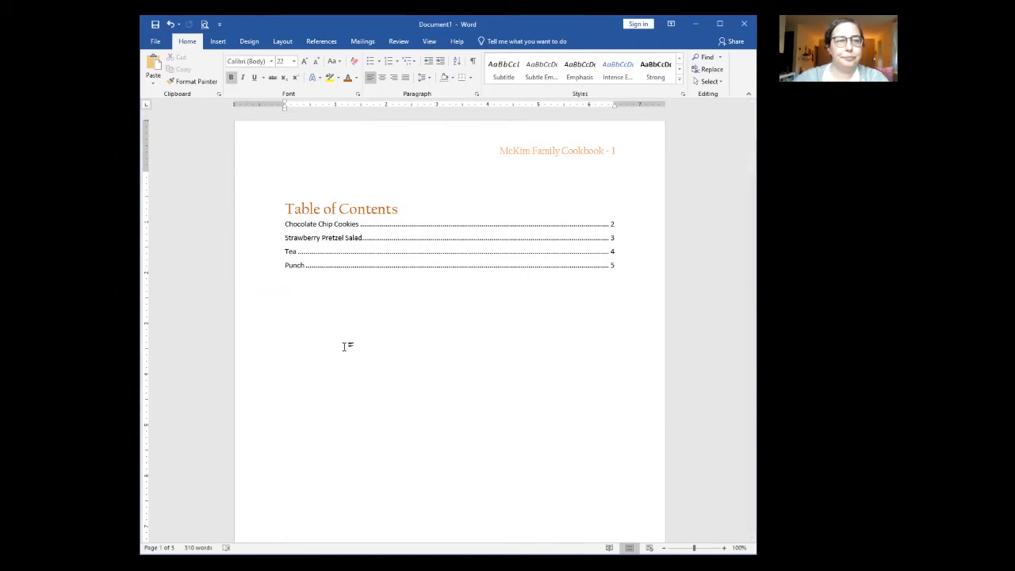
# Step: Delete the blank lines above Punch to pull it back onto page 4
pyautogui.scroll(-6, 437, 365)
pyautogui.scroll(-15, 440, 364)
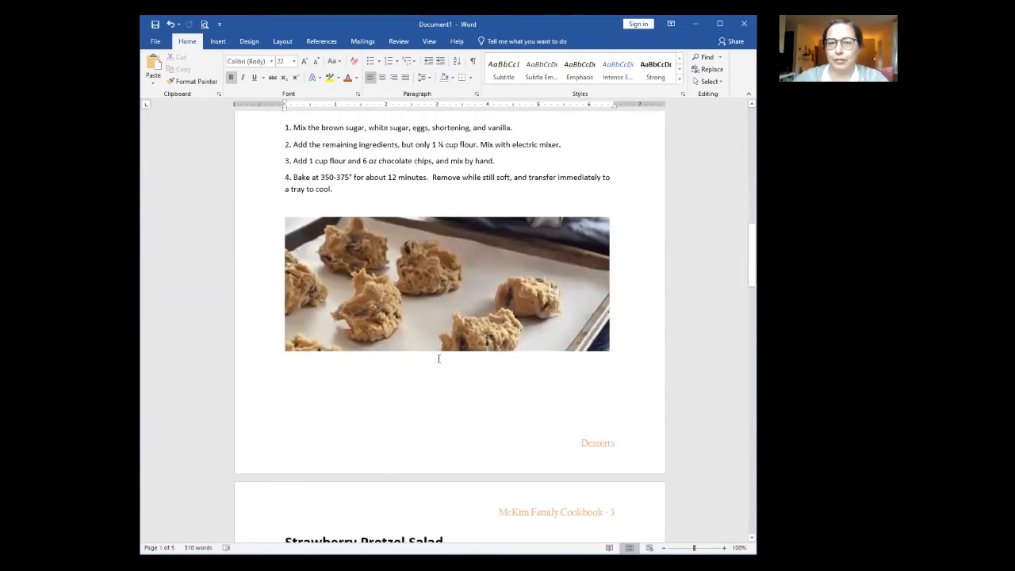
pyautogui.scroll(-12, 436, 357)
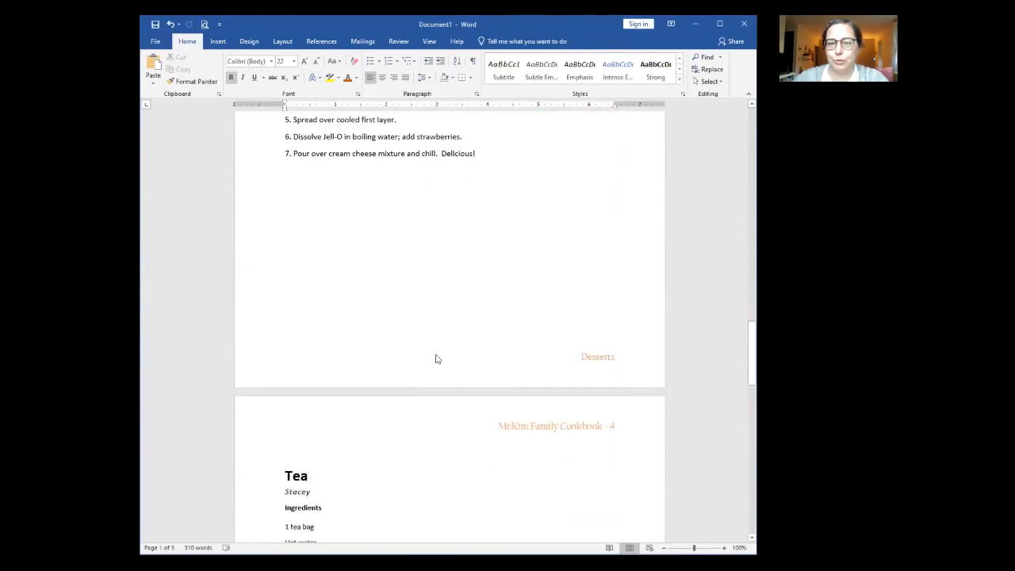
pyautogui.scroll(-12, 436, 356)
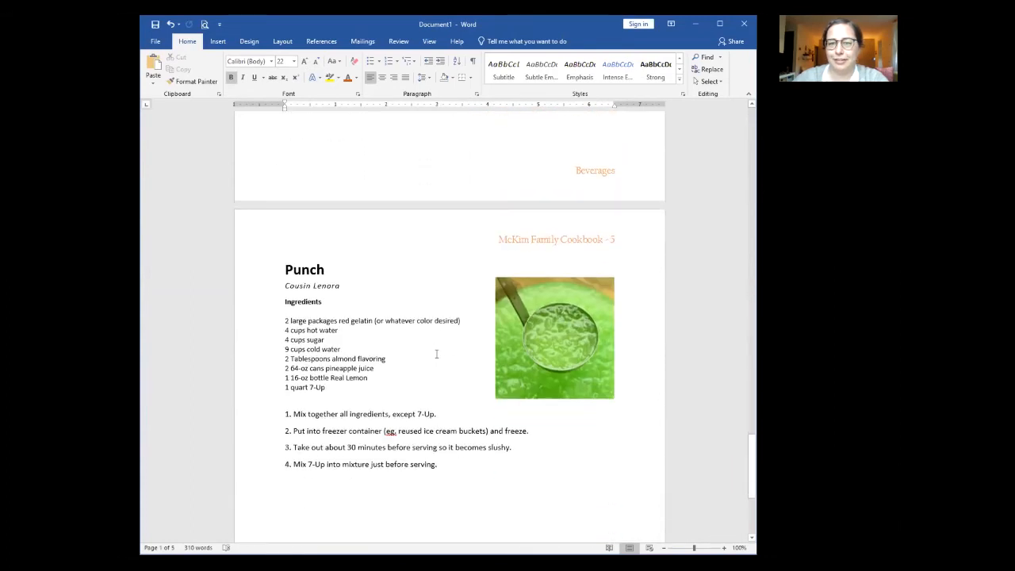
pyautogui.scroll(10, 436, 356)
pyautogui.click(330, 337)
pyautogui.press('BackSpace')
pyautogui.press('BackSpace')
pyautogui.press('BackSpace')
pyautogui.press('BackSpace')
pyautogui.press('BackSpace')
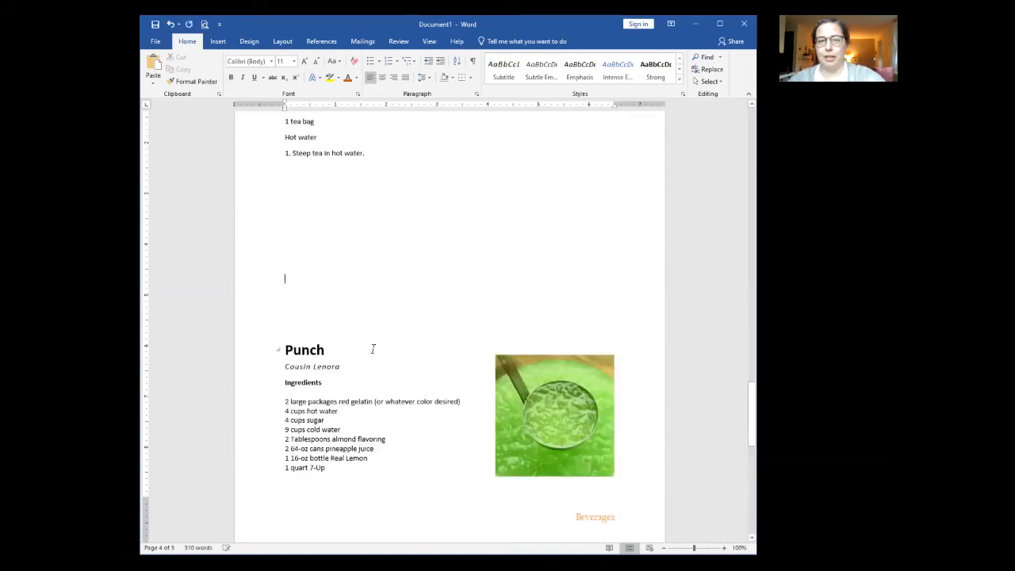
pyautogui.press('BackSpace')
pyautogui.press('BackSpace')
pyautogui.press('BackSpace')
pyautogui.press('BackSpace')
pyautogui.press('BackSpace')
pyautogui.press('BackSpace')
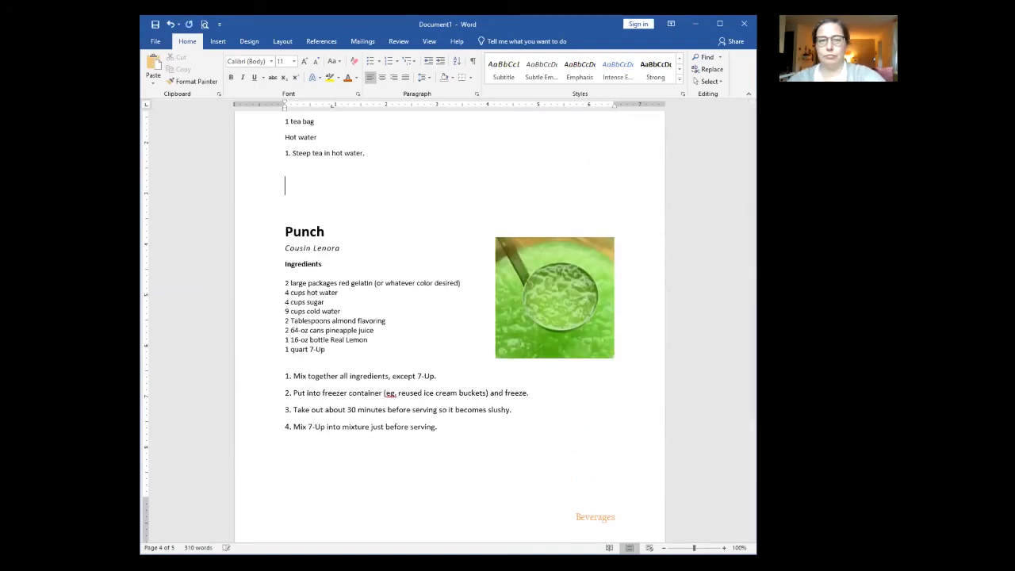
pyautogui.scroll(1, 404, 340)
pyautogui.scroll(15, 405, 339)
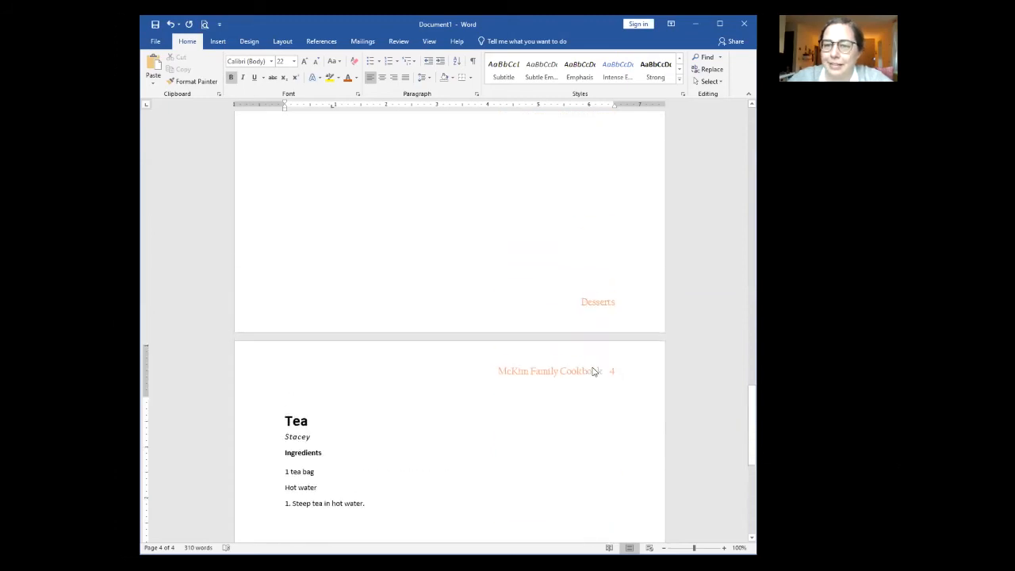
pyautogui.scroll(20, 592, 368)
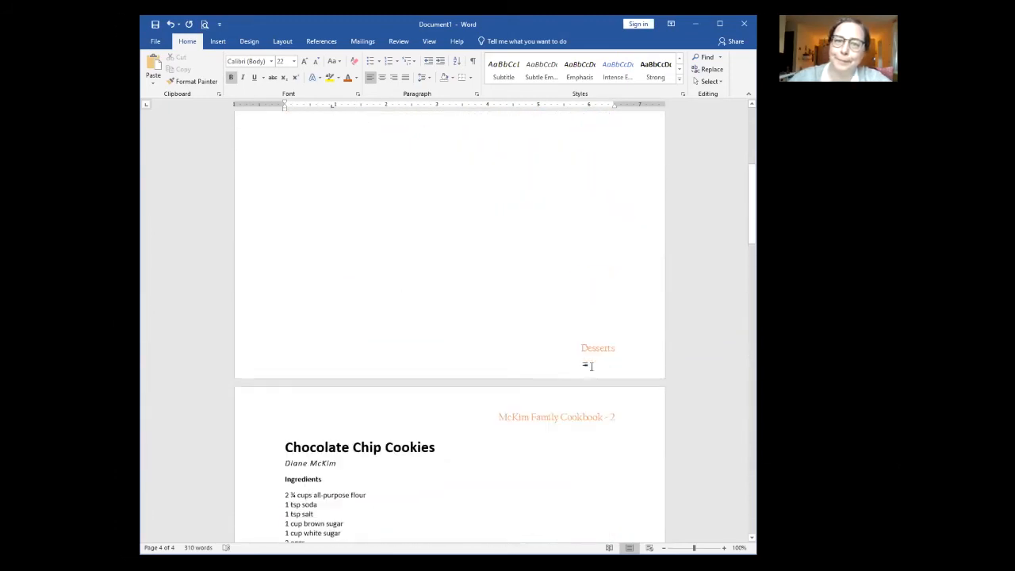
# Step: Update only the table of contents page numbers so Punch shows page 4
pyautogui.click(311, 202)
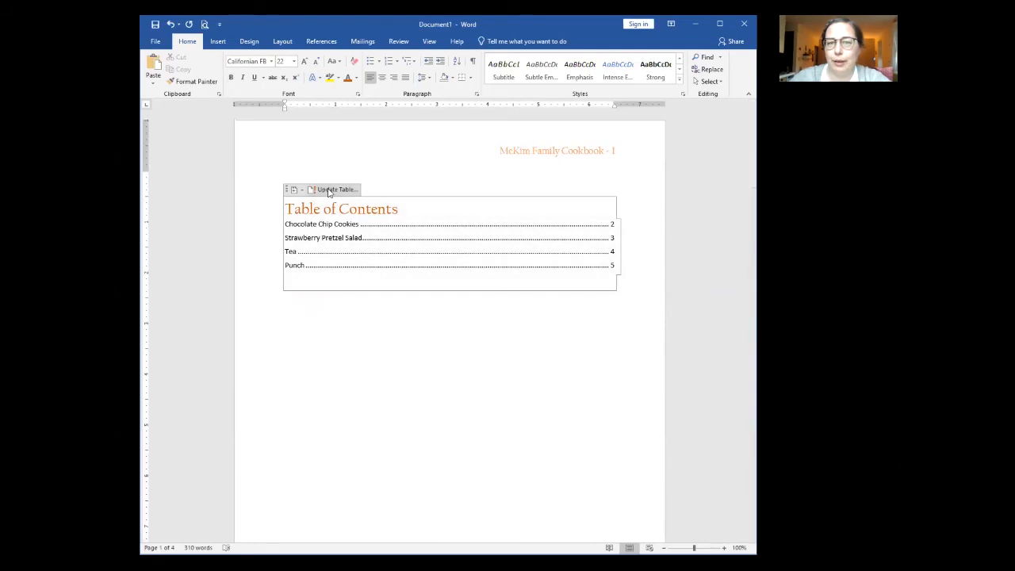
pyautogui.click(329, 191)
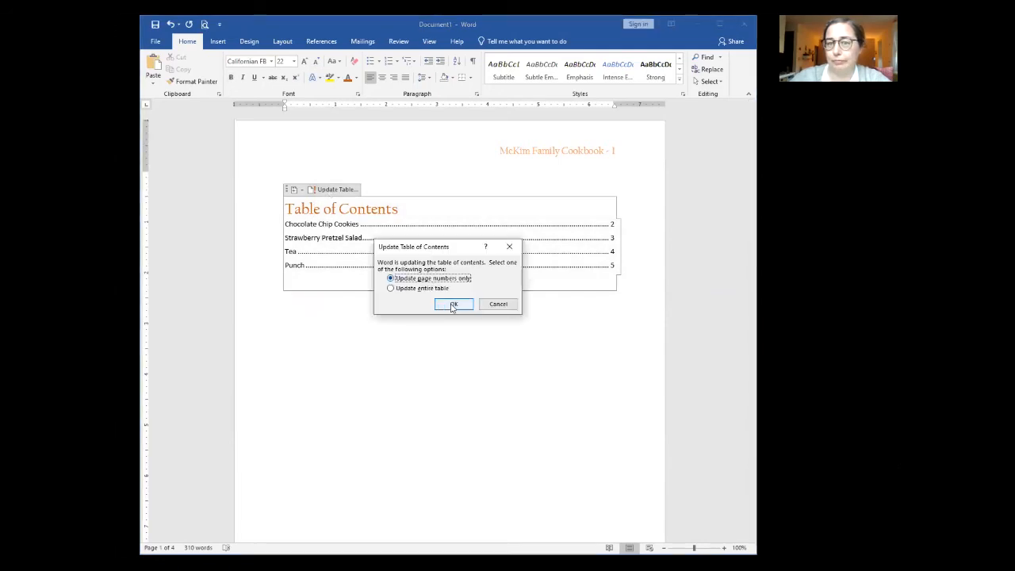
pyautogui.click(452, 305)
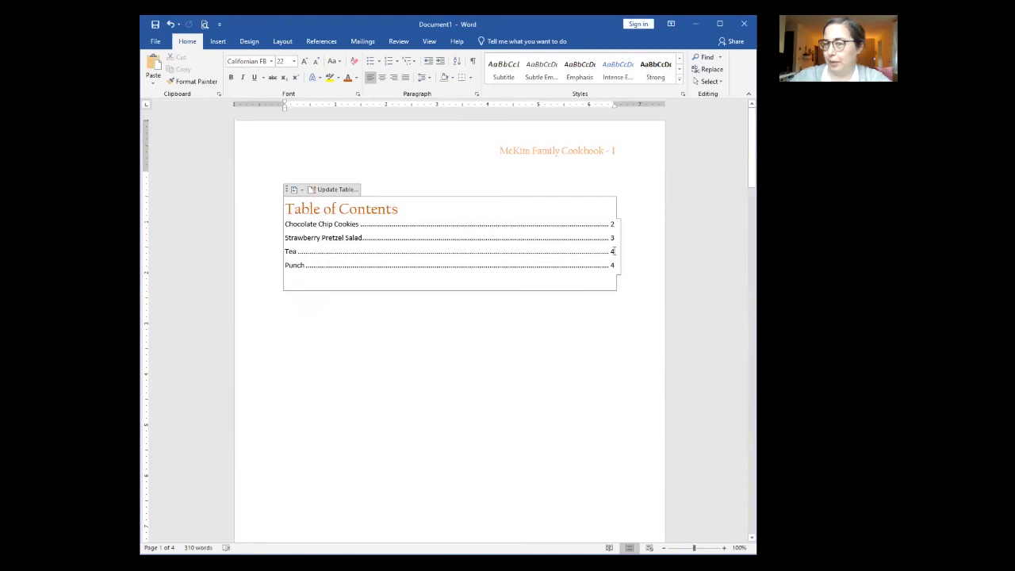
pyautogui.click(355, 356)
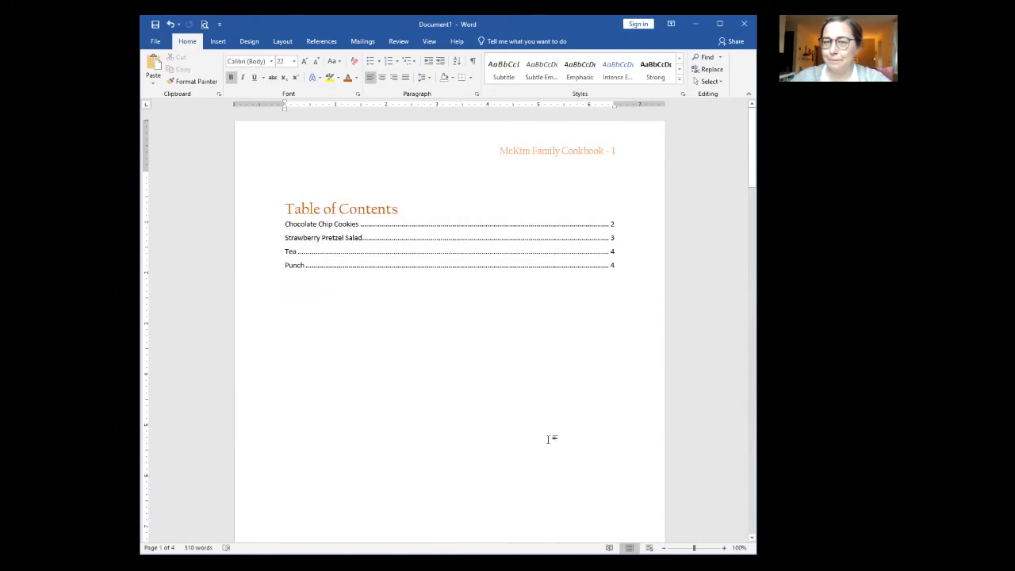
# Step: Give step 4 of the Chocolate Chip Cookies recipe a hanging indent
pyautogui.scroll(-10, 547, 439)
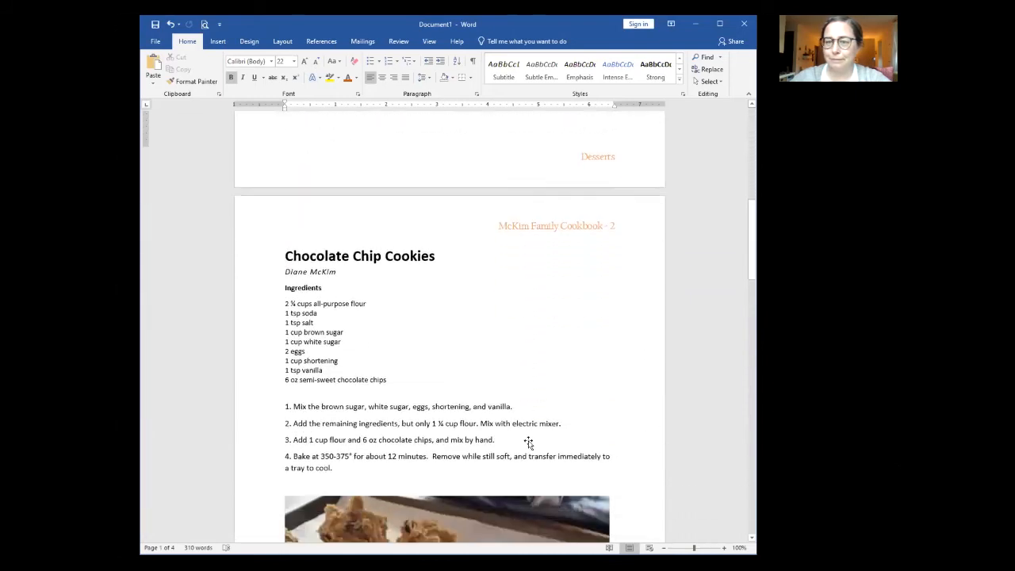
pyautogui.scroll(-3, 528, 442)
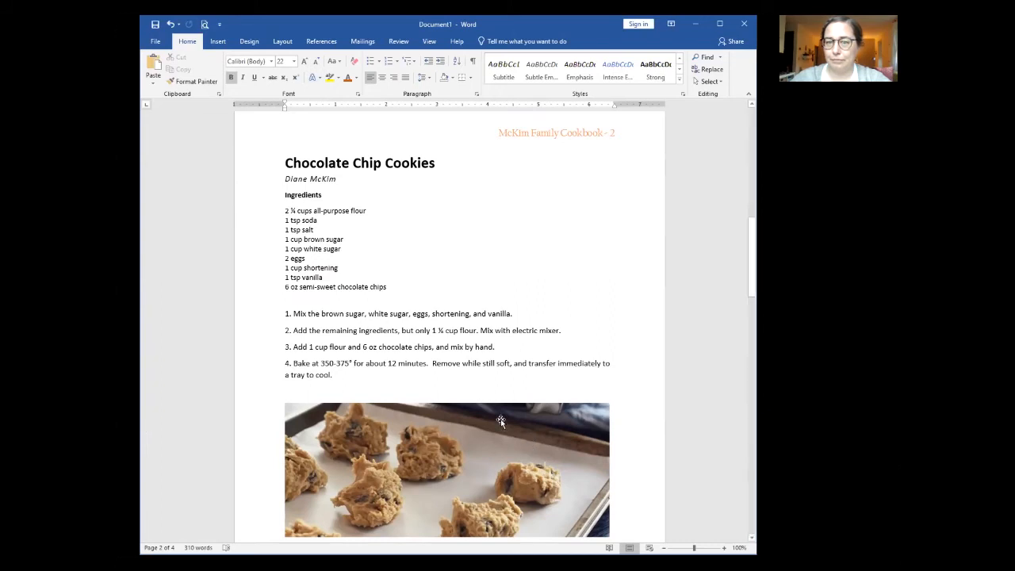
pyautogui.doubleClick(250, 378)
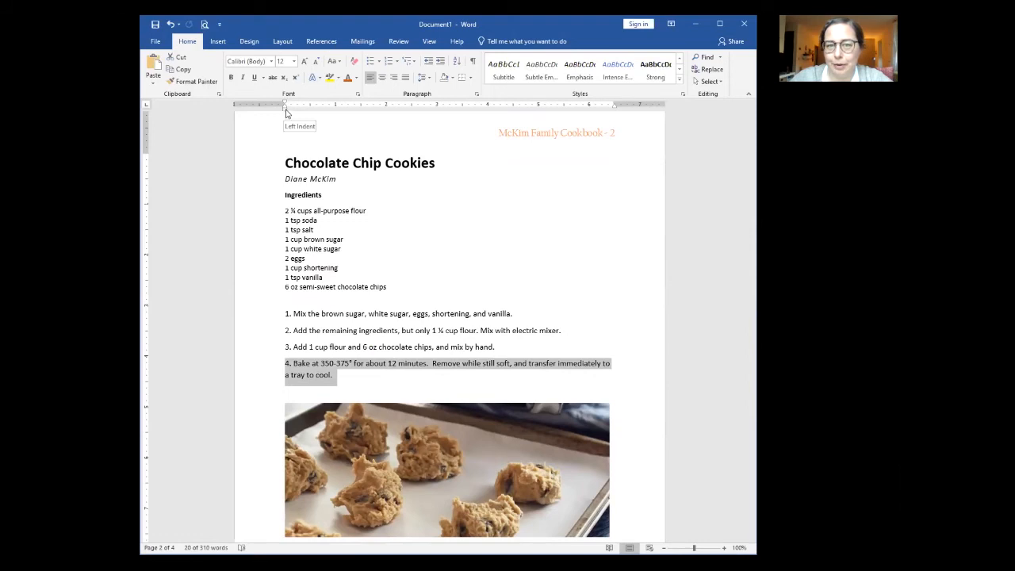
pyautogui.moveTo(286, 109); pyautogui.dragTo(291, 109)
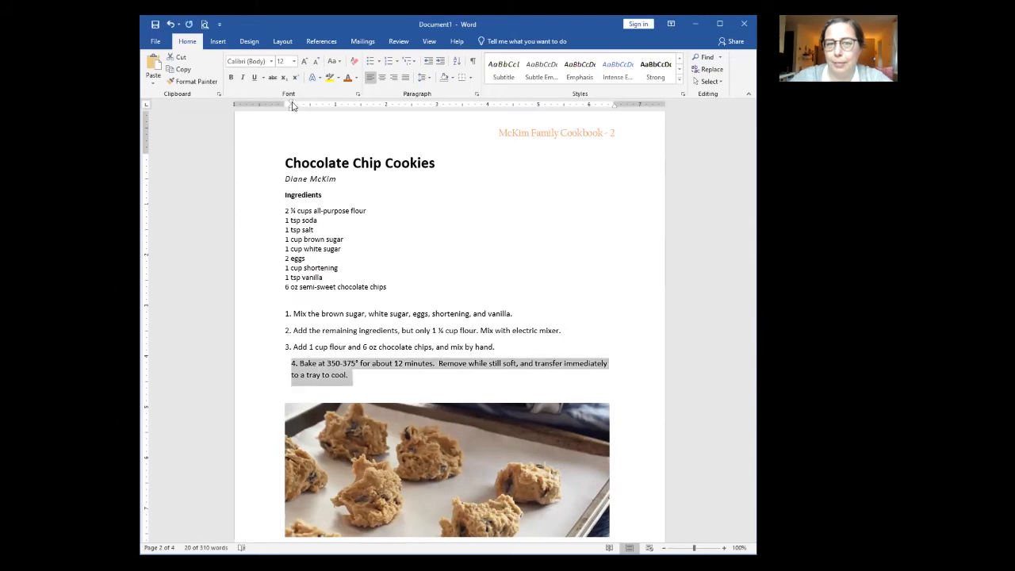
pyautogui.moveTo(290, 102); pyautogui.dragTo(286, 106)
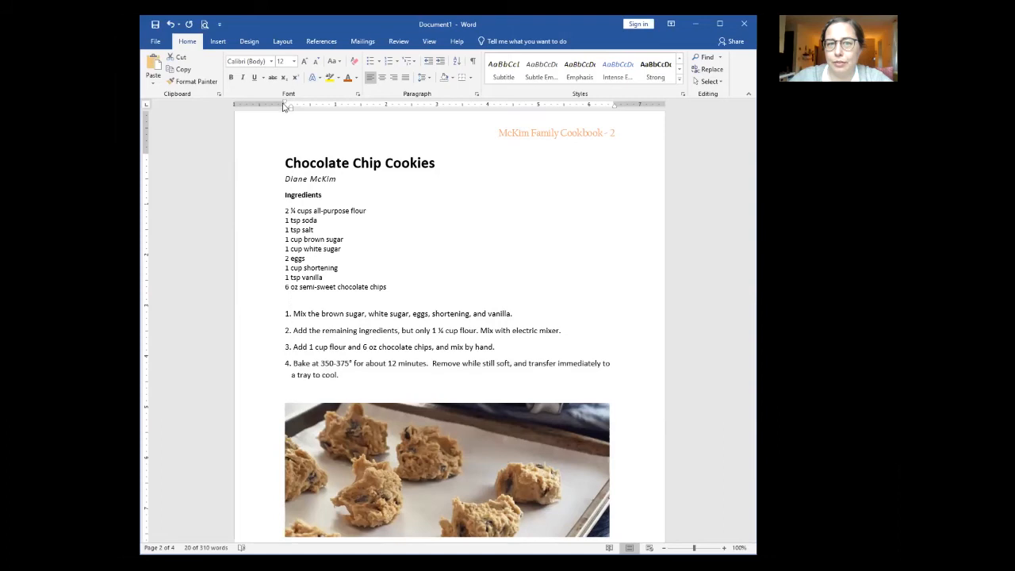
pyautogui.click(415, 387)
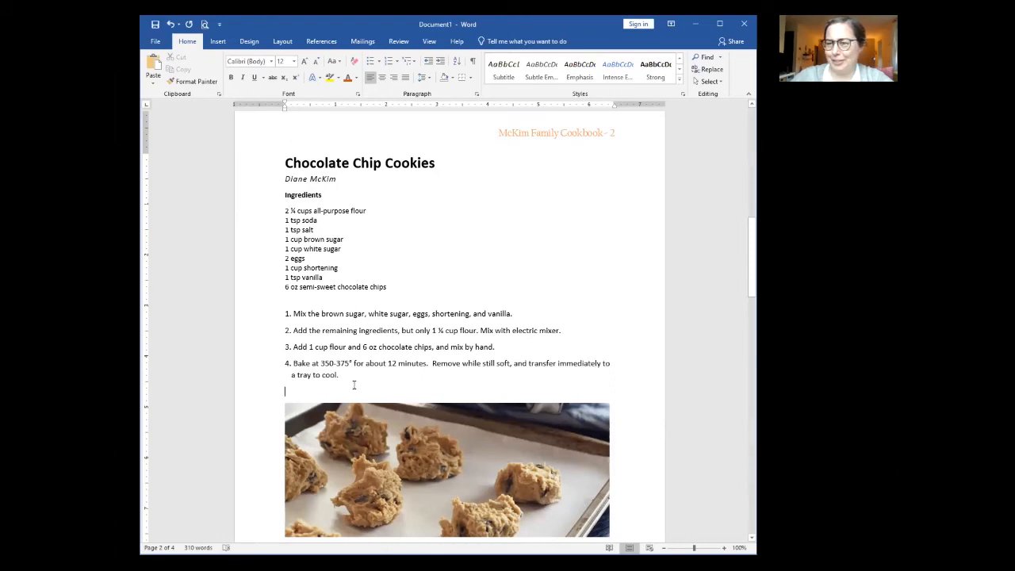
# Step: Give steps 1–7 of the Strawberry Pretzel Salad a hanging indent
pyautogui.scroll(-15, 353, 385)
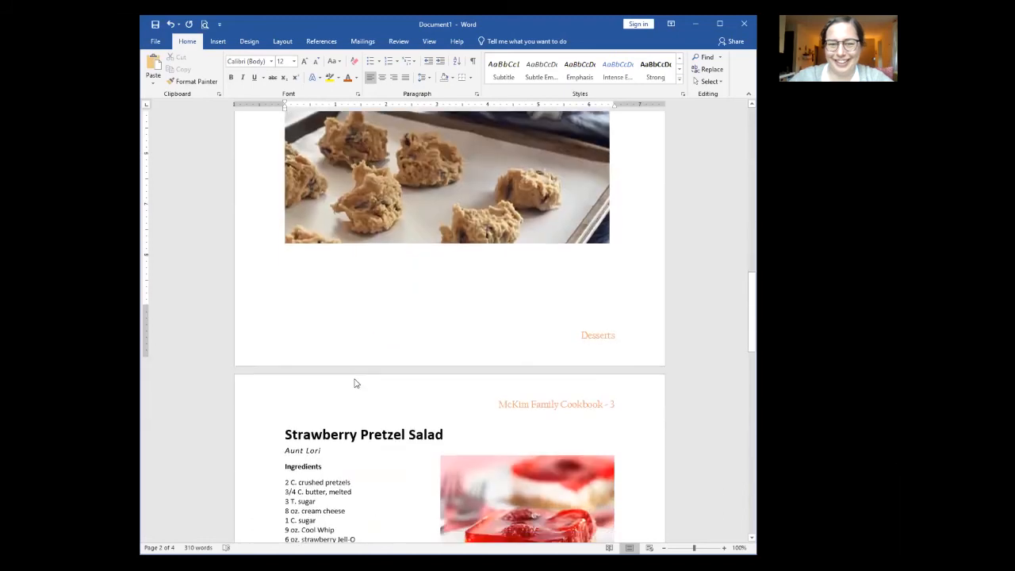
pyautogui.moveTo(261, 274); pyautogui.dragTo(261, 386)
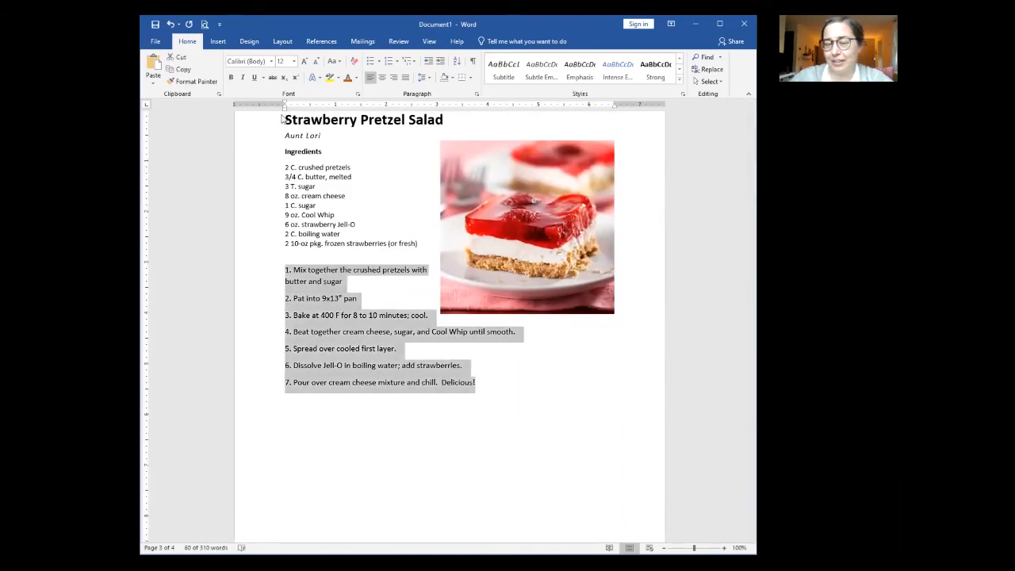
pyautogui.moveTo(287, 112); pyautogui.dragTo(287, 113)
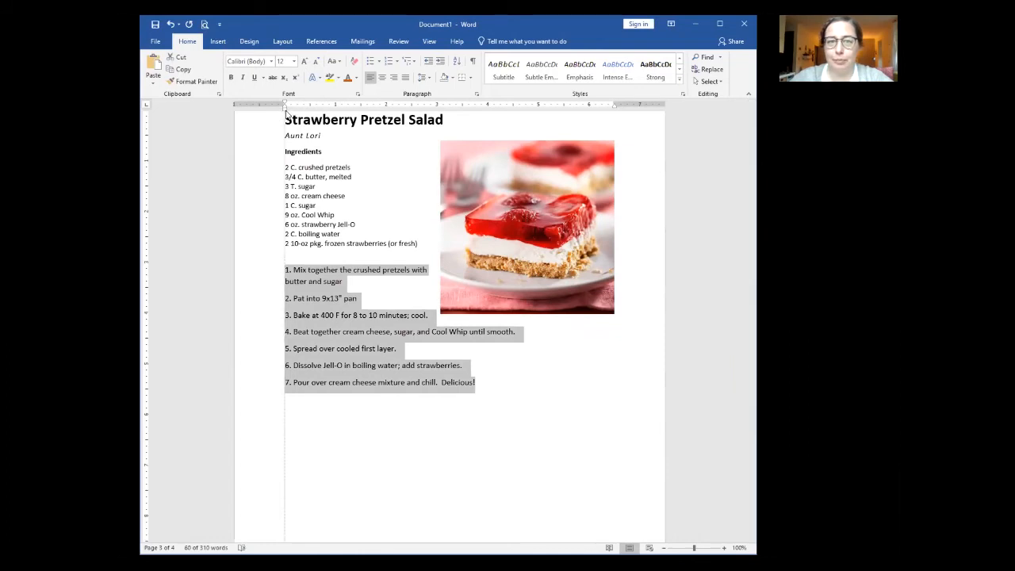
pyautogui.moveTo(287, 112); pyautogui.dragTo(284, 104)
pyautogui.click(505, 394)
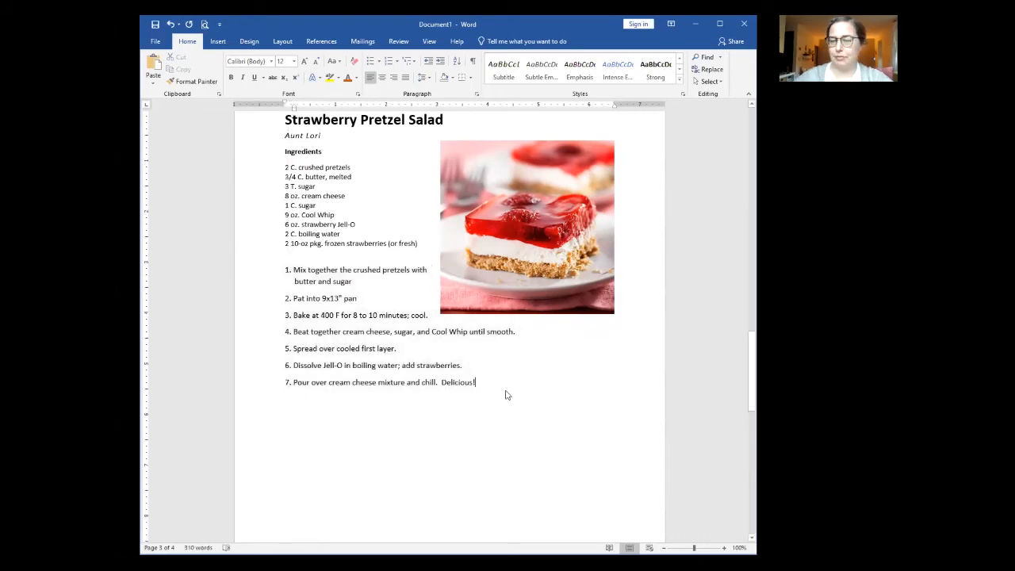
pyautogui.scroll(-10, 454, 392)
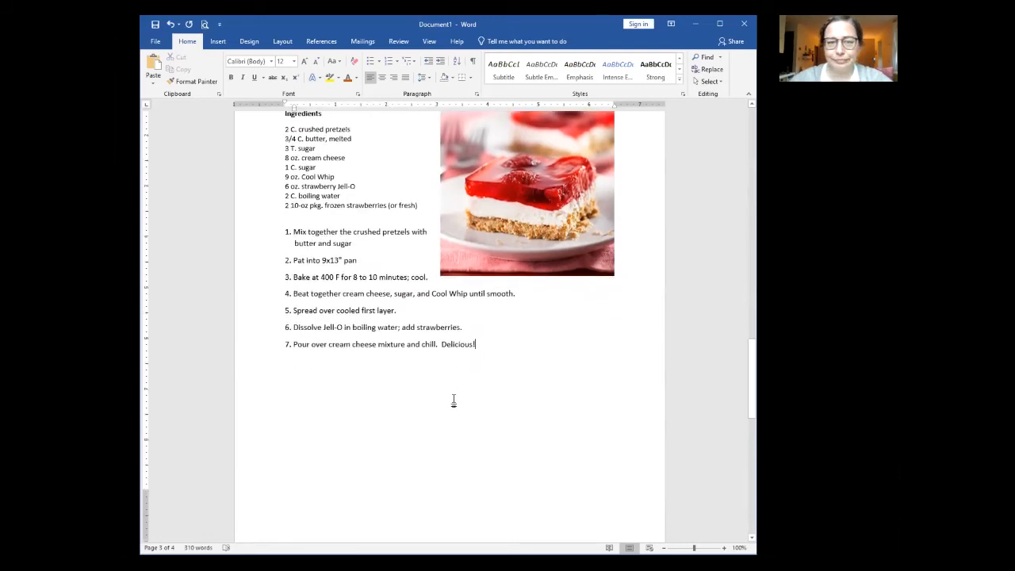
pyautogui.scroll(-4, 454, 391)
pyautogui.scroll(5, 455, 391)
pyautogui.scroll(10, 455, 391)
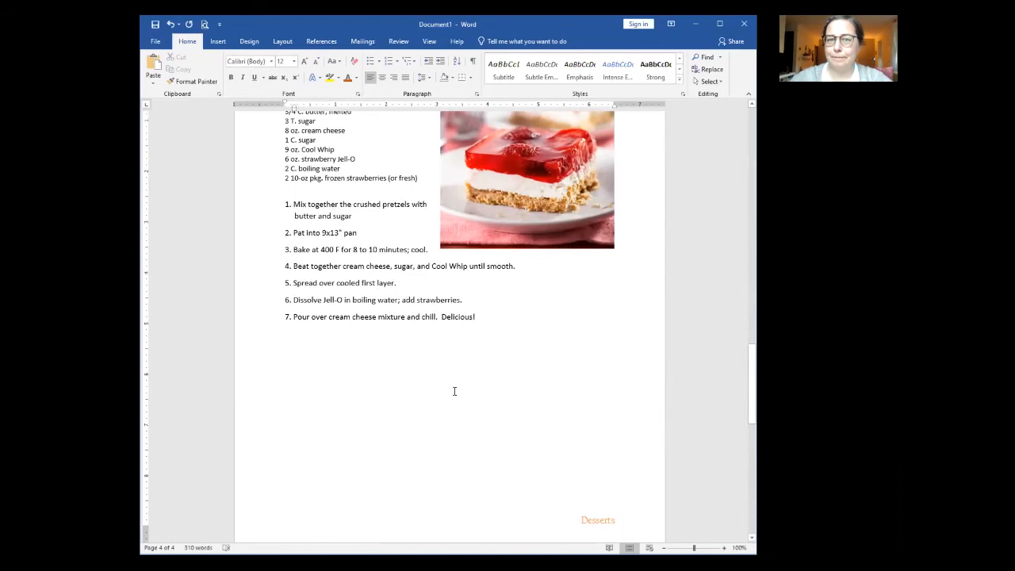
pyautogui.scroll(9, 453, 390)
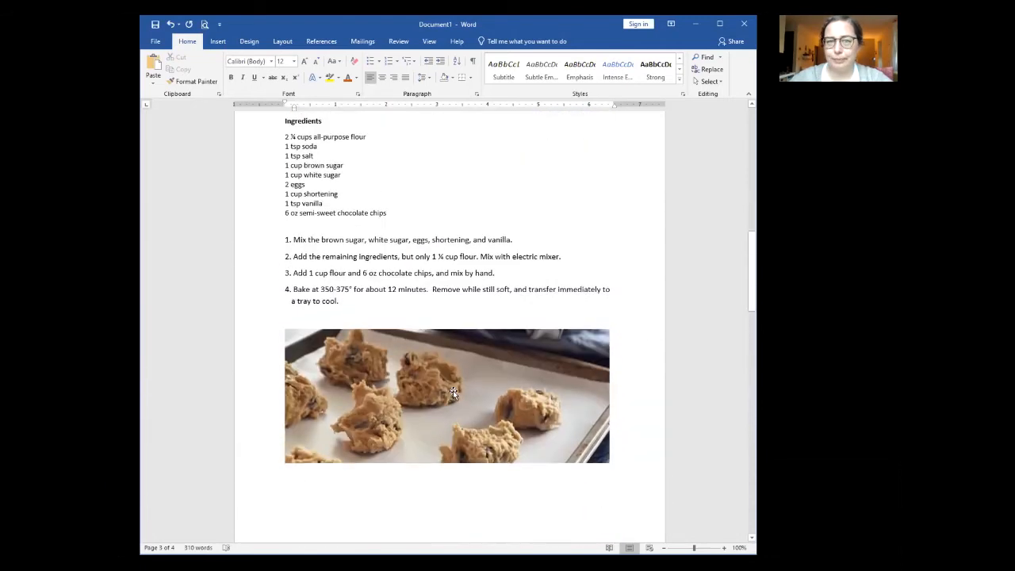
pyautogui.scroll(1, 453, 389)
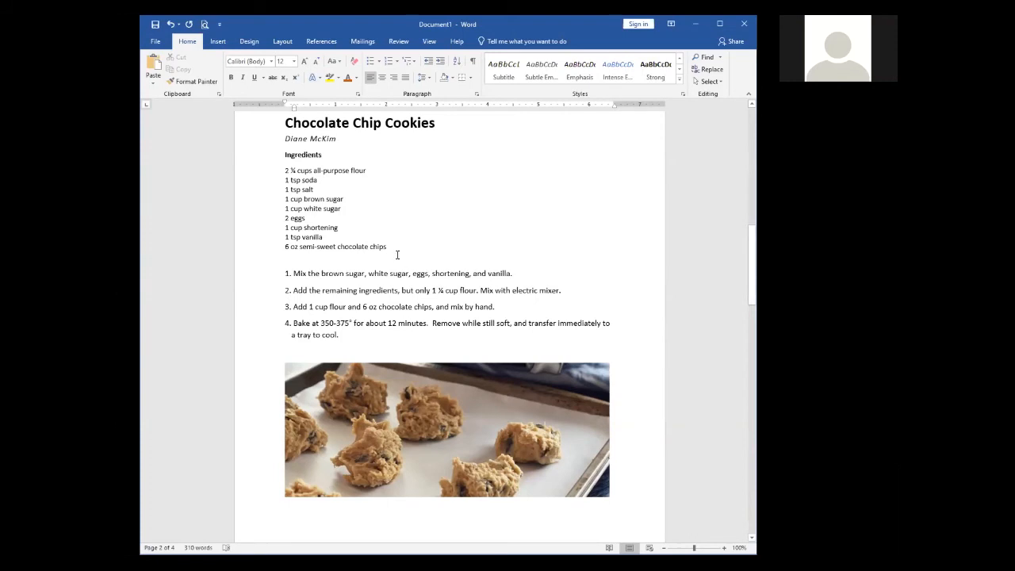
# Step: Start a new page after Punch with the lines 'Ingredients' and 'New ingredients'
pyautogui.scroll(-20, 412, 354)
pyautogui.scroll(-8, 410, 339)
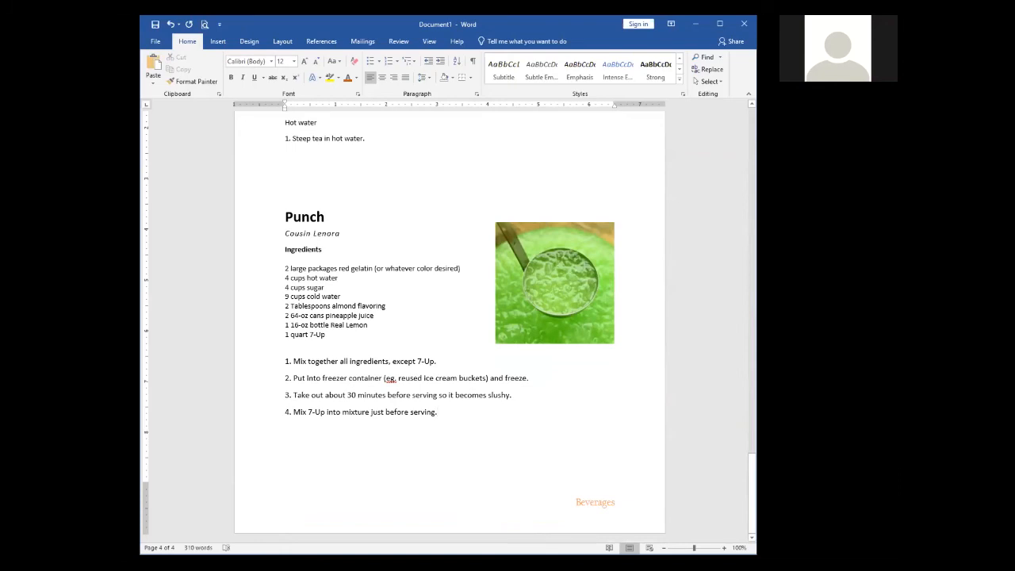
pyautogui.hotkey('ctrl', 'Return')
pyautogui.write('Ingredients')
pyautogui.press('Return')
pyautogui.write('New ingredients')
pyautogui.press('Return')
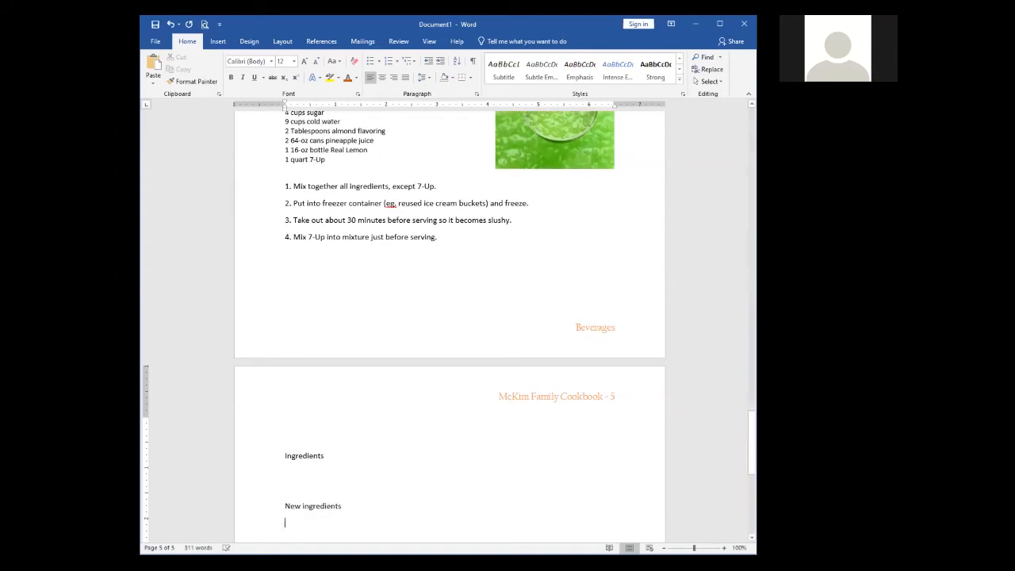
# Step: Make the Ingredients heading light blue and bold
pyautogui.click(250, 458)
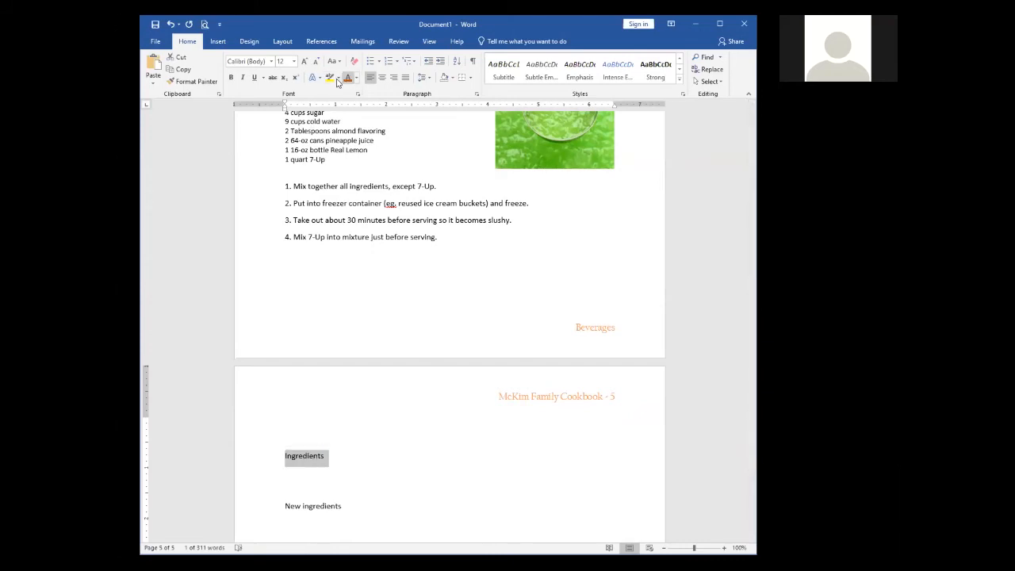
pyautogui.click(356, 78)
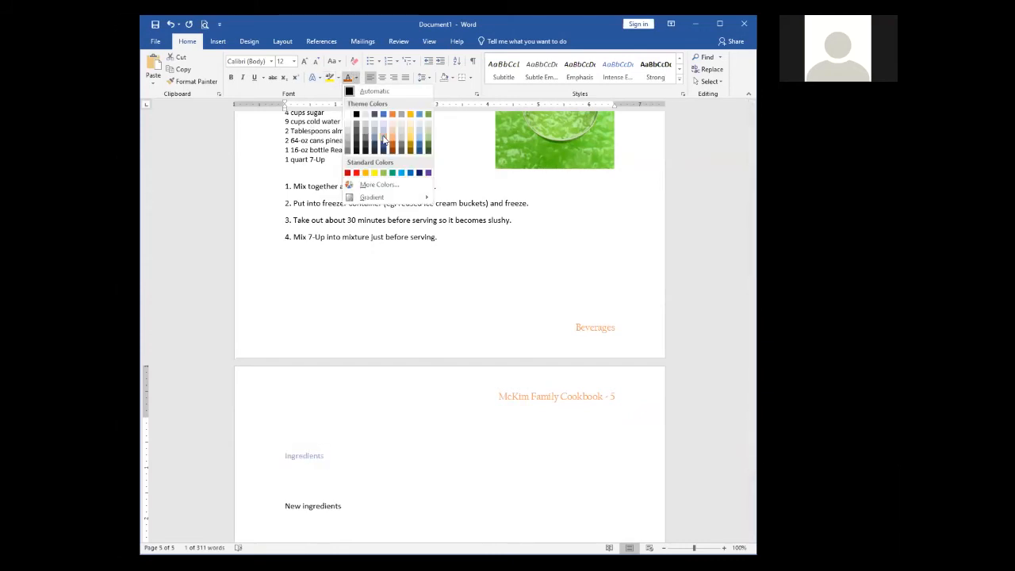
pyautogui.click(384, 140)
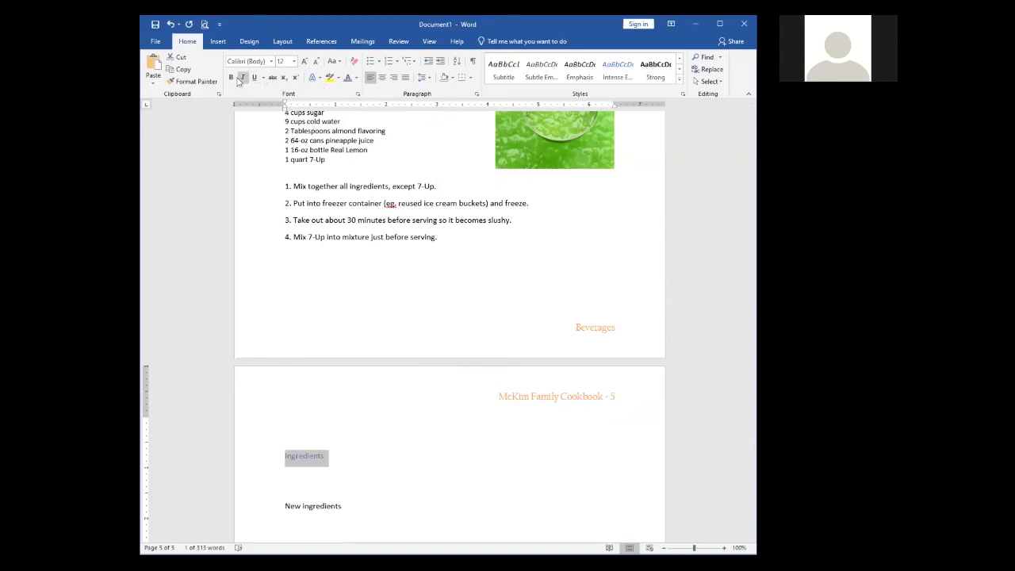
pyautogui.click(363, 462)
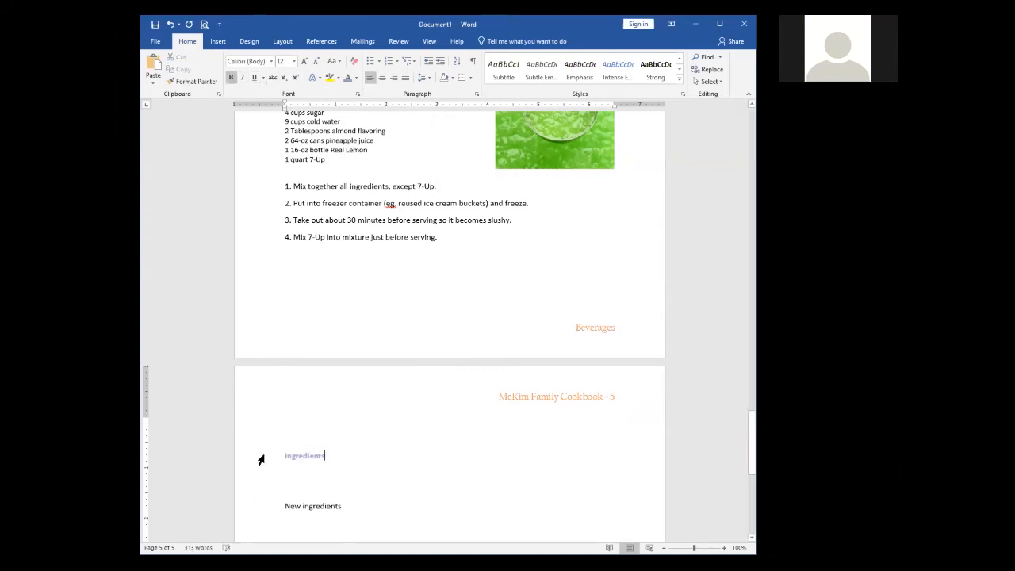
pyautogui.click(243, 459)
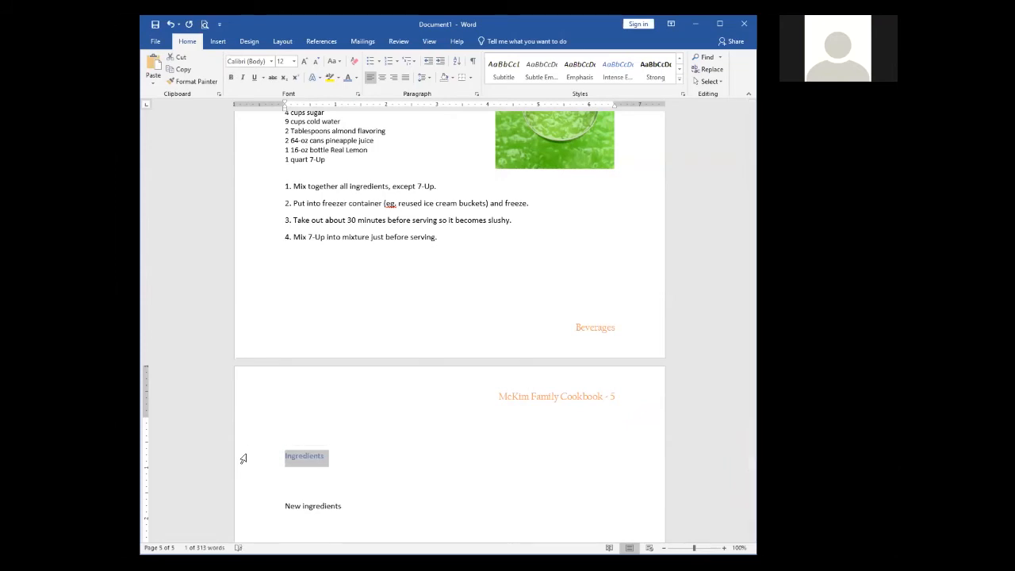
pyautogui.hotkey('ctrl', 'b')
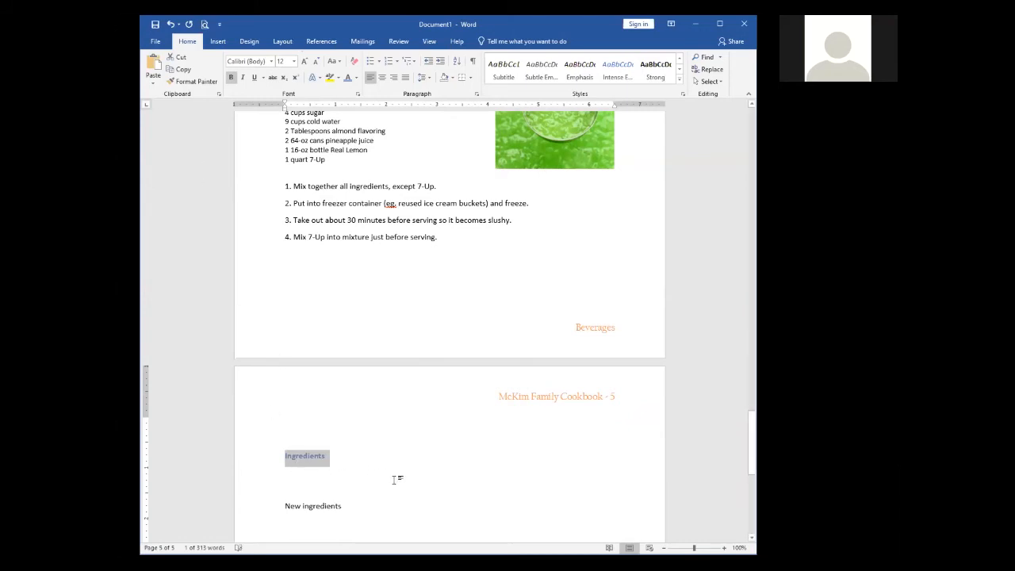
pyautogui.click(365, 474)
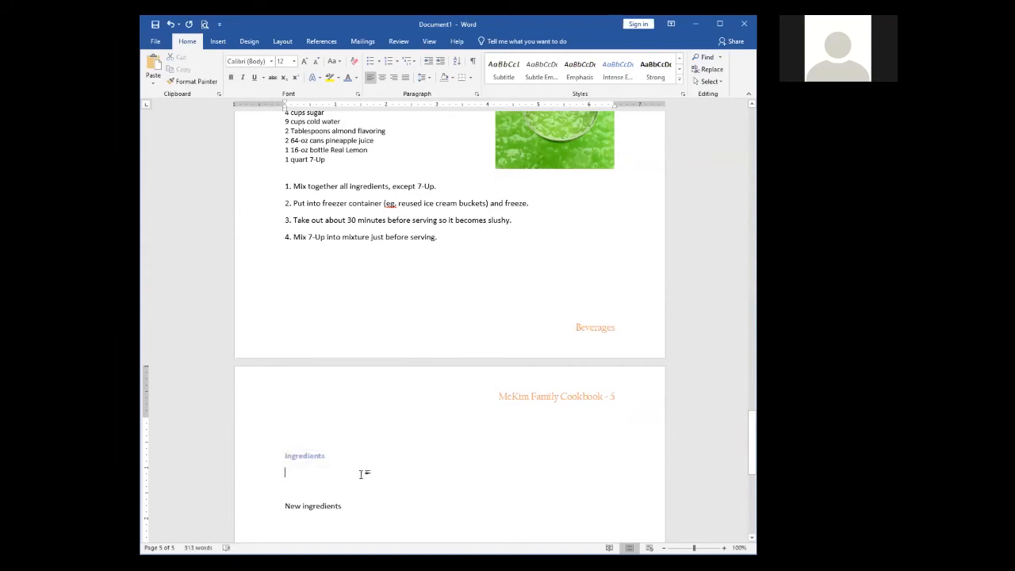
pyautogui.click(261, 461)
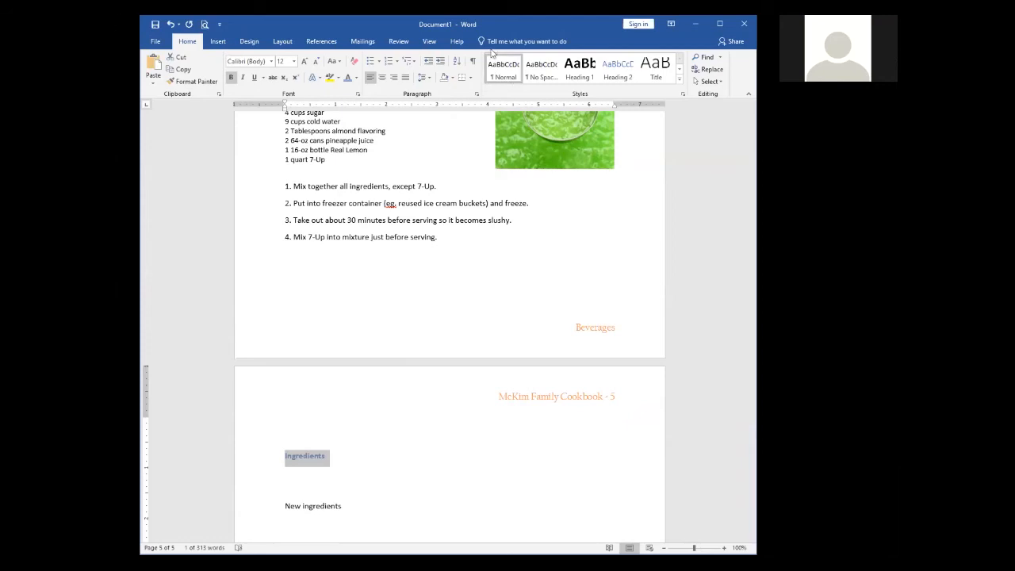
pyautogui.click(353, 447)
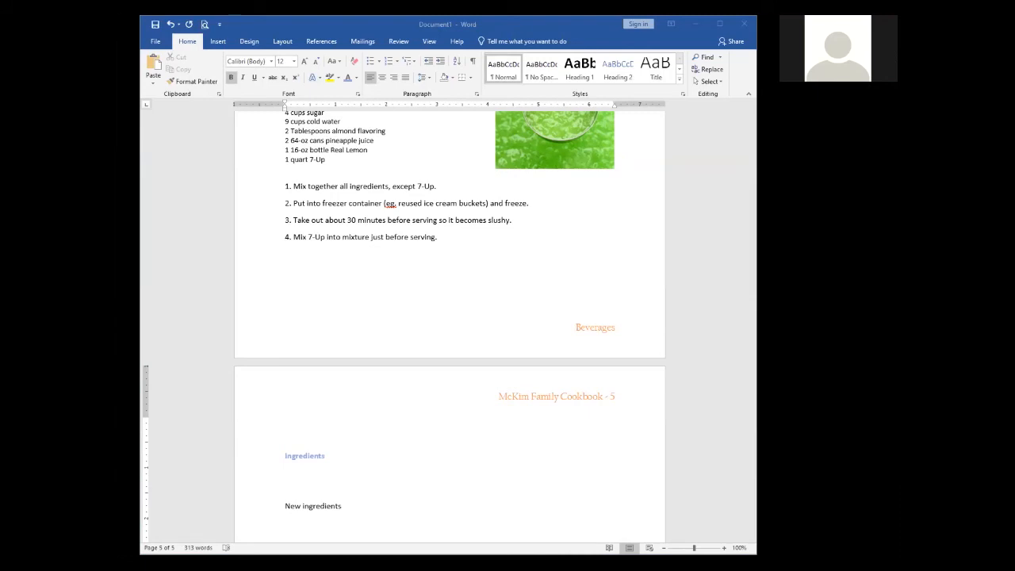
# Step: Retype the Ingredients heading and paste its formatting onto 'New ingredients'
pyautogui.click(527, 430)
pyautogui.scroll(-3, 268, 456)
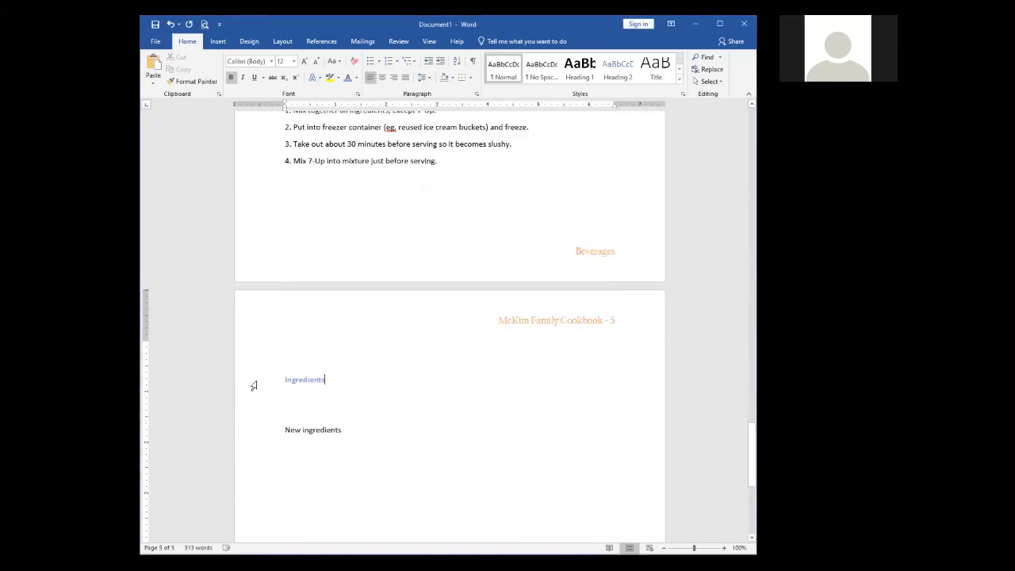
pyautogui.click(254, 386)
pyautogui.press('Delete')
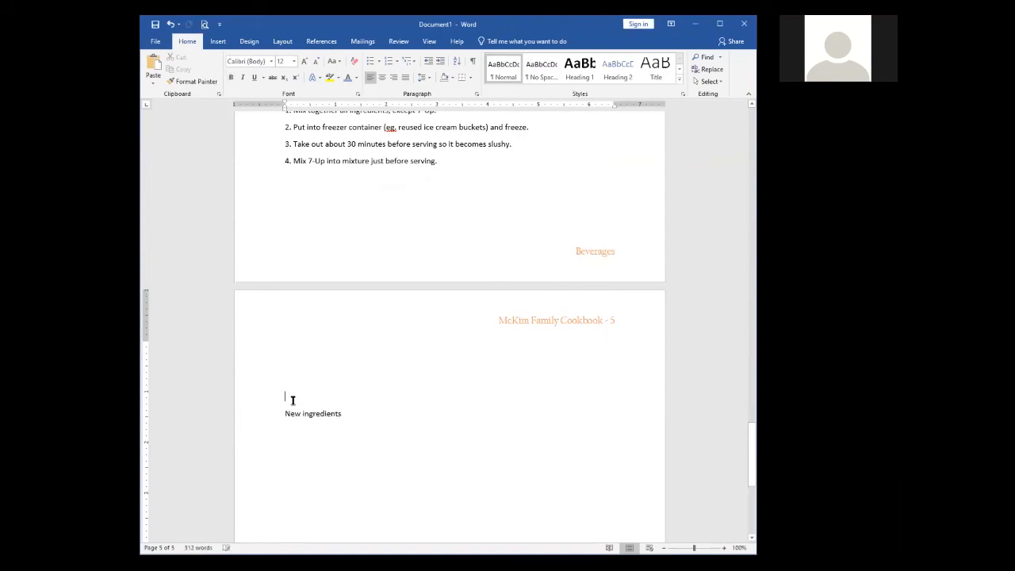
pyautogui.write('Ingredeitns')
pyautogui.press('BackSpace')
pyautogui.press('BackSpace')
pyautogui.press('BackSpace')
pyautogui.press('BackSpace')
pyautogui.press('BackSpace')
pyautogui.write('ients')
pyautogui.click(262, 400)
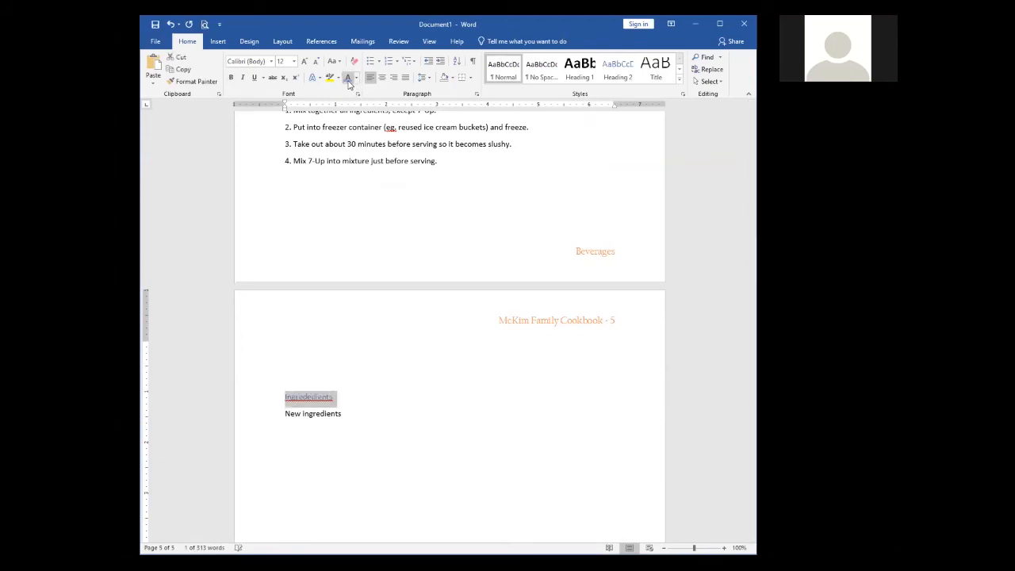
pyautogui.click(262, 417)
pyautogui.hotkey('ctrl', 'shift', 'v')
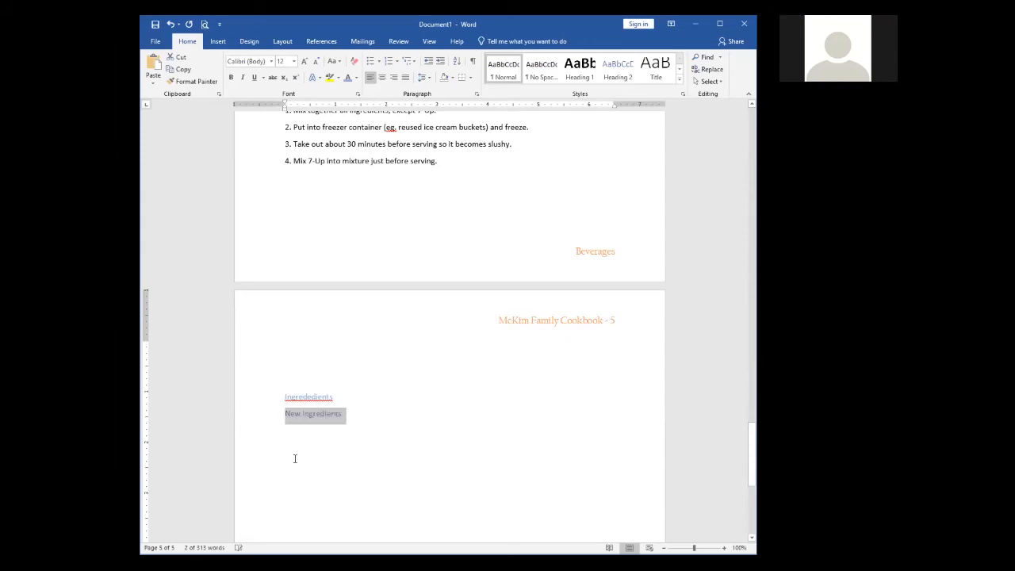
# Step: Type practice lines 12, 123, 124, bold several, then select all the page 5 lines
pyautogui.click(357, 442)
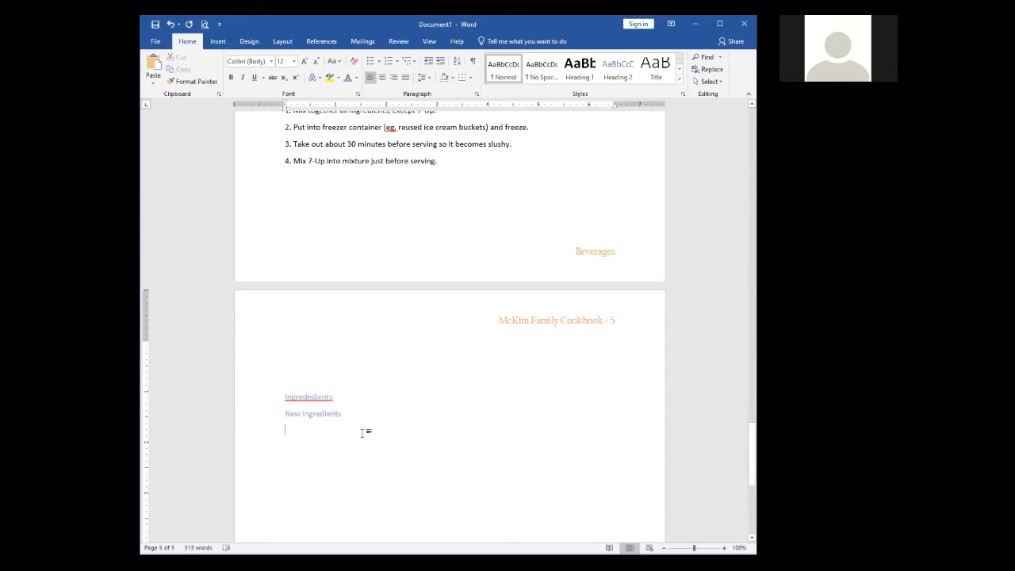
pyautogui.scroll(-1, 357, 420)
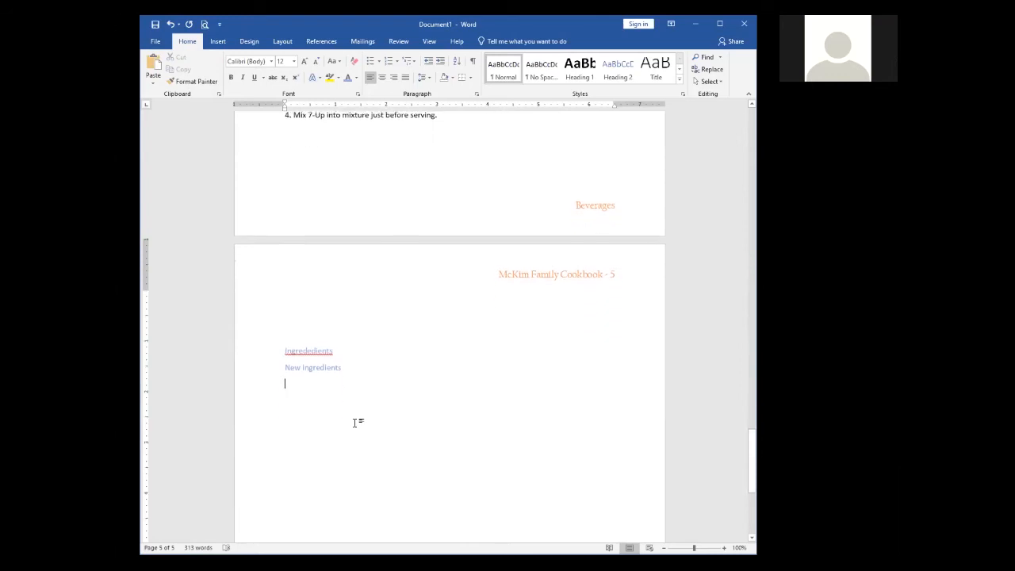
pyautogui.write('12 123 123 123 124 124 124')
pyautogui.press('Return')
pyautogui.click(264, 402)
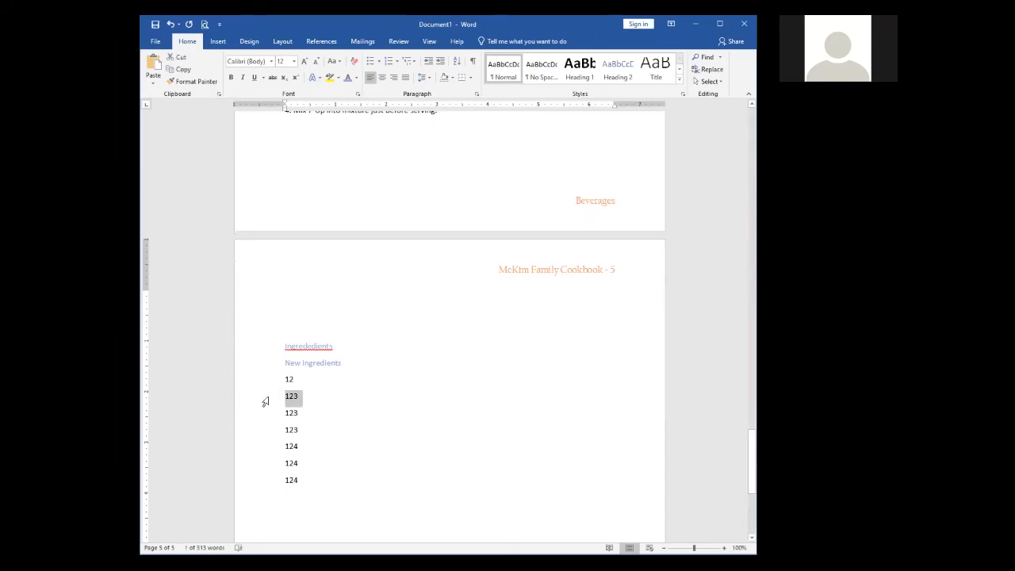
pyautogui.click(274, 414)
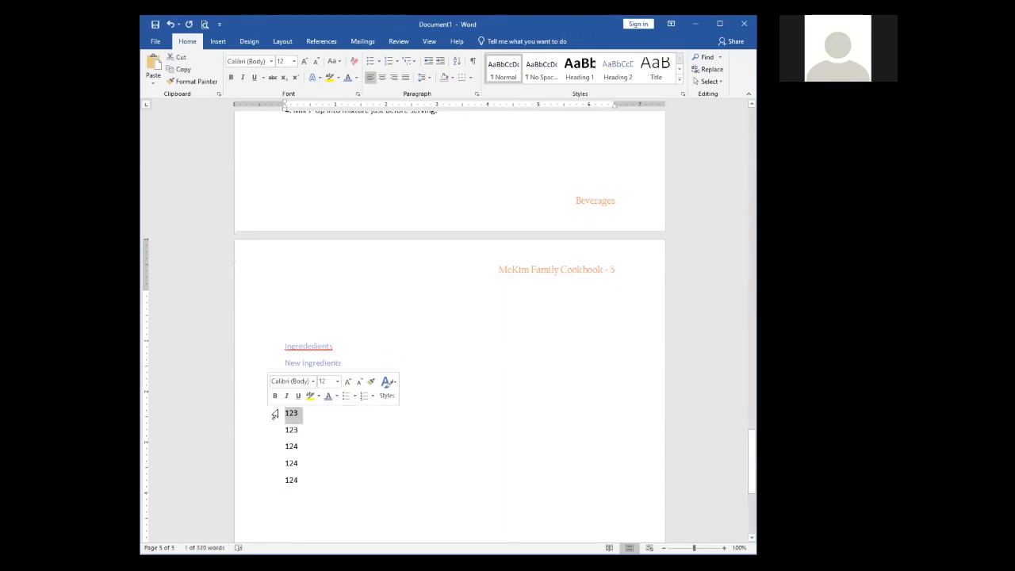
pyautogui.hotkey('ctrl', 'b')
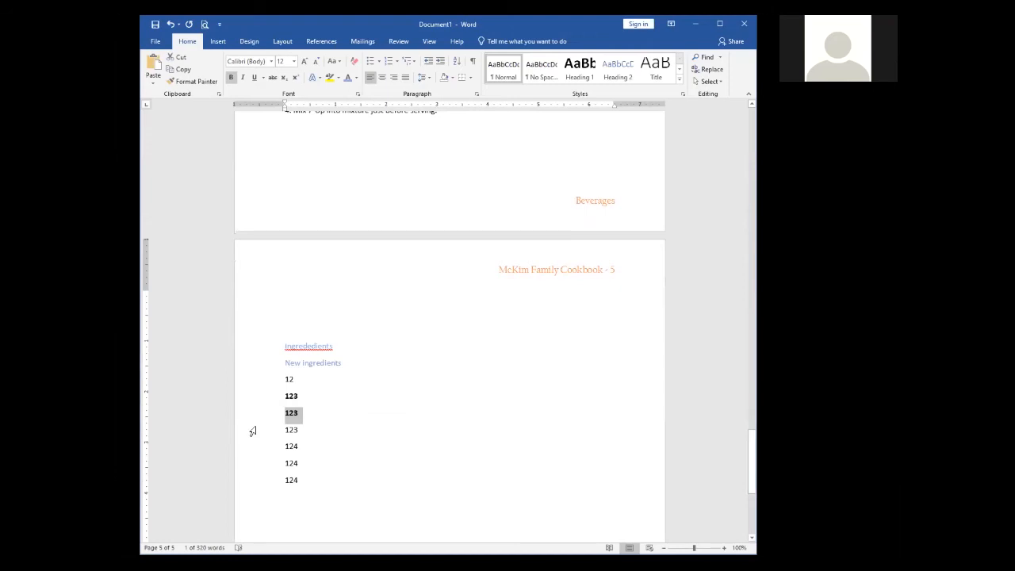
pyautogui.click(252, 431)
pyautogui.hotkey('ctrl', 'b')
pyautogui.click(253, 447)
pyautogui.hotkey('ctrl', 'b')
pyautogui.click(322, 466)
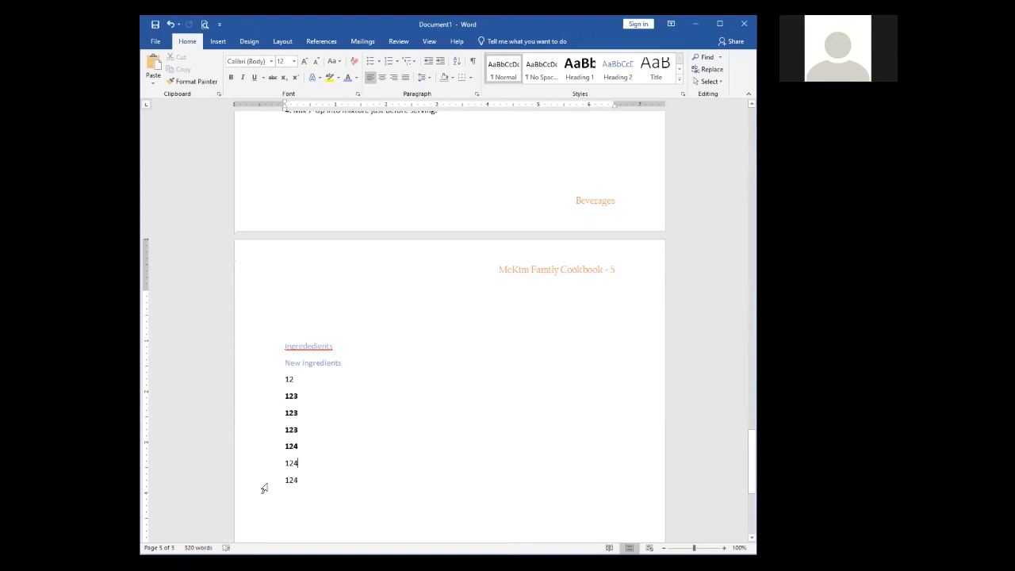
pyautogui.moveTo(256, 482); pyautogui.dragTo(265, 344)
# Step: Delete the practice lines and empty page, then crop the Punch photo's top and bottom
pyautogui.press('Delete')
pyautogui.press('BackSpace')
pyautogui.press('BackSpace')
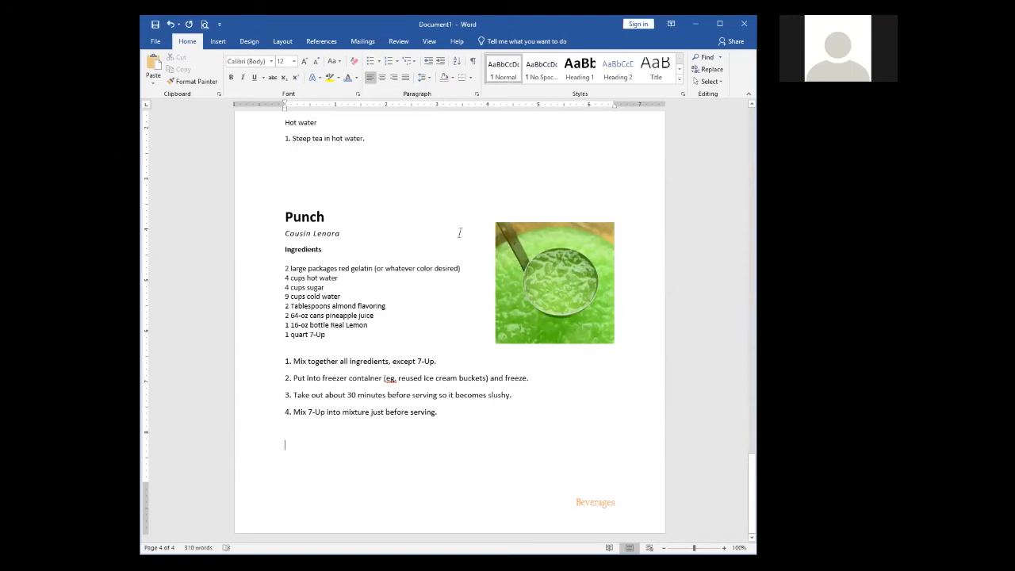
pyautogui.doubleClick(541, 251)
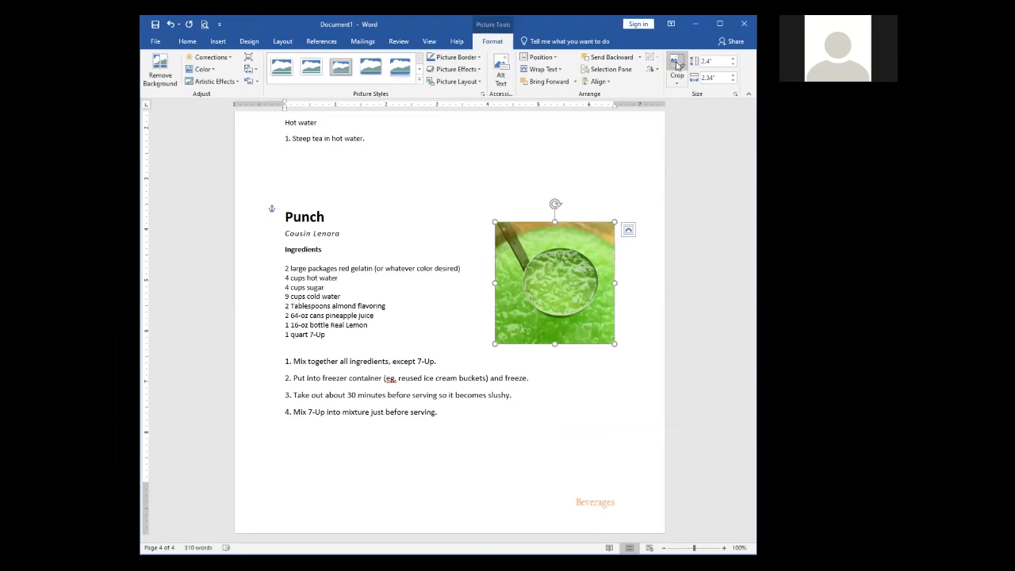
pyautogui.click(677, 65)
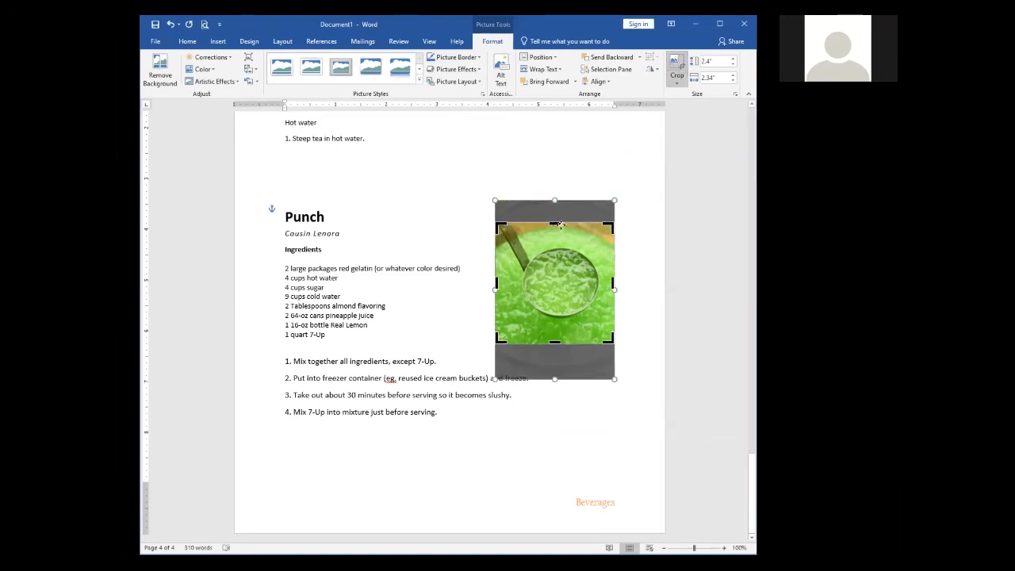
pyautogui.moveTo(555, 224); pyautogui.dragTo(555, 237)
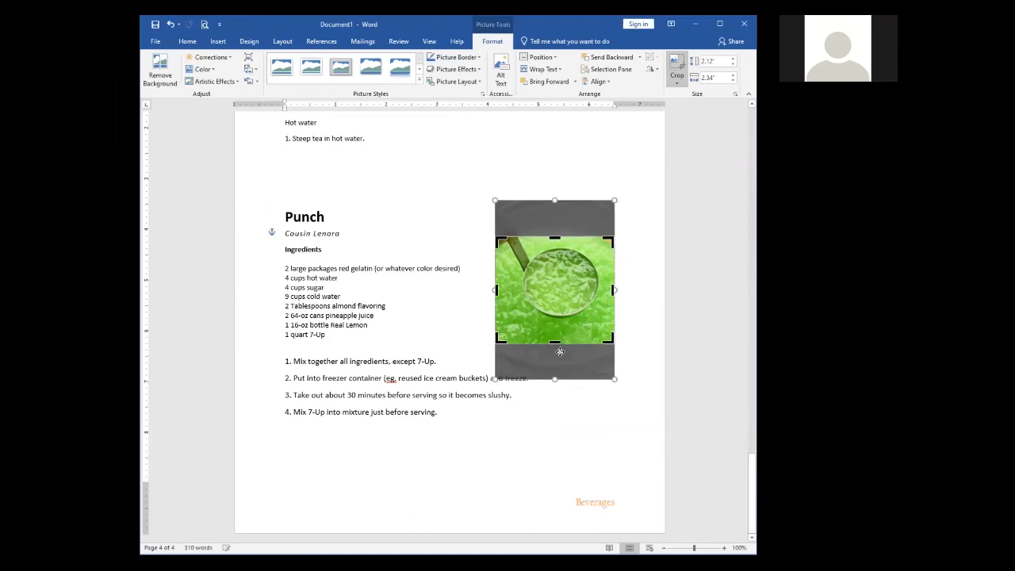
pyautogui.moveTo(556, 346); pyautogui.dragTo(602, 325)
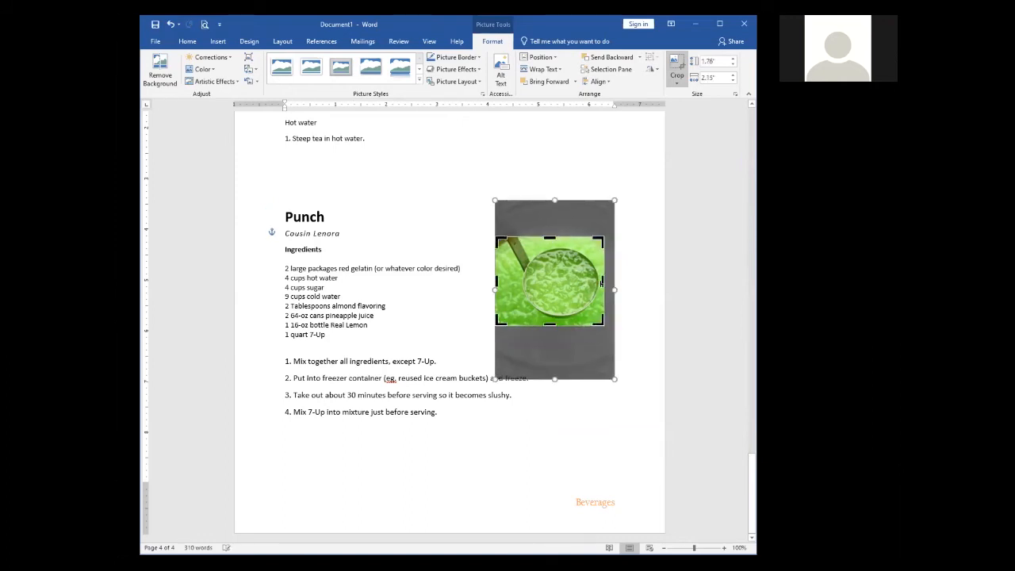
pyautogui.click(636, 236)
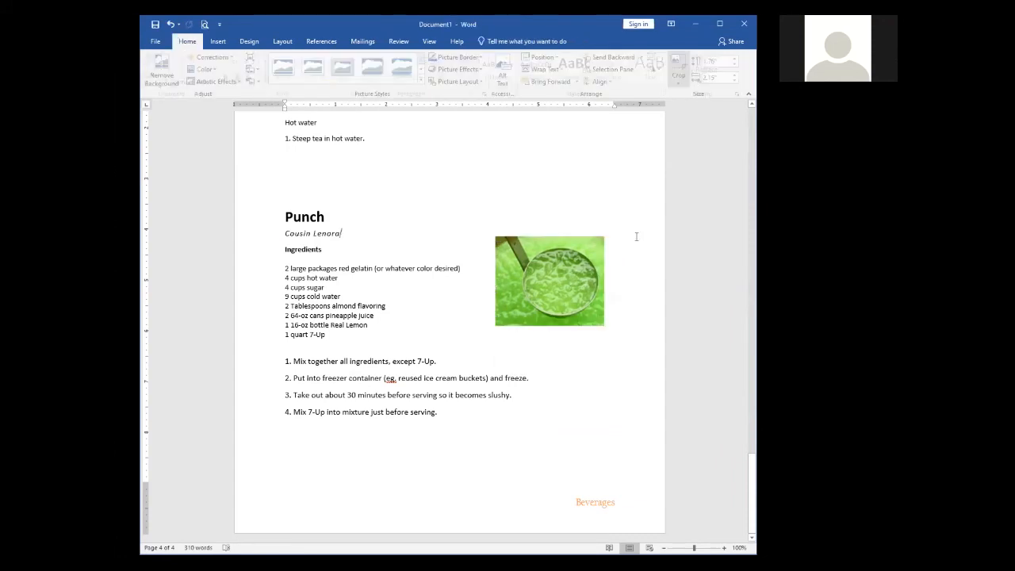
# Step: Nudge the Punch photo right and set its height to 2 inches
pyautogui.click(627, 299)
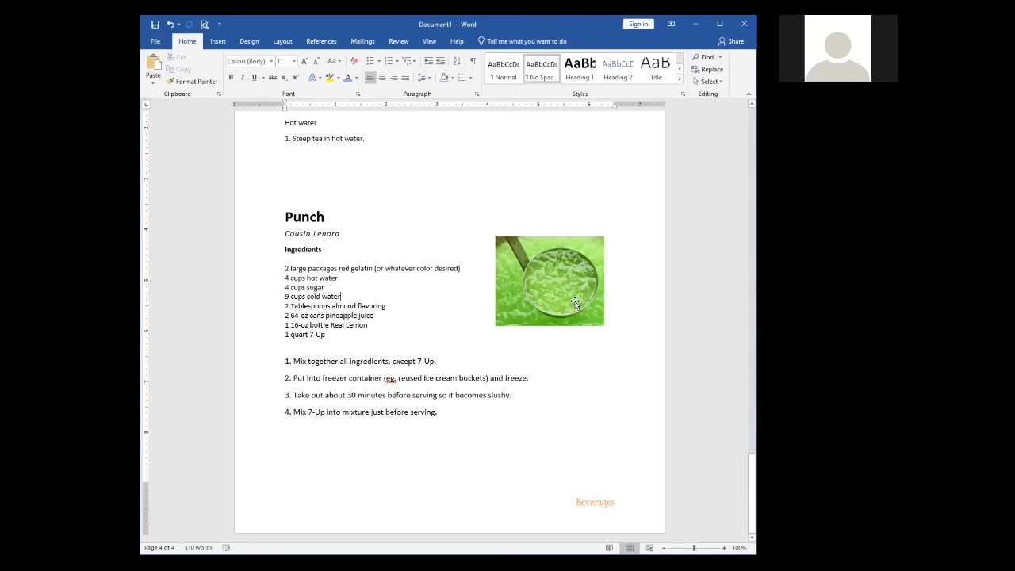
pyautogui.moveTo(556, 272); pyautogui.dragTo(572, 263)
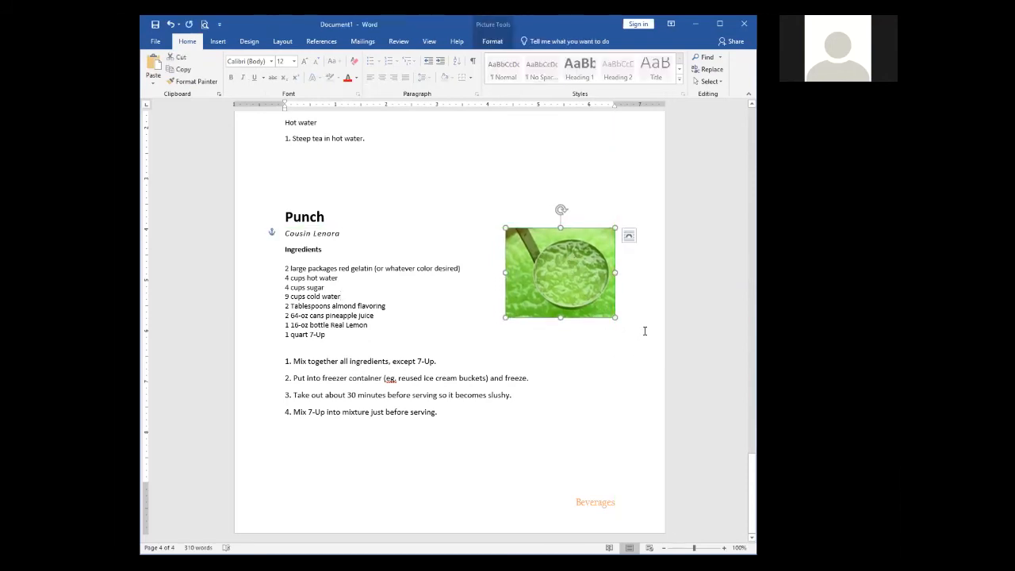
pyautogui.click(492, 42)
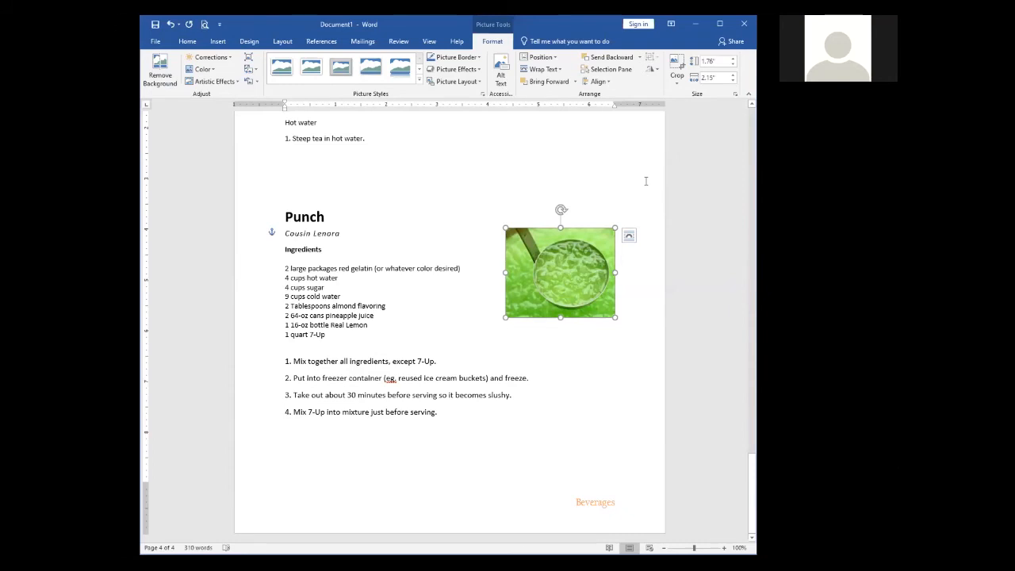
pyautogui.click(716, 62)
pyautogui.write('2')
pyautogui.press('Return')
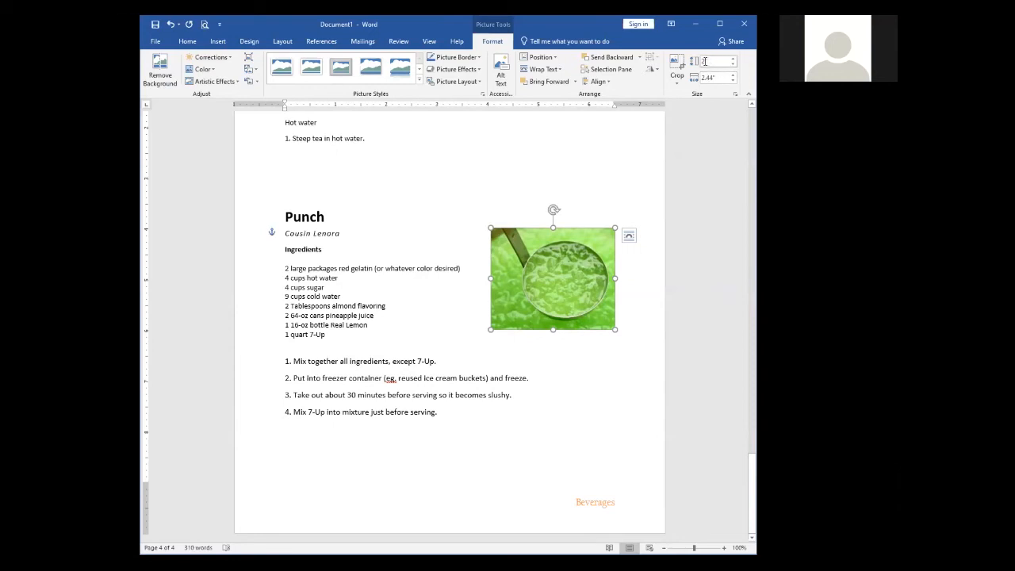
pyautogui.click(632, 305)
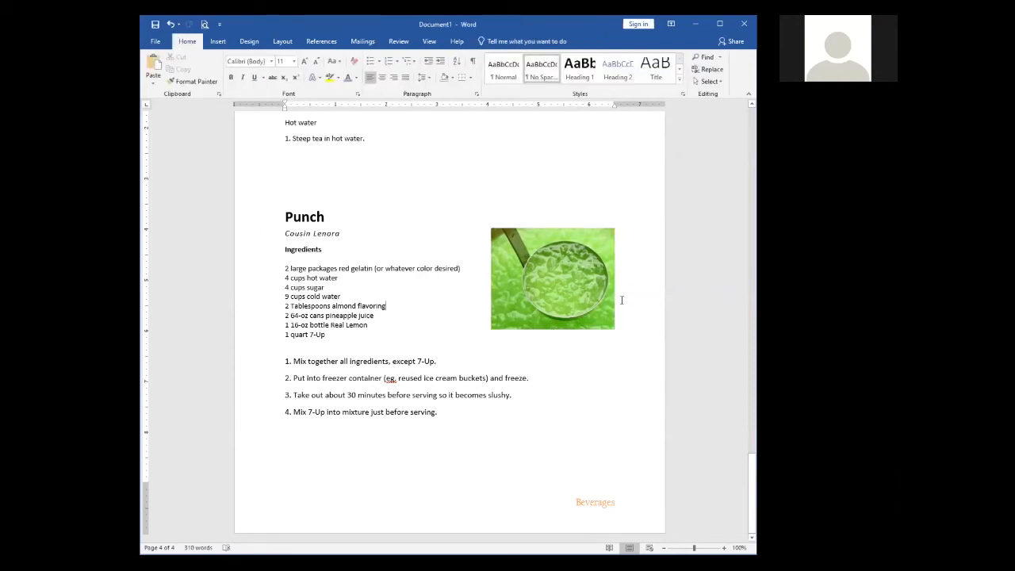
pyautogui.scroll(15, 626, 302)
# Step: Set the strawberry dessert photo's height to 2 inches, matching the Punch photo
pyautogui.scroll(4, 623, 299)
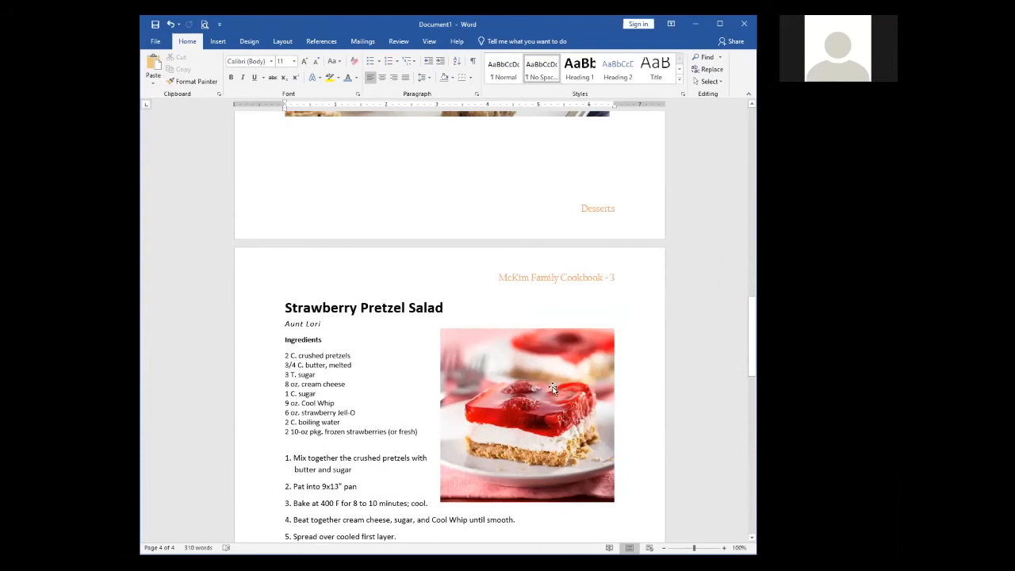
pyautogui.click(554, 390)
pyautogui.doubleClick(554, 389)
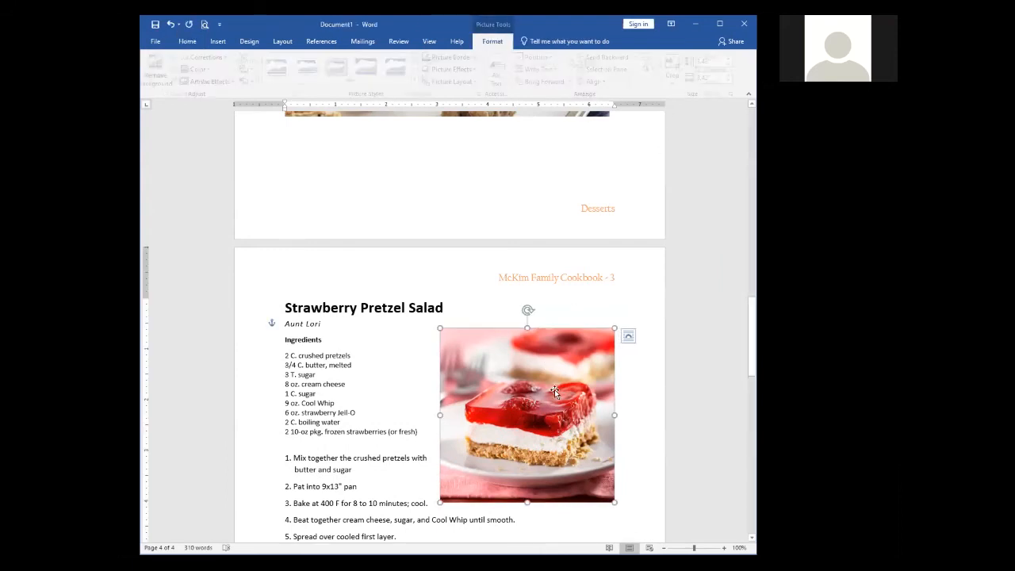
pyautogui.click(713, 61)
pyautogui.write('2')
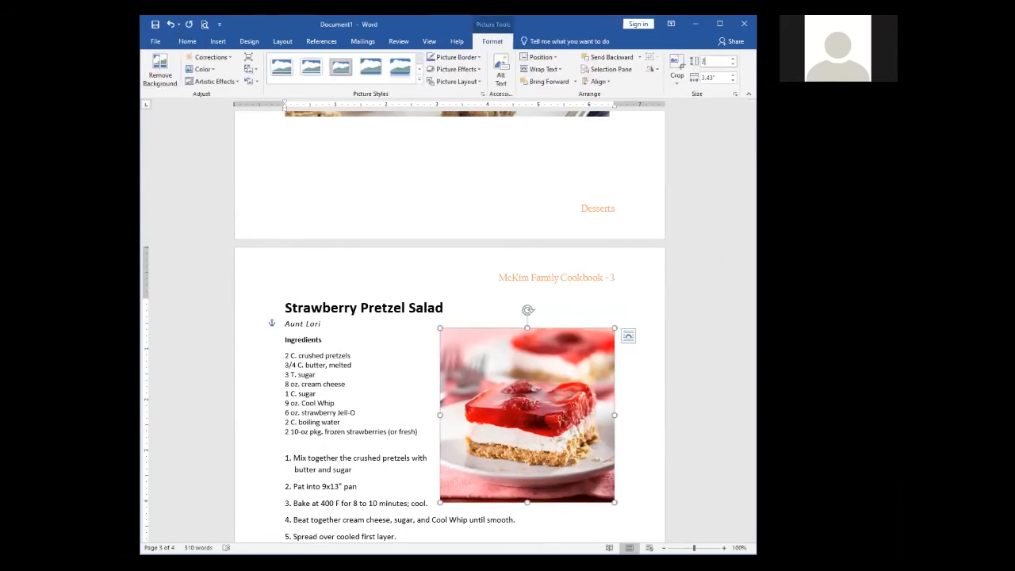
pyautogui.press('Return')
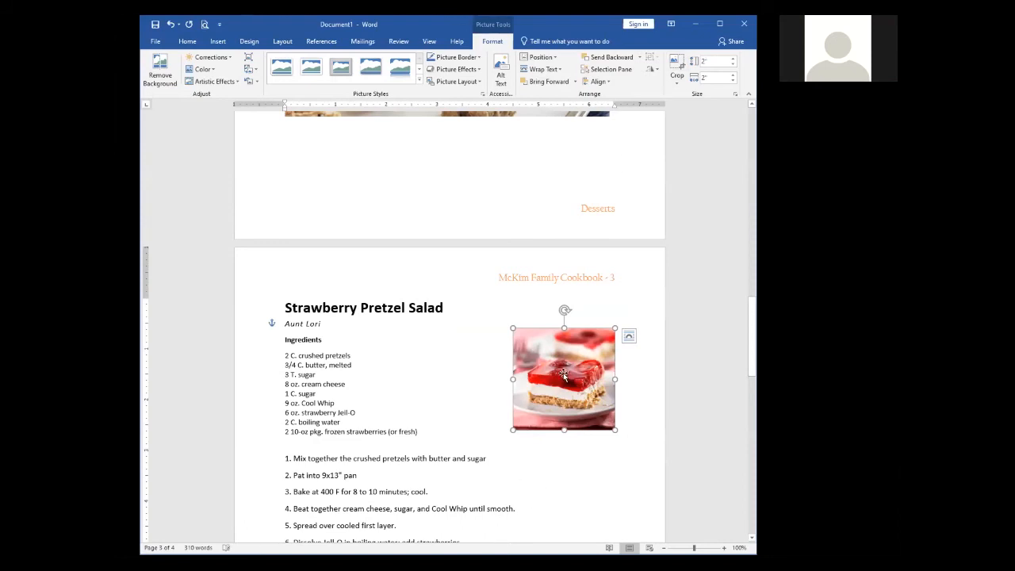
pyautogui.click(562, 465)
pyautogui.scroll(-3, 562, 465)
pyautogui.scroll(-12, 562, 465)
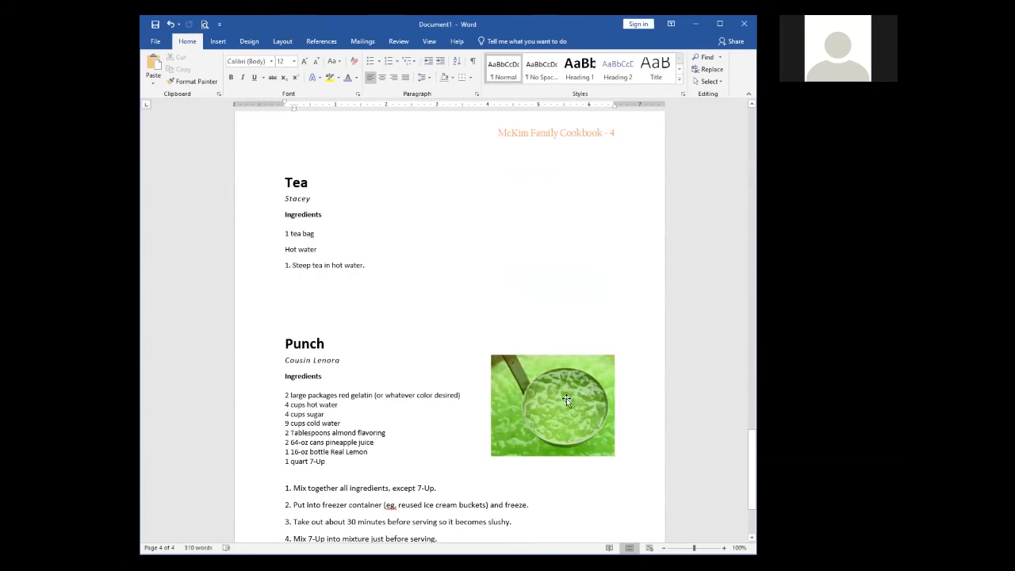
pyautogui.click(566, 398)
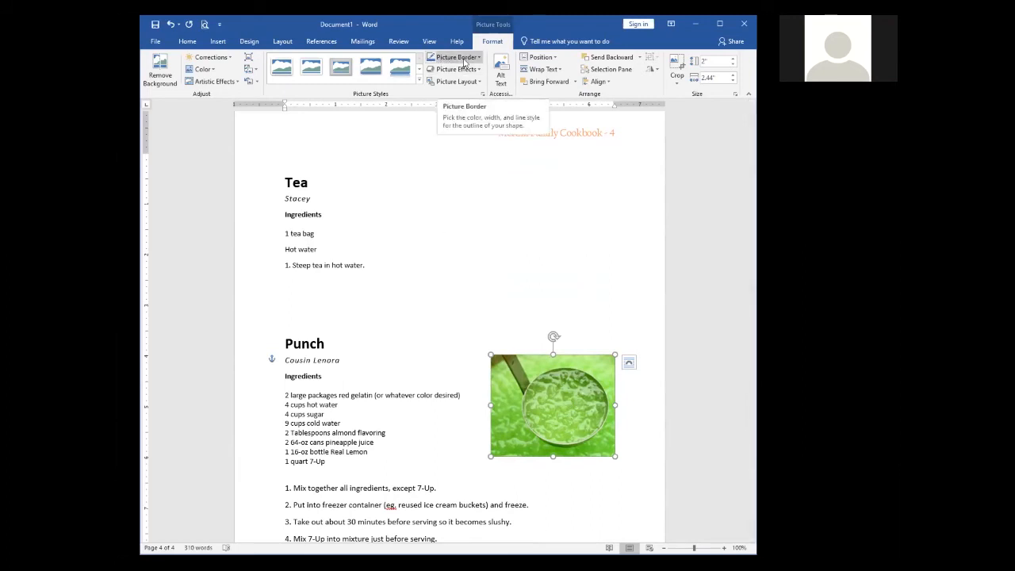
pyautogui.click(229, 60)
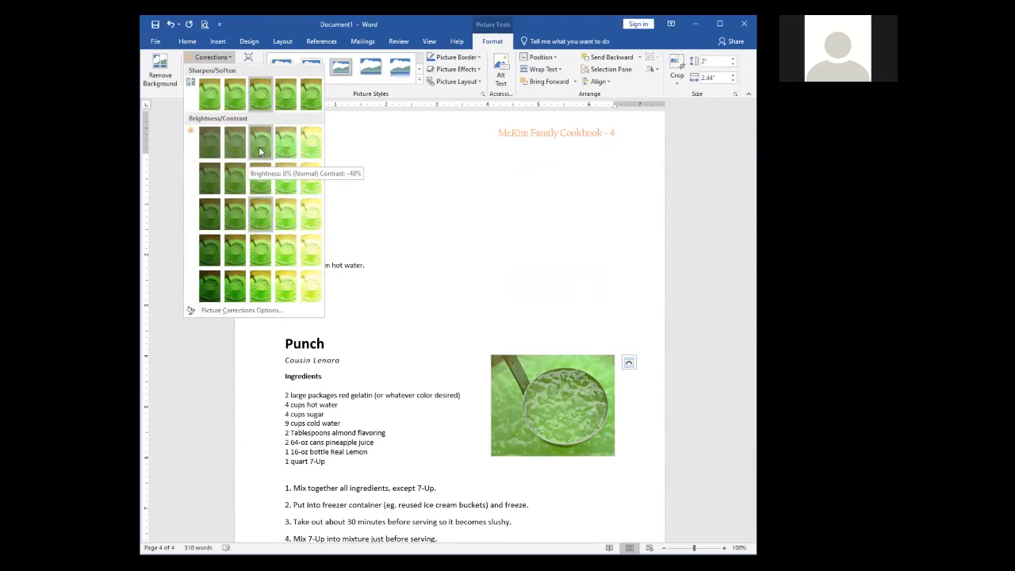
pyautogui.click(263, 215)
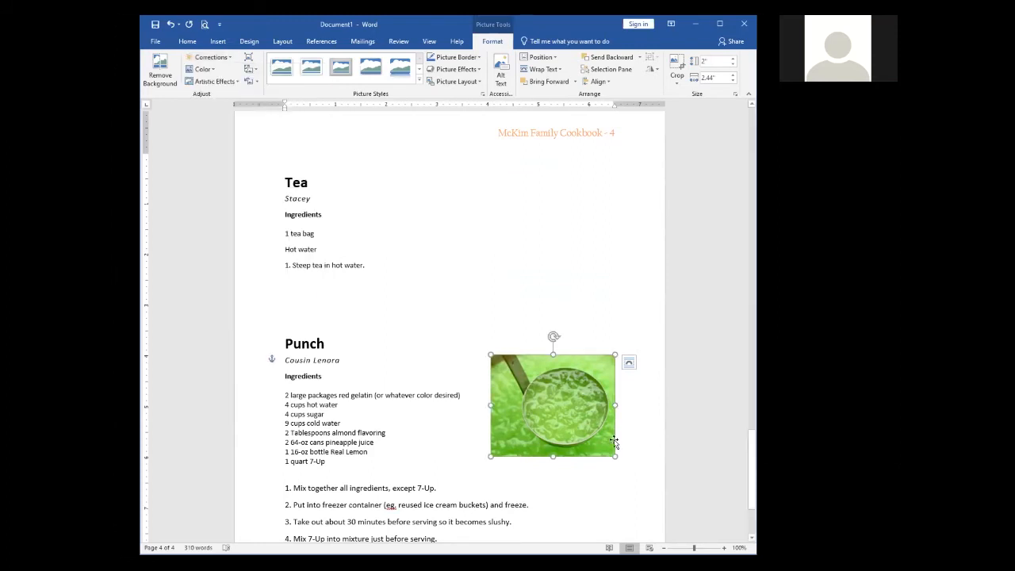
pyautogui.click(641, 434)
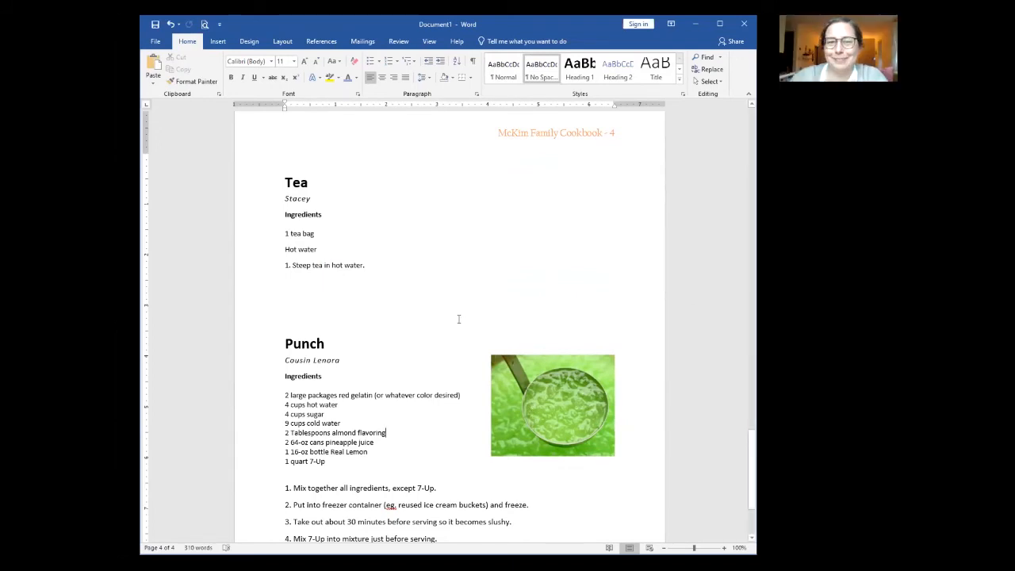
pyautogui.doubleClick(575, 405)
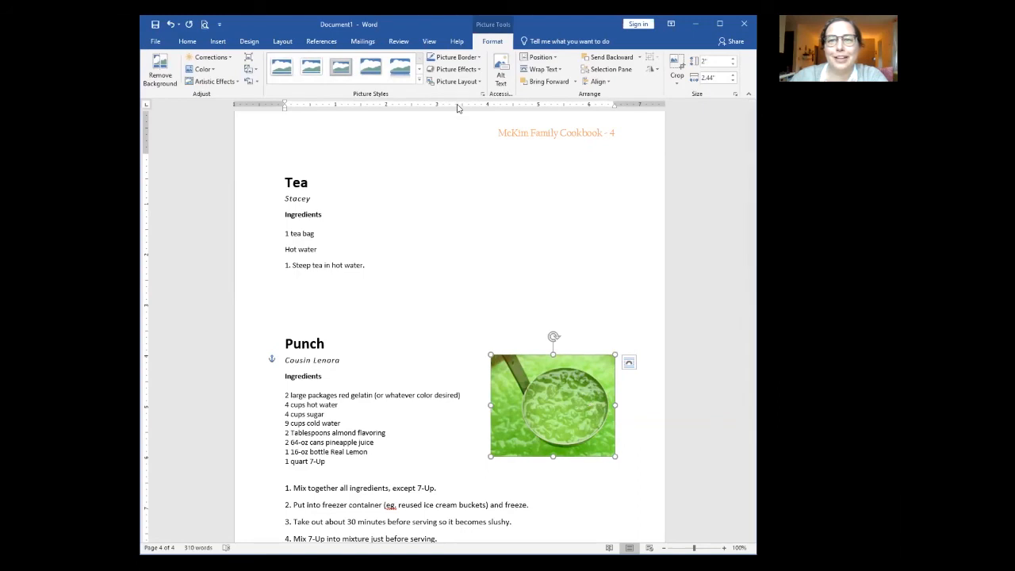
pyautogui.click(544, 69)
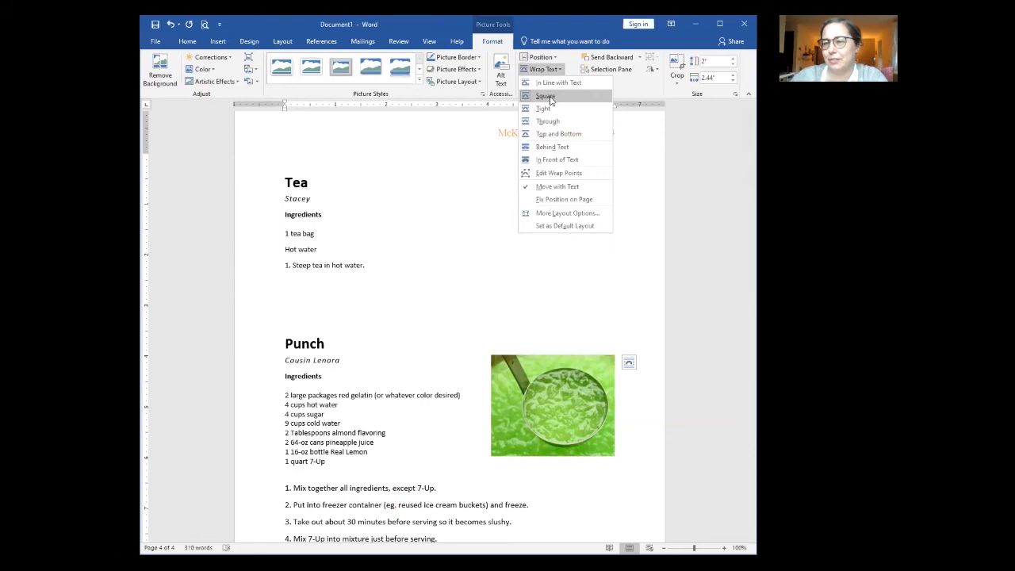
pyautogui.click(549, 97)
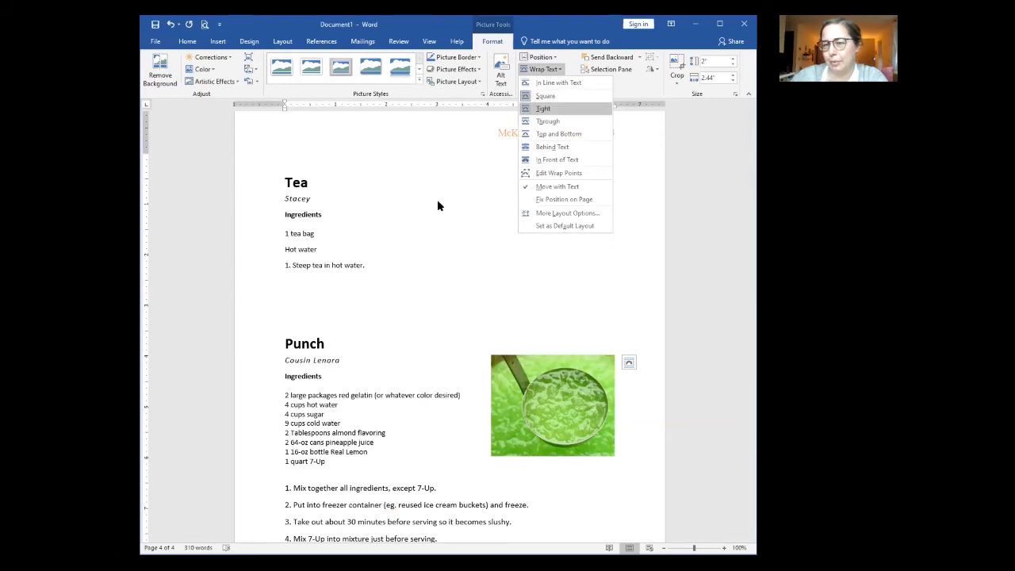
pyautogui.click(434, 289)
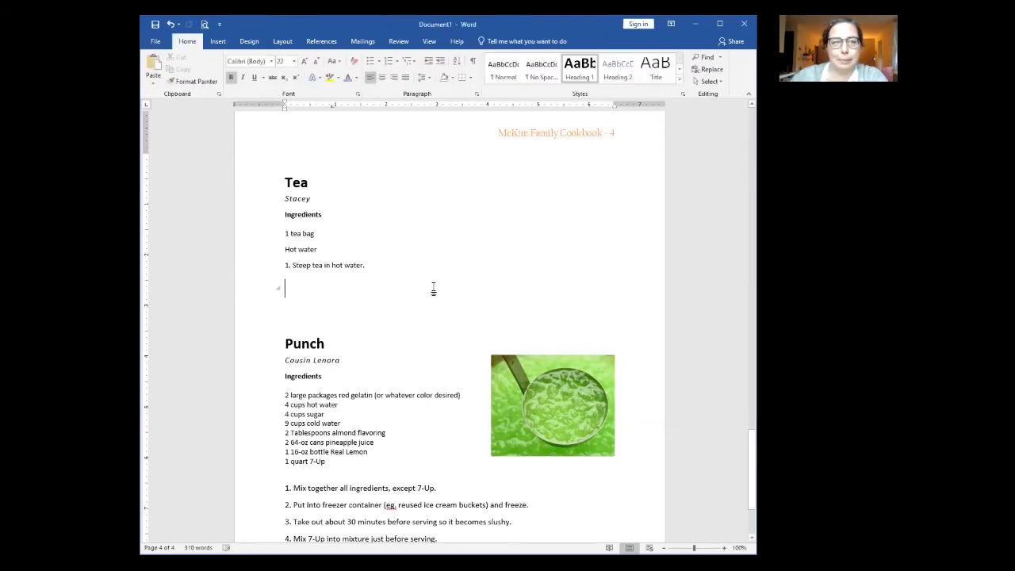
pyautogui.click(324, 302)
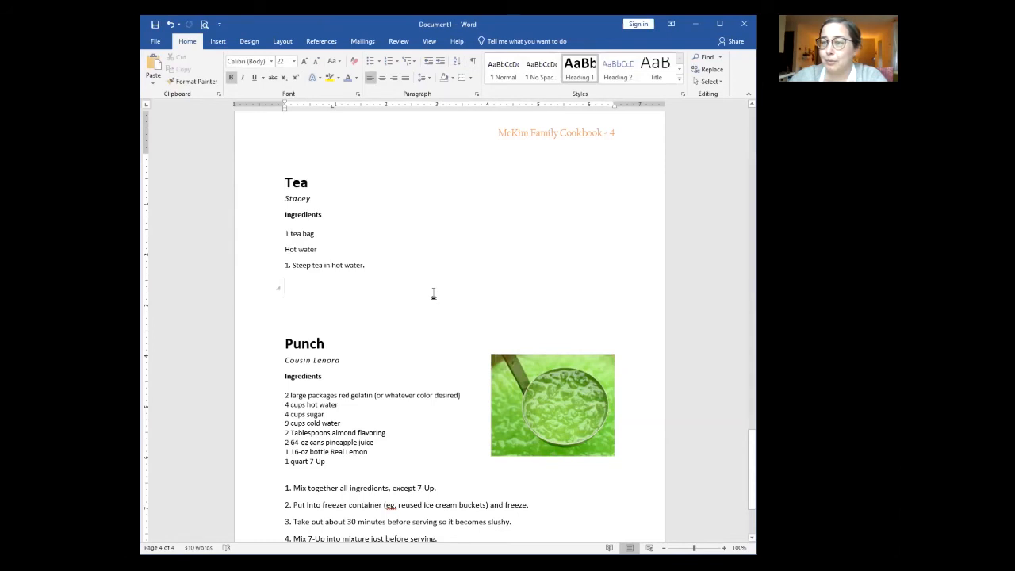
pyautogui.scroll(1, 434, 295)
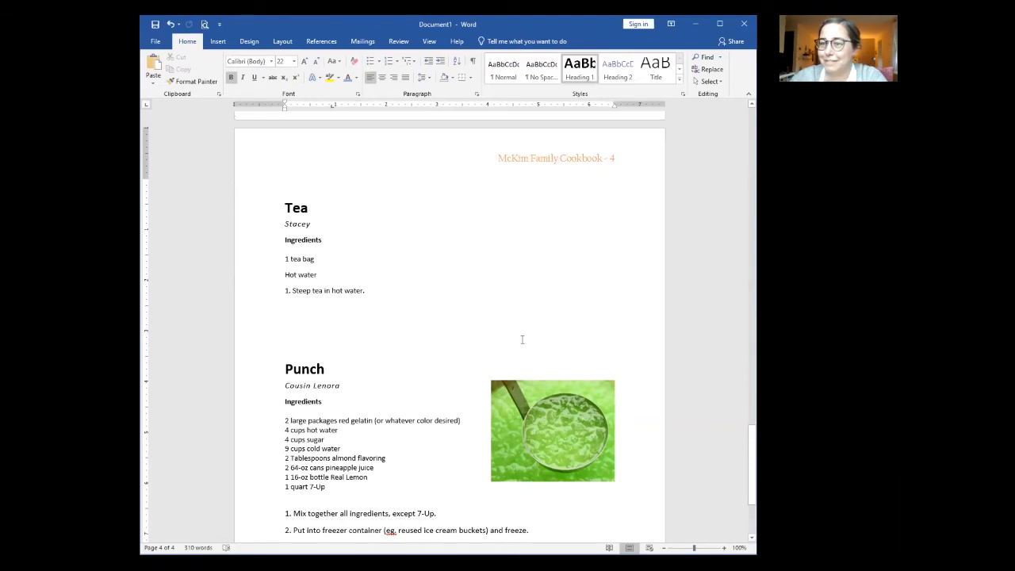
pyautogui.doubleClick(575, 418)
# Step: Give the punch photo Tight text wrapping and drag it left into the ingredient list
pyautogui.click(559, 70)
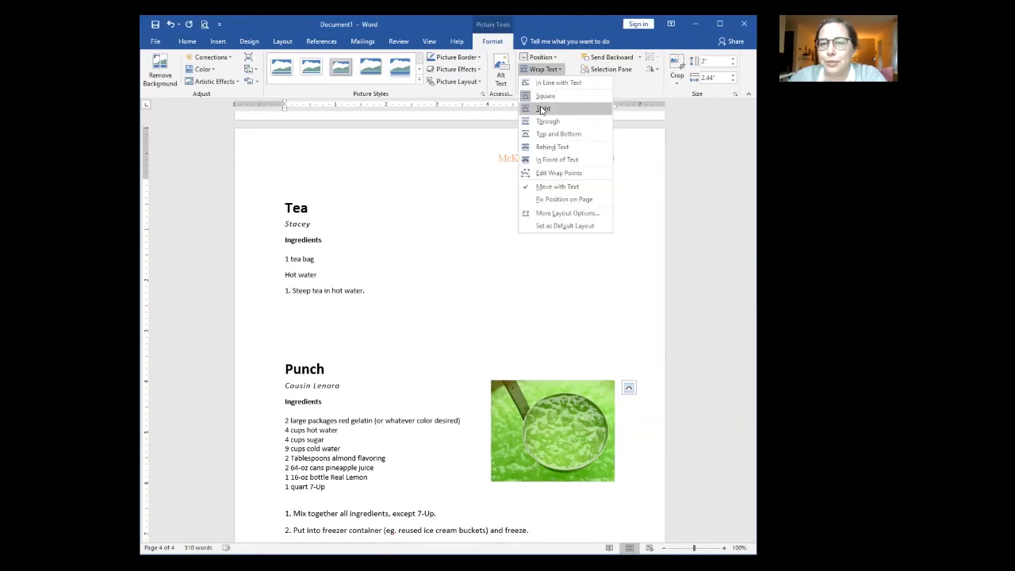
pyautogui.click(541, 109)
pyautogui.moveTo(544, 439); pyautogui.dragTo(377, 475)
pyautogui.scroll(-4, 524, 340)
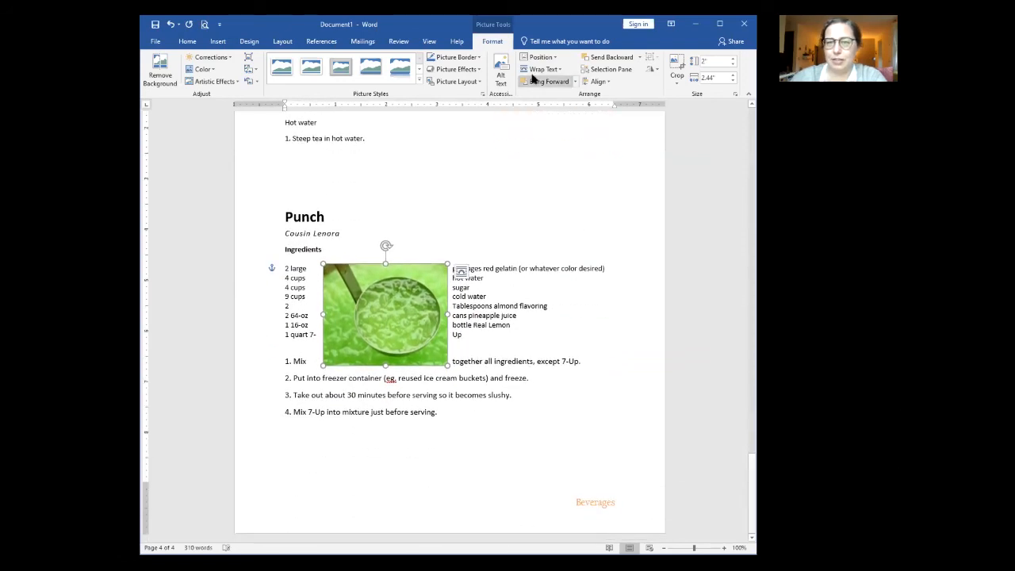
# Step: Switch the punch photo to Square wrapping and move it back right of the ingredients
pyautogui.click(557, 70)
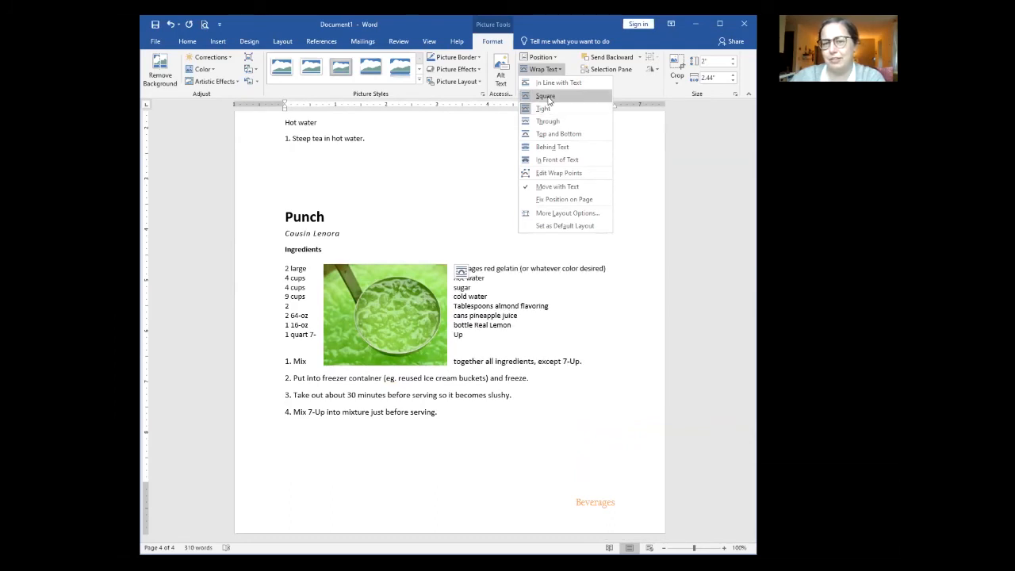
pyautogui.click(547, 97)
pyautogui.moveTo(490, 287); pyautogui.dragTo(563, 280)
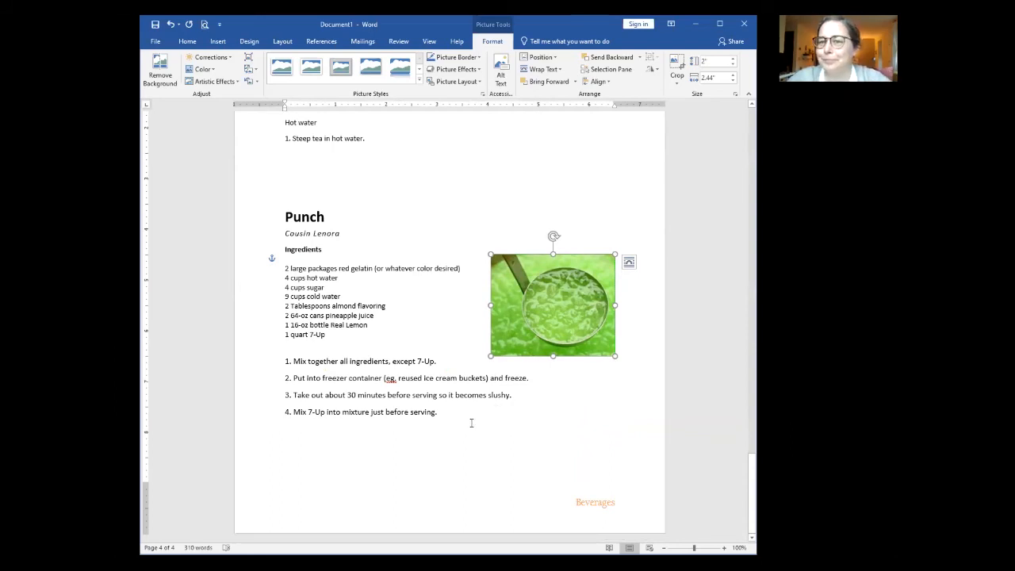
pyautogui.click(471, 423)
pyautogui.scroll(7, 471, 425)
# Step: Scroll up to show the Chocolate Chip Cookies recipe and its photo on page 2
pyautogui.scroll(10, 471, 425)
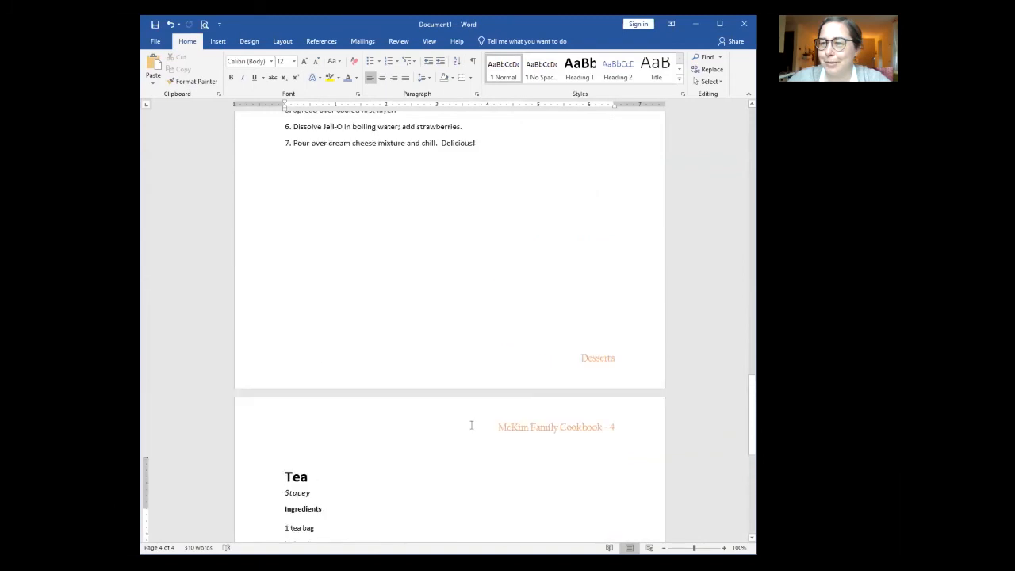
pyautogui.scroll(10, 473, 426)
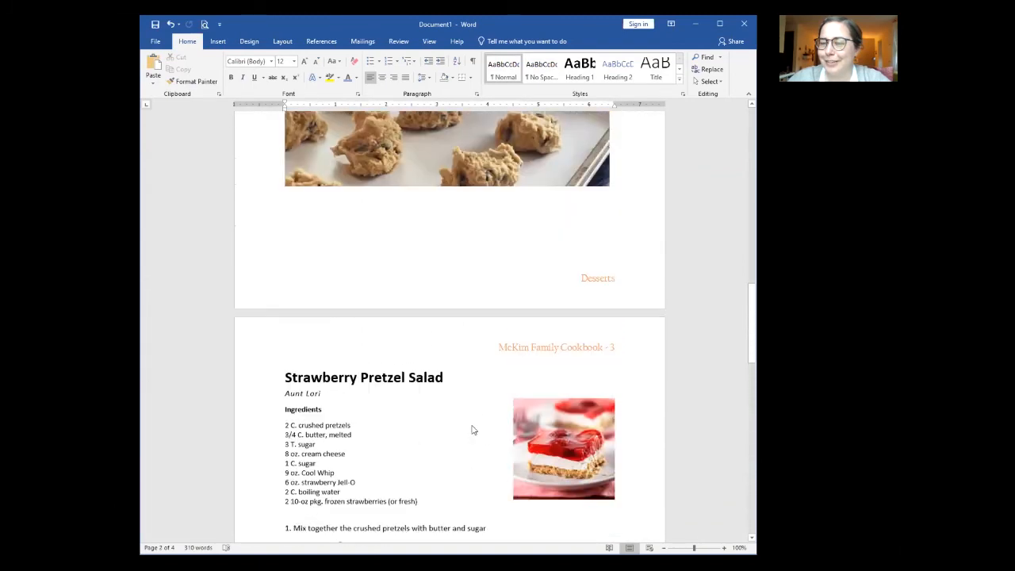
pyautogui.scroll(-2, 473, 429)
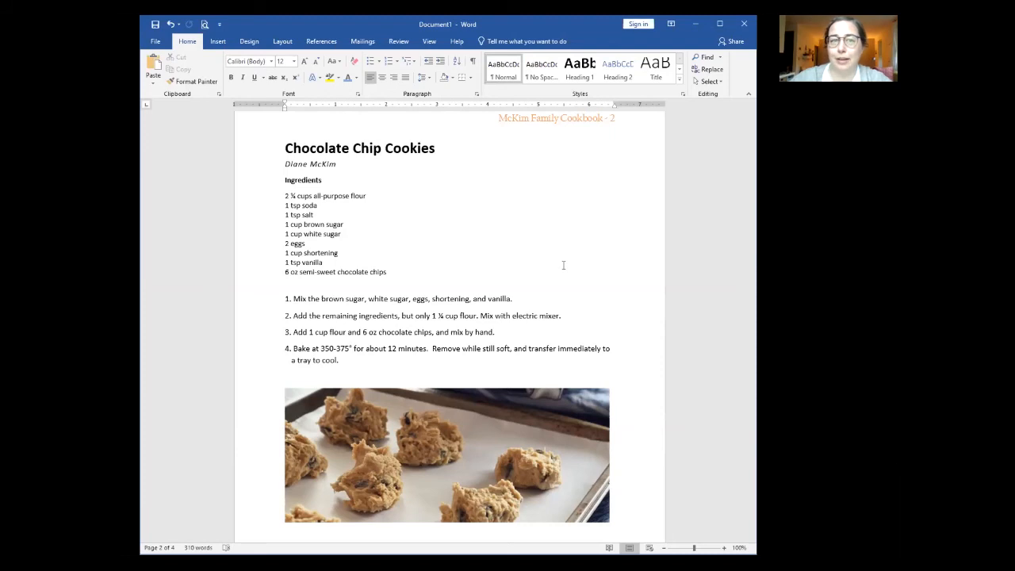
# Step: With the caret in the cookie recipe, move from the Layout ribbon to References
pyautogui.click(283, 41)
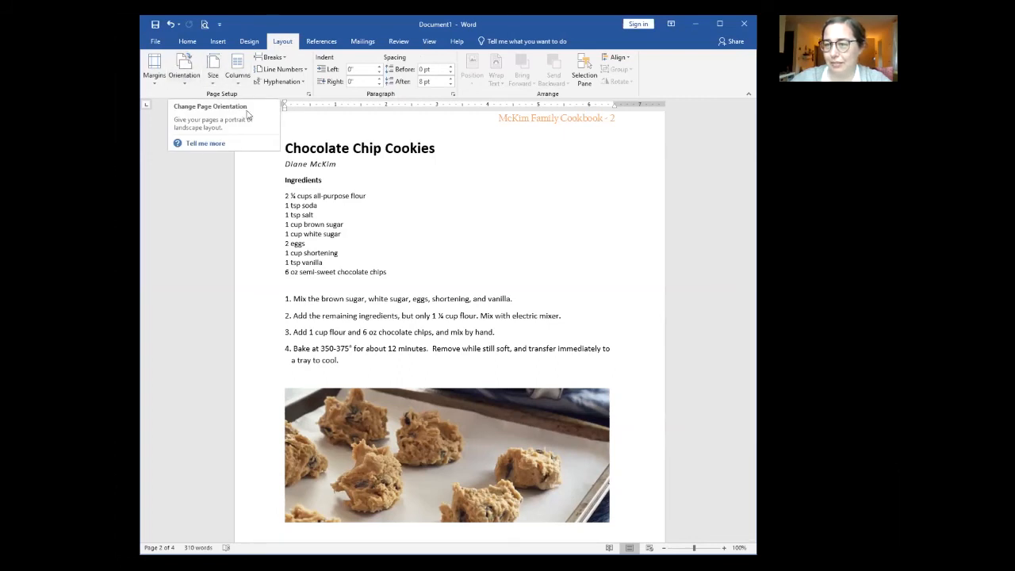
pyautogui.click(539, 266)
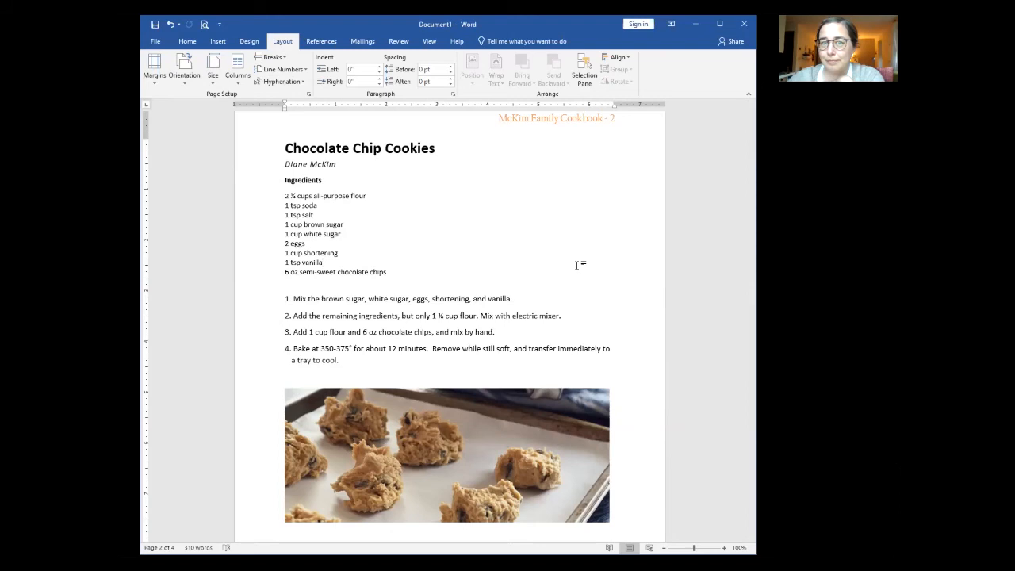
pyautogui.click(322, 44)
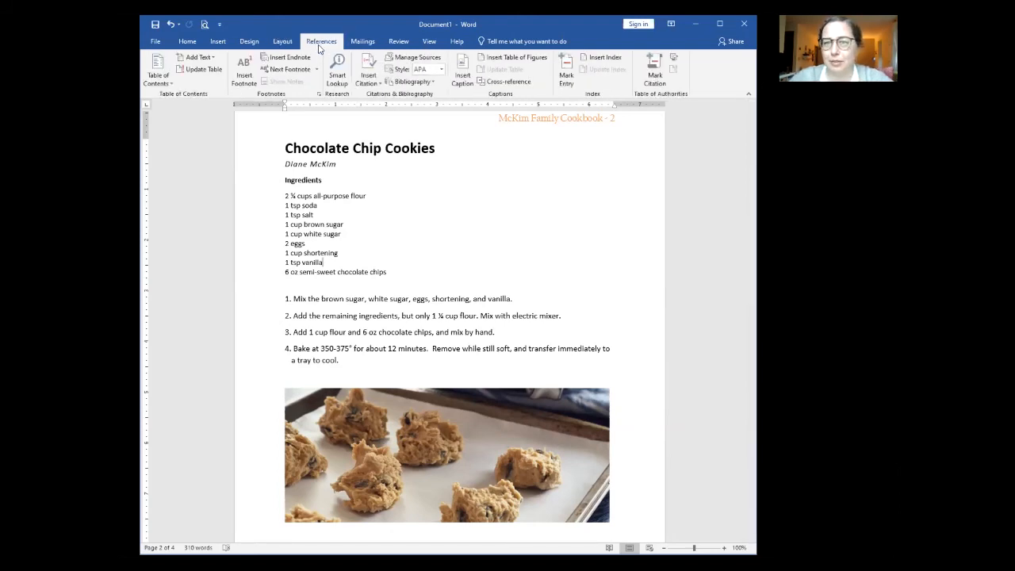
pyautogui.click(166, 84)
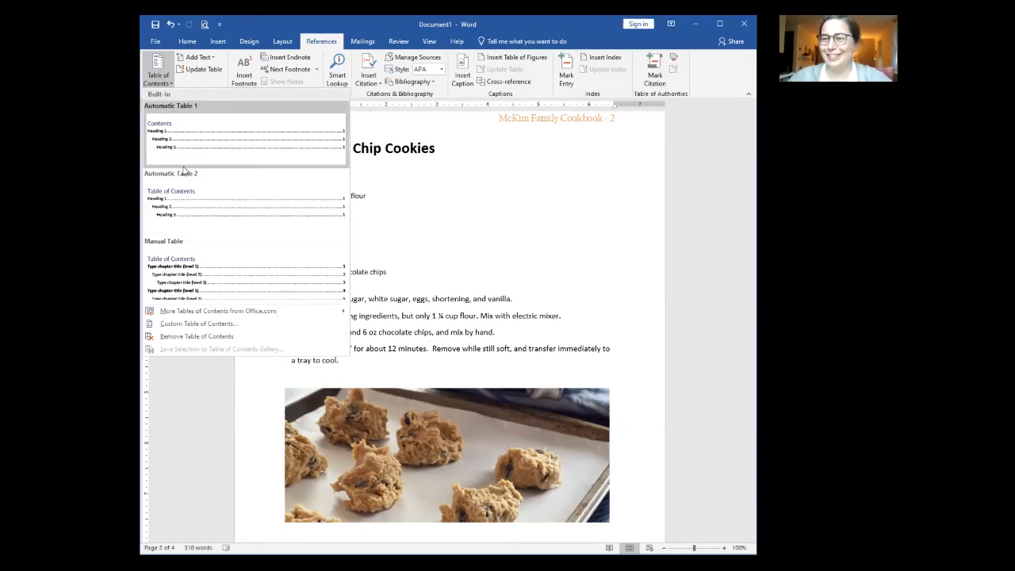
pyautogui.click(519, 204)
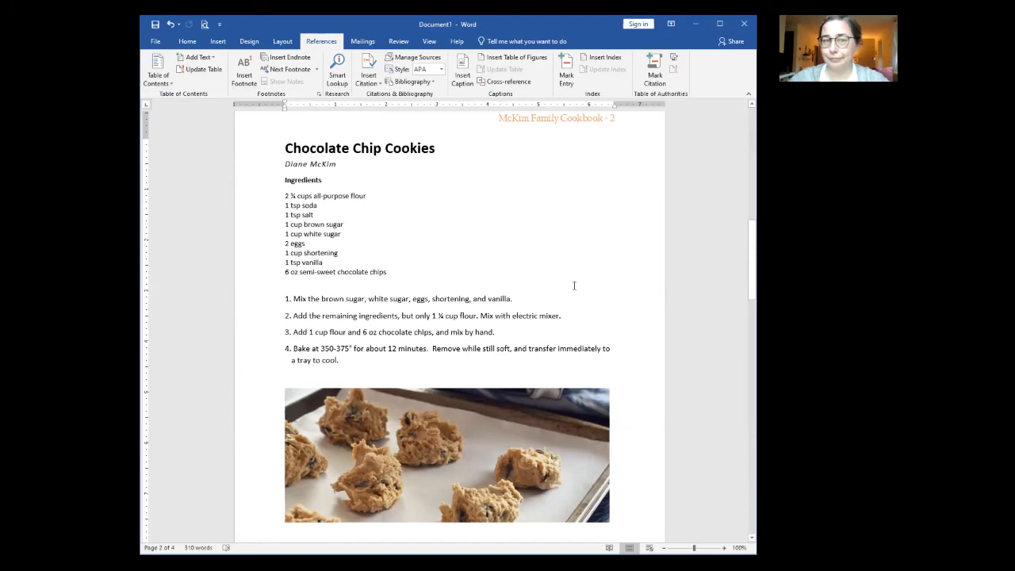
# Step: Insert blank lines above the Chocolate Chip Cookies heading and open the Table of Contents menu
pyautogui.scroll(12, 577, 290)
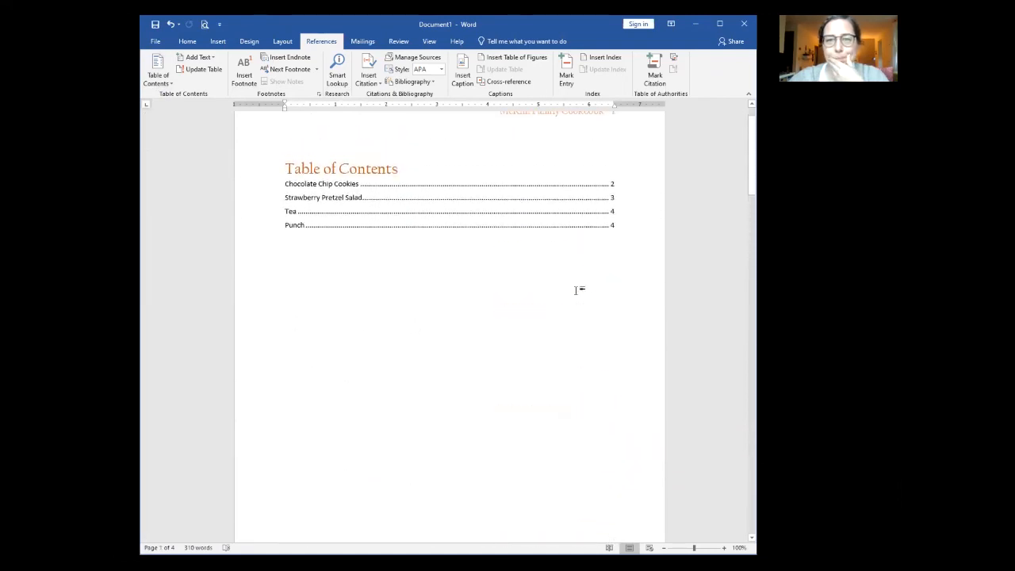
pyautogui.click(392, 316)
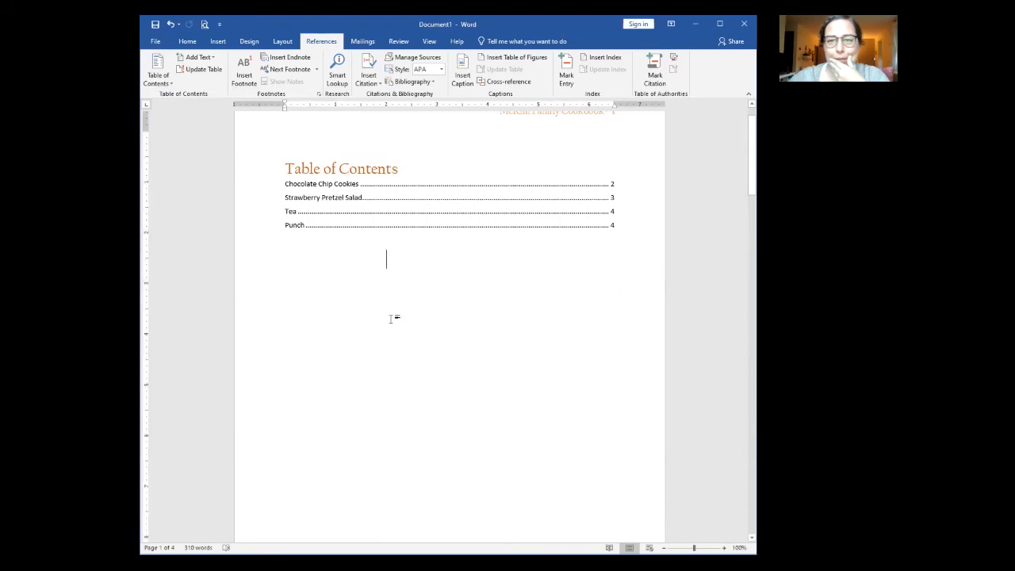
pyautogui.press('Return')
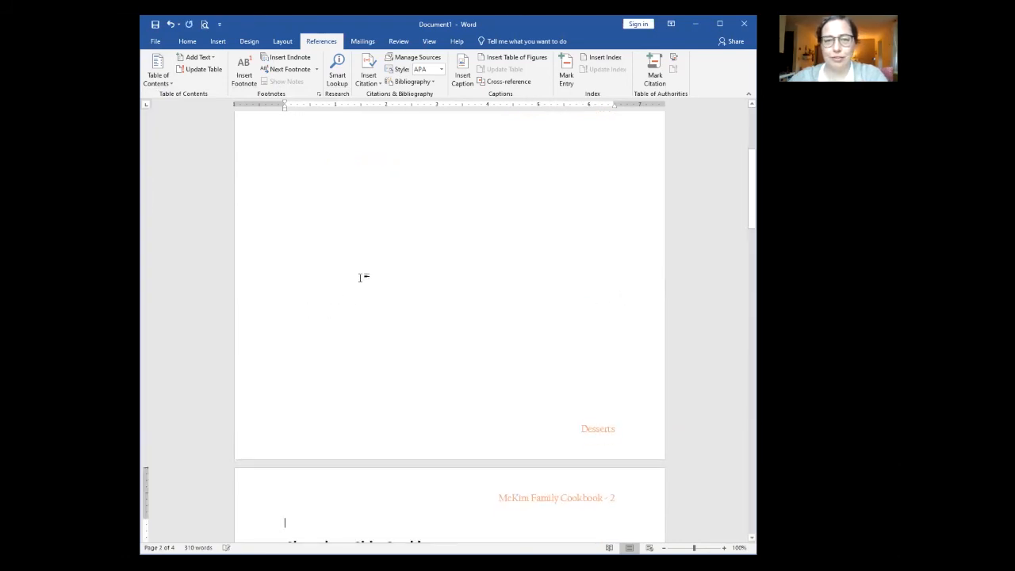
pyautogui.scroll(-3, 356, 310)
pyautogui.press('Return')
pyautogui.press('Return')
pyautogui.press('Return')
pyautogui.press('Return')
pyautogui.press('Return')
pyautogui.press('Return')
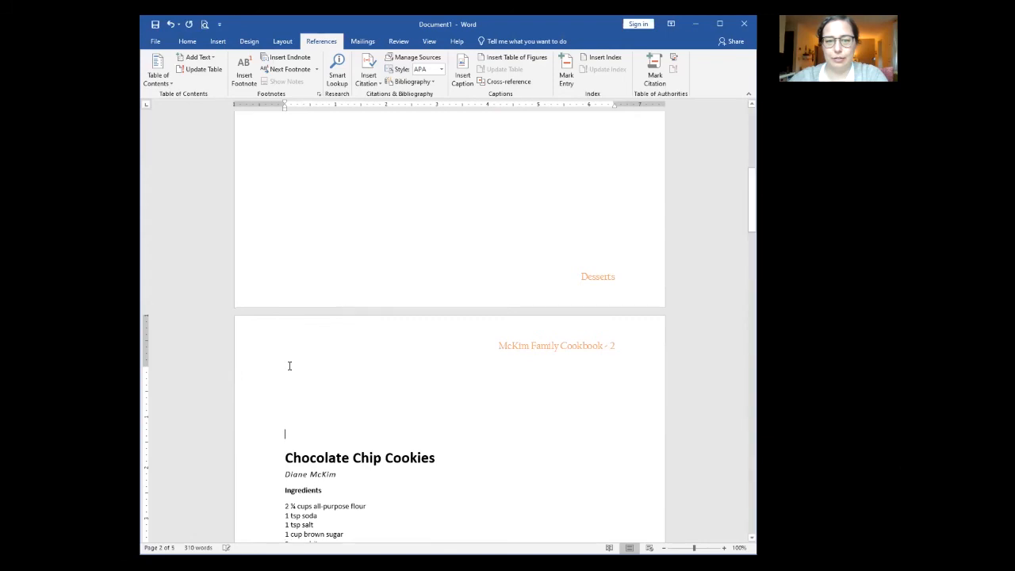
pyautogui.click(305, 371)
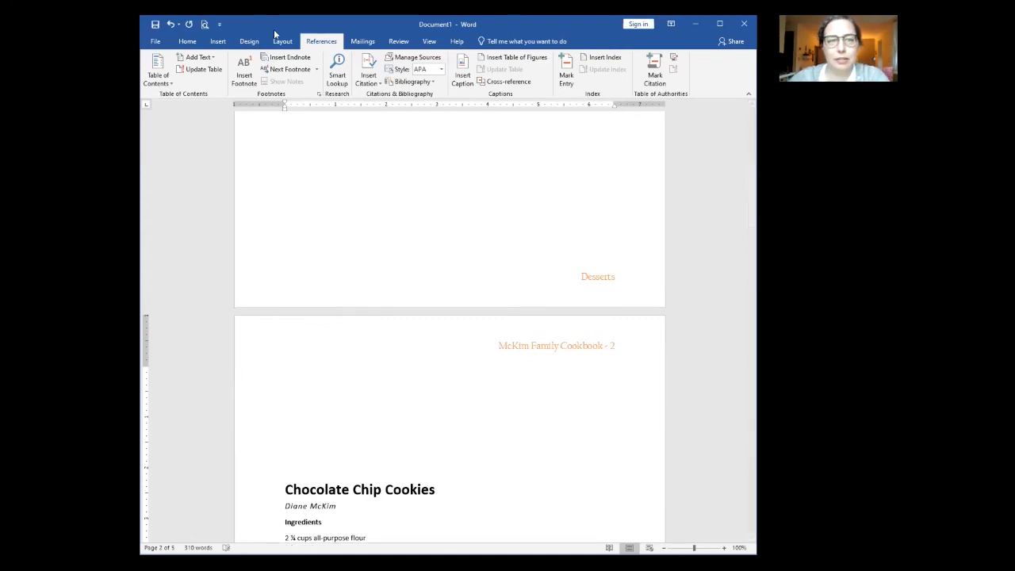
pyautogui.click(157, 75)
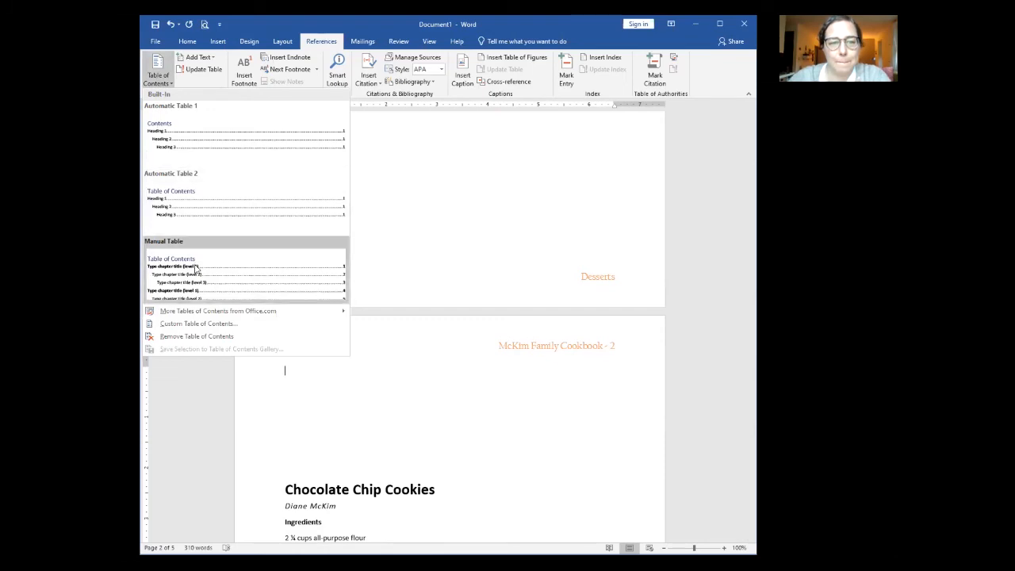
# Step: Set up a custom table of contents listing only Heading 1 entries, then apply it
pyautogui.click(195, 325)
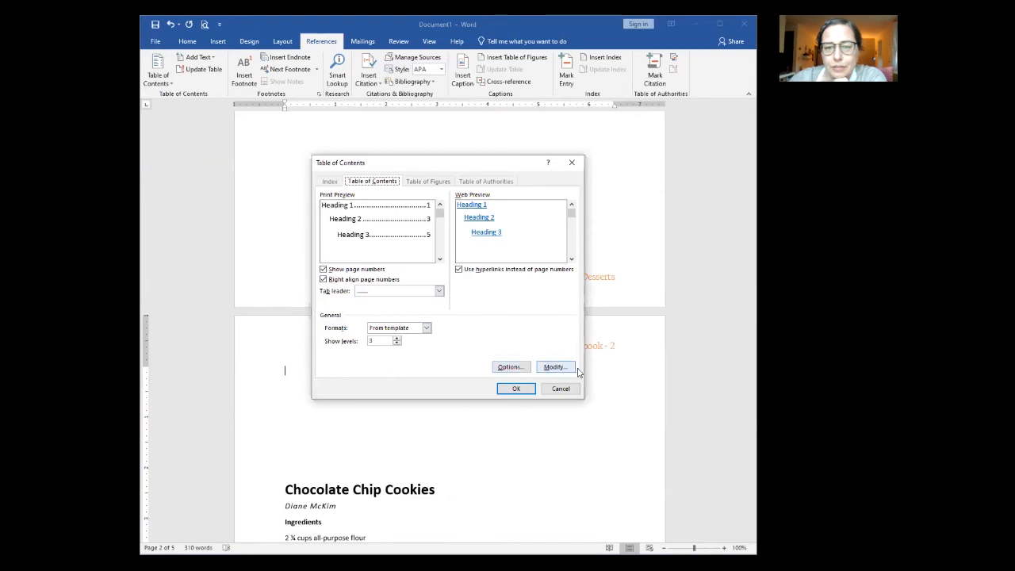
pyautogui.click(521, 368)
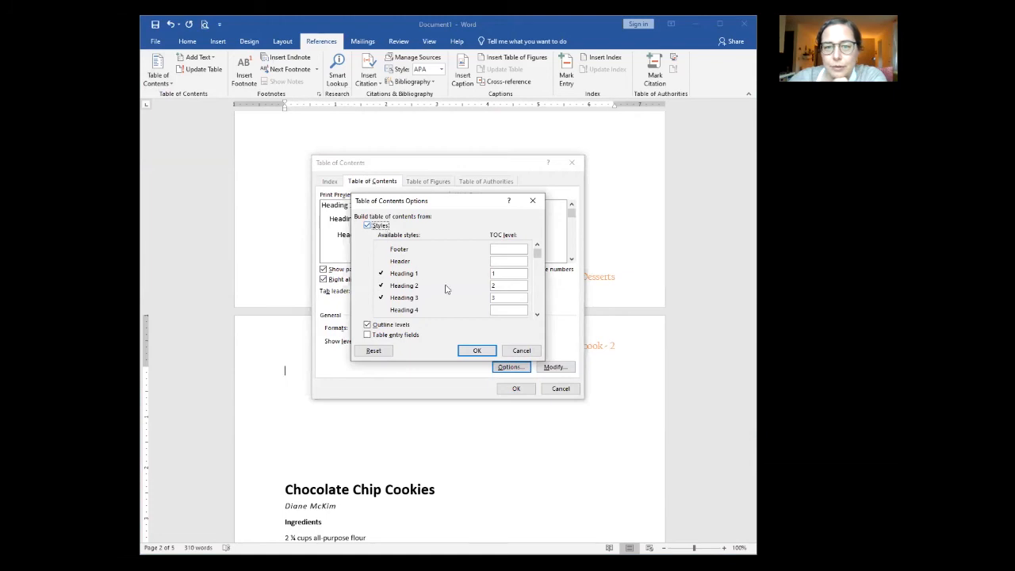
pyautogui.moveTo(508, 285); pyautogui.dragTo(480, 297)
pyautogui.press('BackSpace')
pyautogui.press('BackSpace')
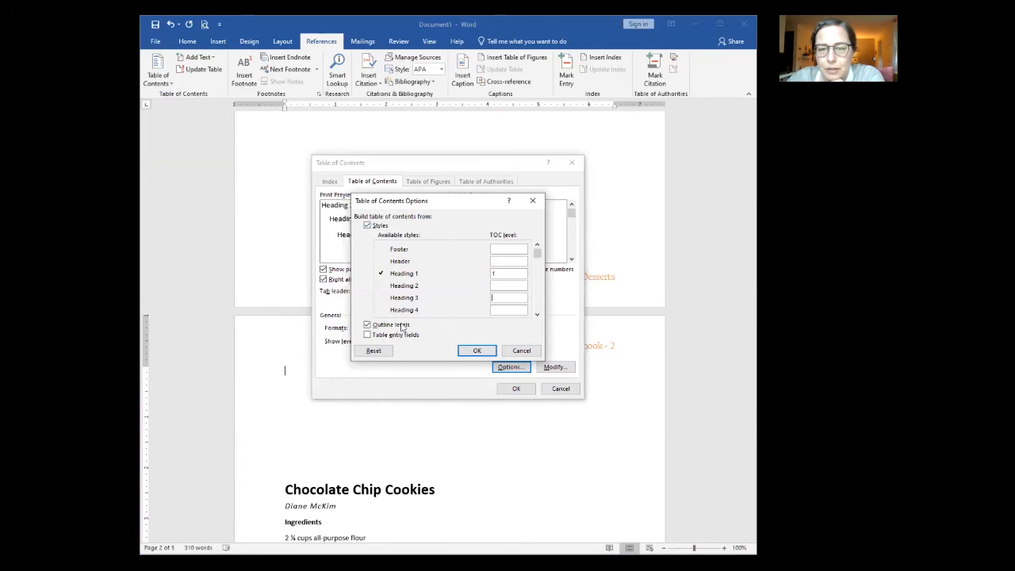
pyautogui.click(479, 353)
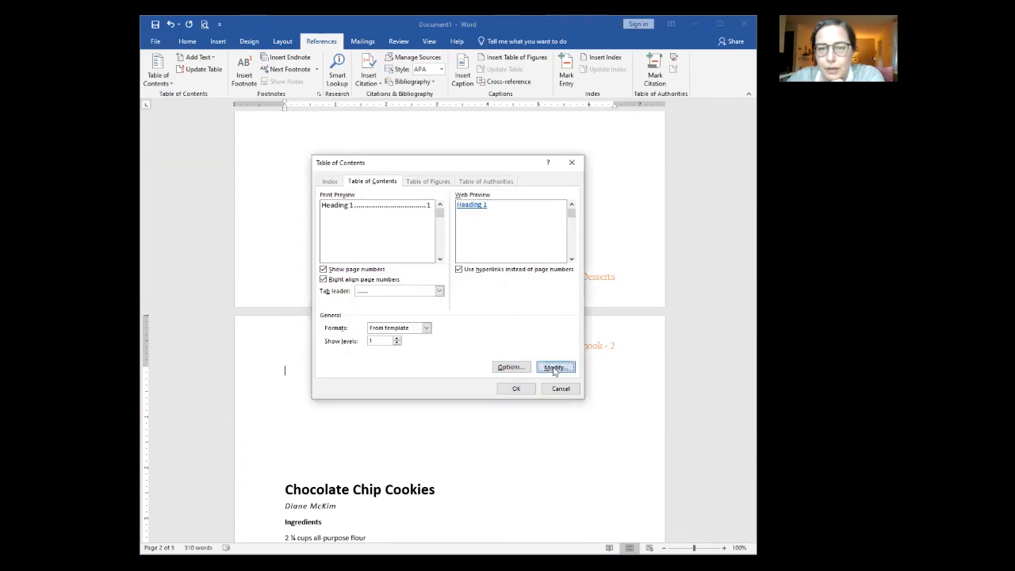
pyautogui.click(554, 368)
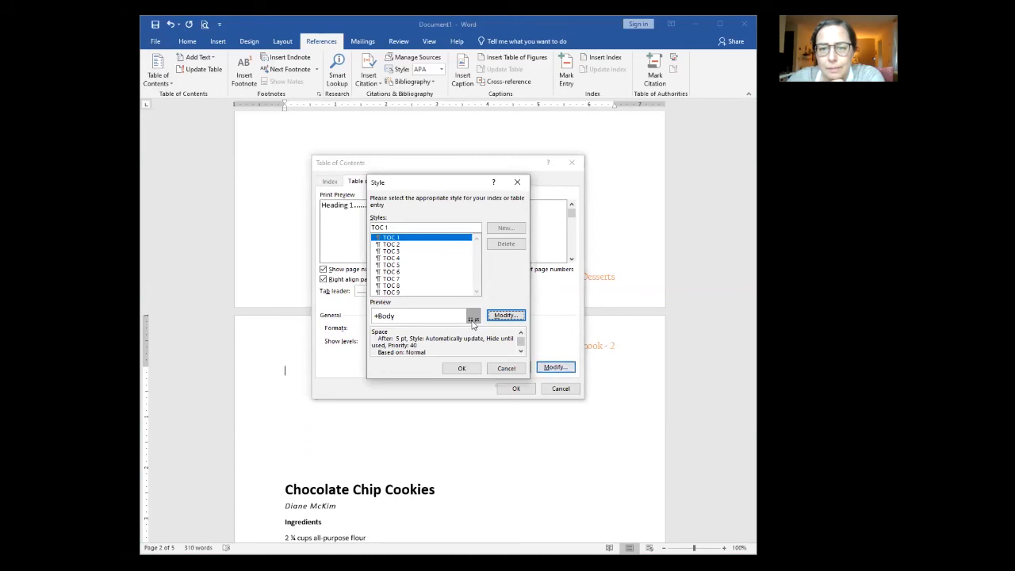
pyautogui.click(505, 370)
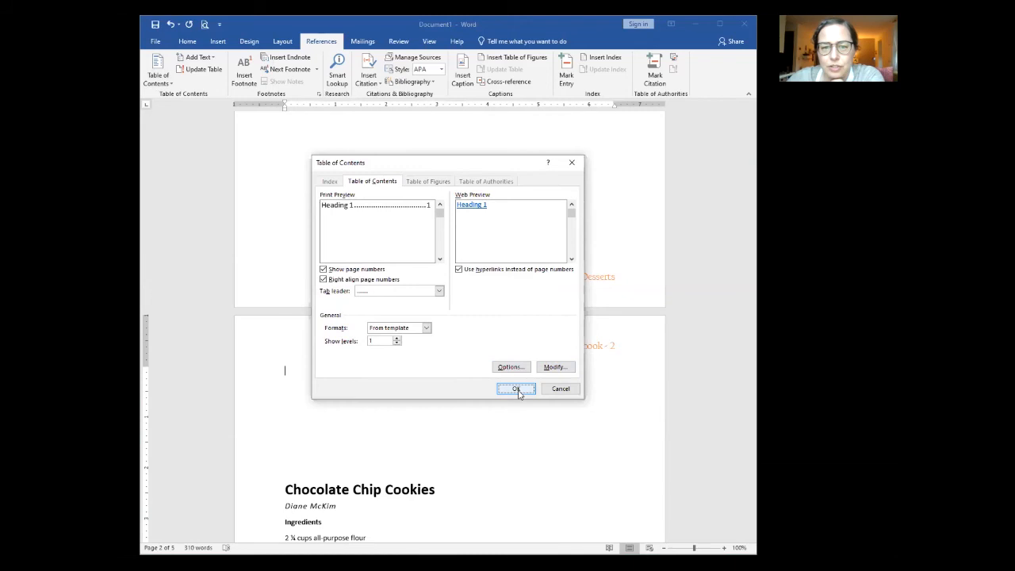
pyautogui.click(517, 389)
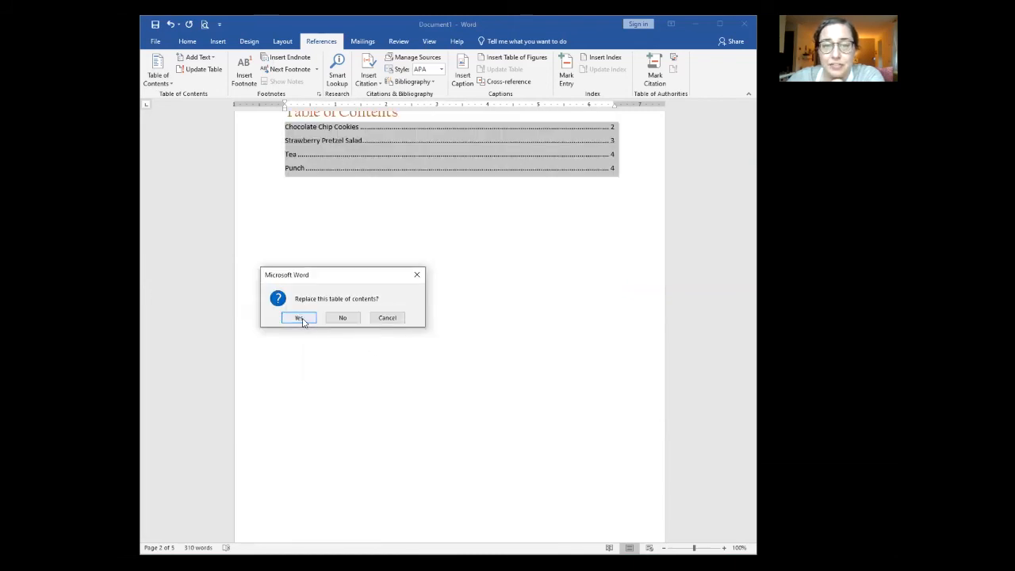
# Step: Replace the table of contents with updated page numbers and select its four entries
pyautogui.click(300, 318)
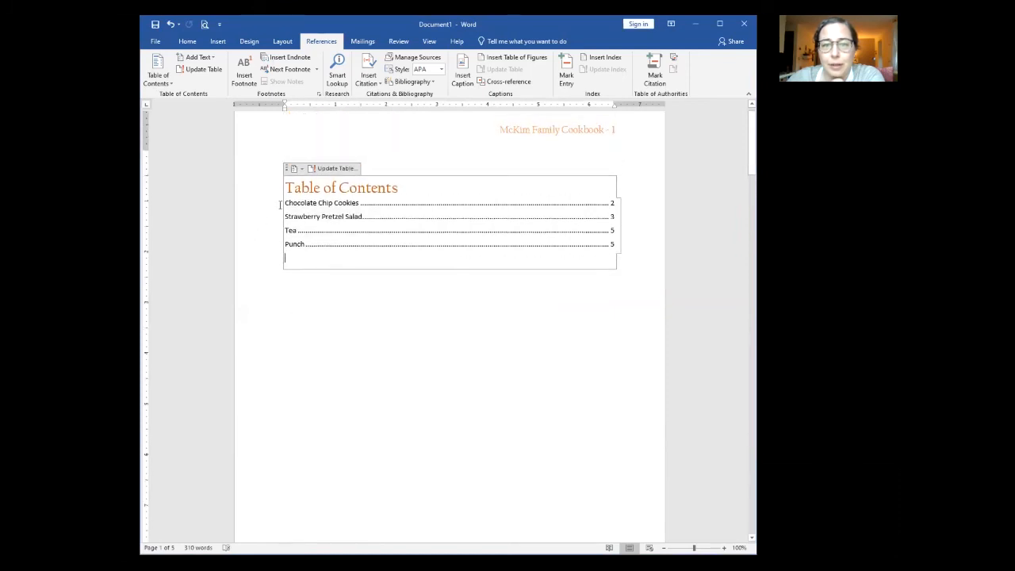
pyautogui.moveTo(283, 202); pyautogui.dragTo(333, 256)
pyautogui.hotkey('ctrl', 'c')
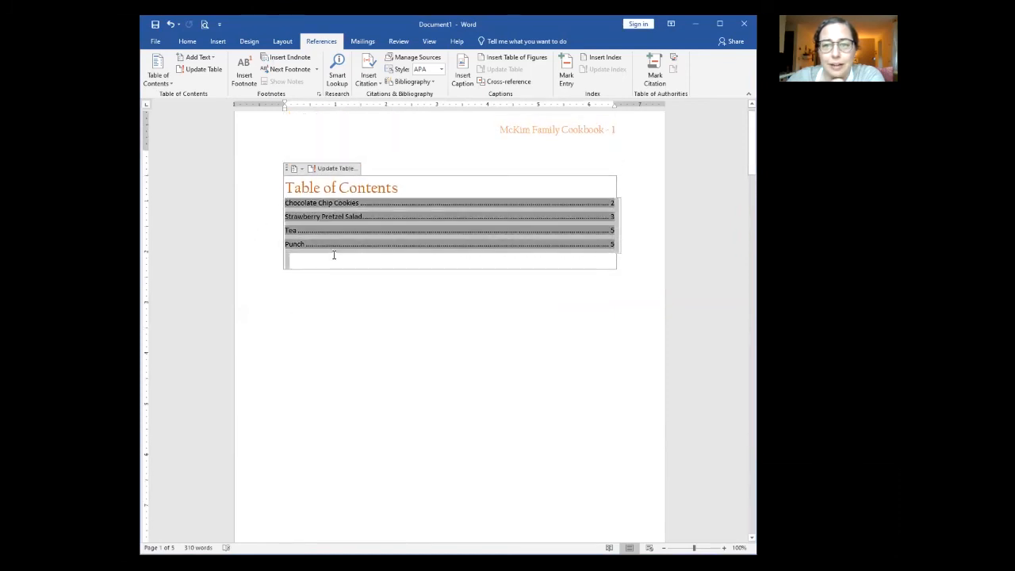
pyautogui.click(185, 41)
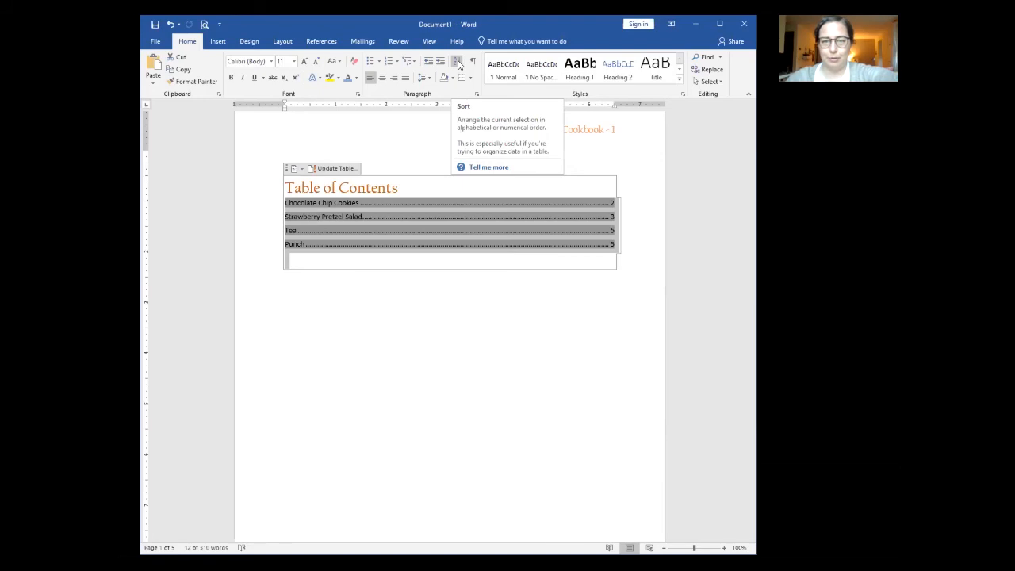
pyautogui.click(459, 64)
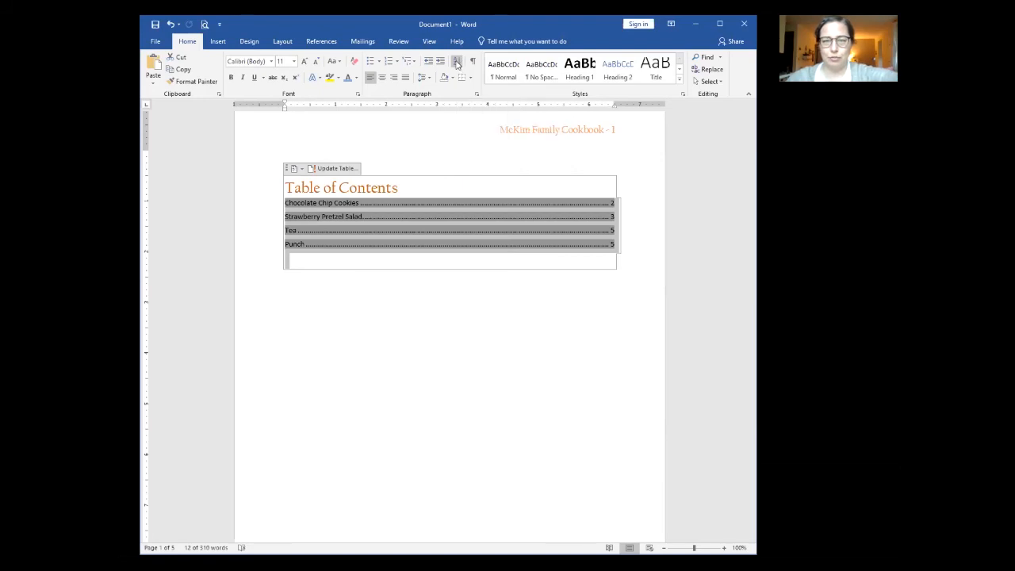
pyautogui.click(485, 348)
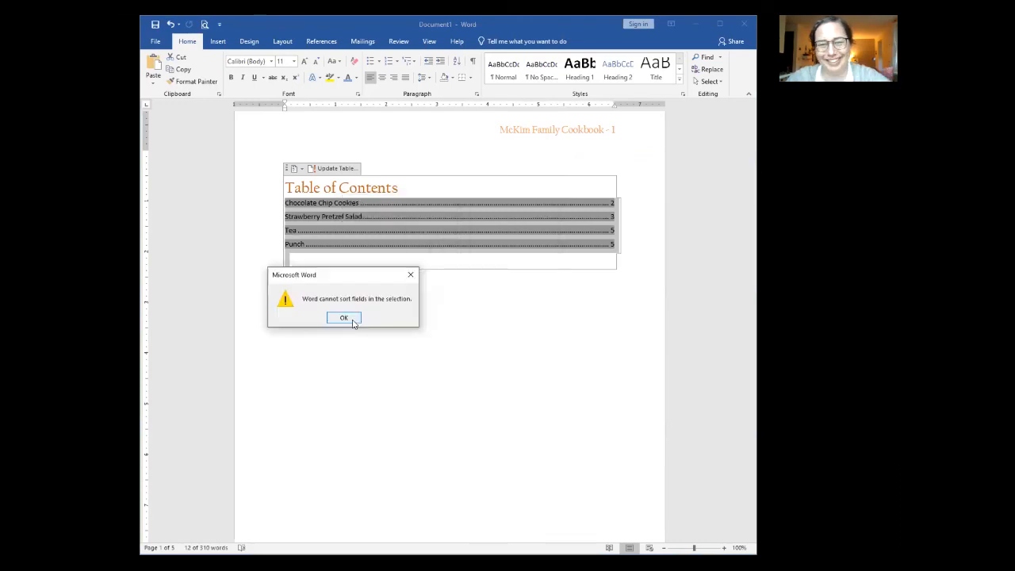
pyautogui.click(344, 318)
pyautogui.click(373, 320)
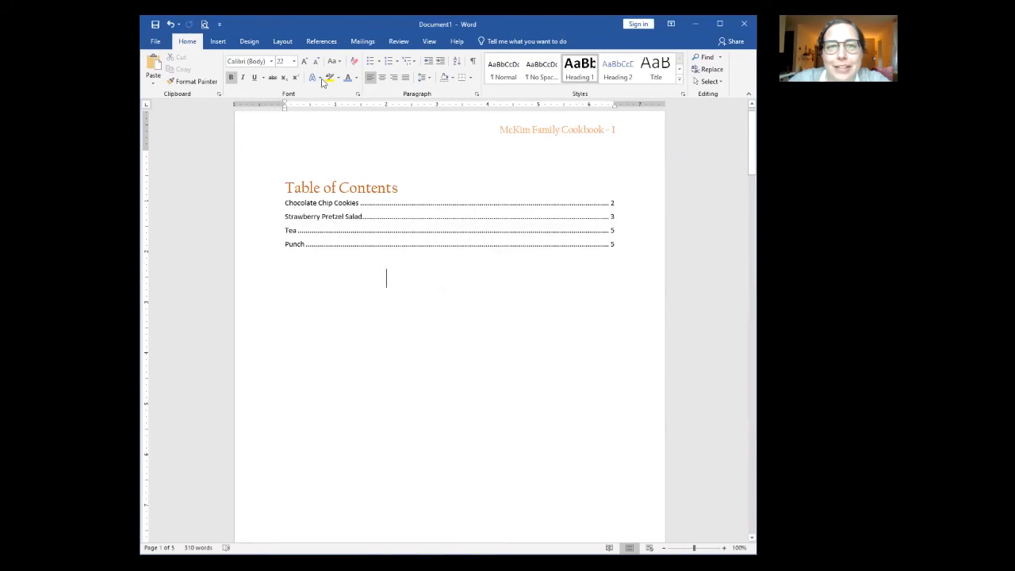
pyautogui.hotkey('alt', 's')
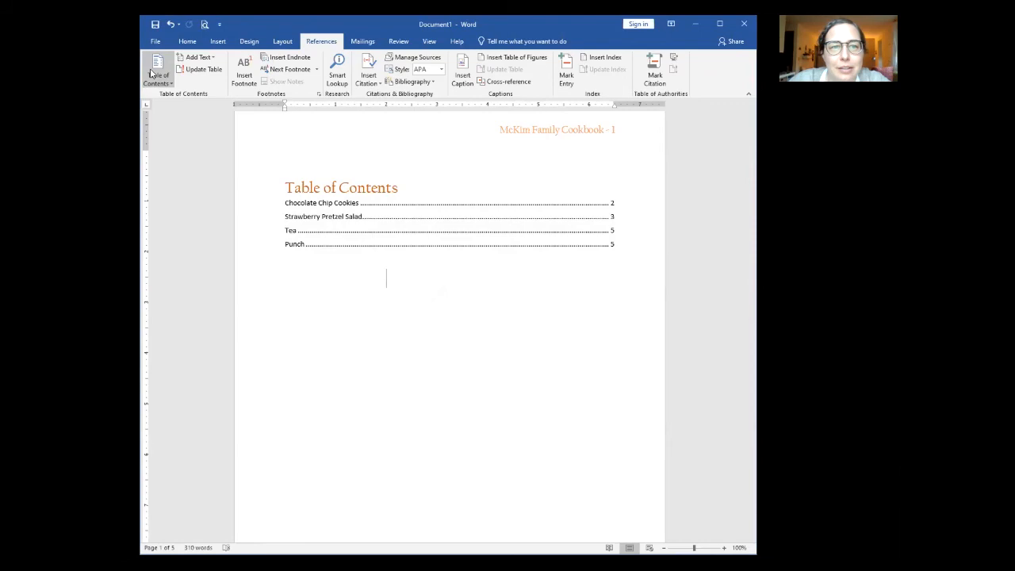
pyautogui.click(165, 83)
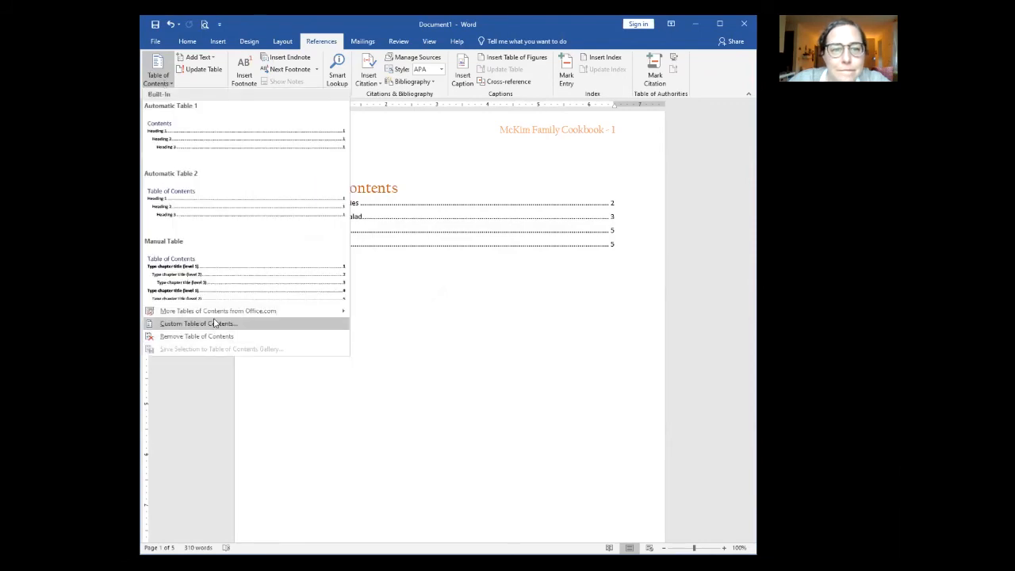
pyautogui.moveTo(191, 316)
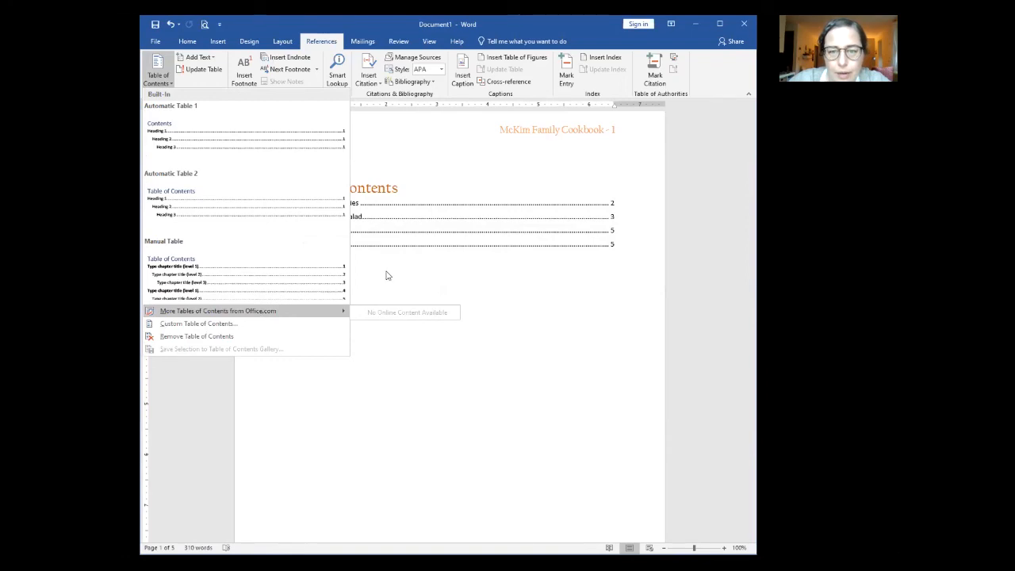
pyautogui.click(336, 245)
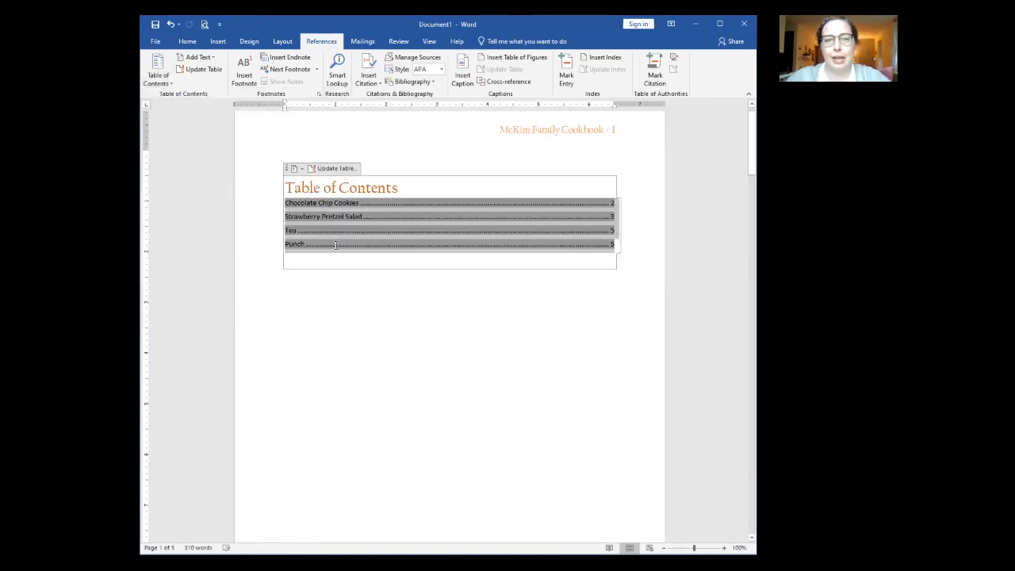
pyautogui.click(347, 344)
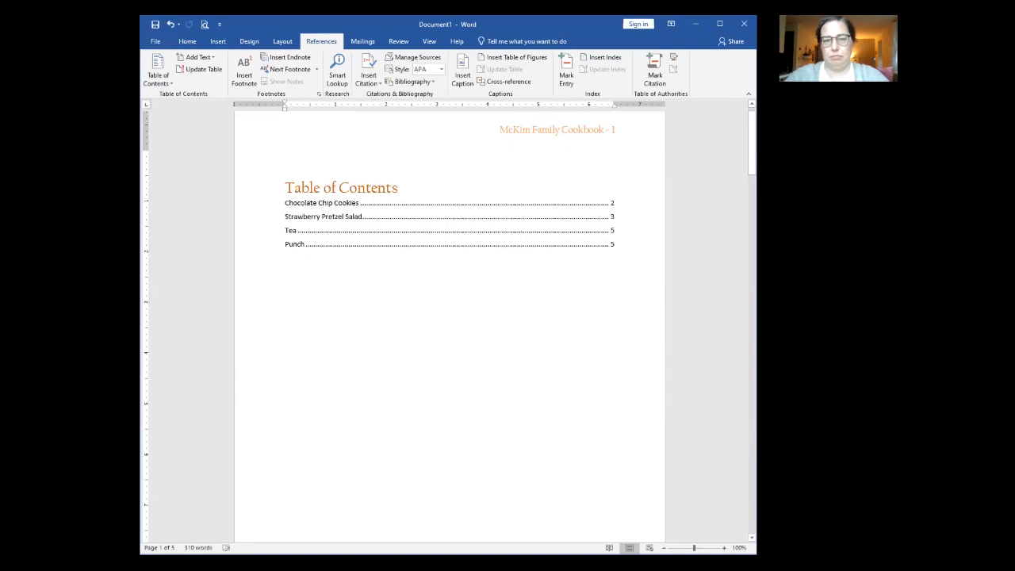
# Step: Paste the contents entries on page 2 and add a dot leader after Punch
pyautogui.hotkey('ctrl', 'Return')
pyautogui.hotkey('ctrl', 'v')
pyautogui.scroll(-3, 353, 336)
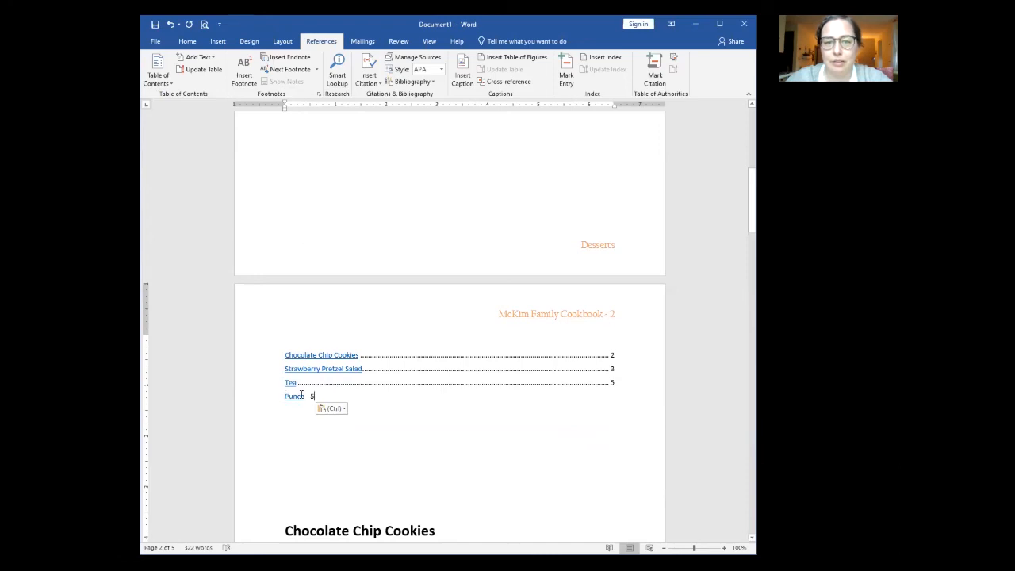
pyautogui.click(272, 397)
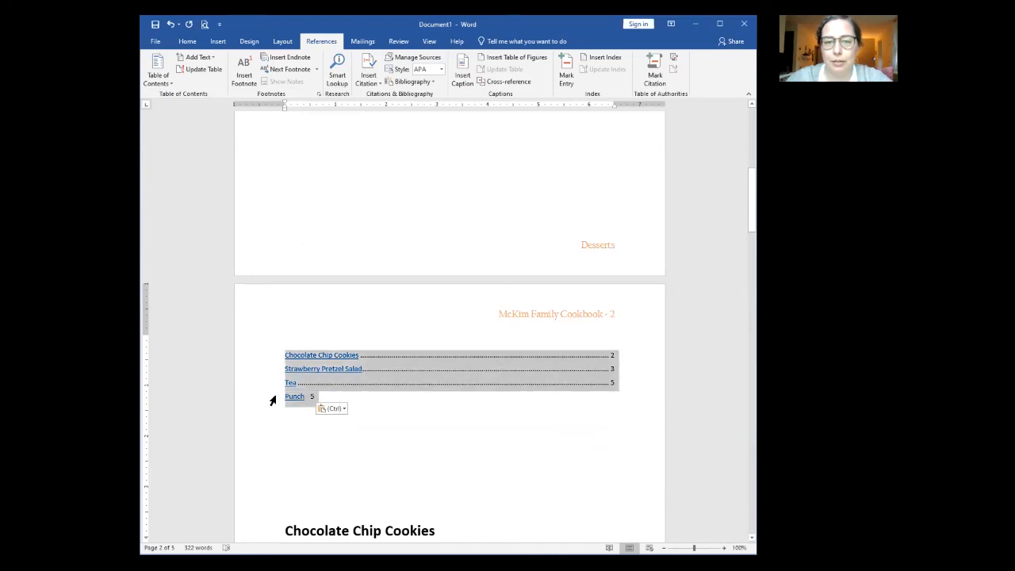
pyautogui.click(309, 397)
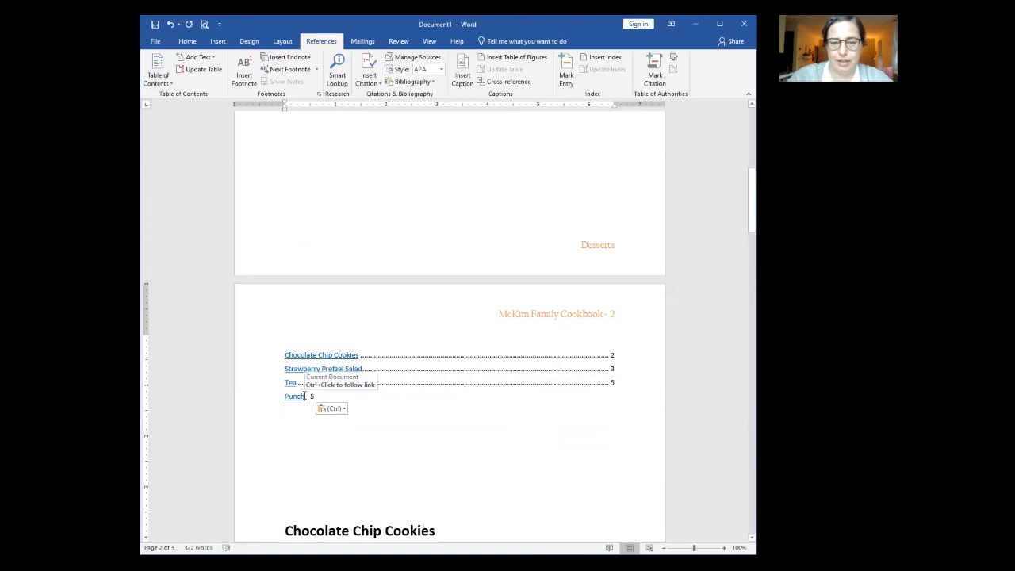
pyautogui.write('..............................................................')
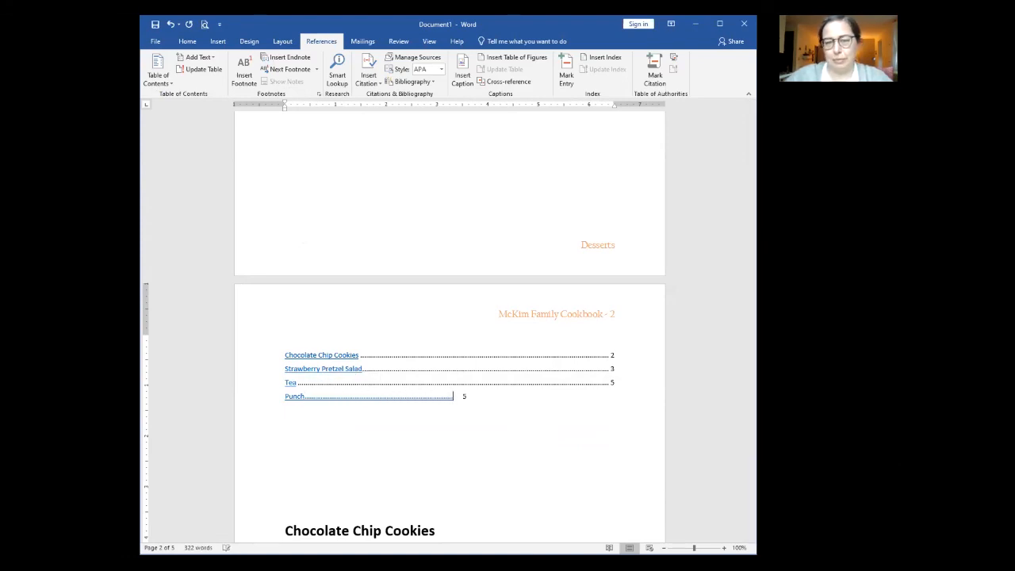
# Step: Sort the four pasted entries alphabetically in ascending order
pyautogui.moveTo(247, 356); pyautogui.dragTo(253, 398)
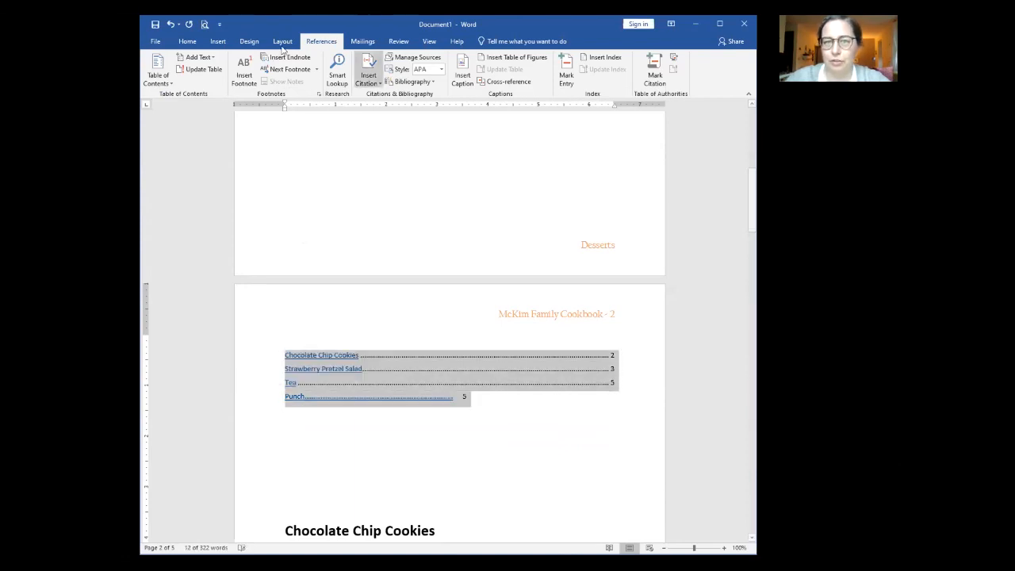
pyautogui.click(187, 42)
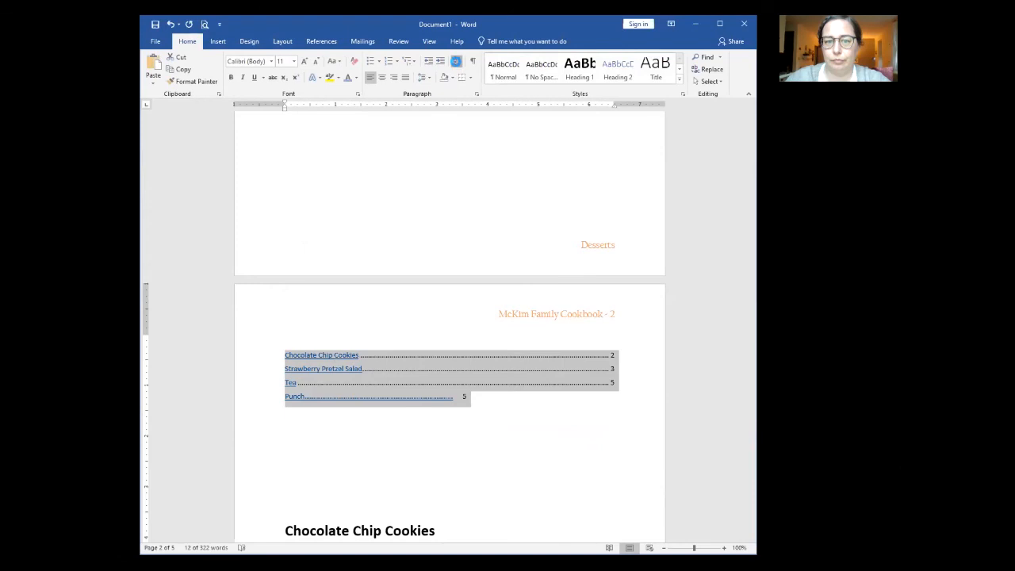
pyautogui.click(456, 63)
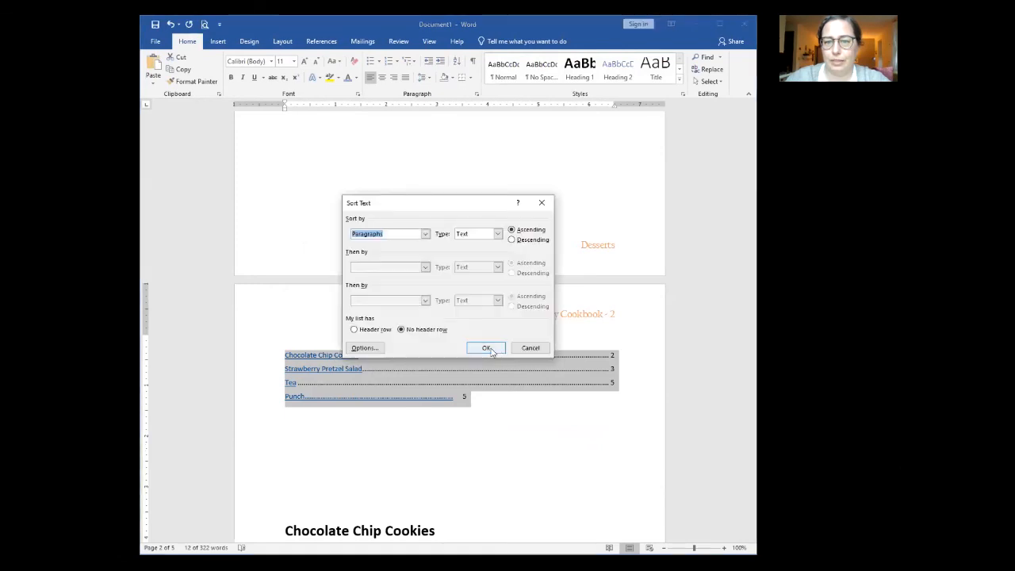
pyautogui.click(489, 349)
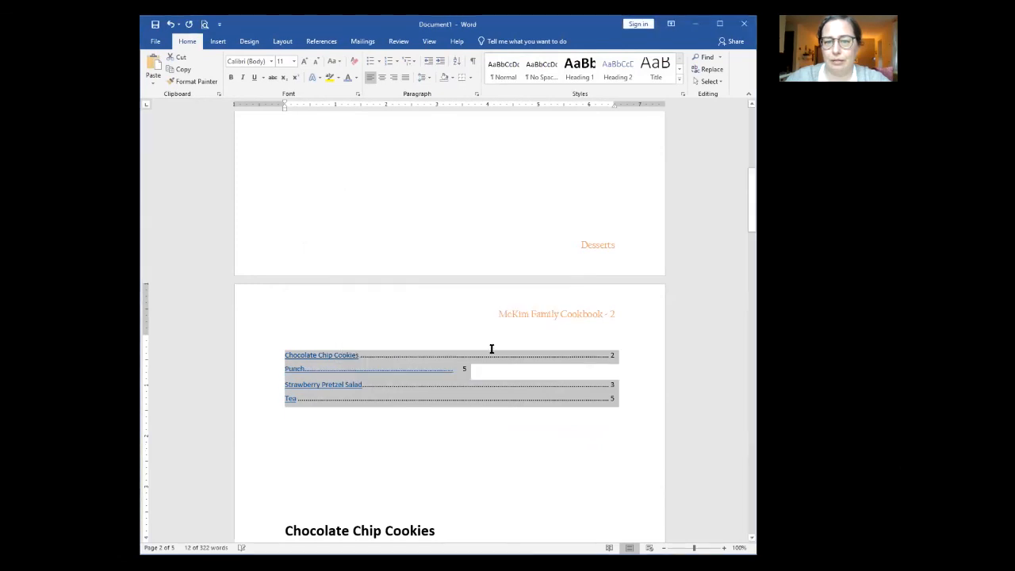
pyautogui.click(556, 434)
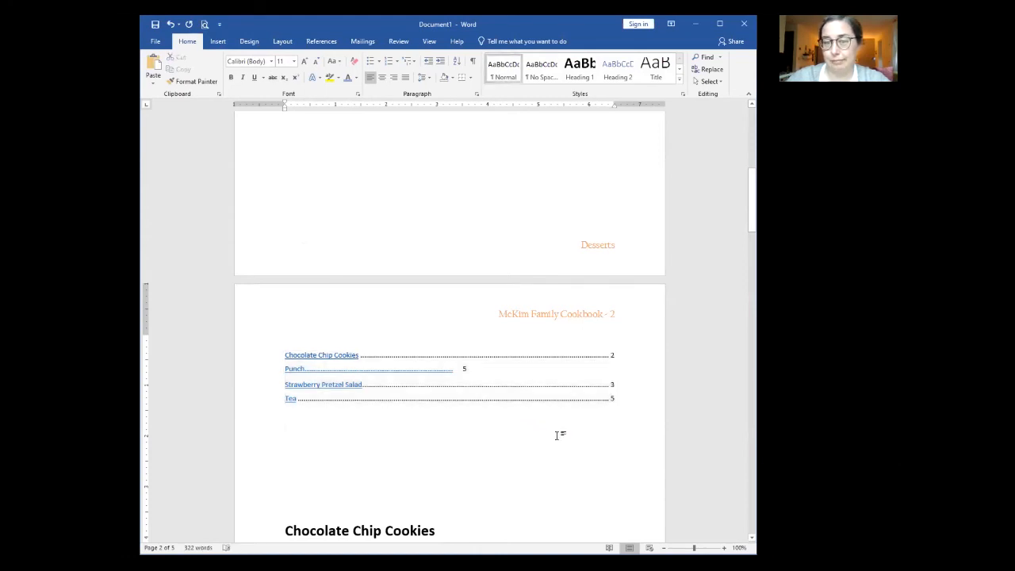
pyautogui.scroll(10, 557, 434)
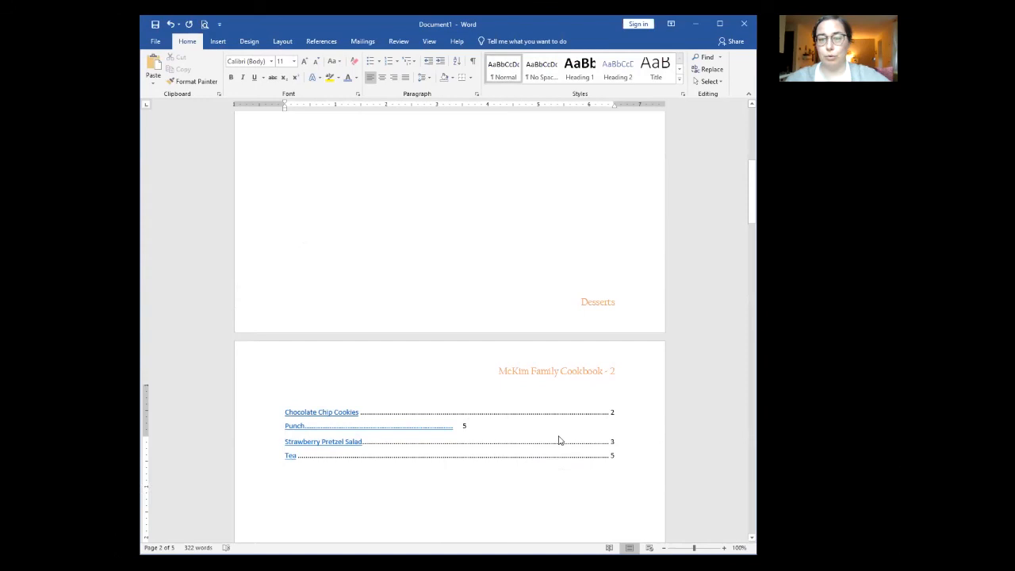
# Step: Copy the four table of contents entries and paste them below page 2's sorted list
pyautogui.click(321, 243)
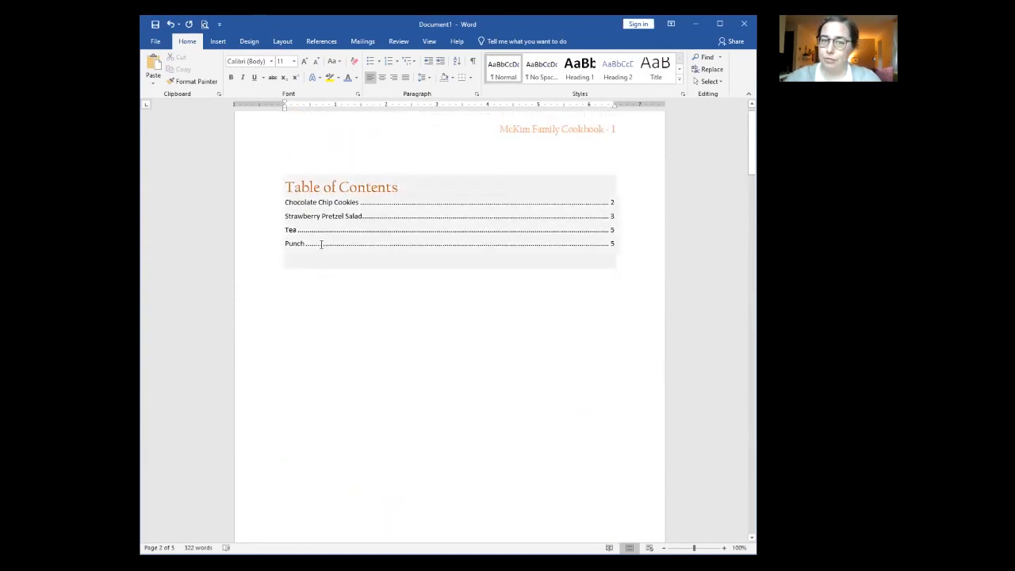
pyautogui.moveTo(285, 202); pyautogui.dragTo(624, 246)
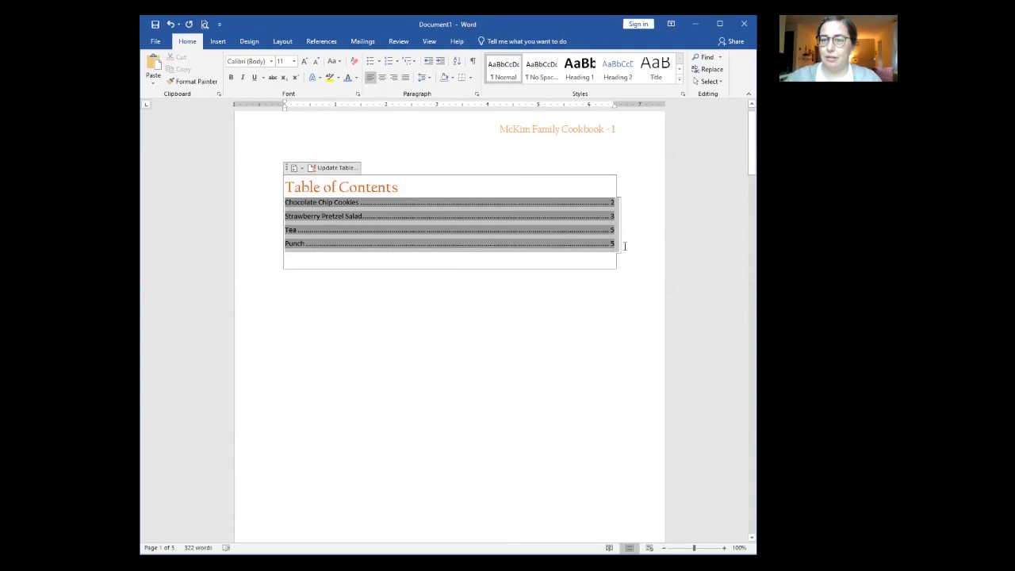
pyautogui.scroll(-5, 432, 357)
pyautogui.scroll(-4, 429, 354)
pyautogui.click(329, 457)
pyautogui.hotkey('ctrl', 'v')
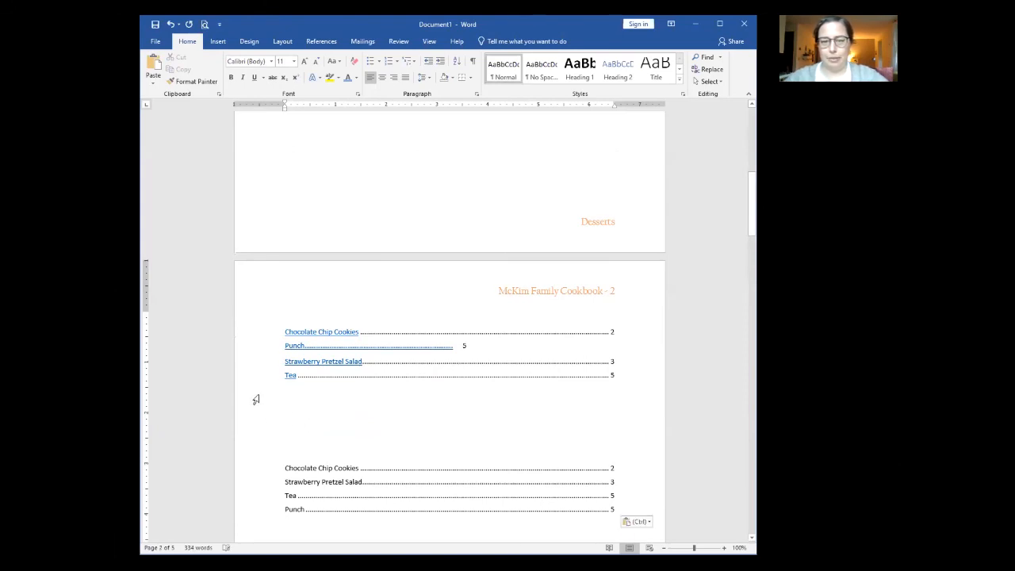
pyautogui.scroll(-3, 256, 399)
# Step: Attempt to sort the newly pasted lines and dismiss the cannot-sort warning
pyautogui.moveTo(261, 369); pyautogui.dragTo(269, 414)
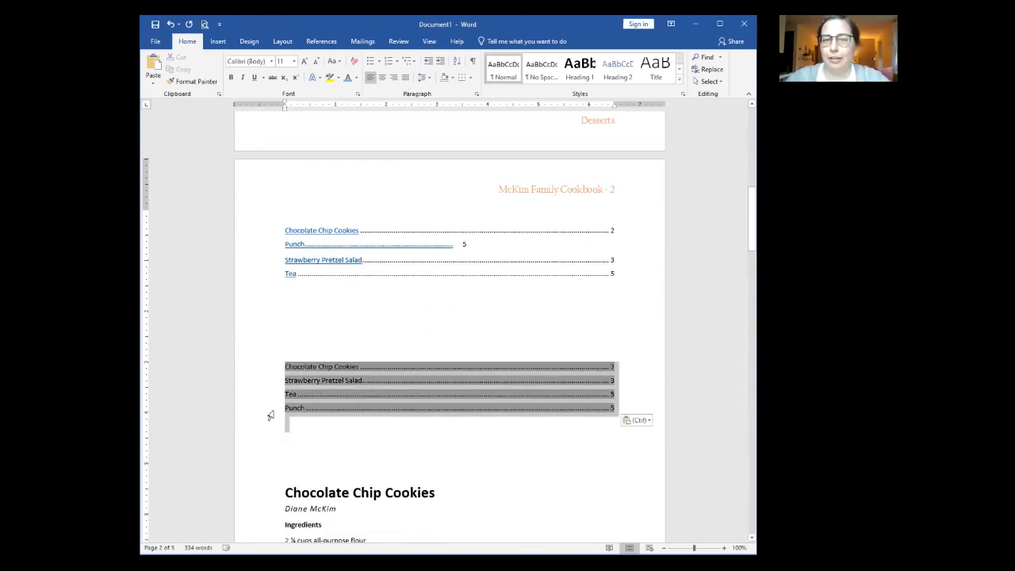
pyautogui.click(456, 62)
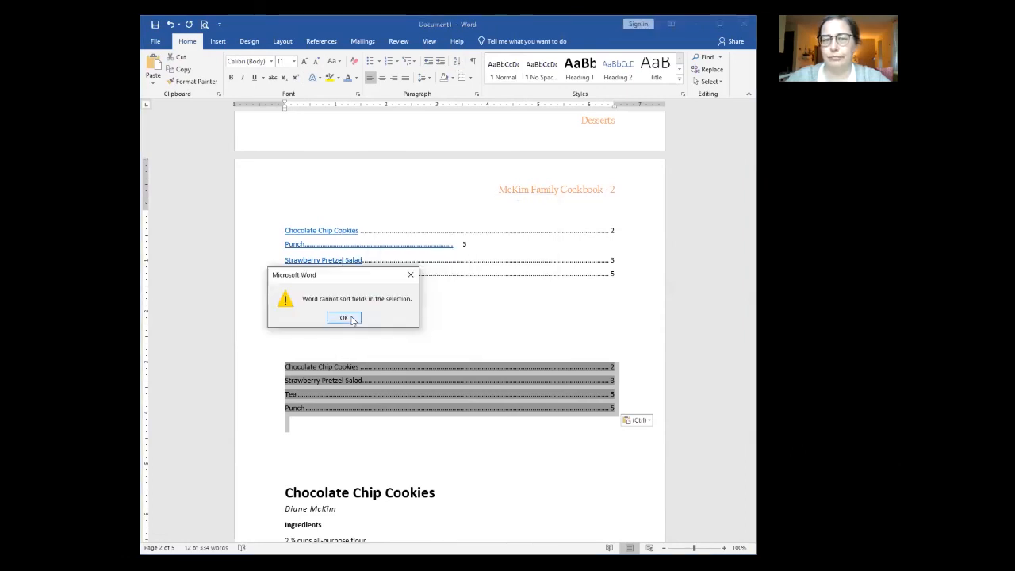
pyautogui.click(352, 320)
pyautogui.click(346, 443)
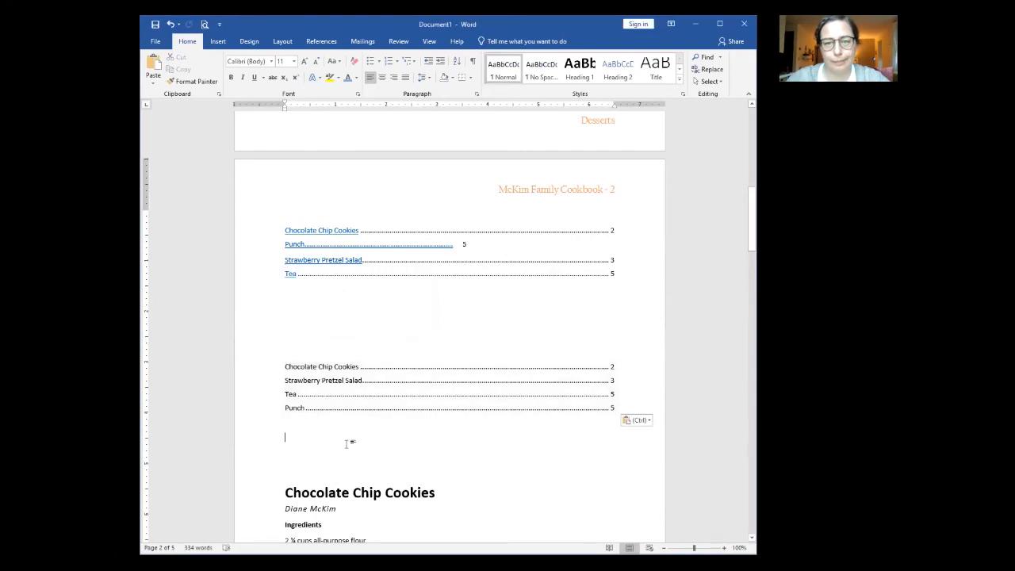
# Step: Delete the pasted entries and re-paste them using Keep Text Only
pyautogui.click(287, 367)
pyautogui.press('Up')
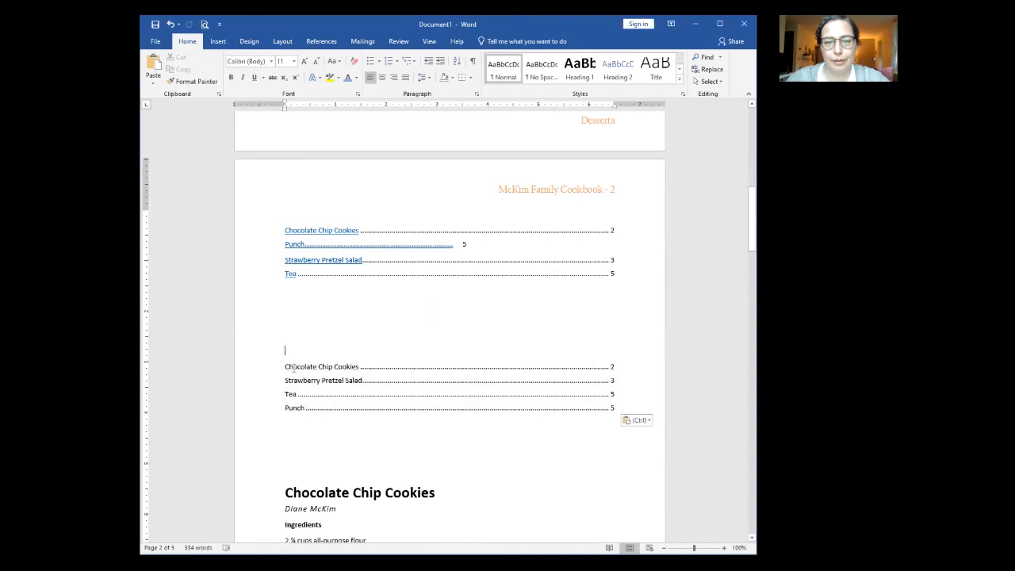
pyautogui.moveTo(294, 367); pyautogui.dragTo(272, 432)
pyautogui.hotkey('ctrl', 'c')
pyautogui.press('Delete')
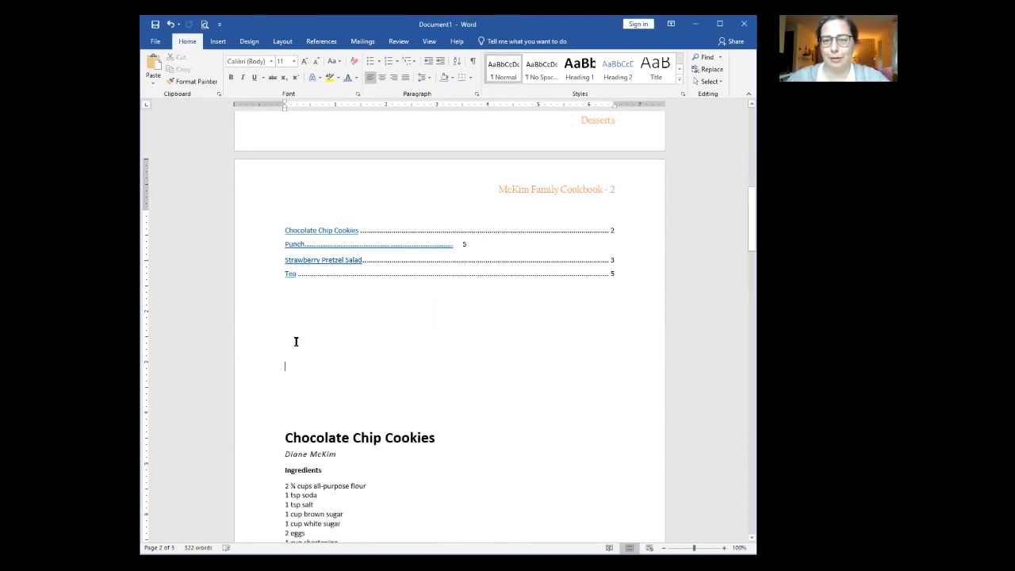
pyautogui.click(295, 341)
pyautogui.rightClick(293, 337)
pyautogui.click(361, 386)
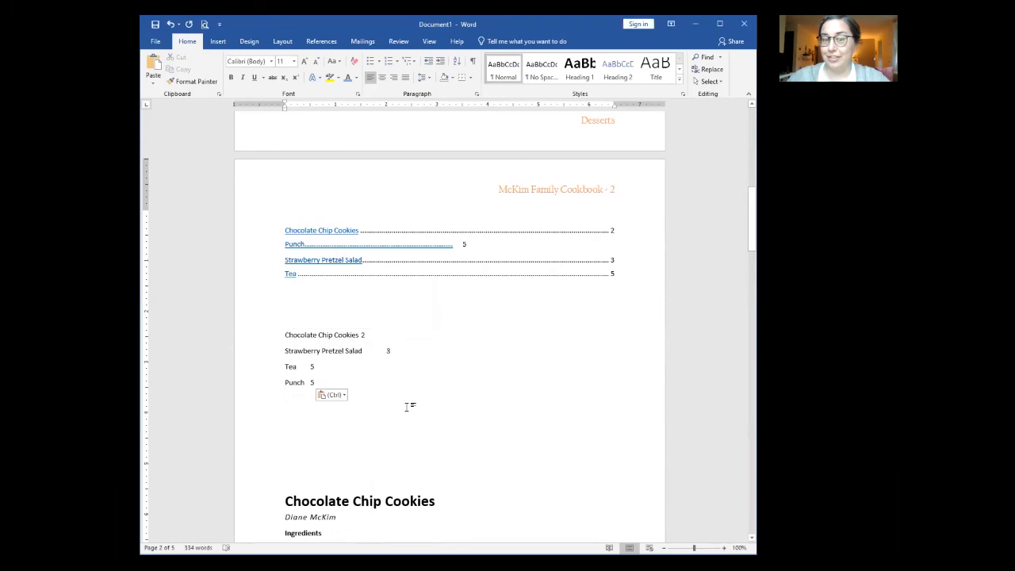
# Step: Sort the four plain-text recipe lines alphabetically, ascending
pyautogui.moveTo(254, 336); pyautogui.dragTo(268, 388)
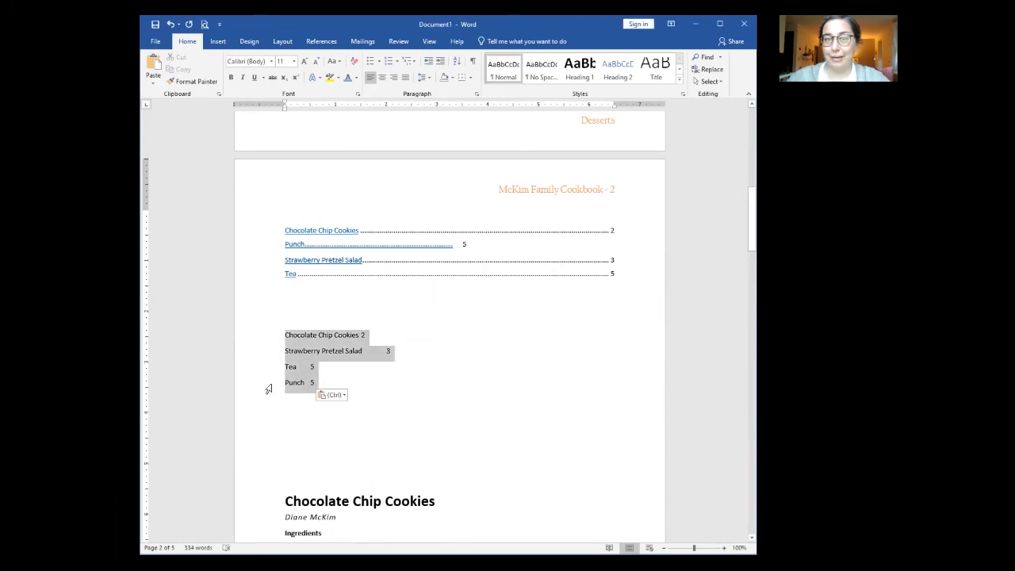
pyautogui.click(458, 63)
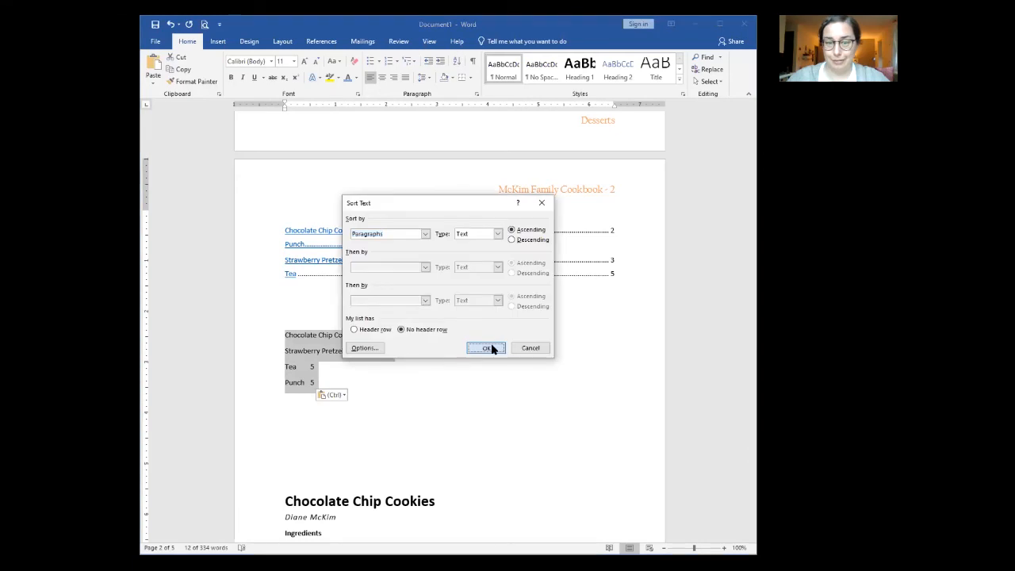
pyautogui.click(487, 348)
pyautogui.click(340, 394)
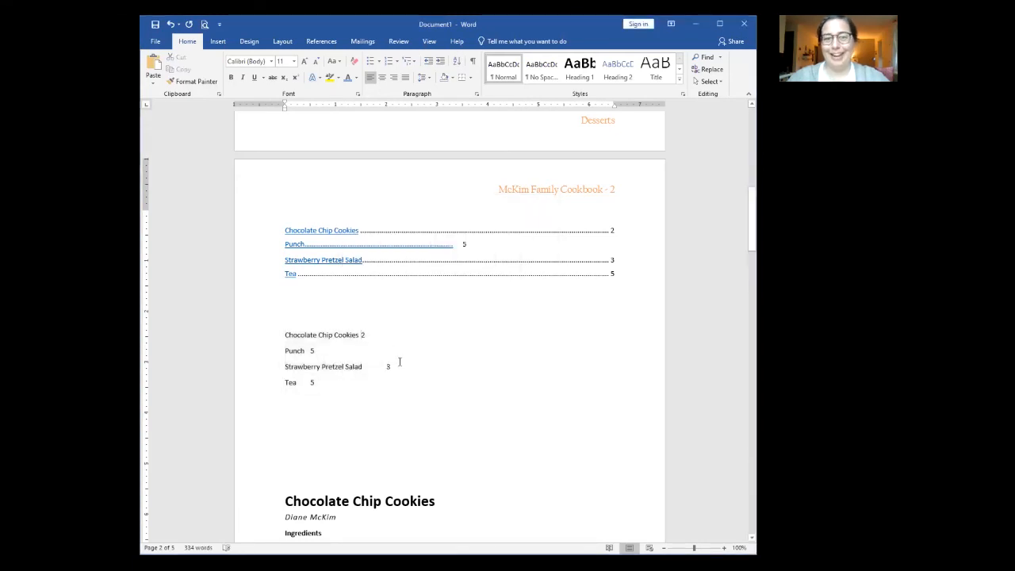
# Step: Tab the page numbers for Chocolate Chip Cookies, Punch and Tea to the right
pyautogui.click(361, 334)
pyautogui.press('Tab')
pyautogui.click(310, 350)
pyautogui.press('Tab')
pyautogui.press('Tab')
pyautogui.press('Tab')
pyautogui.click(311, 382)
pyautogui.press('Tab')
pyautogui.press('Tab')
pyautogui.press('Tab')
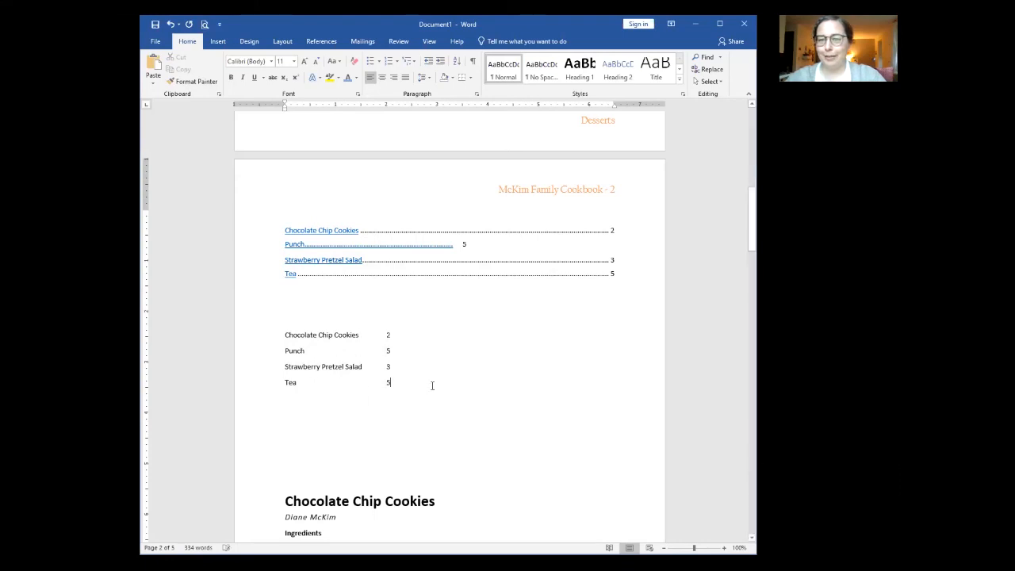
# Step: Add dot leaders before the Chocolate Chip Cookies 2 and Punch 5 page numbers
pyautogui.click(386, 335)
pyautogui.press('BackSpace')
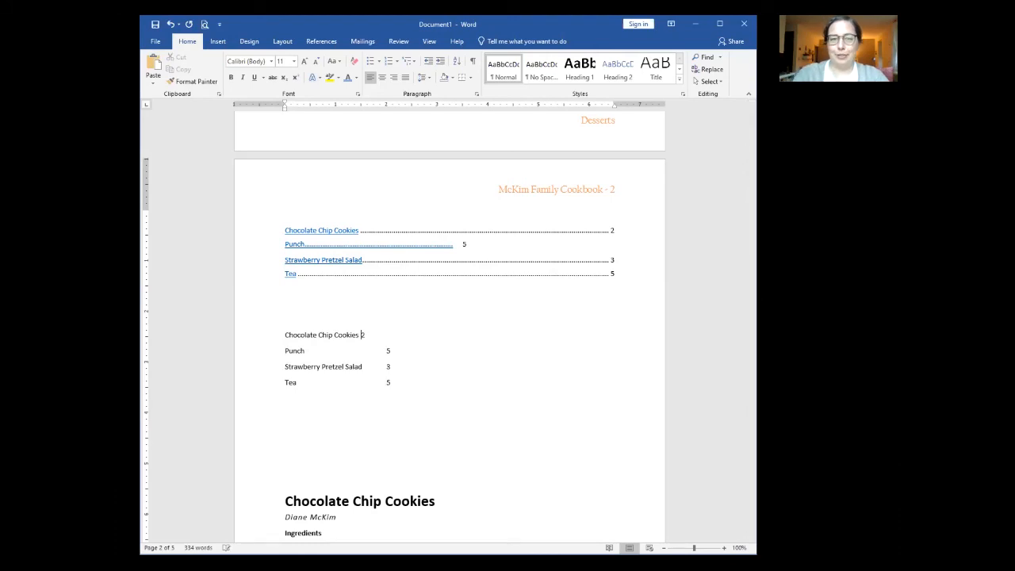
pyautogui.write('.........')
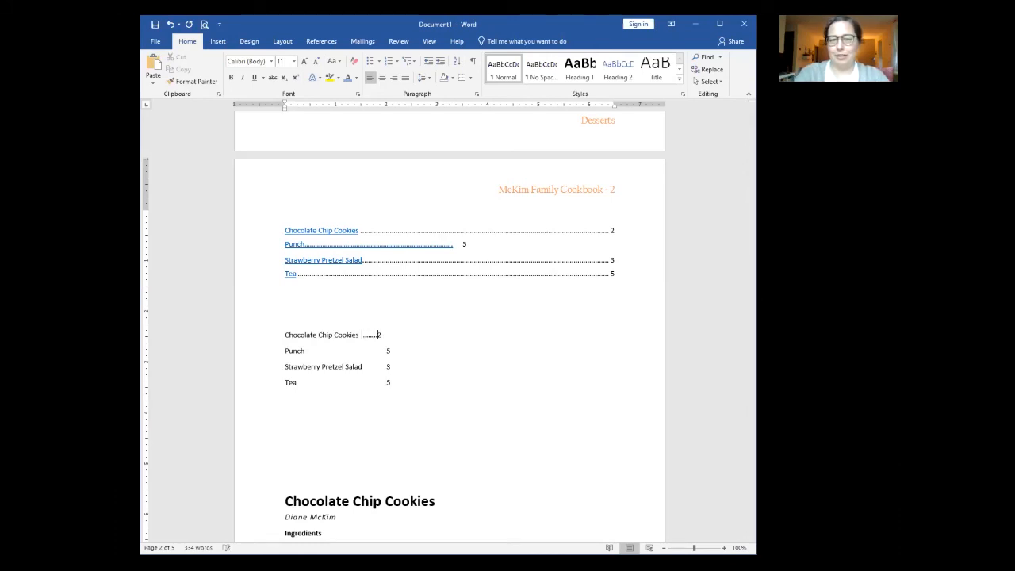
pyautogui.write('.')
pyautogui.press('BackSpace')
pyautogui.press('BackSpace')
pyautogui.press('BackSpace')
pyautogui.press('Tab')
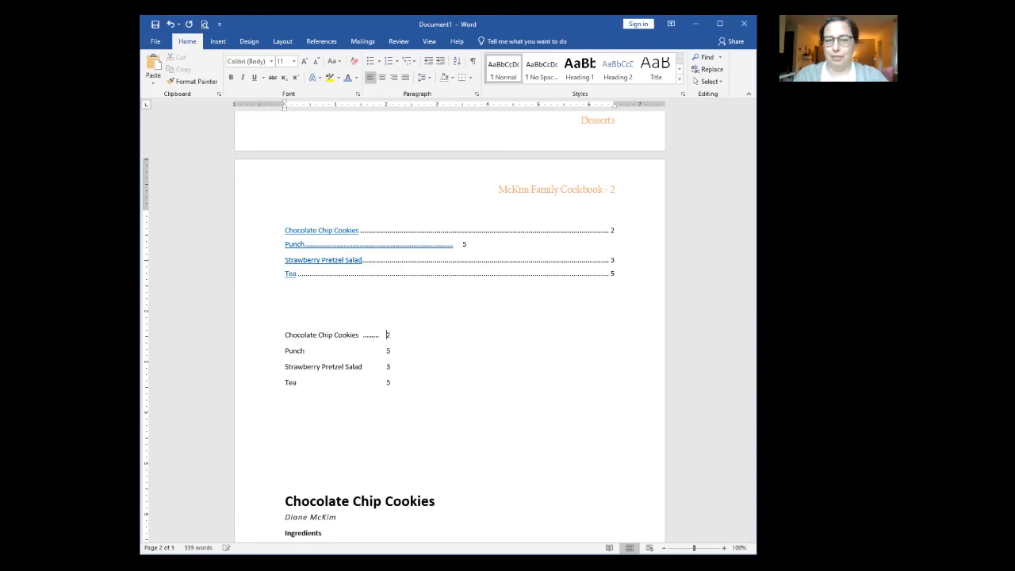
pyautogui.click(331, 347)
pyautogui.write('............................')
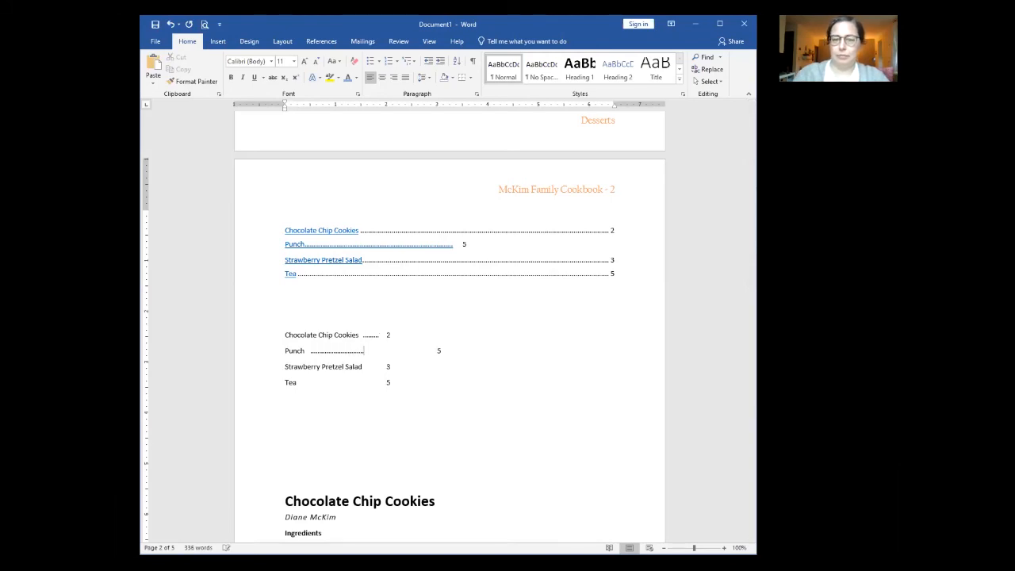
pyautogui.press('Delete')
pyautogui.press('Delete')
pyautogui.press('Delete')
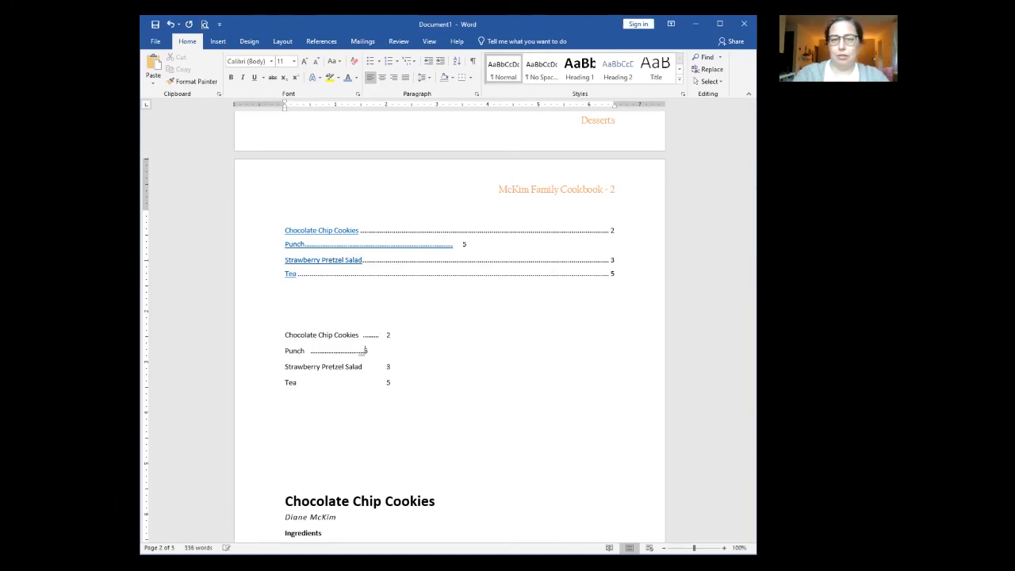
pyautogui.write('.....')
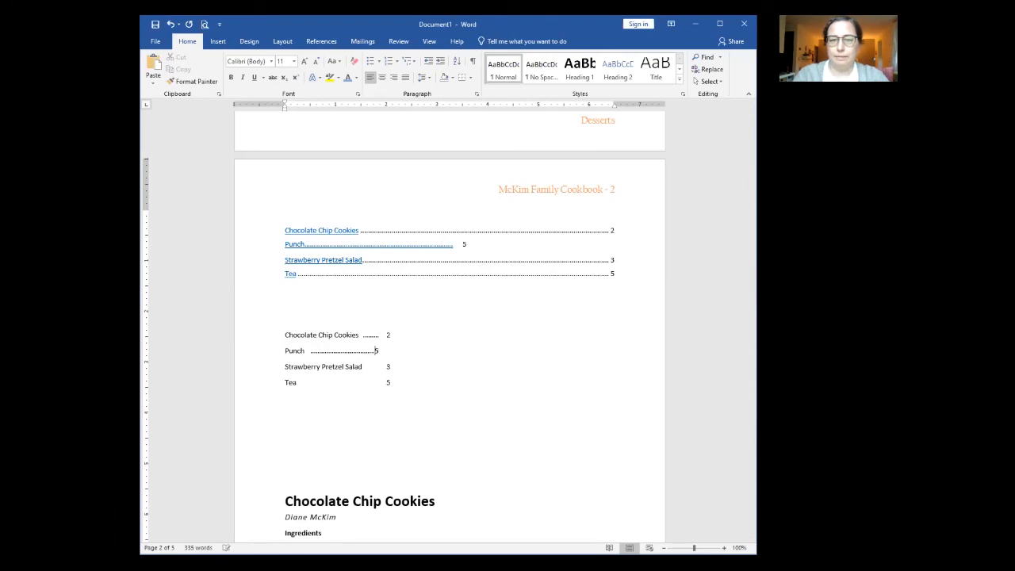
pyautogui.press('Tab')
pyautogui.click(425, 395)
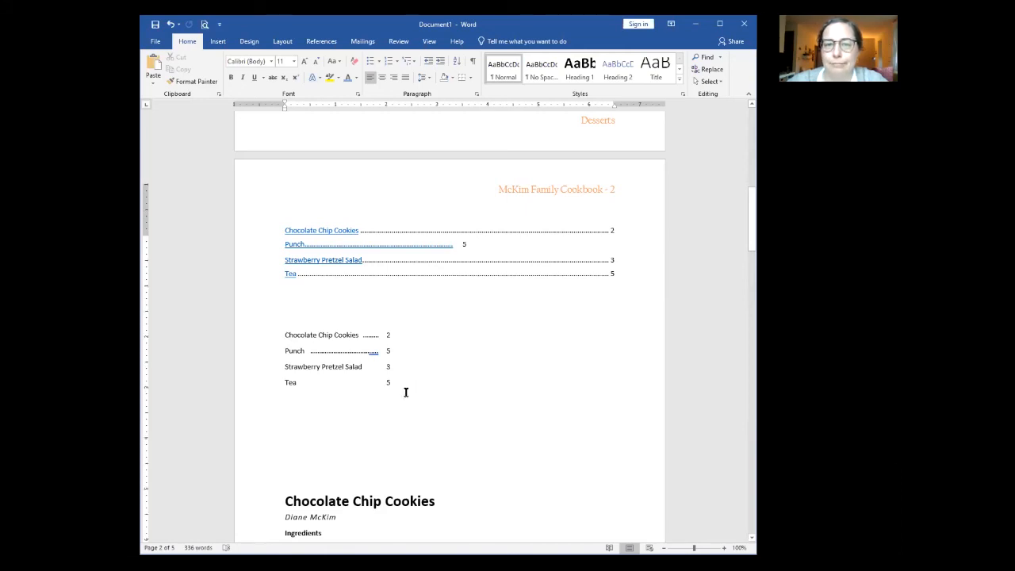
pyautogui.scroll(8, 406, 391)
# Step: Add a Desserts label on a new line above the first table of contents entry
pyautogui.scroll(5, 406, 391)
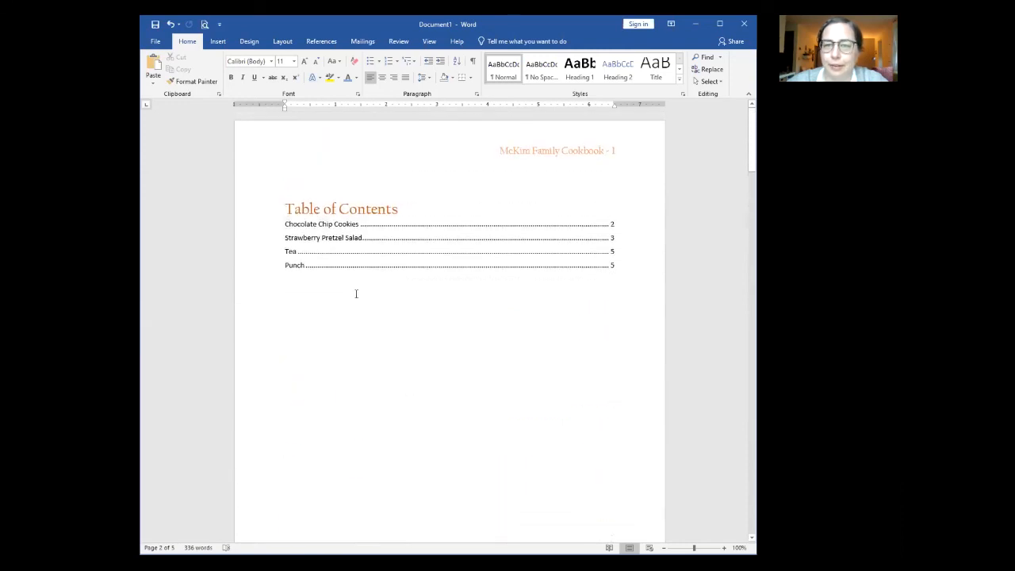
pyautogui.click(288, 225)
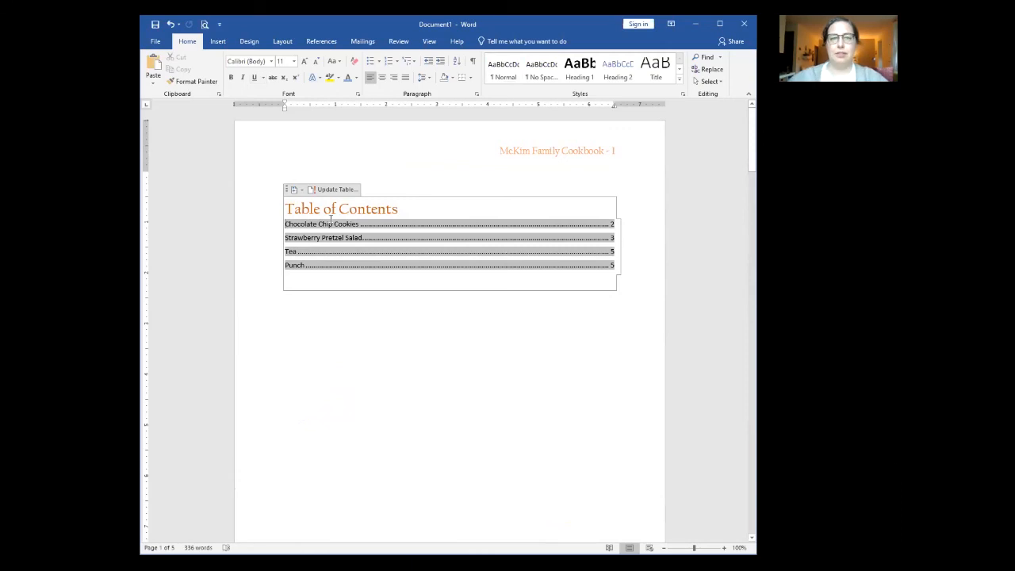
pyautogui.press('Return')
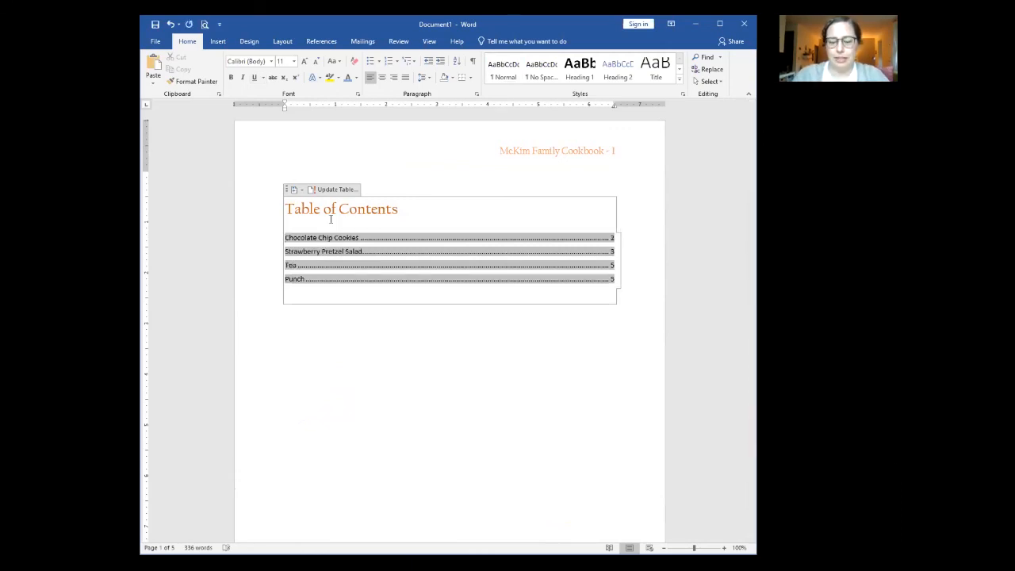
pyautogui.click(331, 219)
pyautogui.write('Desserts')
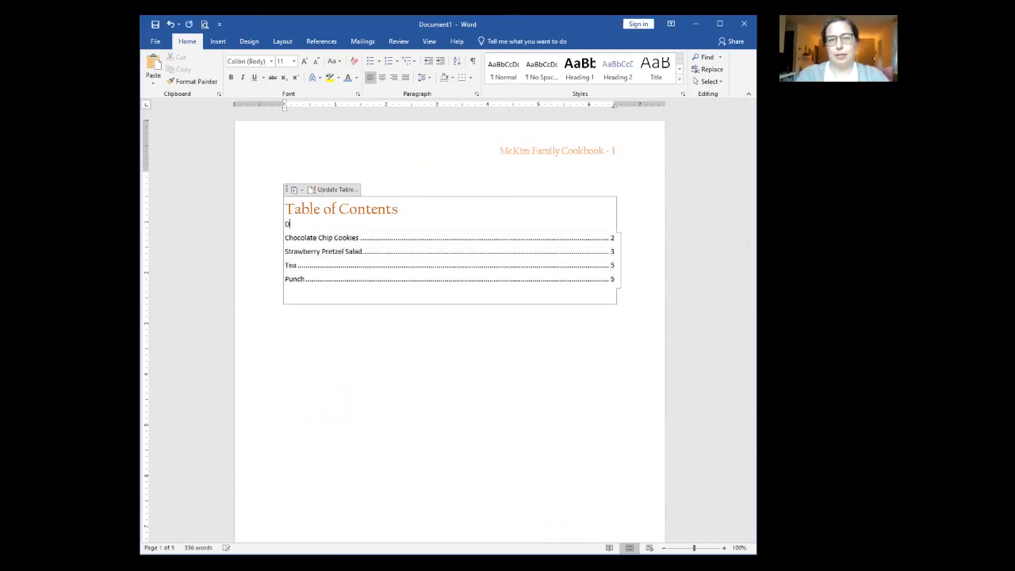
# Step: Insert a Beverages label after Strawberry Pretzel Salad, above Tea and Punch
pyautogui.click(290, 267)
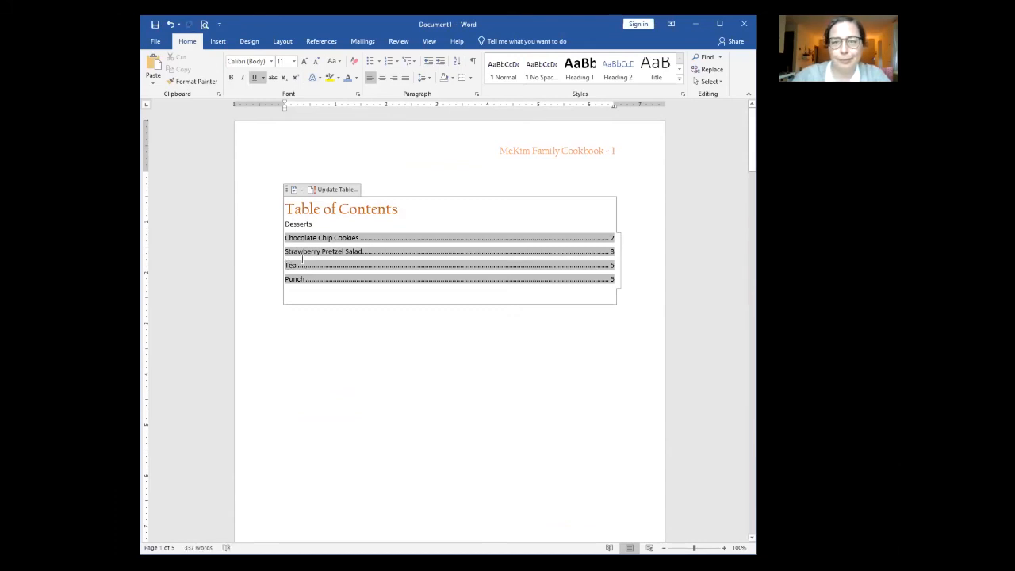
pyautogui.click(616, 251)
pyautogui.press('Return')
pyautogui.press('Return')
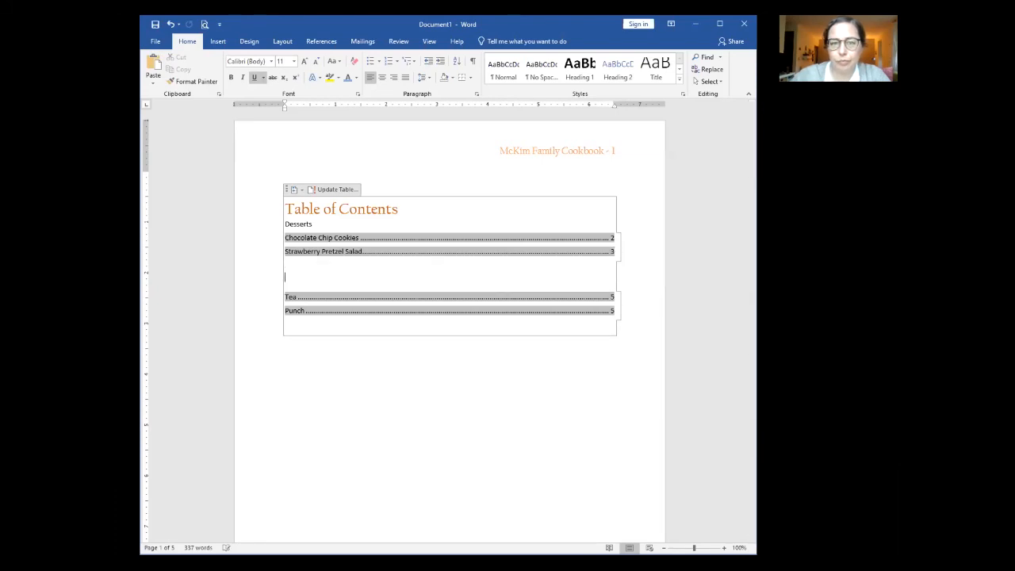
pyautogui.write('Beverages')
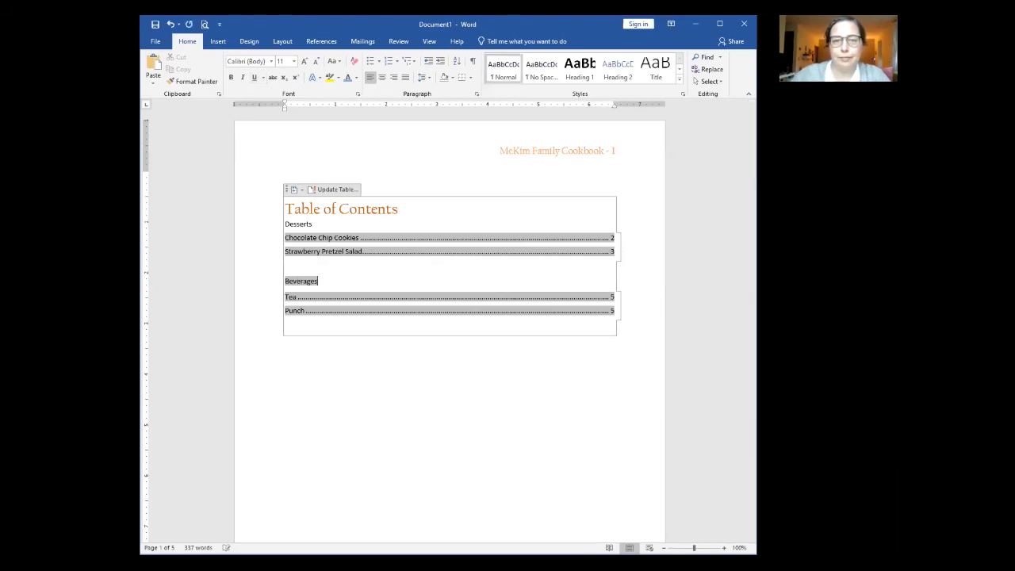
# Step: Select the Desserts label line, then deselect it and move below the contents
pyautogui.doubleClick(386, 348)
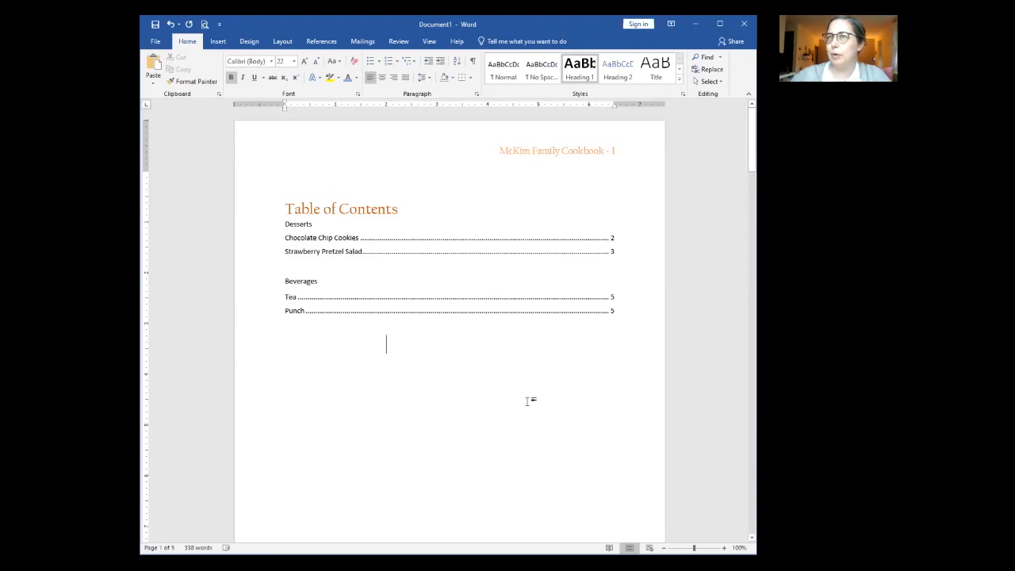
pyautogui.click(309, 223)
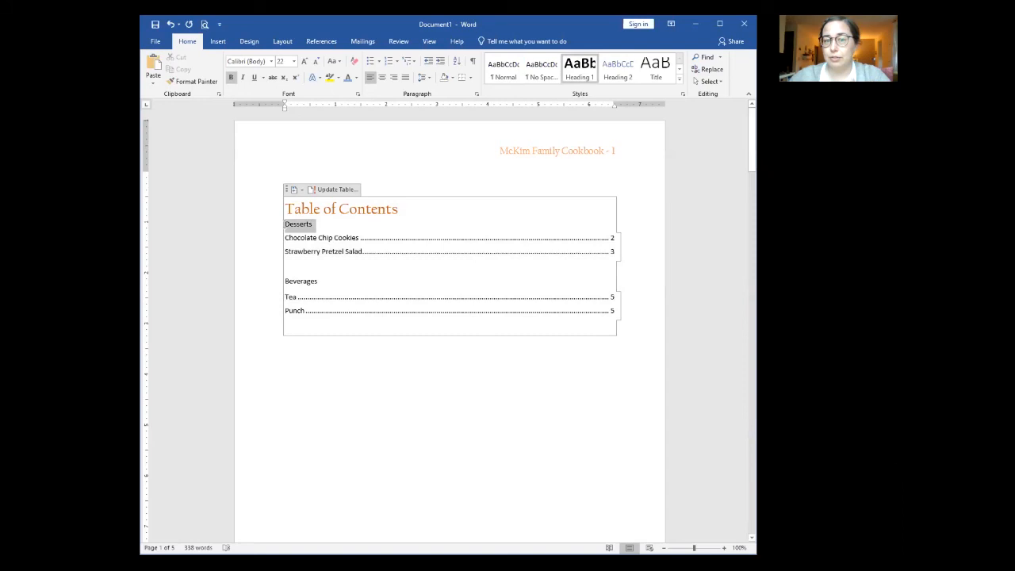
pyautogui.click(281, 226)
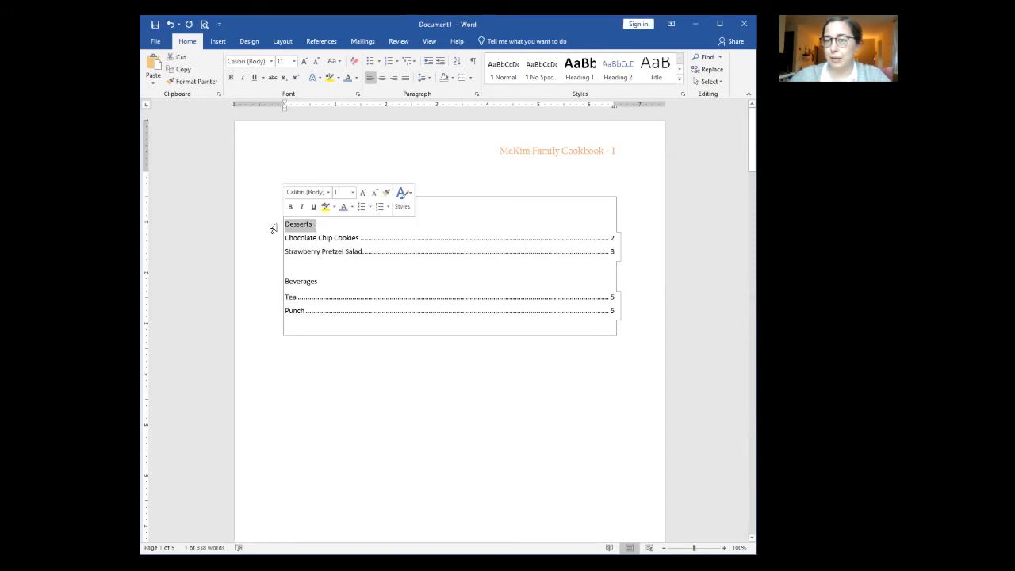
pyautogui.click(360, 237)
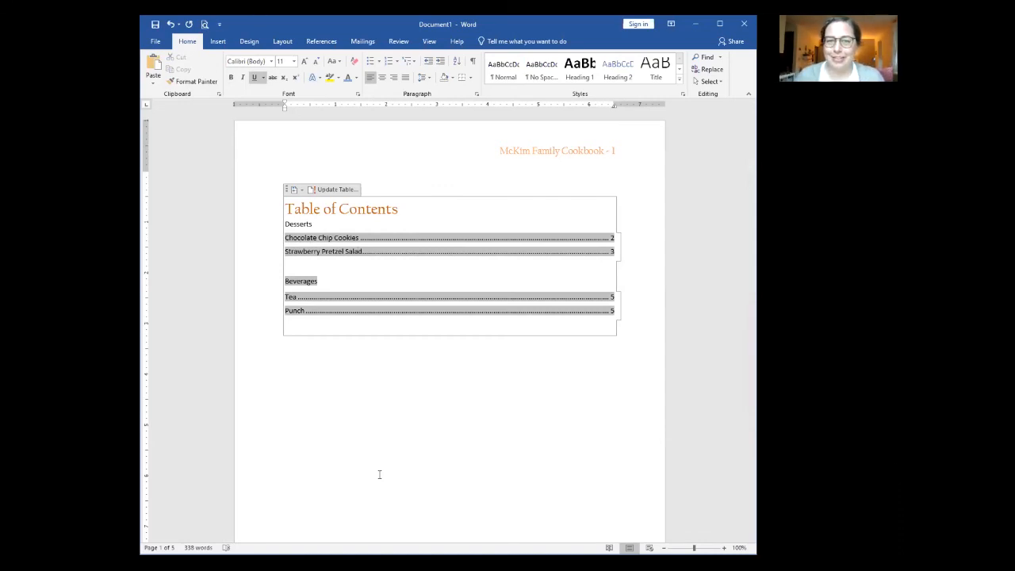
pyautogui.click(324, 363)
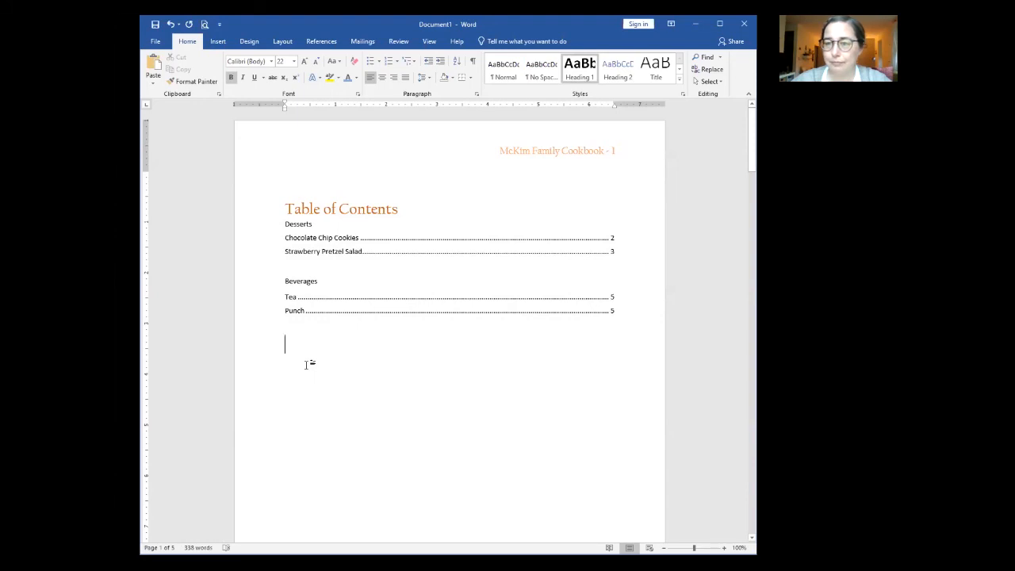
# Step: Select the Chocolate Chip Cookies ingredient lines from '2 ¾ cups all-purpose flour' to the chocolate chips
pyautogui.scroll(-7, 303, 369)
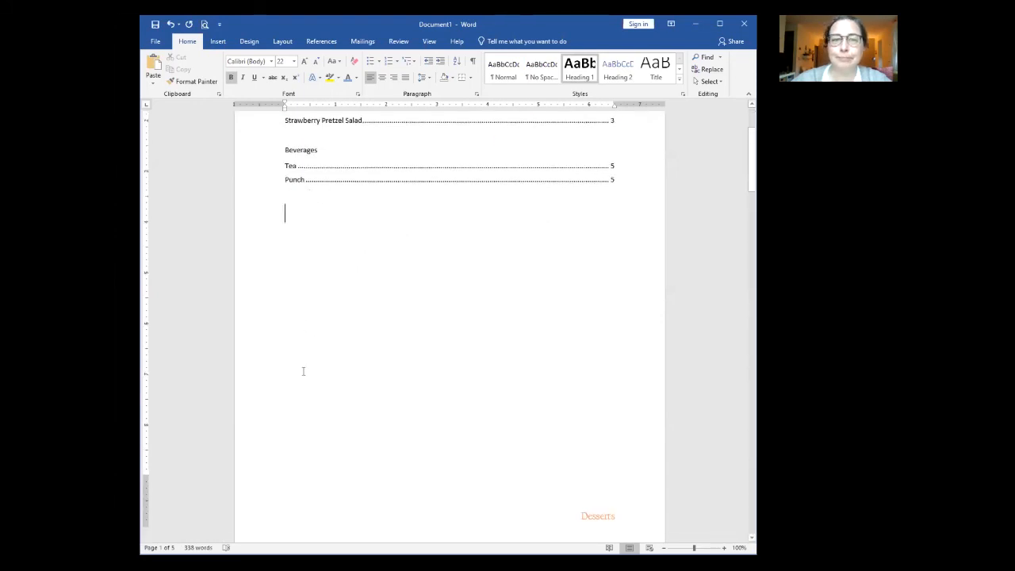
pyautogui.scroll(-12, 304, 370)
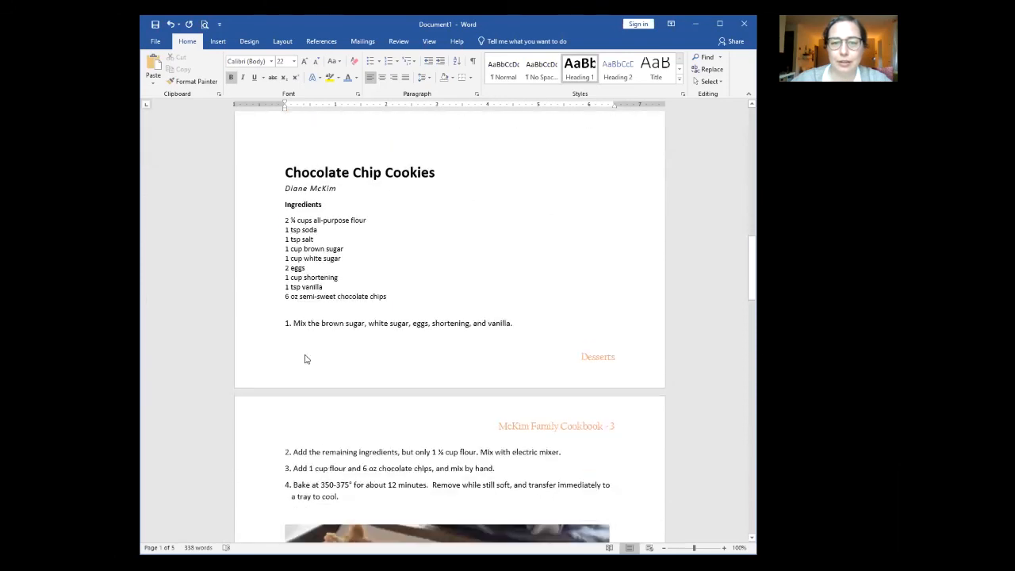
pyautogui.scroll(1, 305, 355)
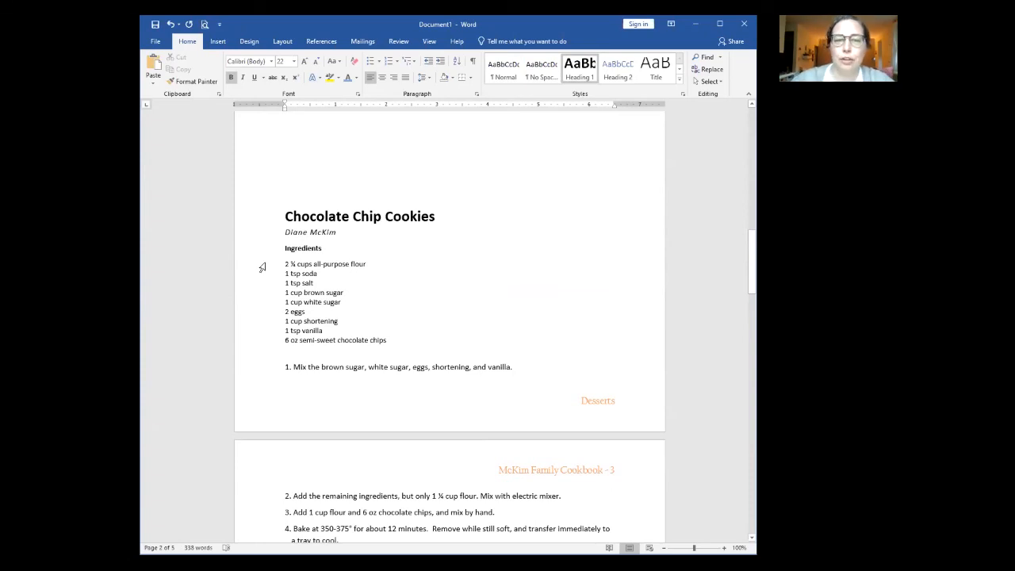
pyautogui.moveTo(261, 269); pyautogui.dragTo(264, 342)
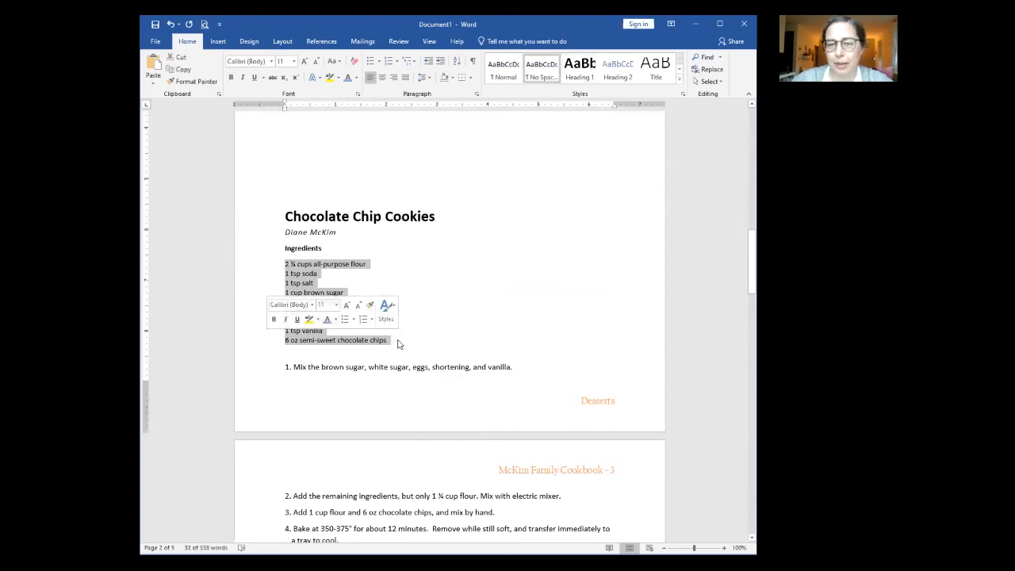
pyautogui.click(398, 341)
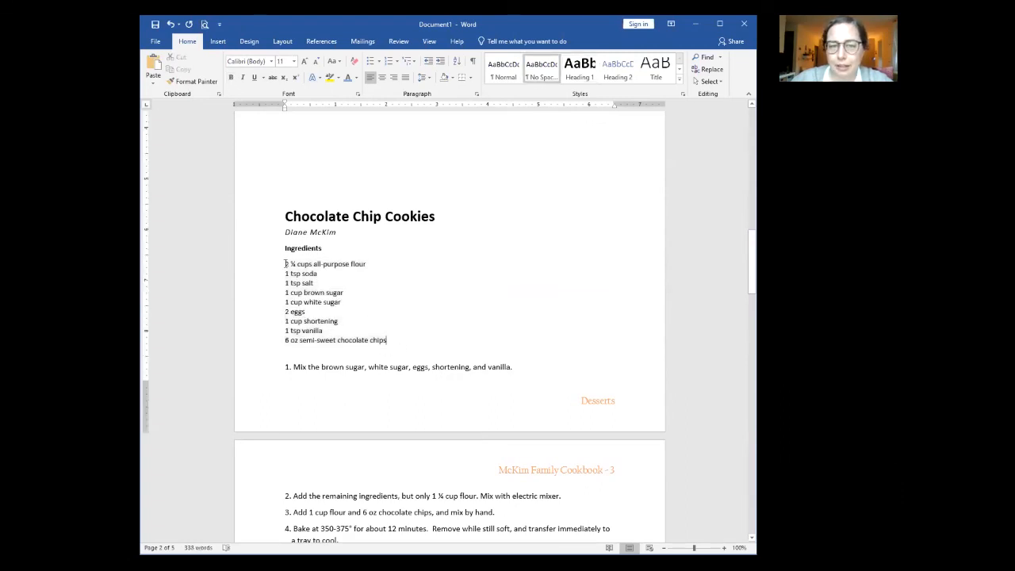
pyautogui.moveTo(285, 264); pyautogui.dragTo(384, 341)
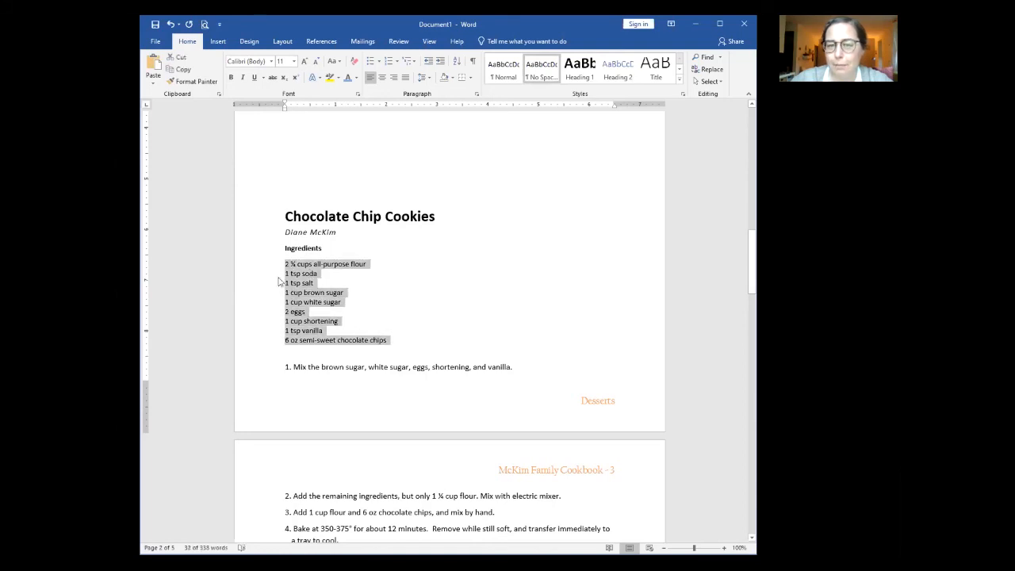
pyautogui.moveTo(254, 264); pyautogui.dragTo(263, 334)
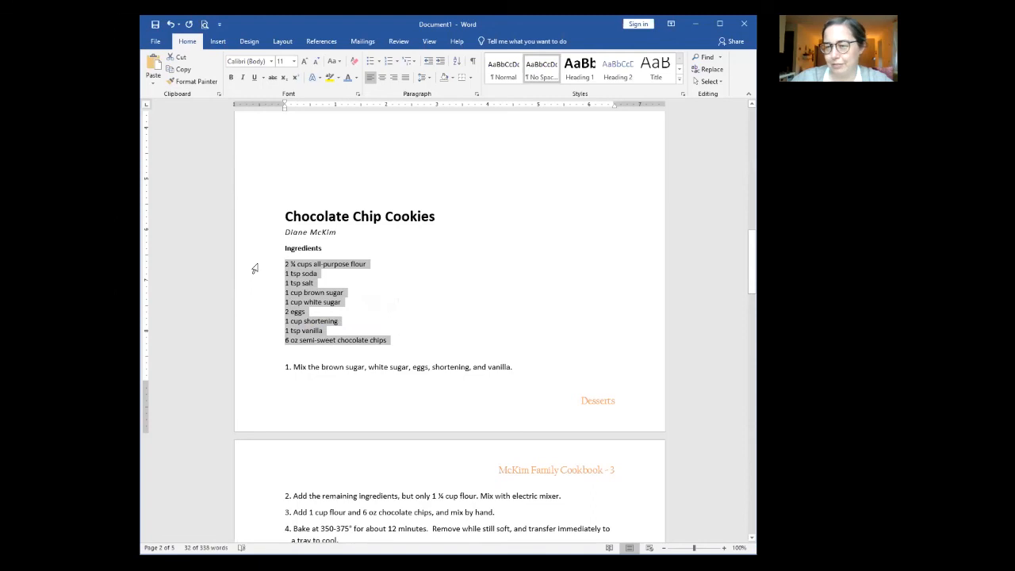
pyautogui.moveTo(255, 269); pyautogui.dragTo(261, 344)
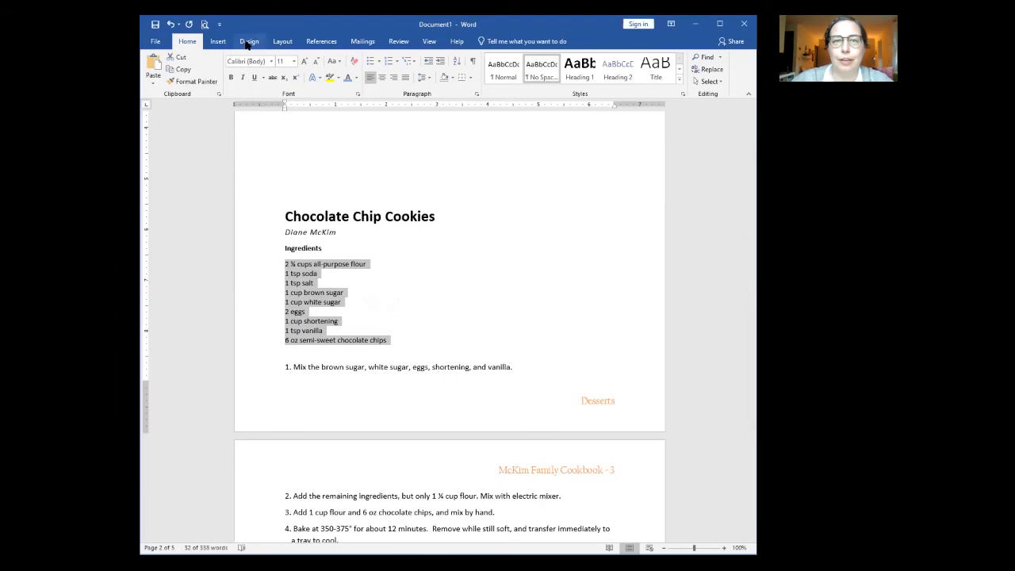
# Step: Lay the selected cookie ingredients out in two columns
pyautogui.click(283, 41)
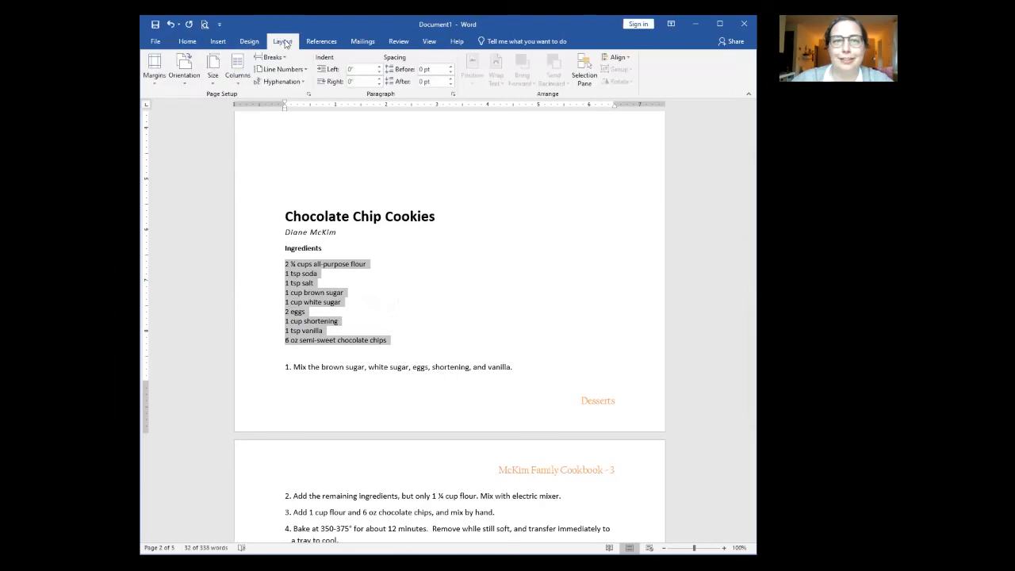
pyautogui.click(238, 73)
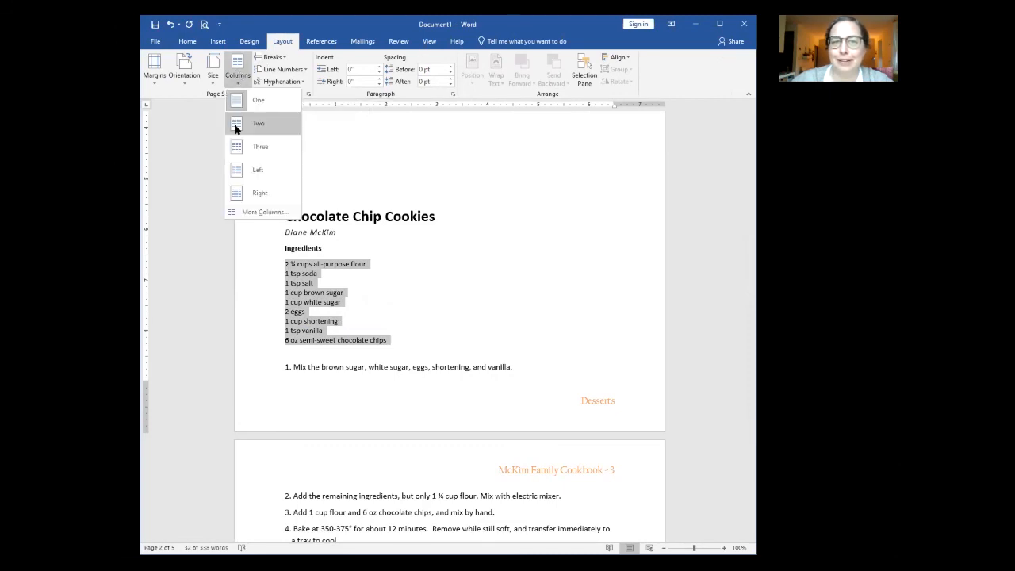
pyautogui.click(235, 125)
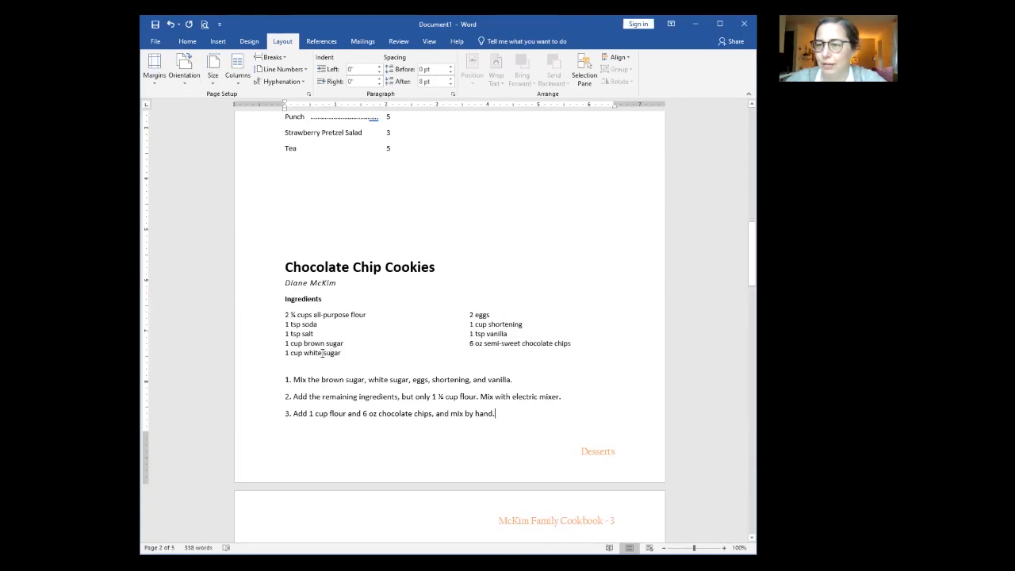
# Step: Add a blank line above Chocolate Chip Cookies so the recipe starts on the next page
pyautogui.scroll(-2, 324, 352)
pyautogui.scroll(6, 295, 355)
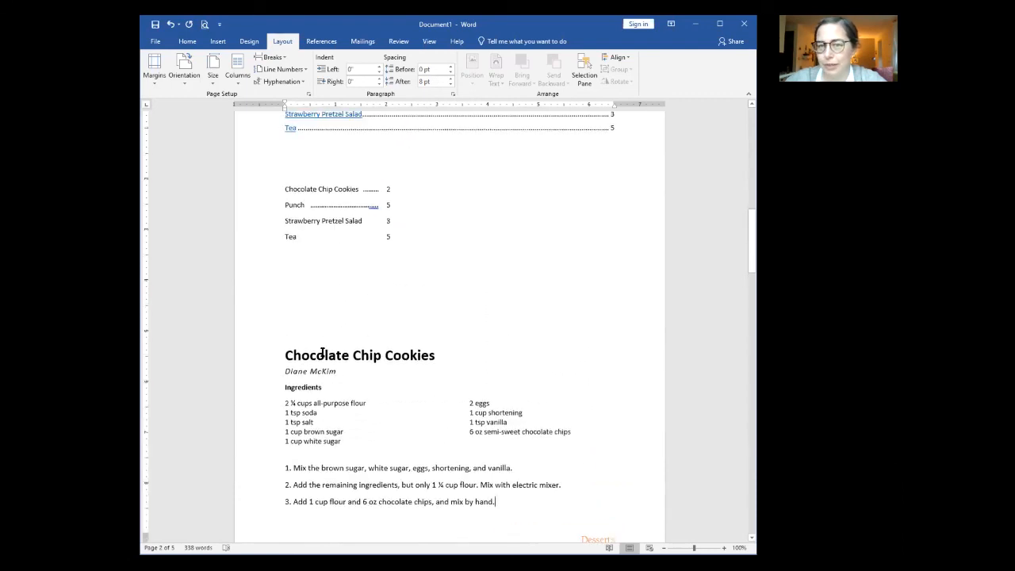
pyautogui.scroll(-4, 437, 433)
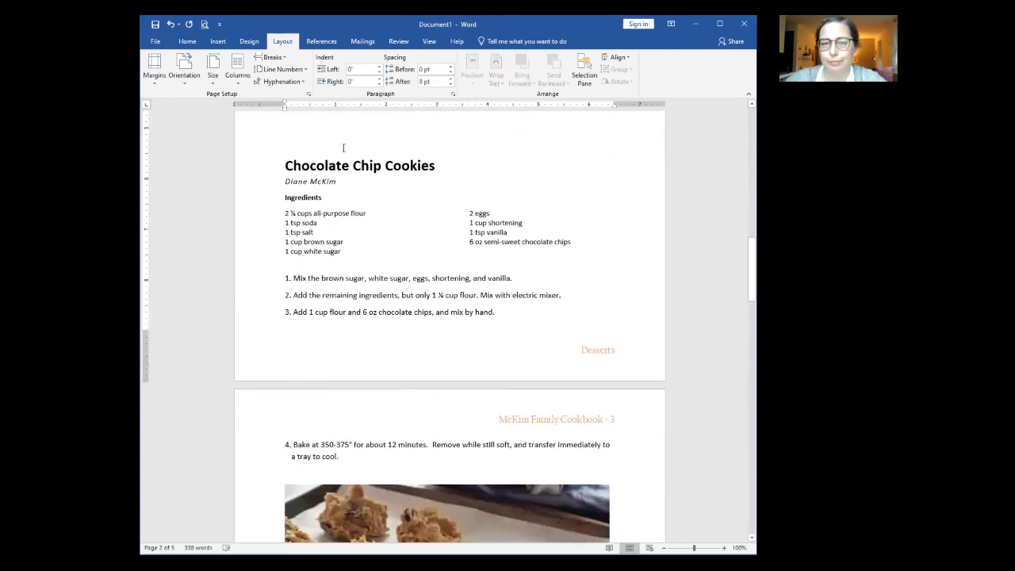
pyautogui.click(328, 140)
pyautogui.press('Return')
pyautogui.press('Return')
pyautogui.press('Return')
pyautogui.press('Return')
pyautogui.press('Return')
pyautogui.press('Return')
pyautogui.press('Return')
pyautogui.press('Return')
pyautogui.press('Return')
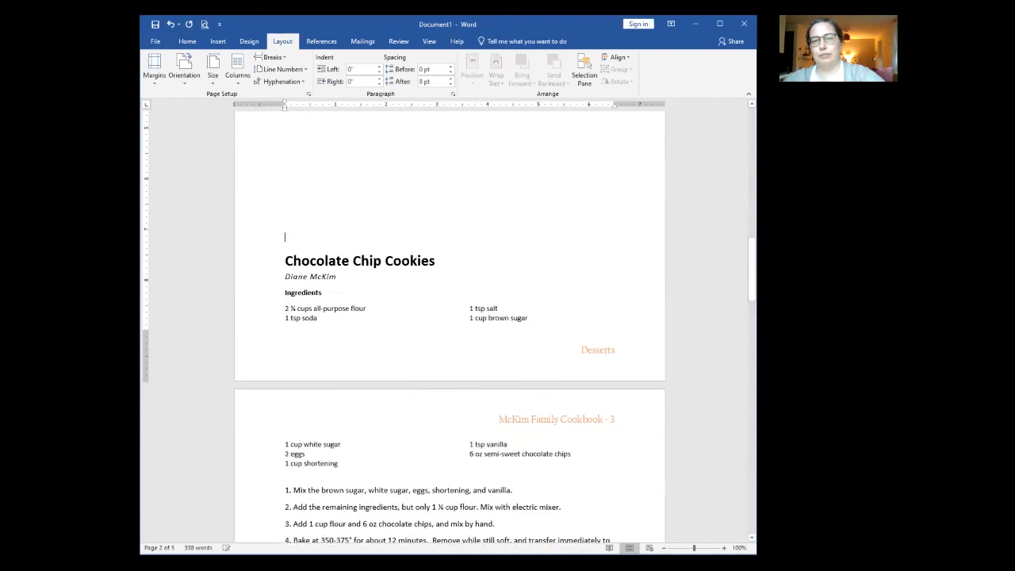
pyautogui.scroll(-6, 443, 320)
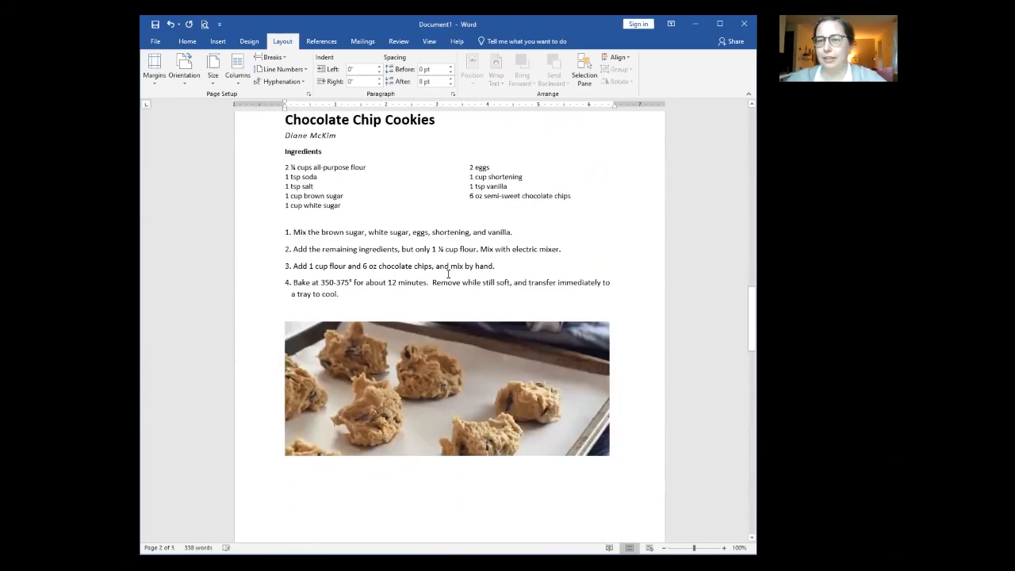
pyautogui.scroll(18, 575, 428)
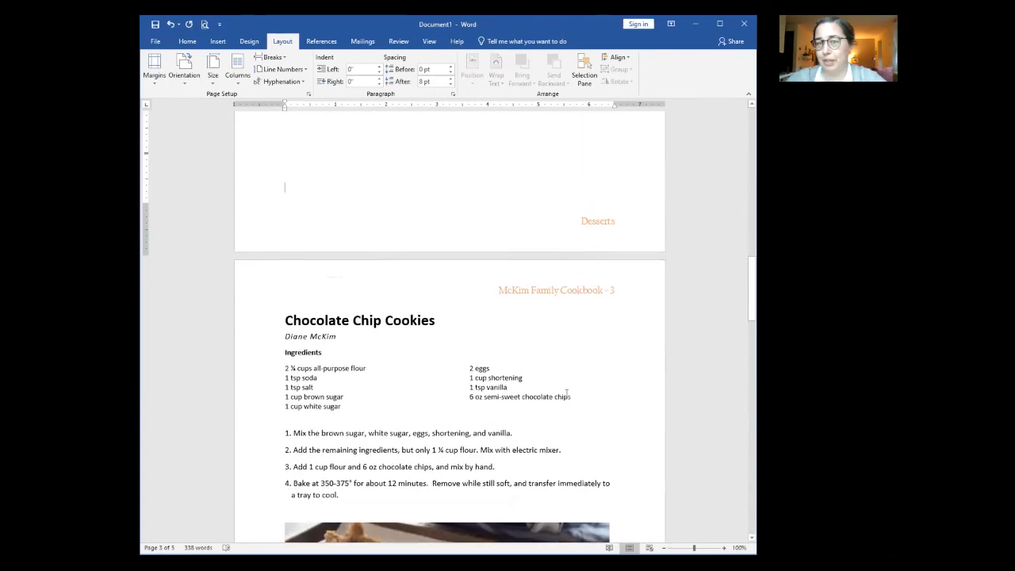
pyautogui.scroll(10, 565, 402)
# Step: Update the entire table of contents and delete the leftover Desserts line
pyautogui.click(339, 208)
pyautogui.click(335, 192)
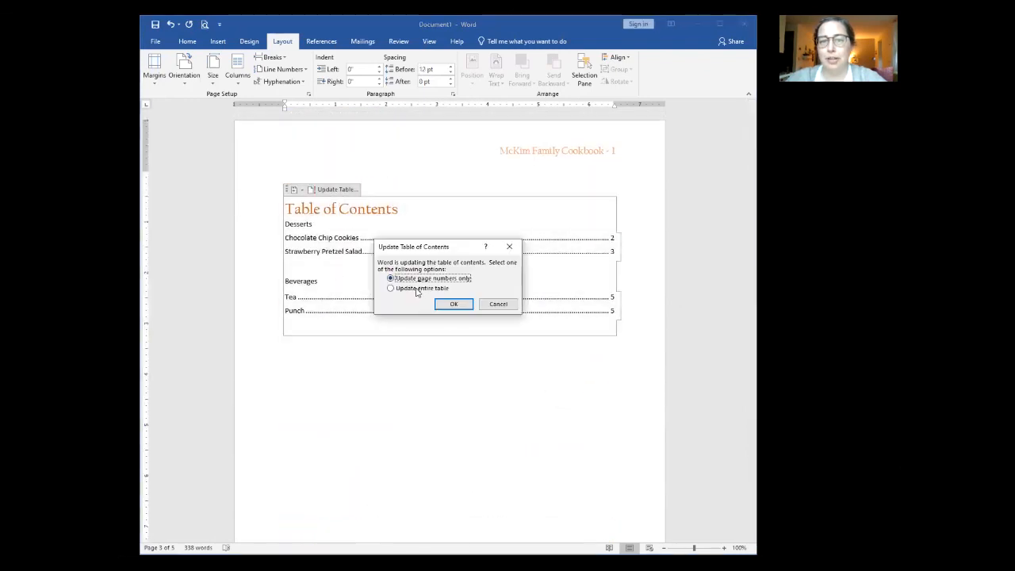
pyautogui.click(425, 289)
pyautogui.click(456, 307)
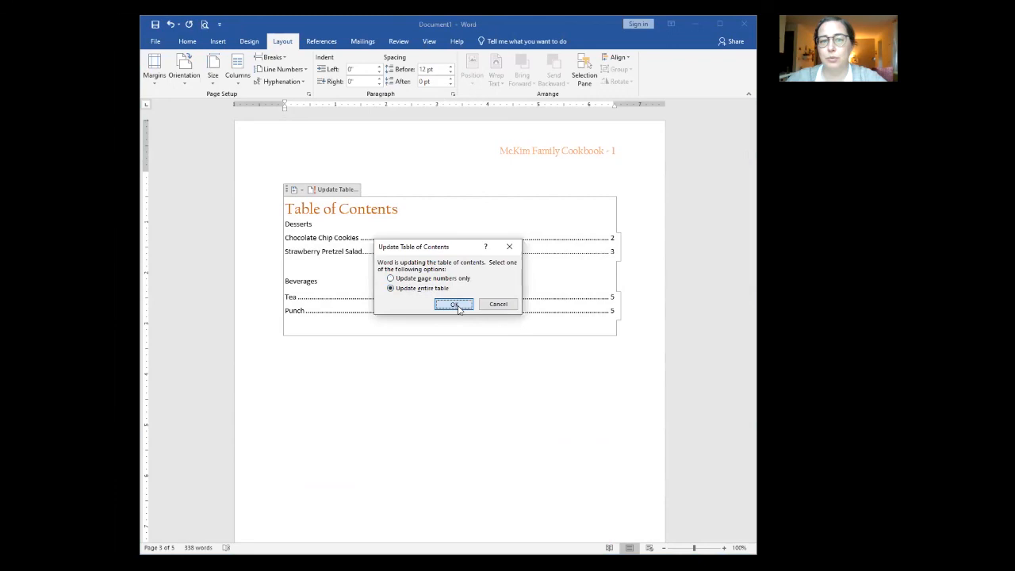
pyautogui.moveTo(319, 222); pyautogui.dragTo(288, 224)
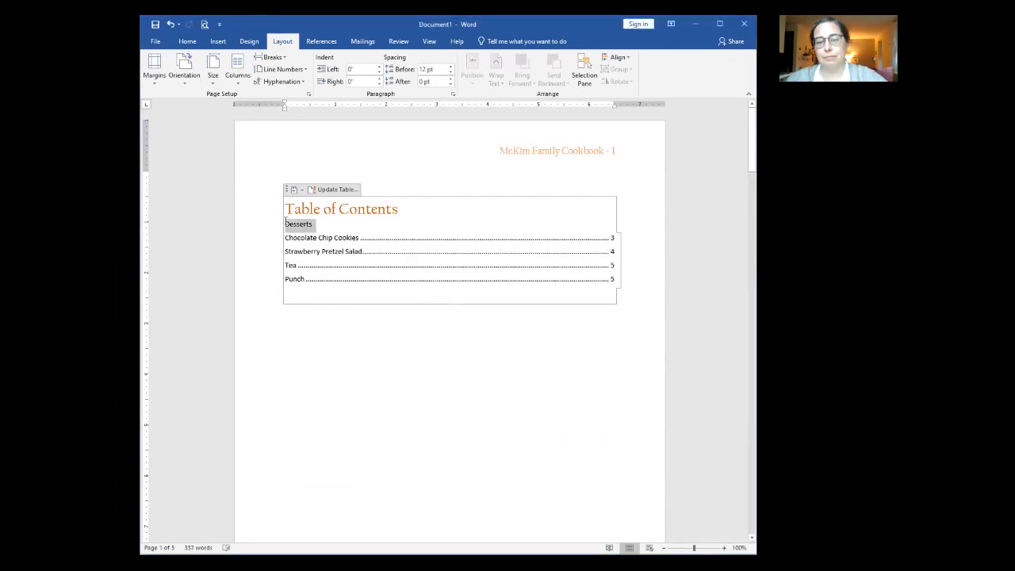
pyautogui.press('Delete')
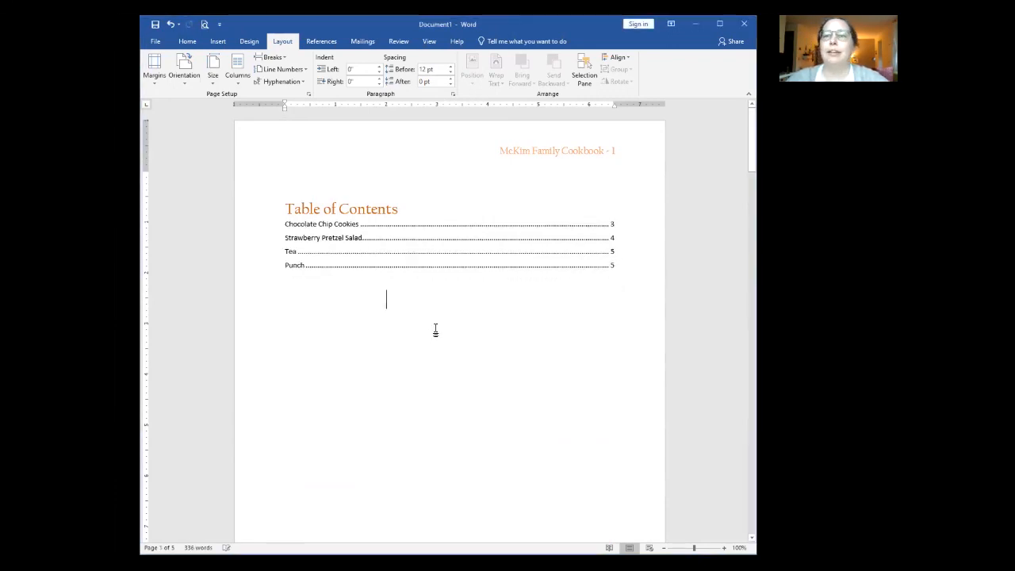
# Step: Publish the document as a PDF named cookbook on the Desktop
pyautogui.click(155, 42)
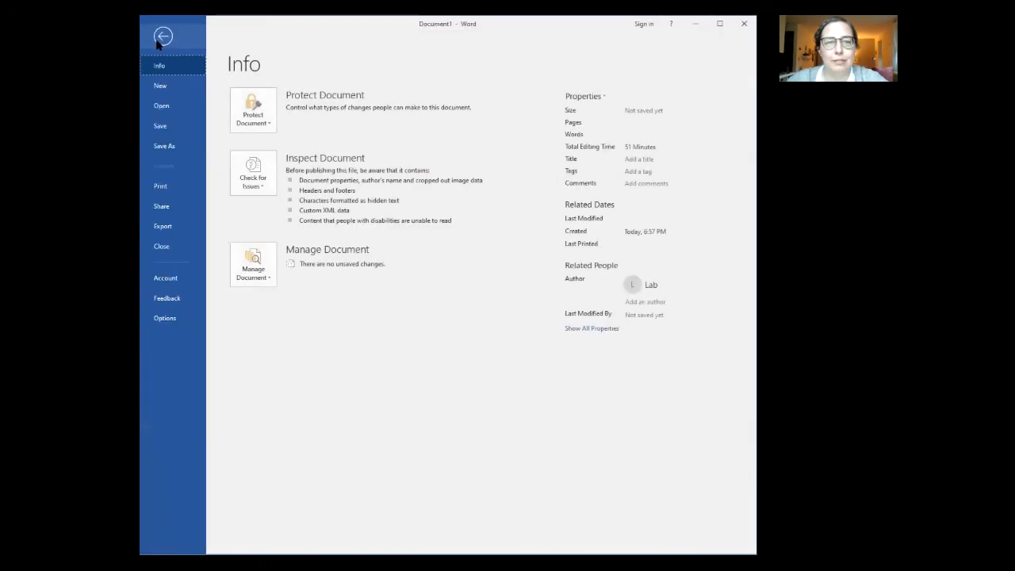
pyautogui.click(164, 227)
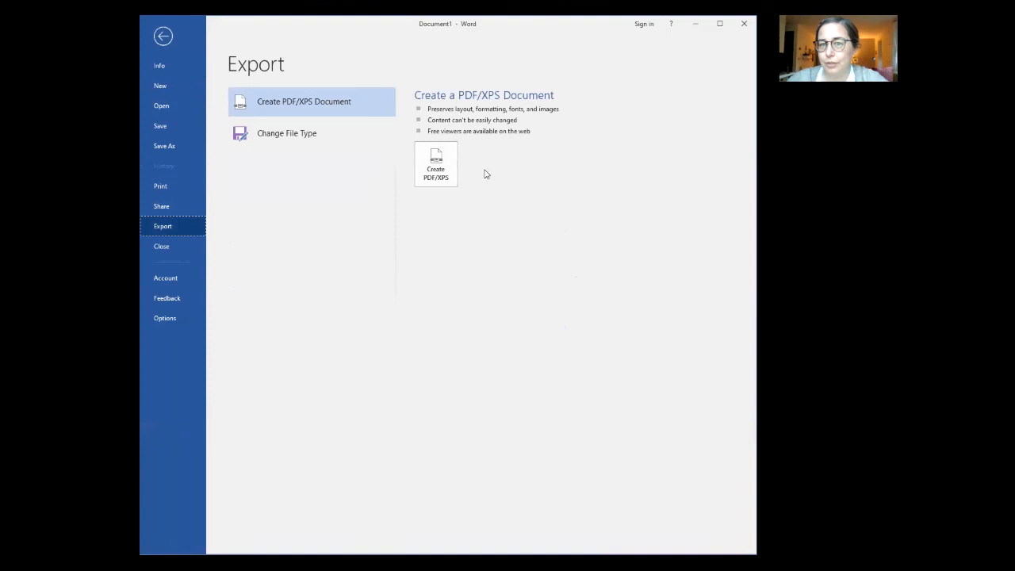
pyautogui.click(435, 170)
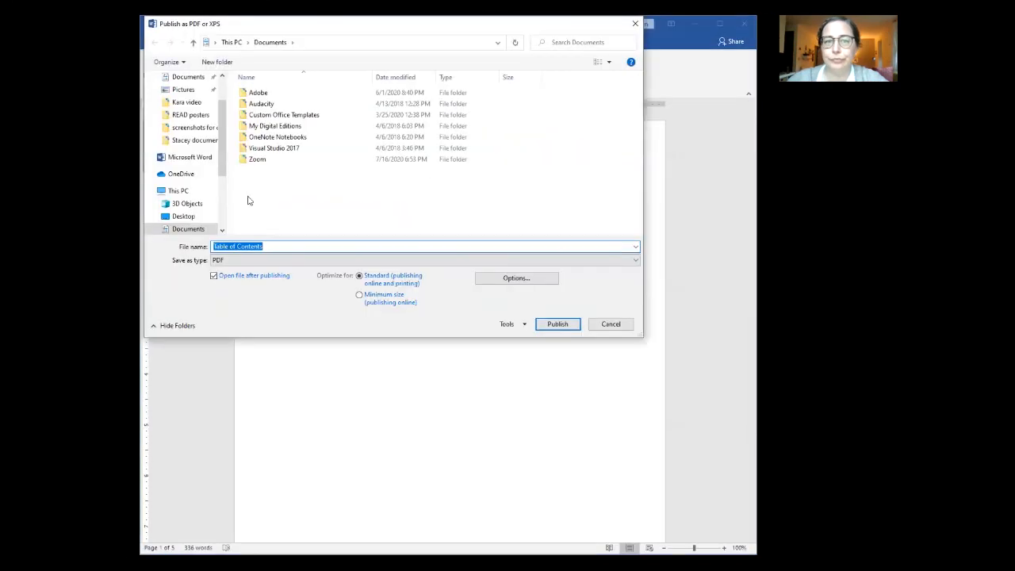
pyautogui.click(188, 217)
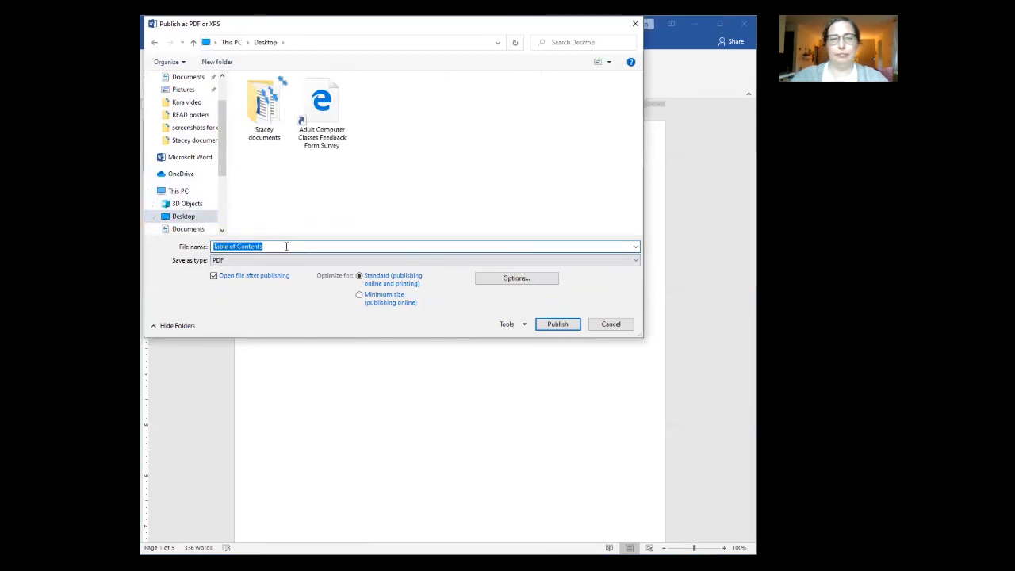
pyautogui.write('cookbook')
pyautogui.click(558, 325)
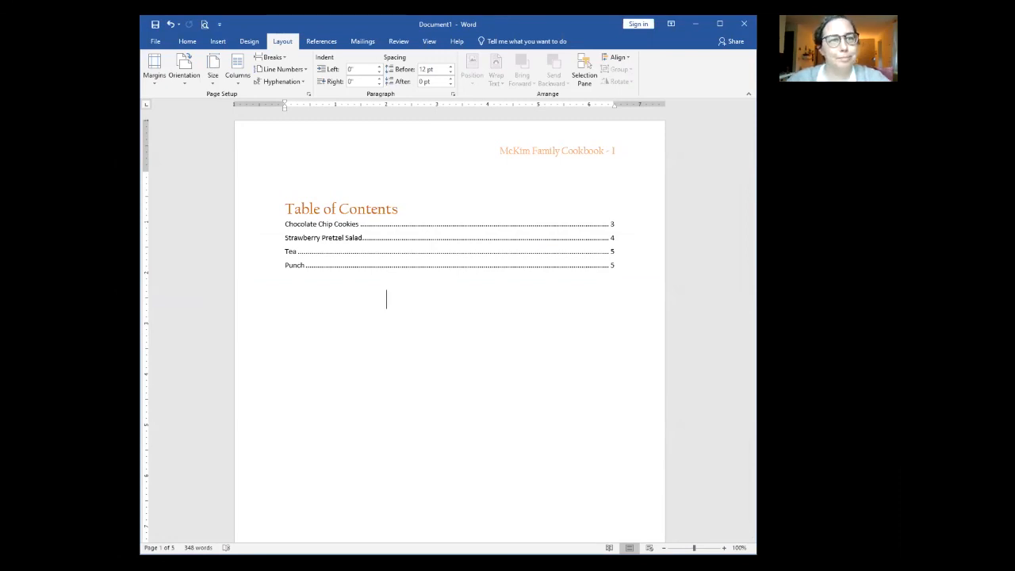
pyautogui.hotkey('alt', 'Tab')
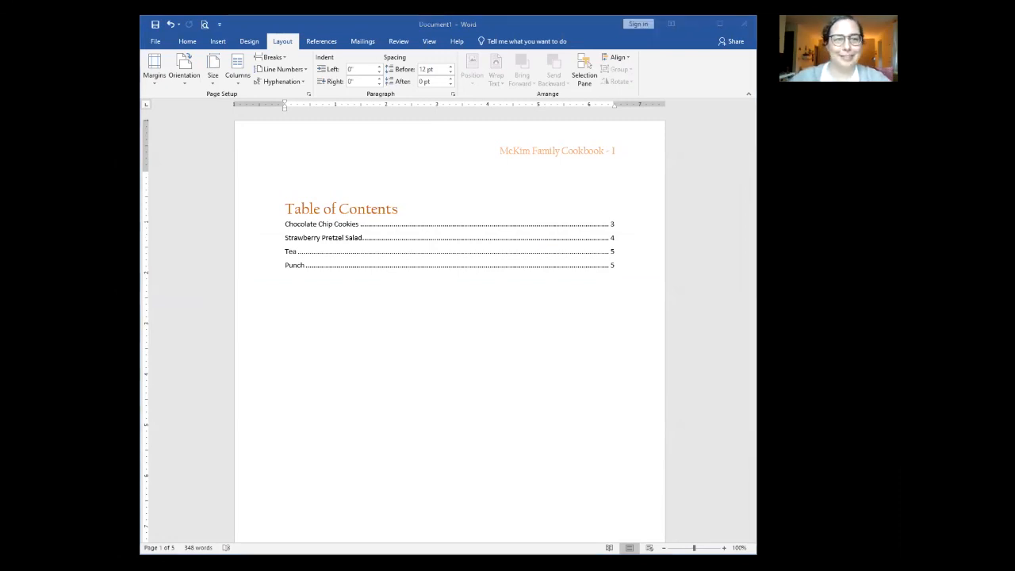
pyautogui.click(352, 429)
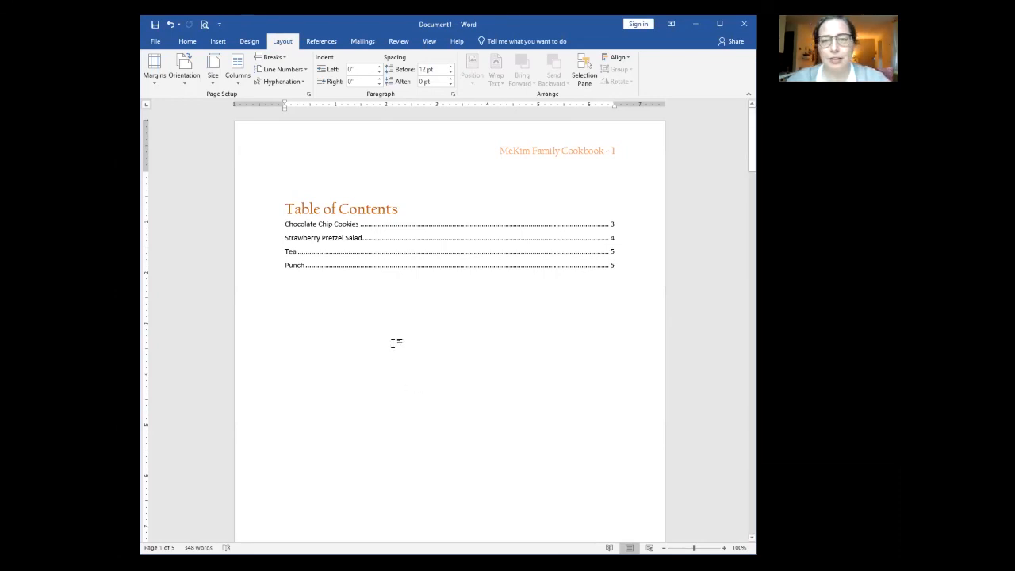
# Step: Save the document to the Desktop as the Word document Cookbook
pyautogui.click(164, 46)
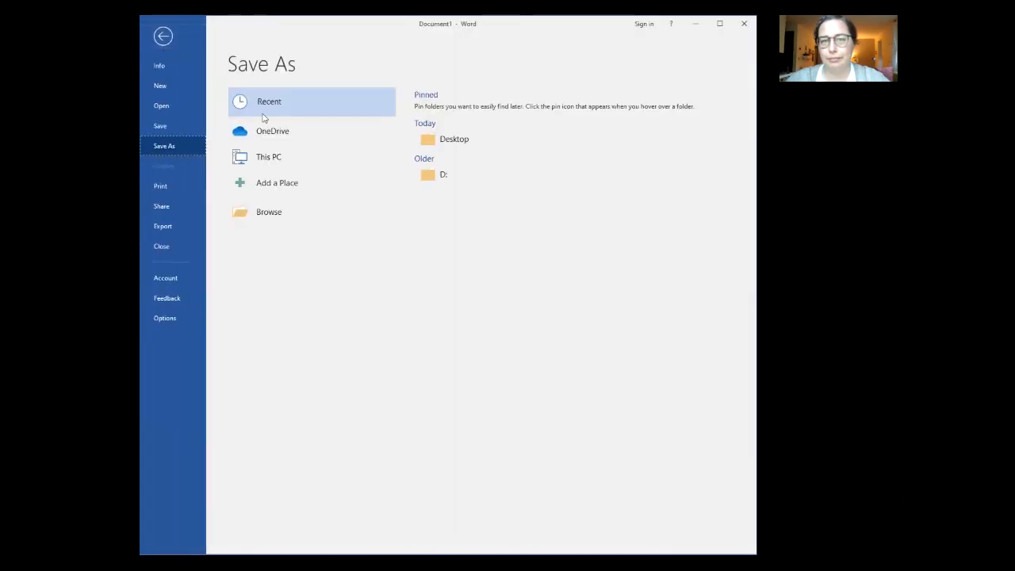
pyautogui.click(438, 142)
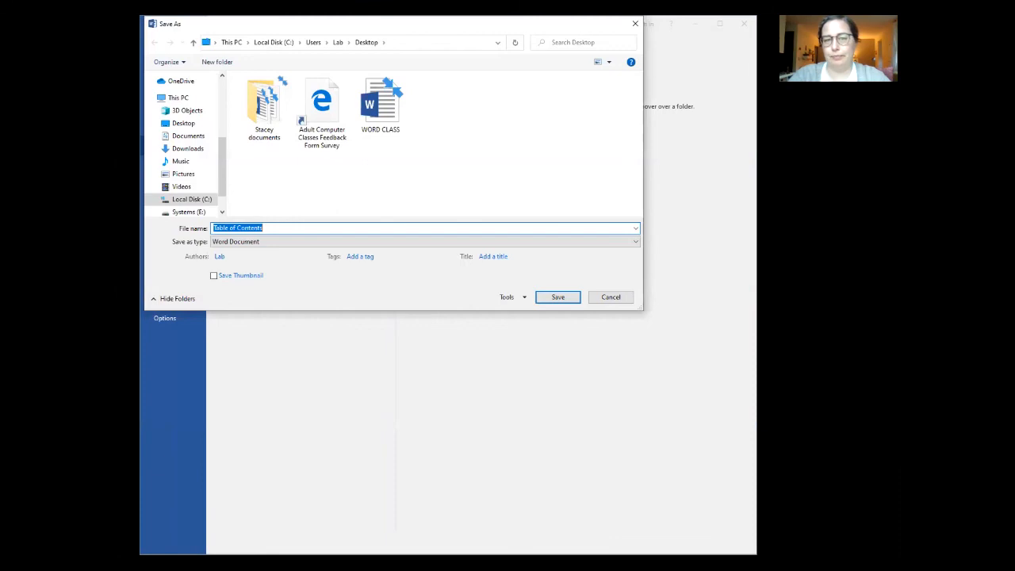
pyautogui.write('Cookbook')
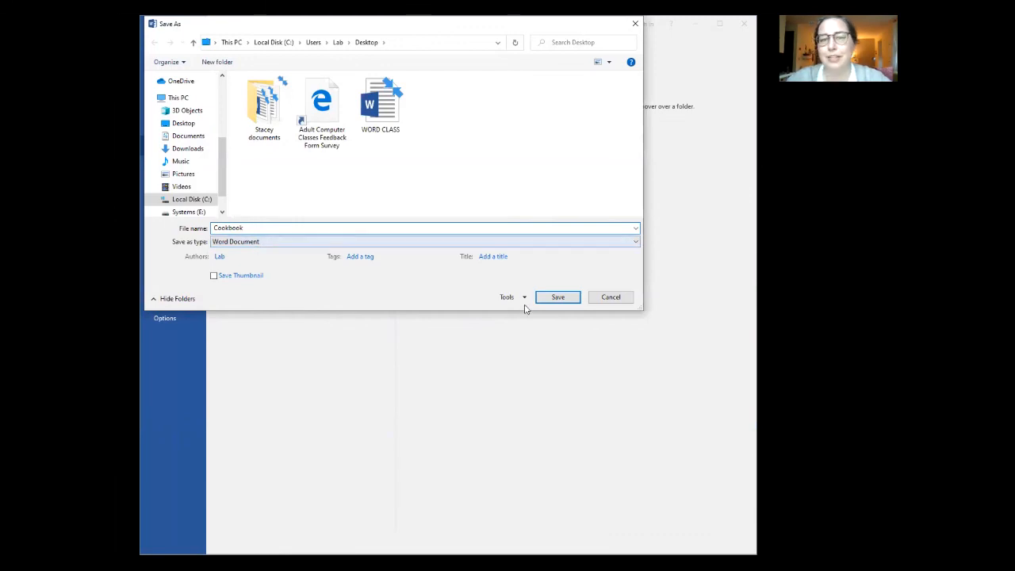
pyautogui.click(562, 302)
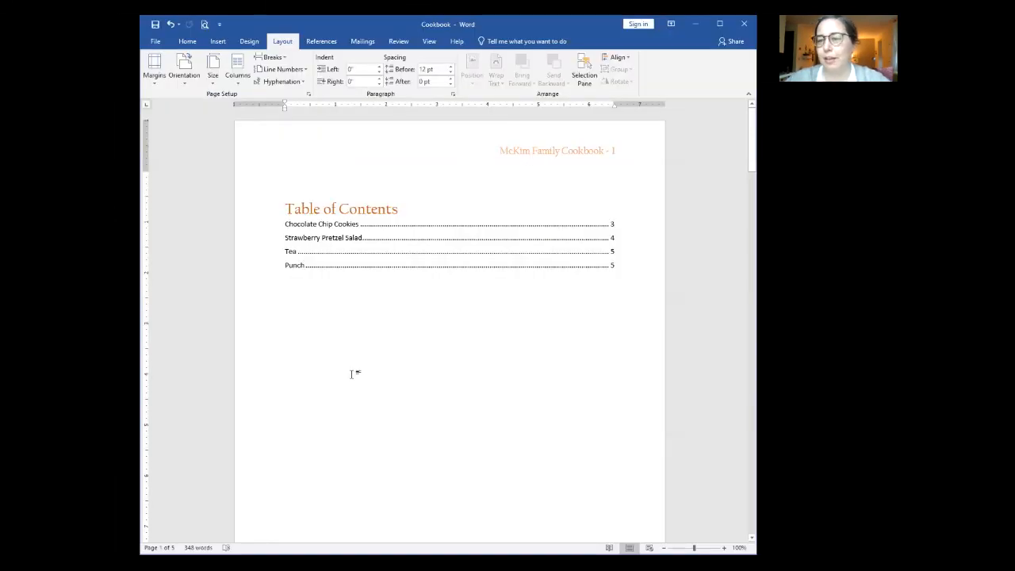
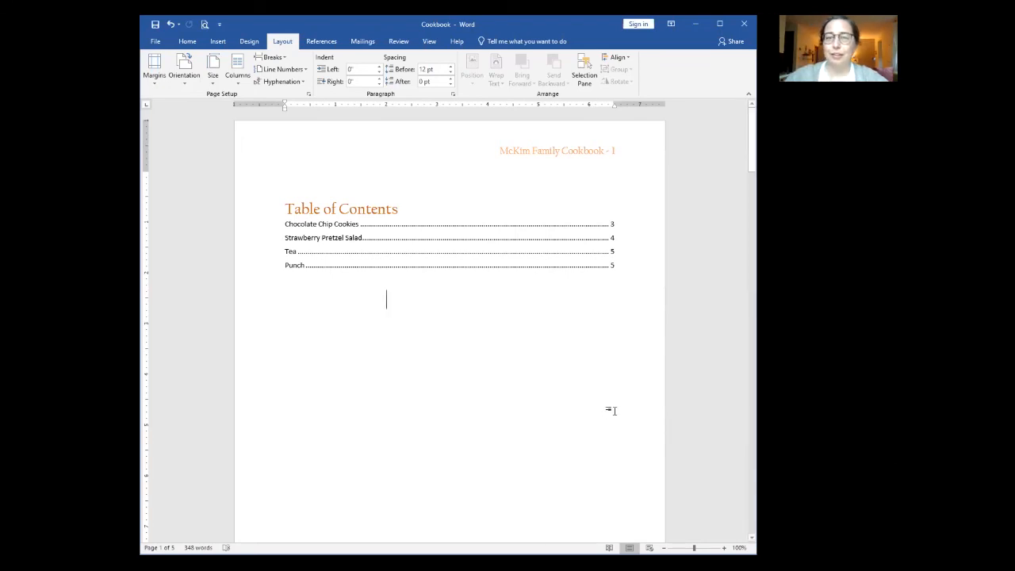
# Step: Scroll to the bottom of page 1 and open its 'Desserts' footer for editing
pyautogui.scroll(-5, 608, 410)
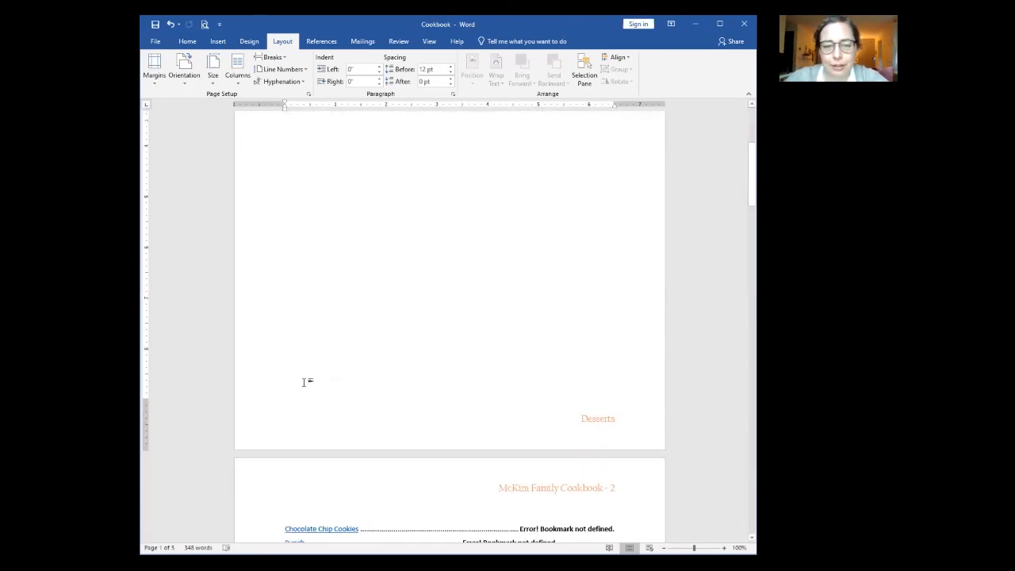
pyautogui.scroll(2, 306, 381)
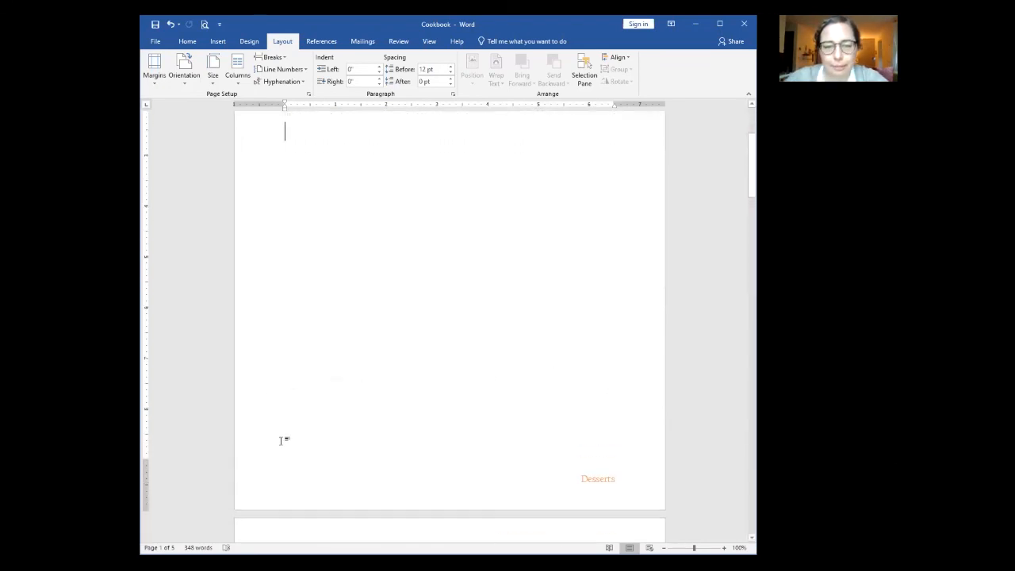
pyautogui.doubleClick(472, 480)
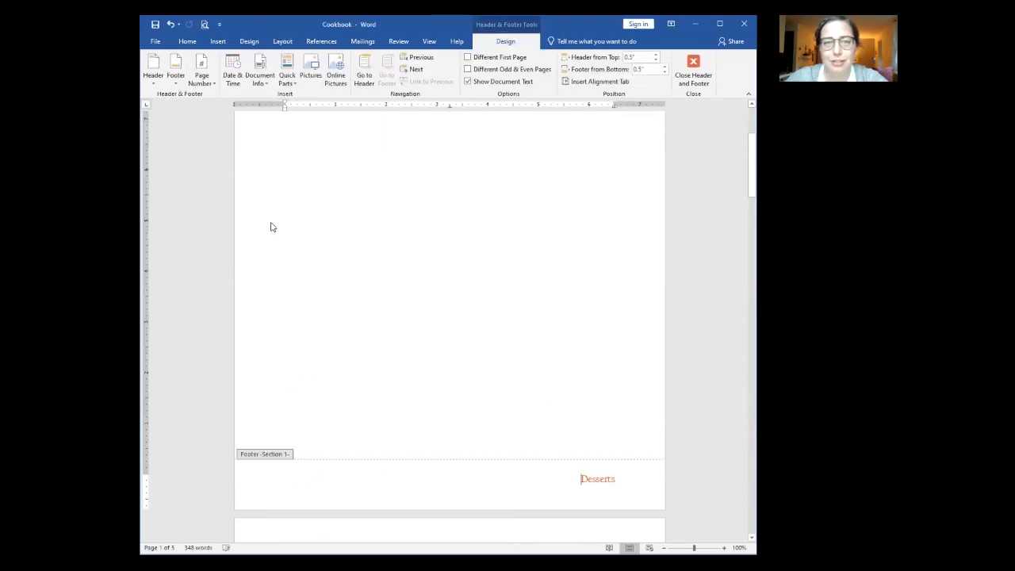
# Step: Insert an automatically updating 7/16/2020 date field before 'Desserts' in the footer
pyautogui.click(261, 73)
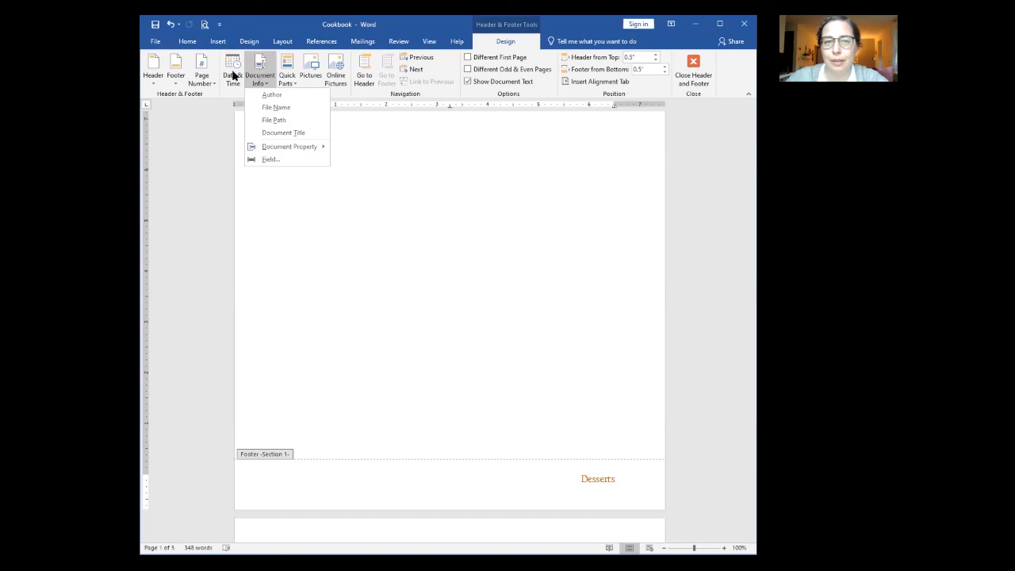
pyautogui.click(234, 74)
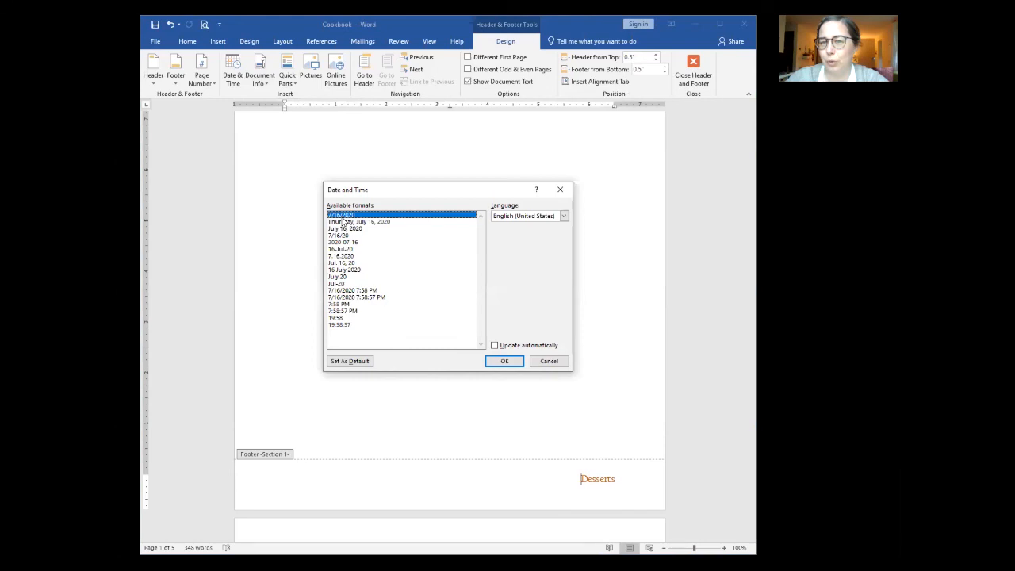
pyautogui.click(495, 345)
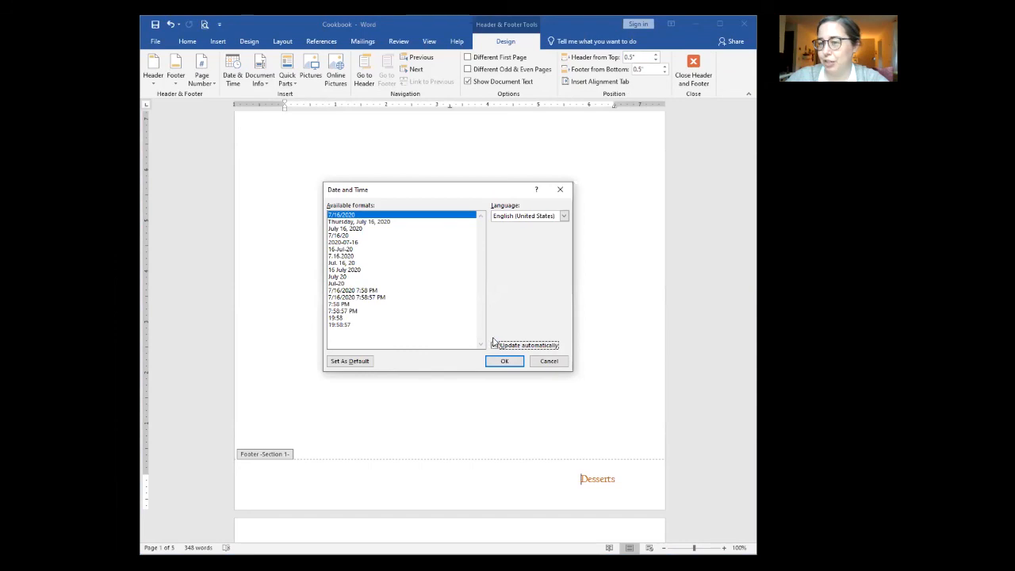
pyautogui.click(509, 360)
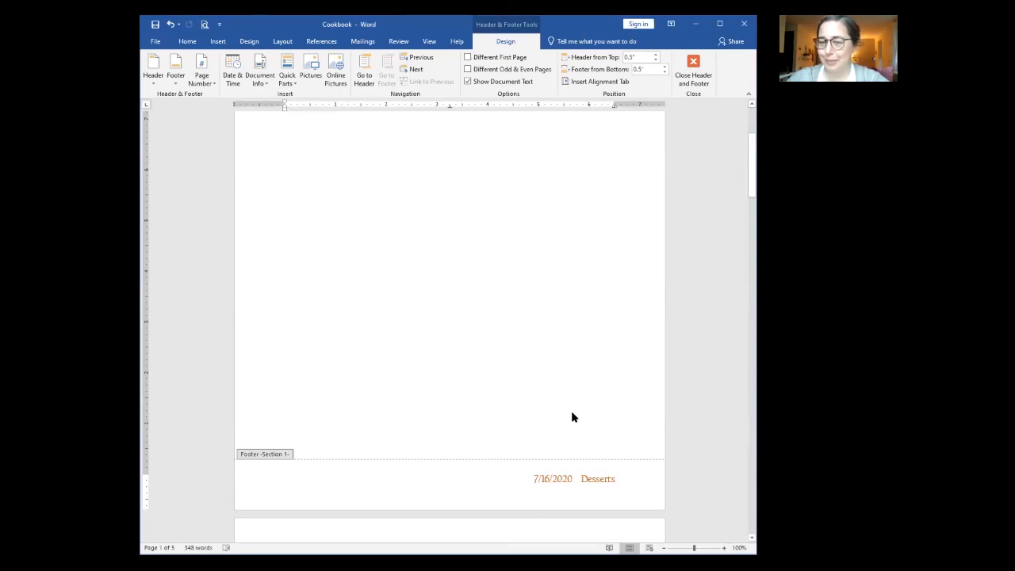
# Step: Make the footer read 'Updated 7/16/2020 -- Desserts' and return to the body text
pyautogui.moveTo(531, 478); pyautogui.dragTo(563, 470)
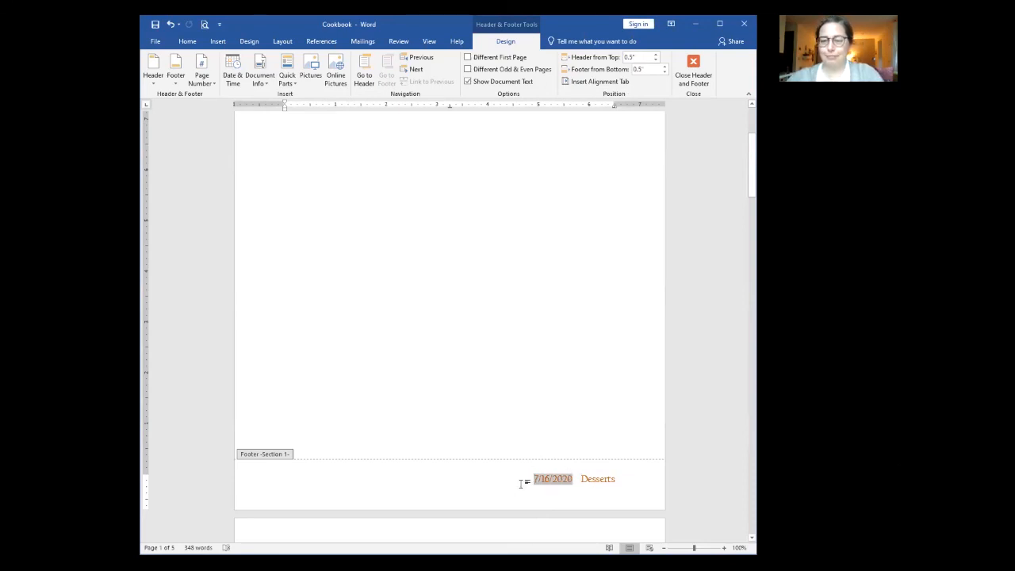
pyautogui.click(521, 479)
pyautogui.write('Updated')
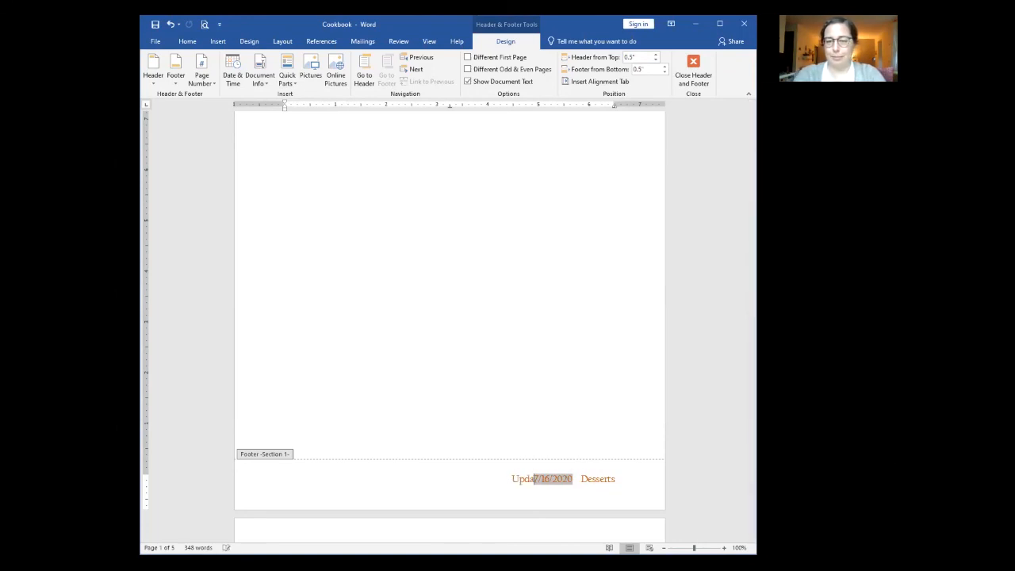
pyautogui.click(584, 477)
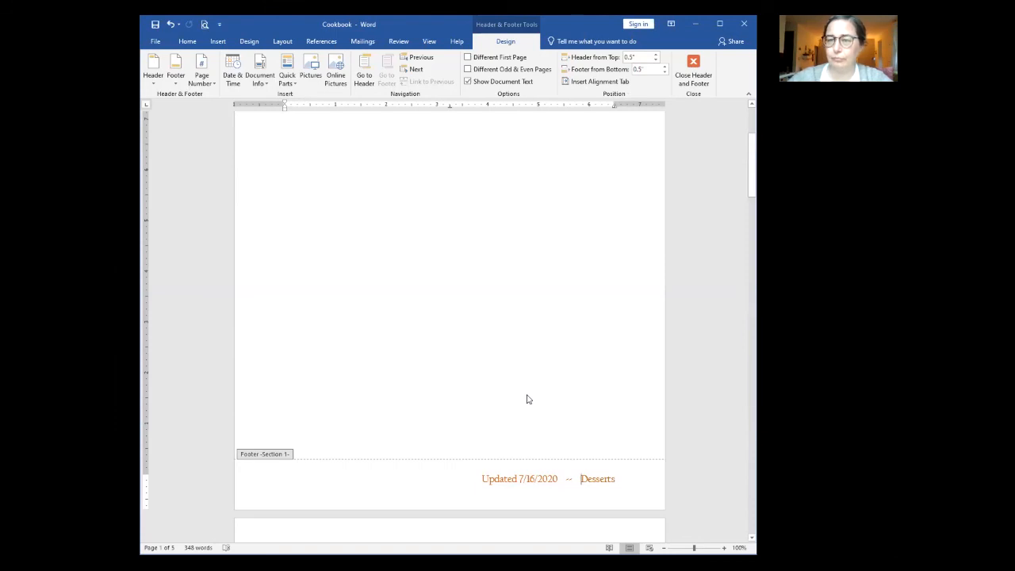
pyautogui.doubleClick(466, 355)
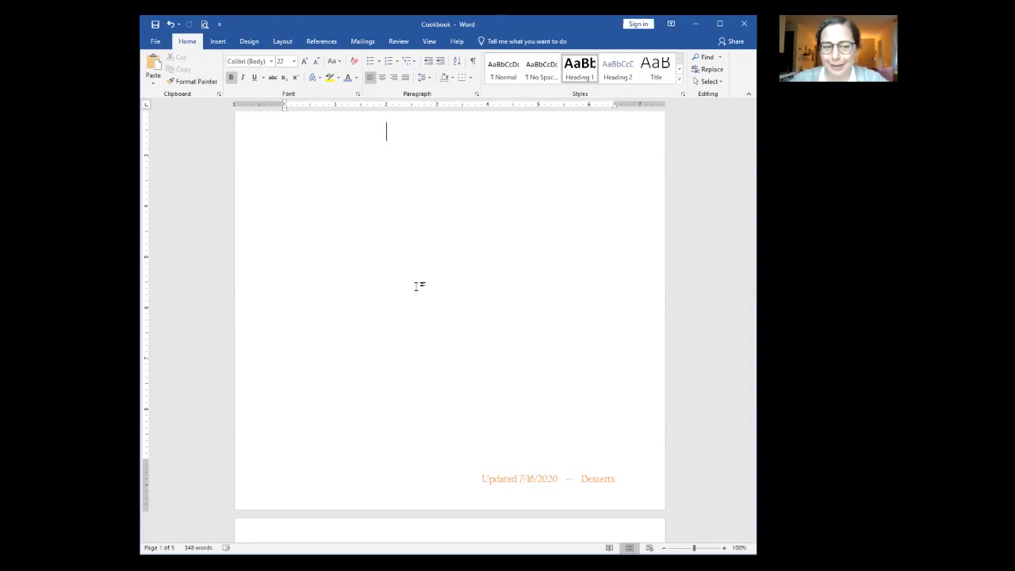
pyautogui.scroll(3, 416, 287)
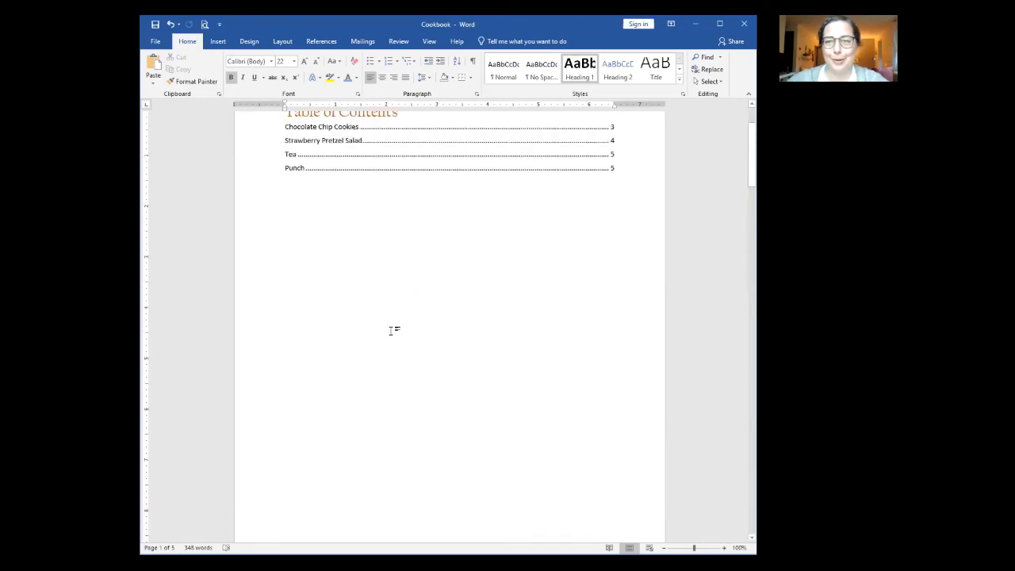